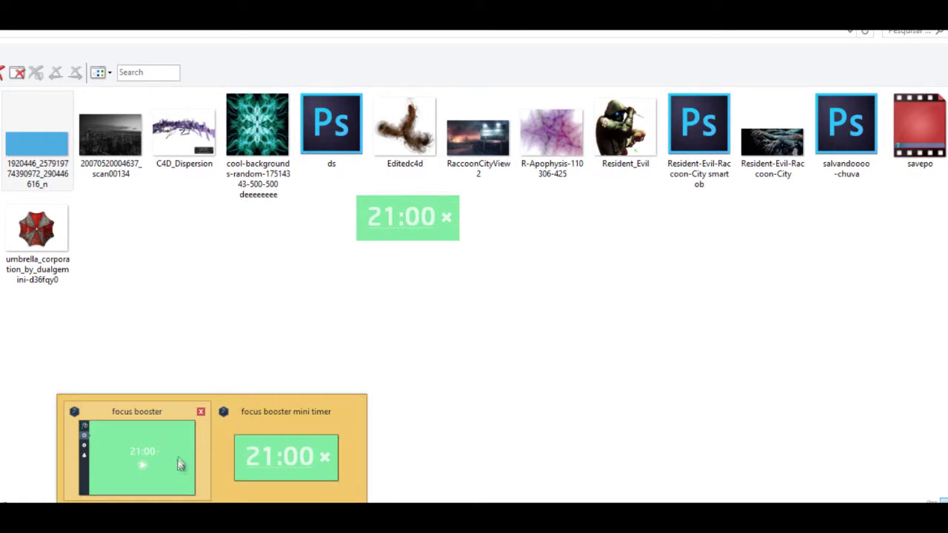
Step: Dock the Focus Booster mini timer at the lower right and open the blue banner image
click(180, 466)
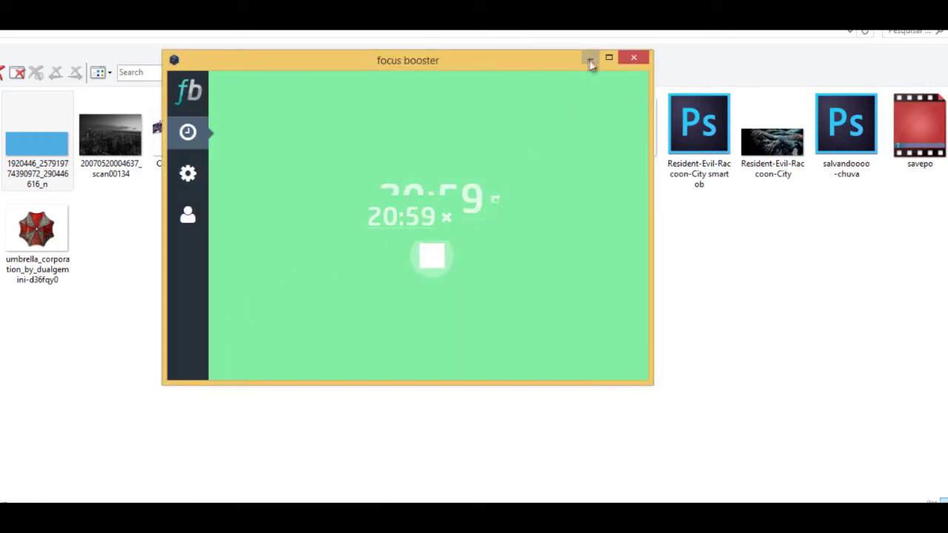
click(591, 59)
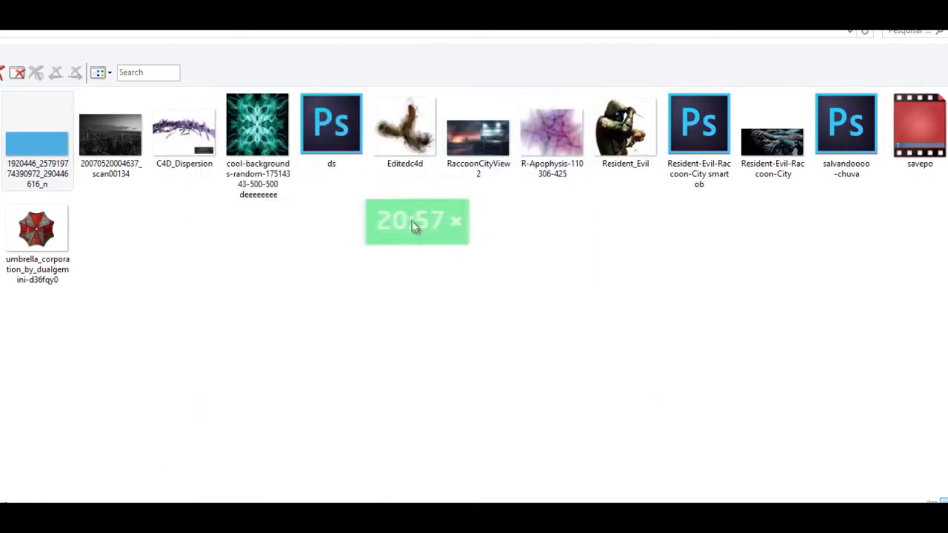
mouse_move(404, 235)
mouse_down()
mouse_move(739, 458)
mouse_move(683, 453)
mouse_up()
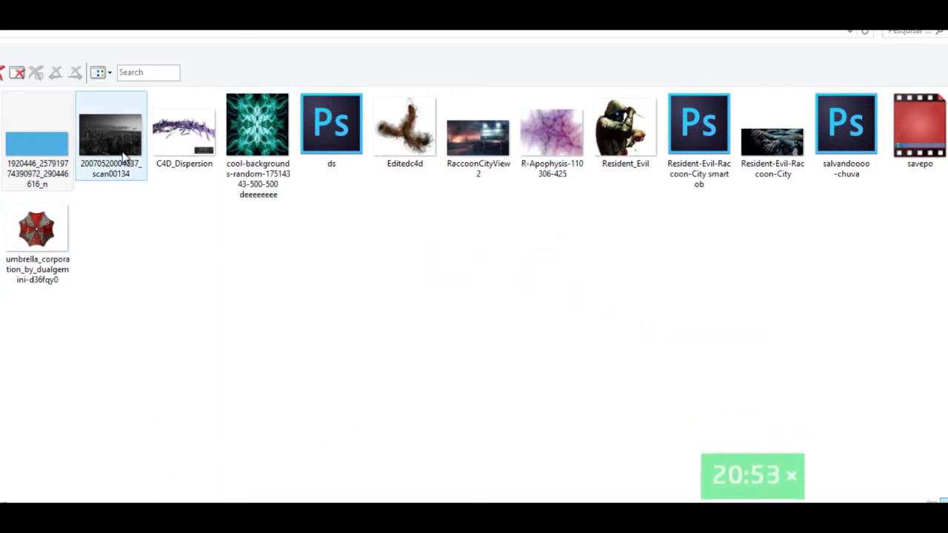
double_click(49, 167)
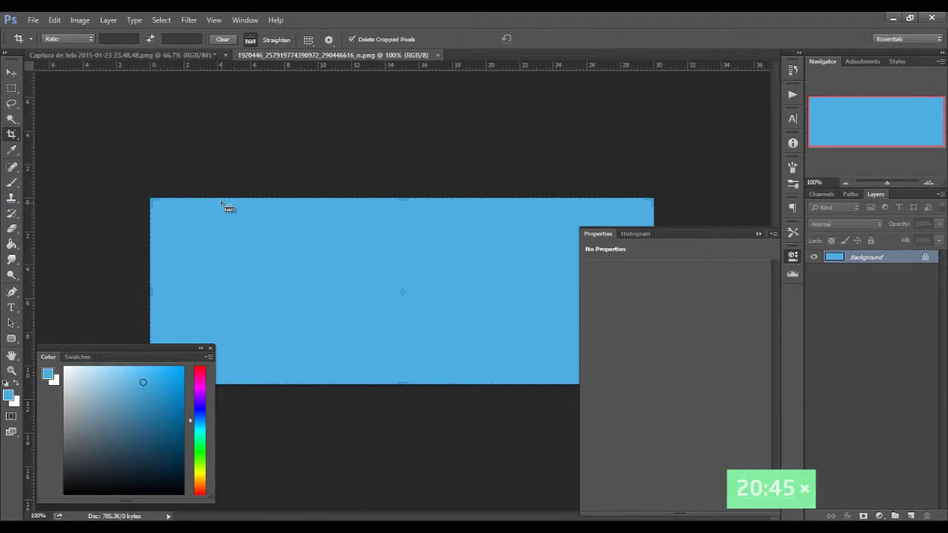
Step: Confirm in Image Size that the banner is 851 × 315 px, then return to the banner folder
key(ctrl+alt+i)
click(559, 213)
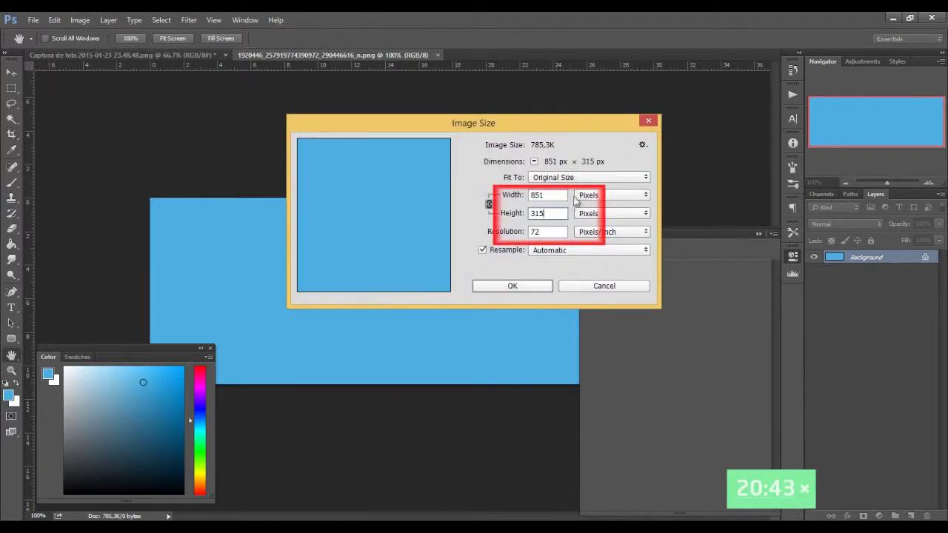
click(565, 195)
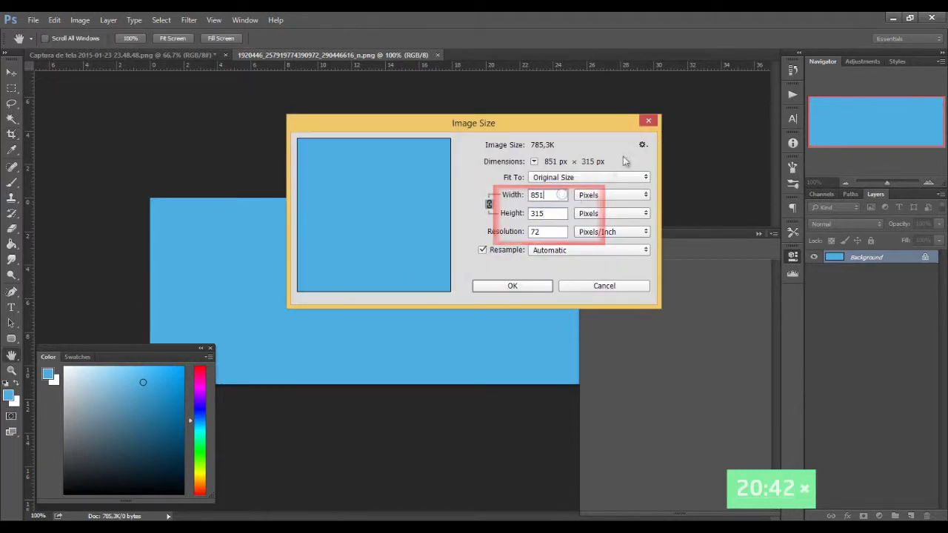
click(648, 123)
key(c)
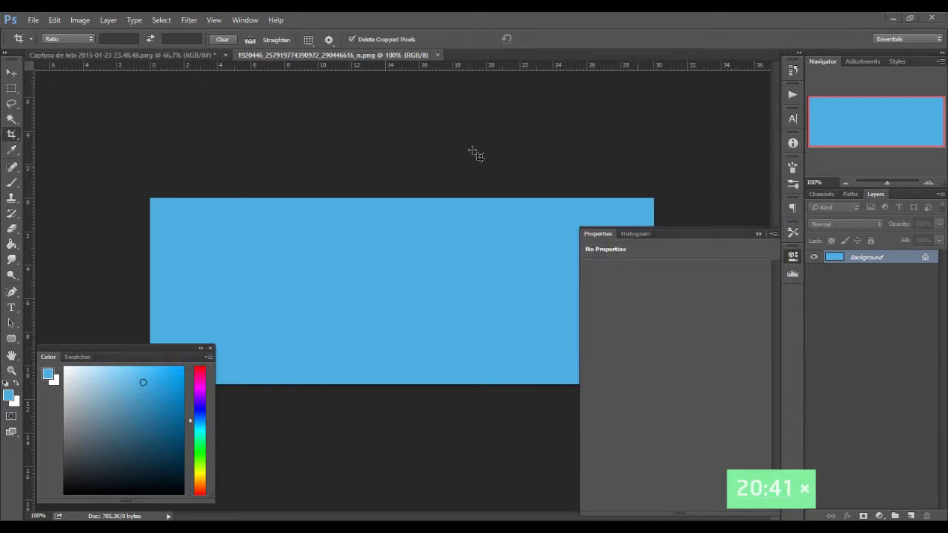
key(alt+Tab)
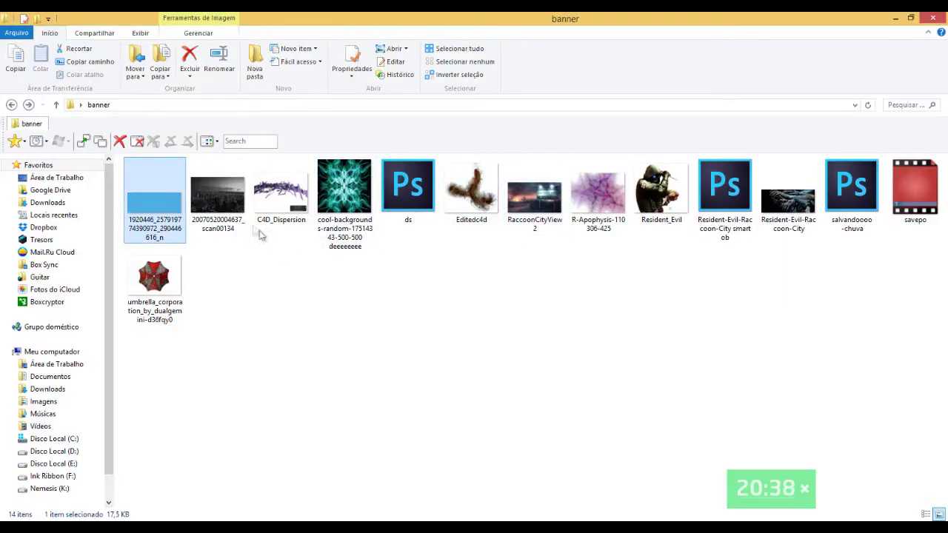
click(230, 210)
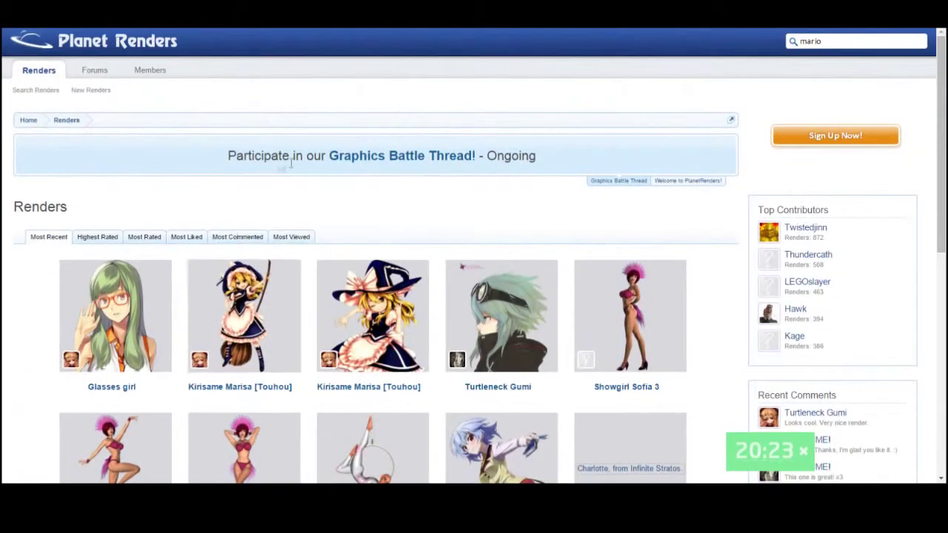
Step: Browse the current Planet Renders results page
scroll(318, 137, down, 1)
scroll(402, 112, down, 3)
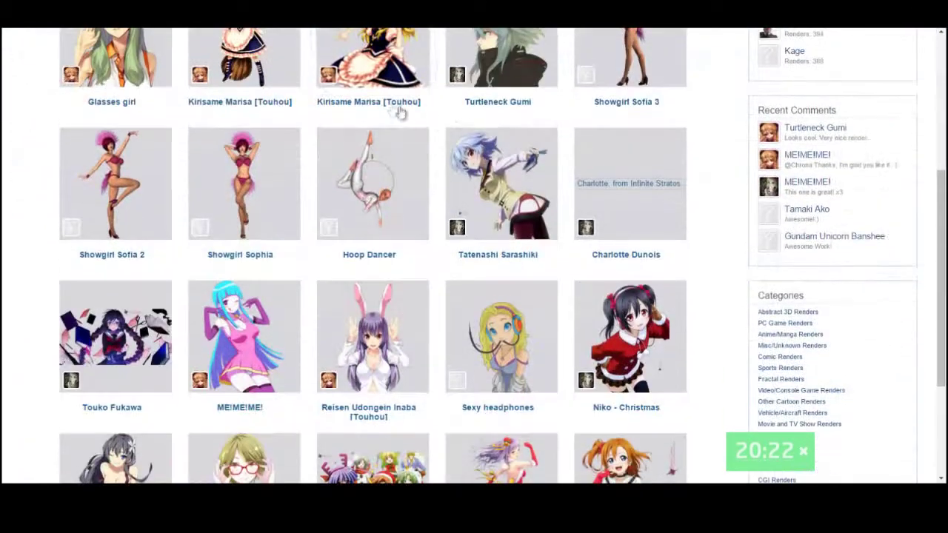
drag(815, 314, 763, 317)
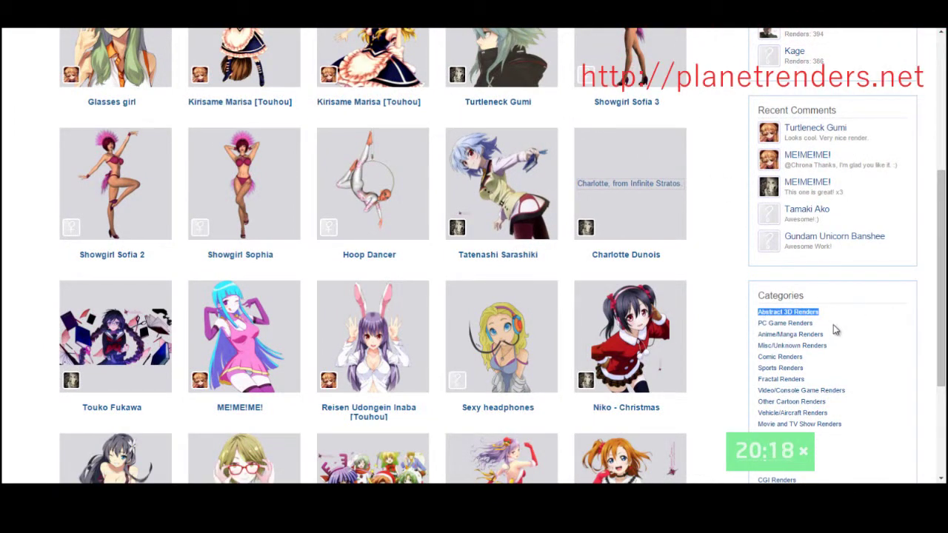
drag(833, 324, 827, 335)
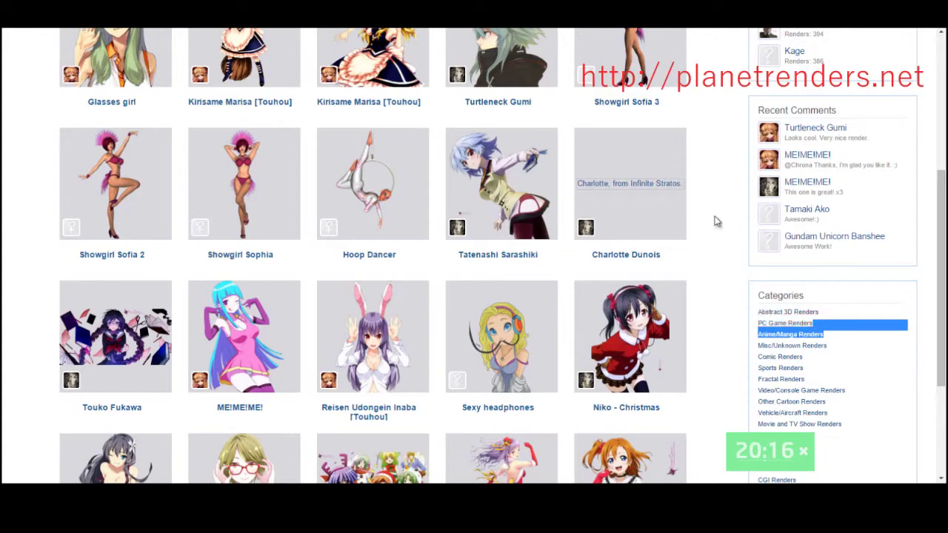
scroll(722, 282, up, 4)
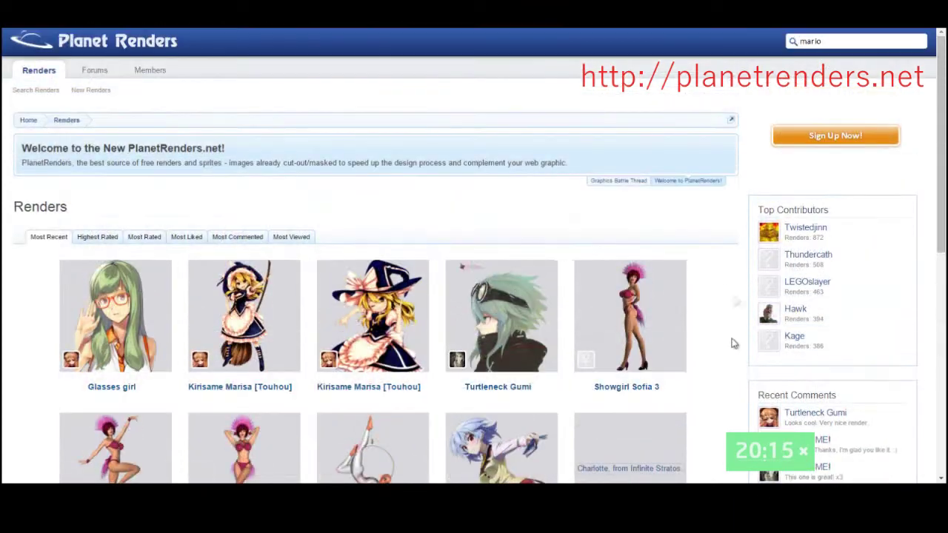
click(811, 41)
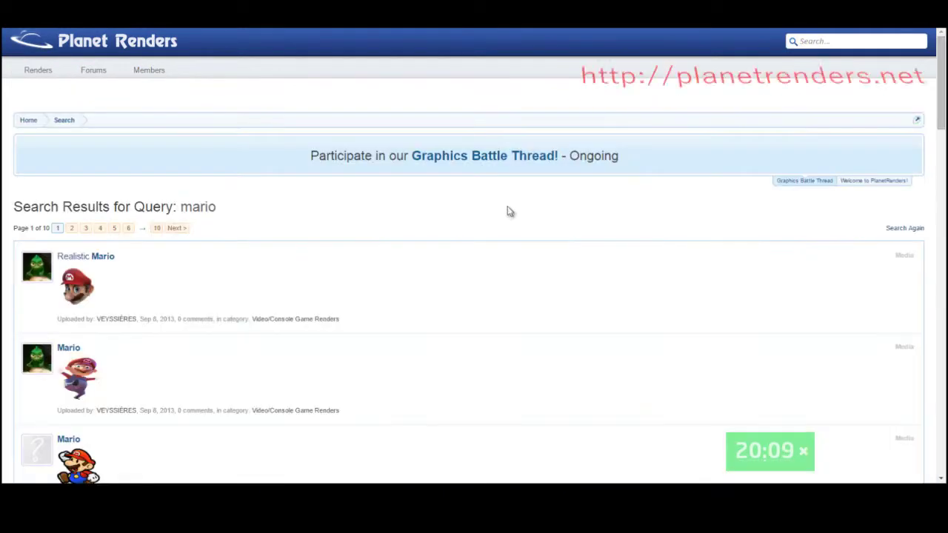
scroll(504, 192, down, 2)
scroll(486, 178, down, 2)
scroll(474, 148, down, 3)
scroll(489, 223, up, 2)
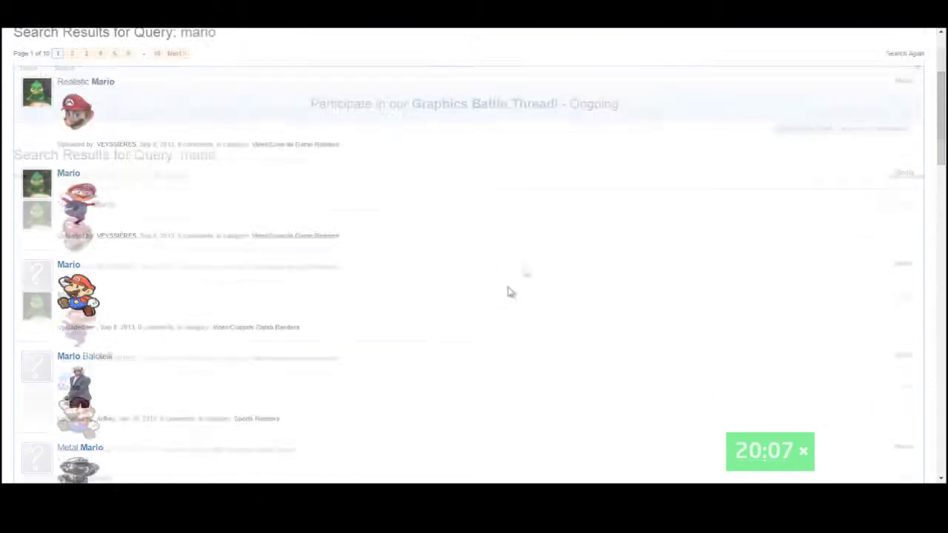
scroll(502, 287, up, 5)
Step: Search Planet Renders for 'minecraft' and view the Pokemon Ash Skin in Minecraft render
click(807, 41)
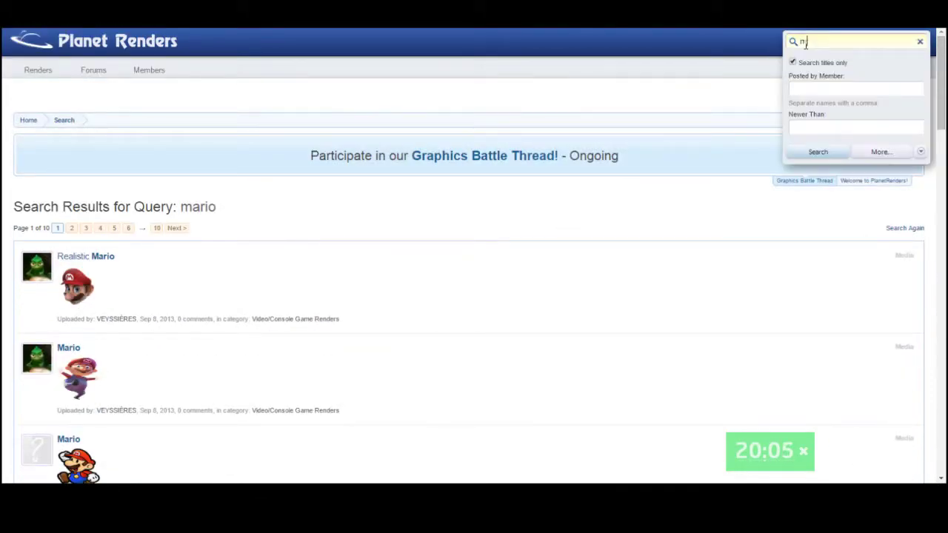
text(ine)
key(Down)
key(Return)
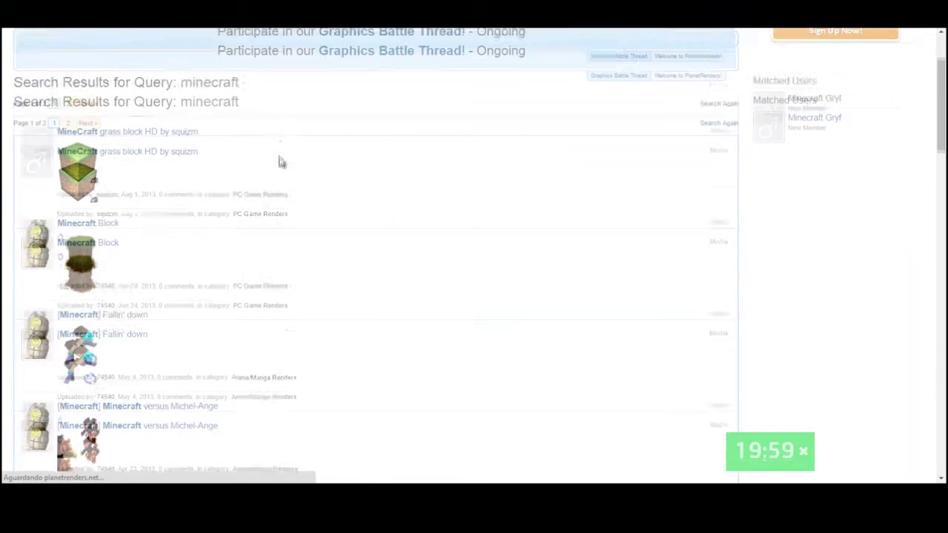
scroll(263, 133, down, 4)
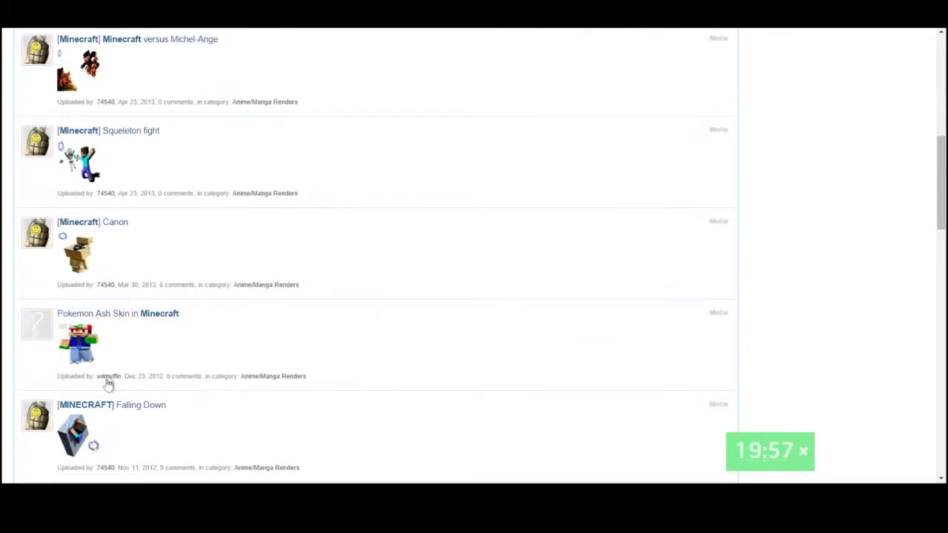
scroll(74, 443, down, 3)
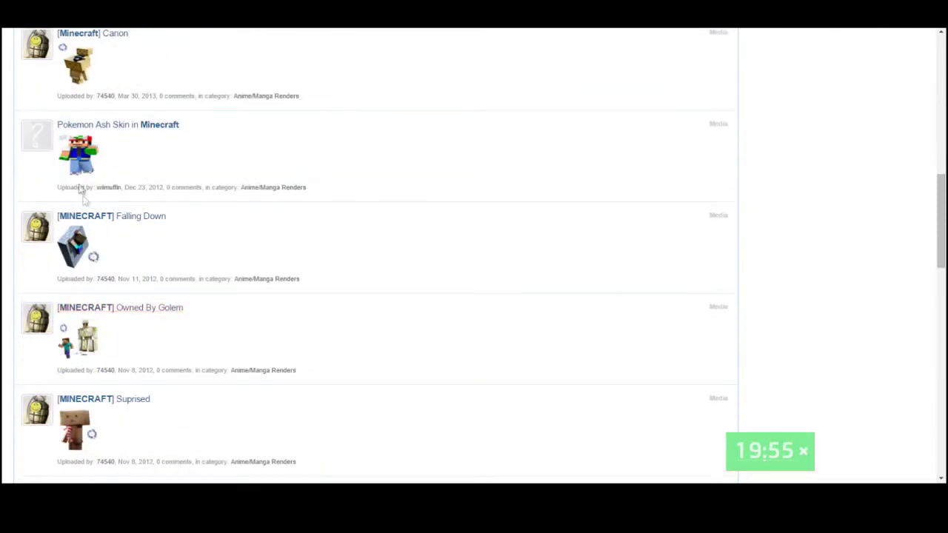
click(324, 196)
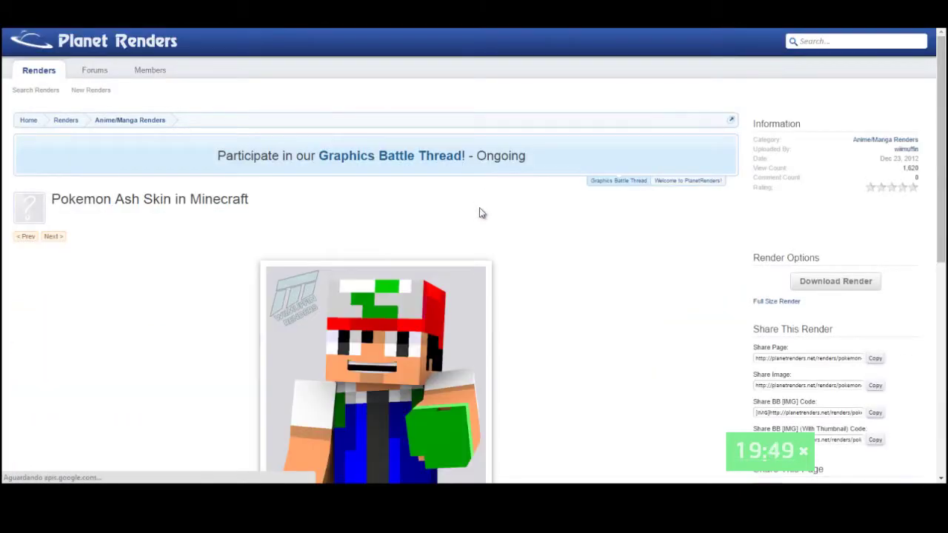
scroll(480, 213, down, 2)
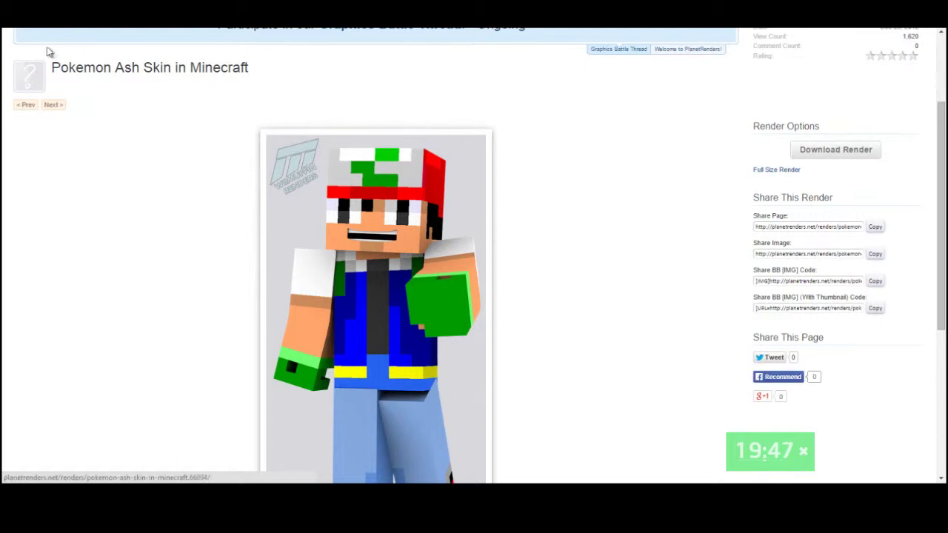
Step: Go back to the minecraft results and scroll through the list
key(alt+Left)
scroll(561, 96, down, 2)
scroll(182, 251, down, 4)
scroll(181, 243, down, 1)
scroll(190, 133, down, 5)
scroll(290, 269, down, 3)
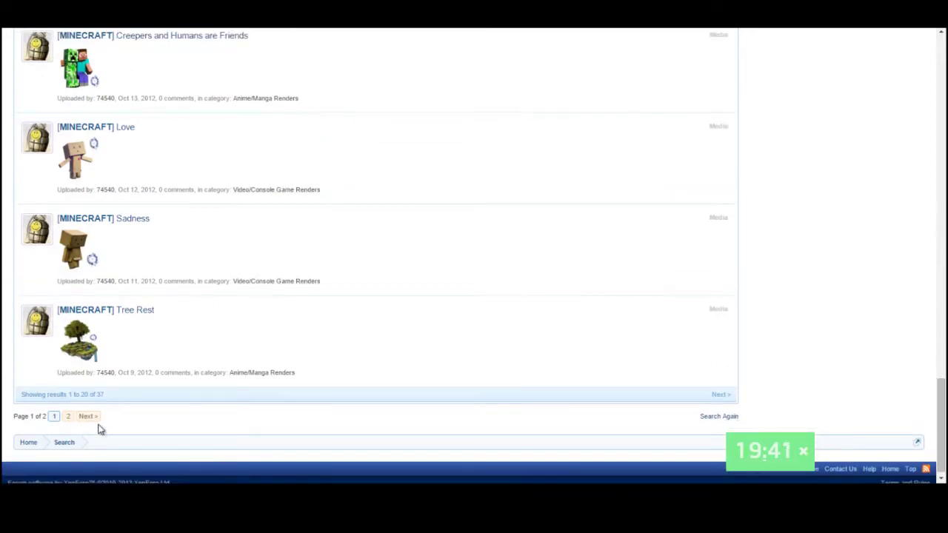
scroll(322, 193, up, 5)
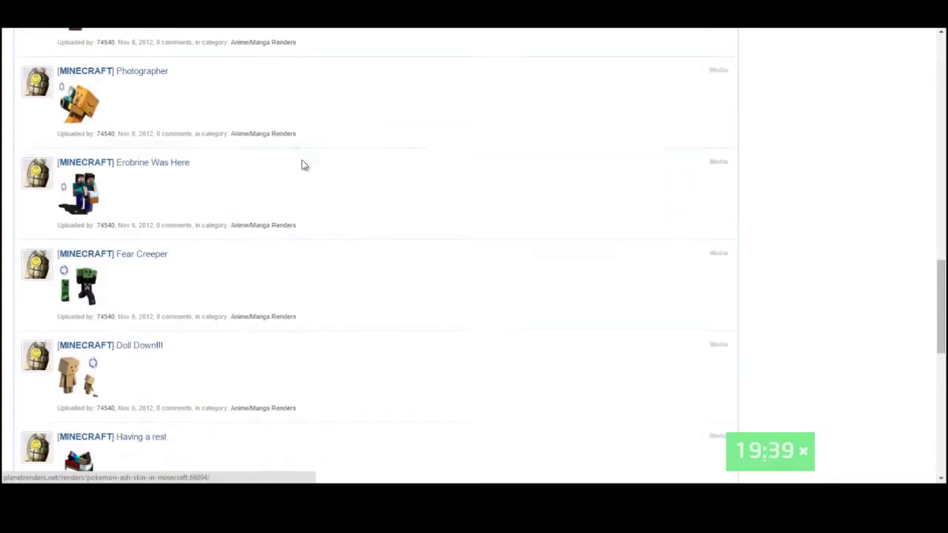
scroll(322, 193, up, 4)
scroll(275, 226, up, 3)
scroll(205, 150, up, 2)
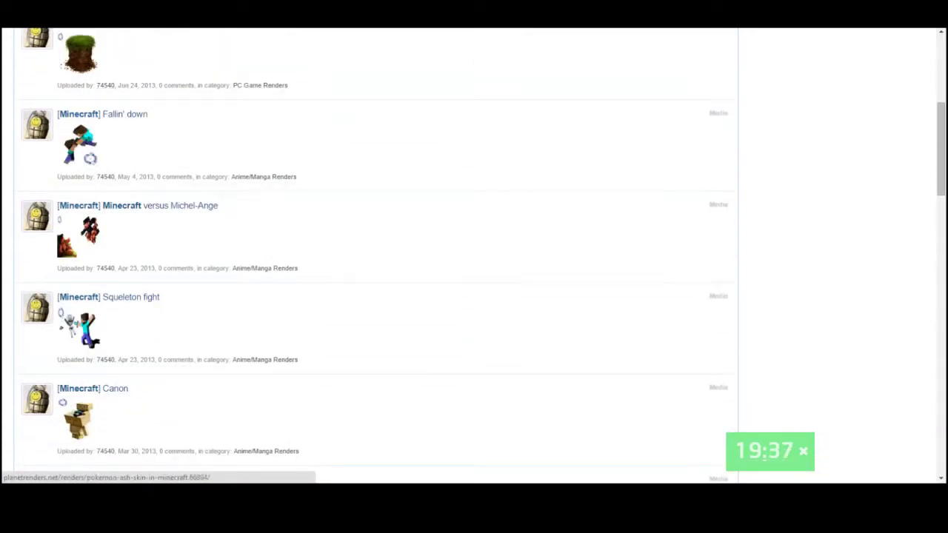
Step: Navigate back past the mario results to the freeimages home page
key(alt+Left)
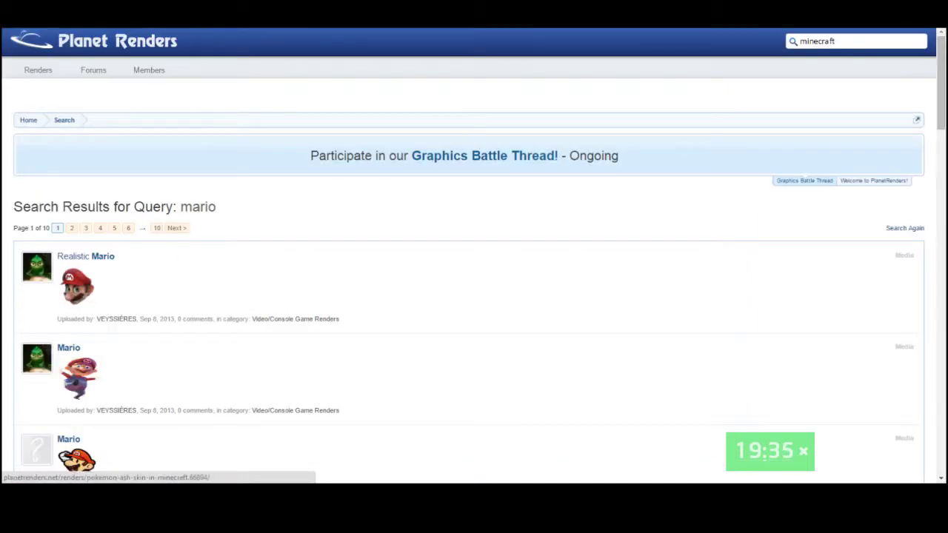
key(alt+Left)
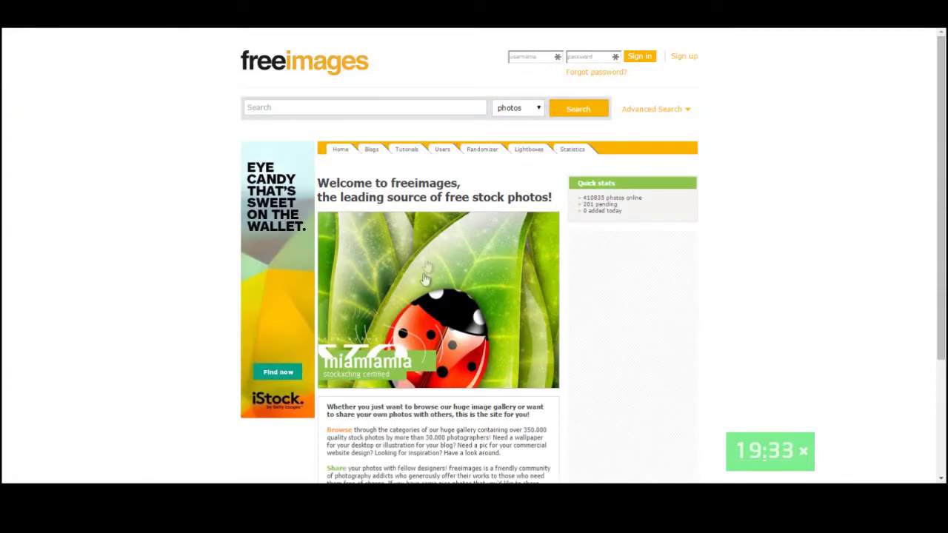
scroll(588, 155, down, 3)
scroll(606, 292, up, 3)
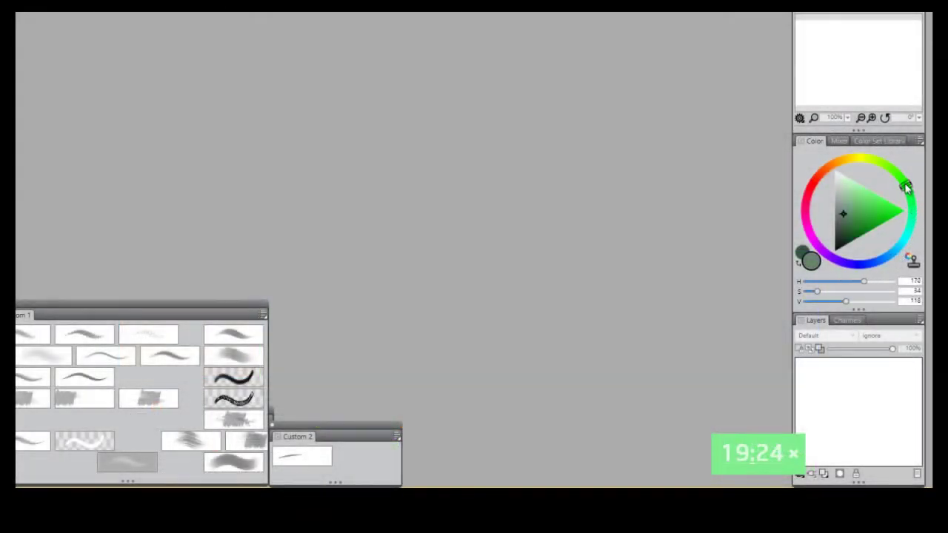
Step: Switch the colour rule from Análogo to Tríade and rotate it to brown, mint green, gold and purple
mouse_move(906, 188)
mouse_down()
mouse_move(834, 165)
mouse_move(903, 181)
mouse_up()
mouse_move(818, 256)
mouse_down()
mouse_move(806, 222)
mouse_move(840, 180)
mouse_up()
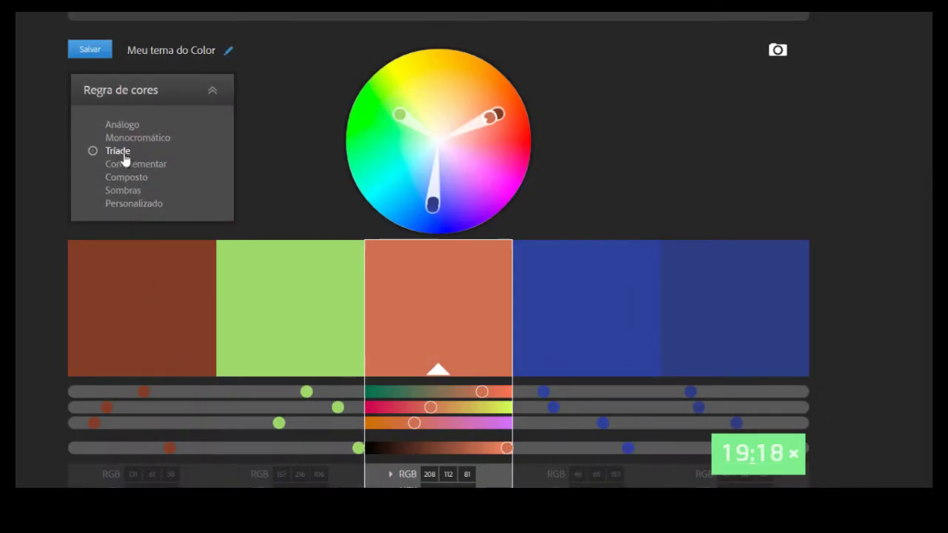
click(120, 125)
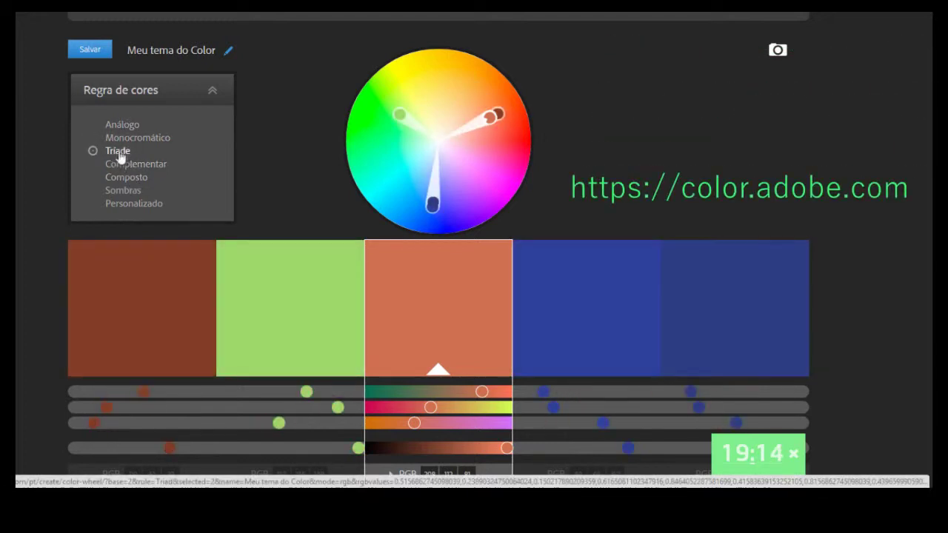
click(122, 125)
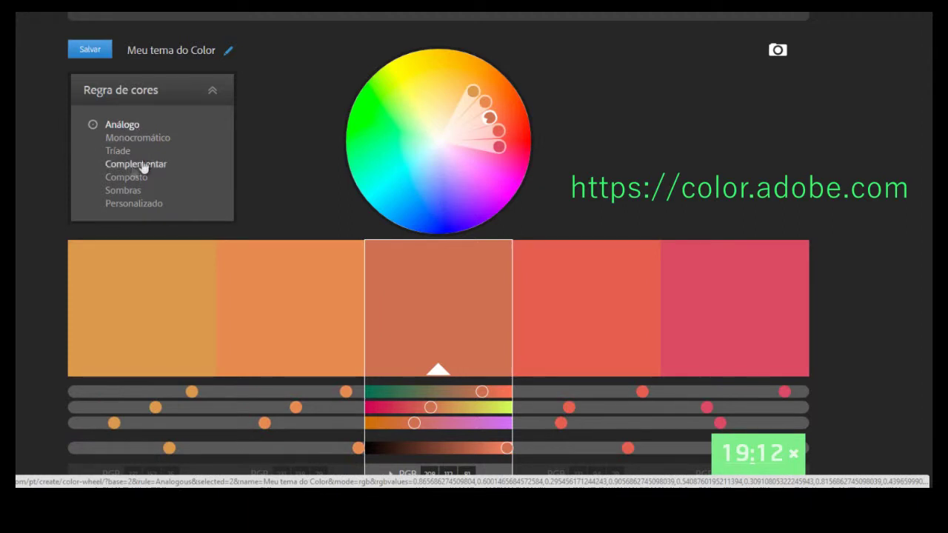
click(144, 152)
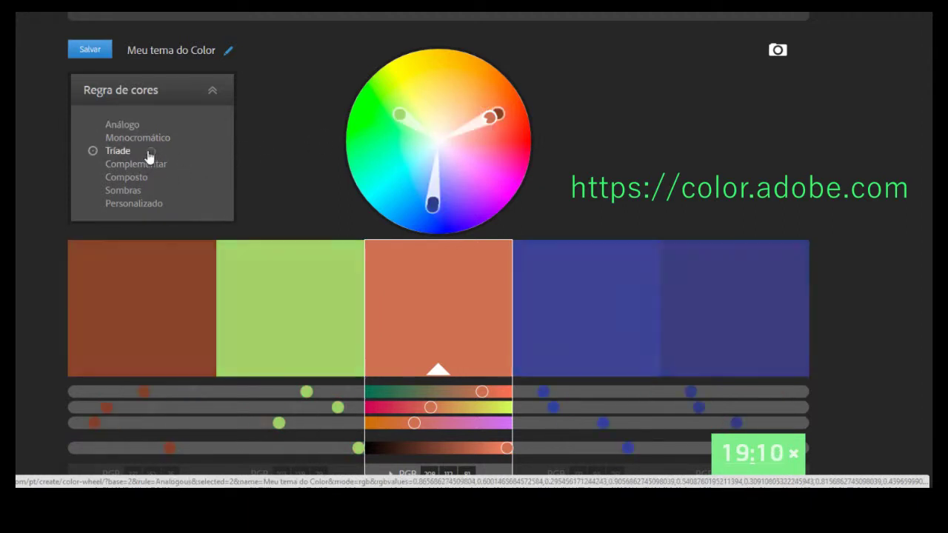
mouse_move(399, 112)
mouse_down()
mouse_move(407, 123)
mouse_move(388, 146)
mouse_up()
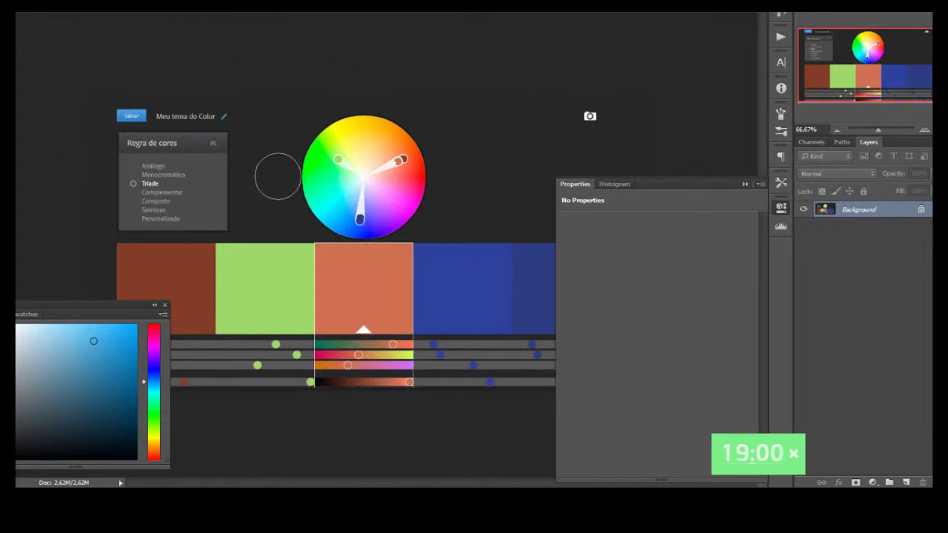
Step: Sample the theme's dark blue and paint-bucket fill the banner canvas with it
alt+click(518, 286)
alt+click(296, 265)
alt+click(402, 255)
alt+click(475, 263)
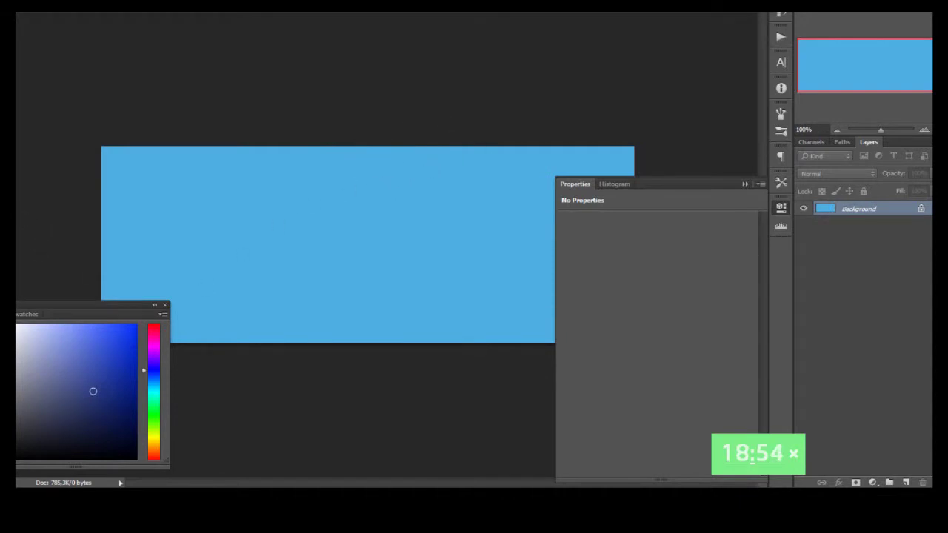
click(381, 177)
Step: Collapse the floating properties panel and add a new empty layer above the background
double_click(574, 185)
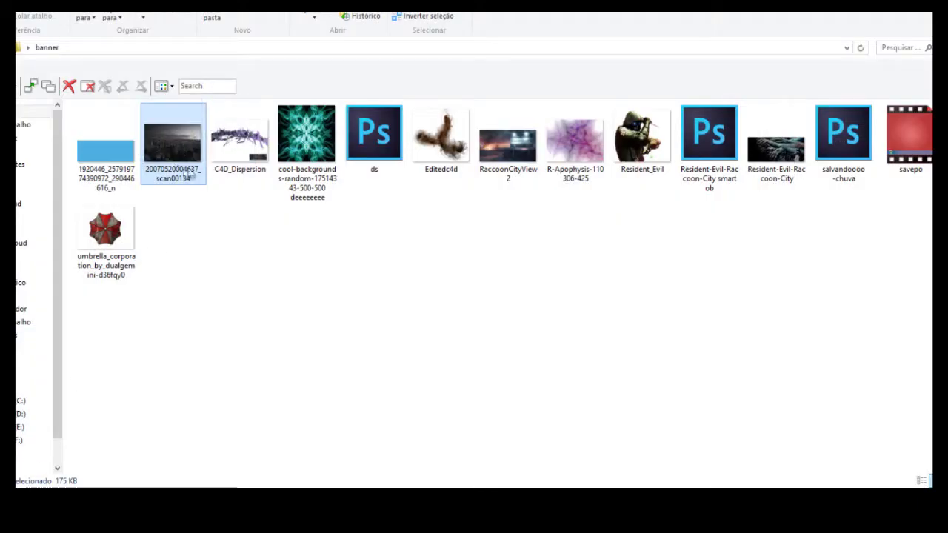
key(alt+Tab)
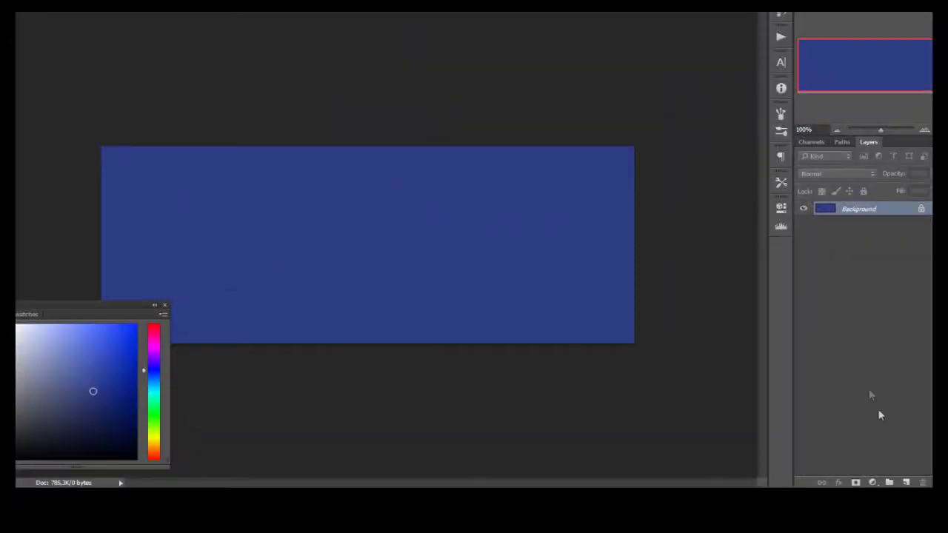
click(907, 483)
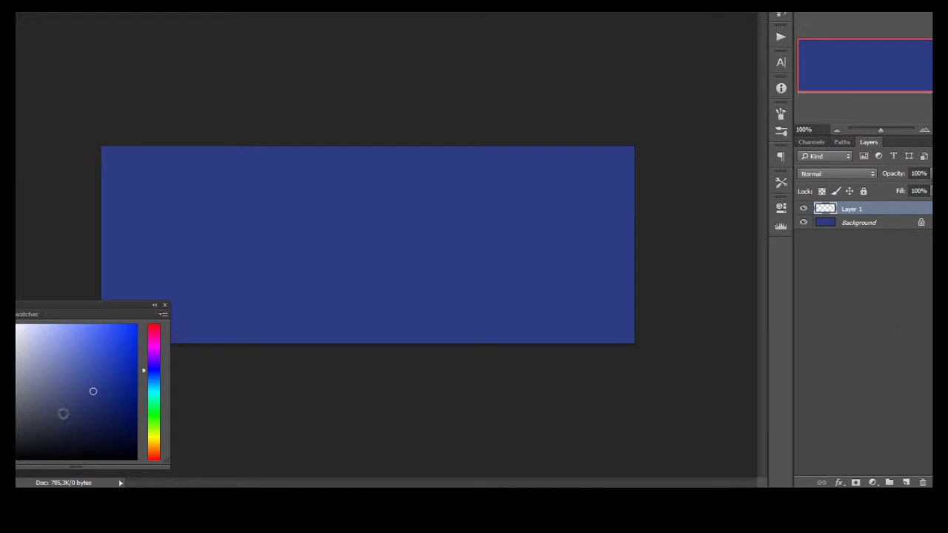
Step: With red and a small hard brush, paint horizontal lines at the upper and lower thirds
click(135, 337)
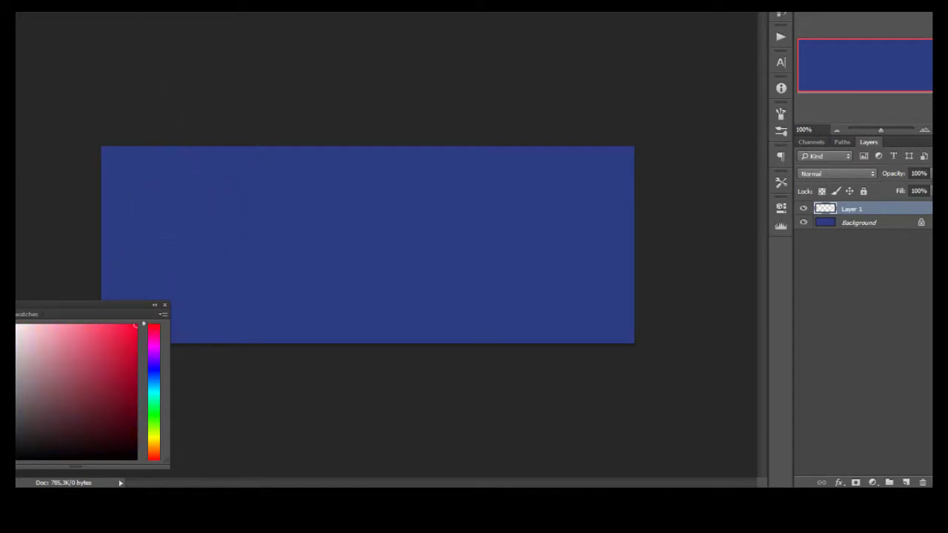
click(82, 11)
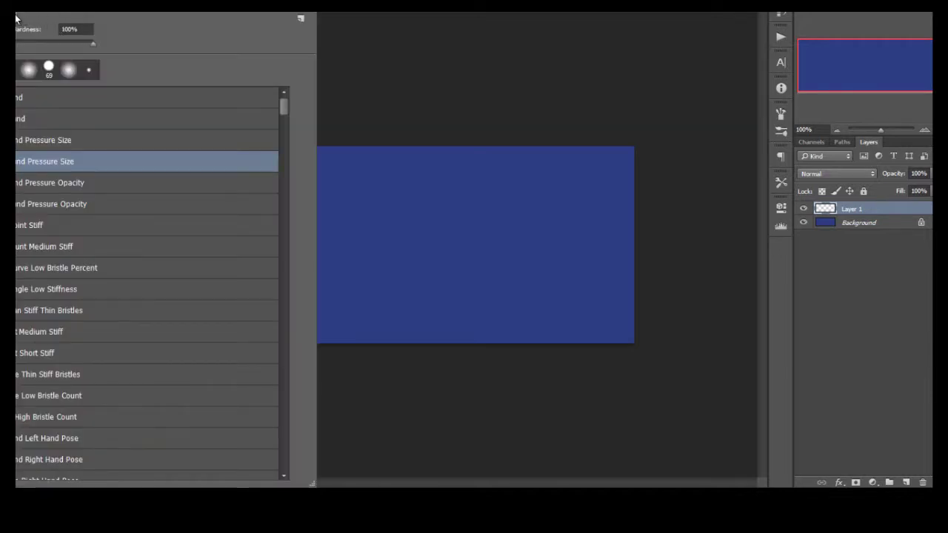
click(590, 90)
drag(641, 197, 101, 197)
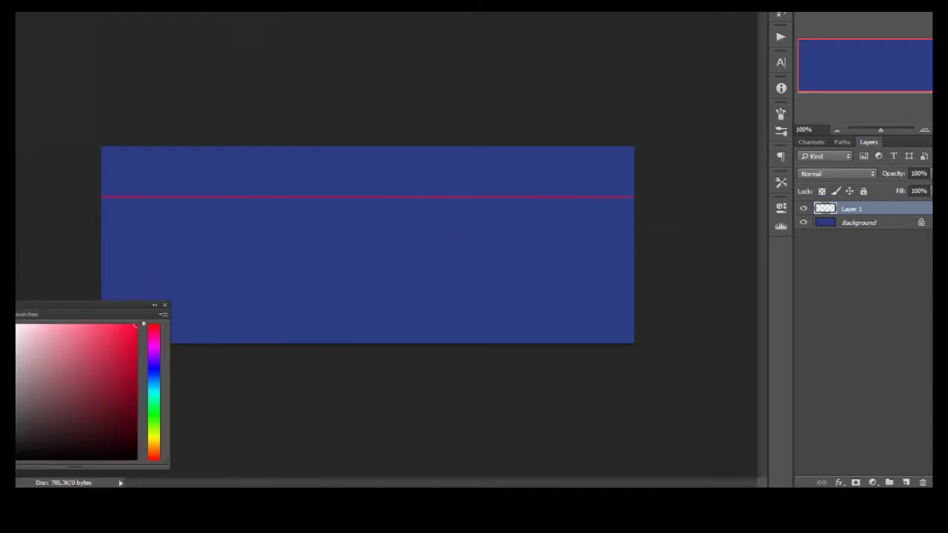
drag(133, 223, 134, 226)
drag(672, 278, 102, 278)
key(ctrl+z)
drag(673, 214, 102, 214)
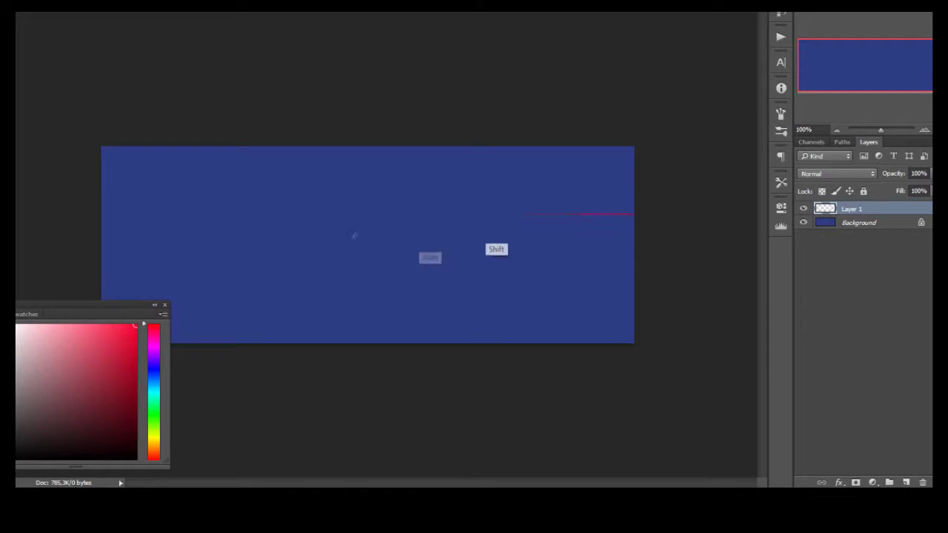
drag(102, 277, 664, 276)
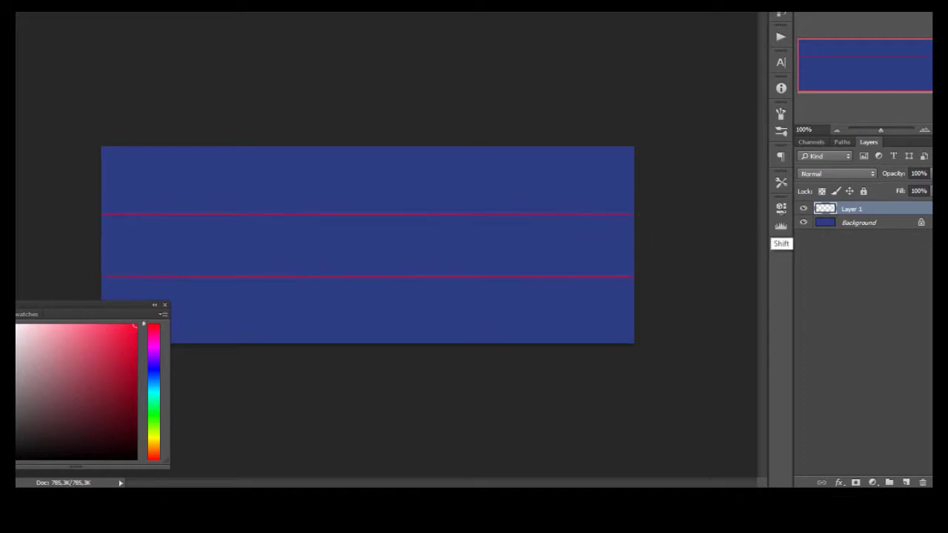
Step: Paint vertical red lines at the left and right thirds of the banner
drag(469, 141, 468, 348)
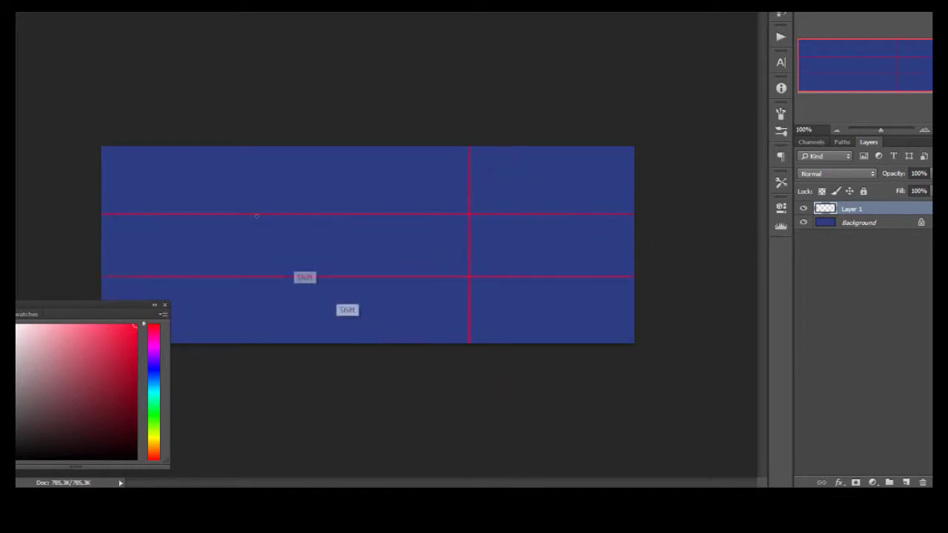
drag(247, 145, 247, 348)
key(ctrl+z)
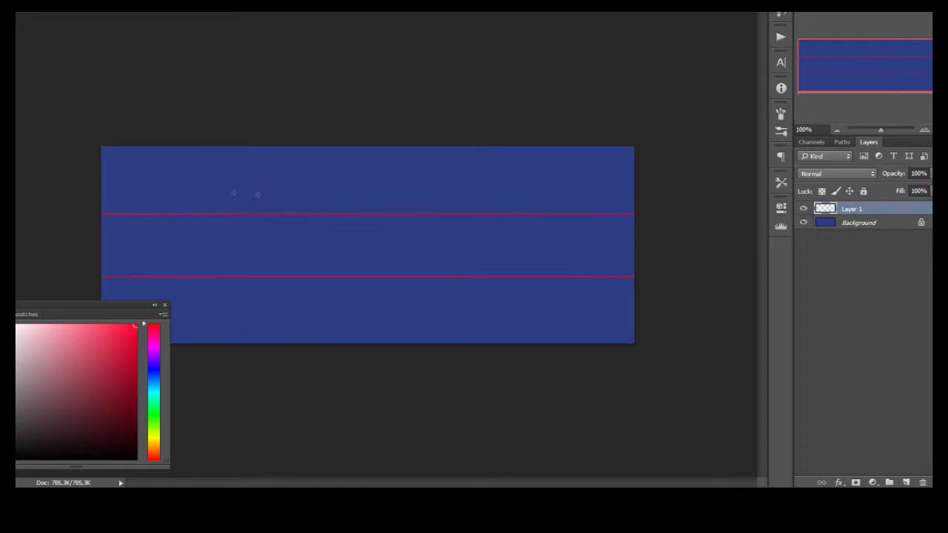
drag(267, 144, 267, 348)
drag(480, 142, 479, 474)
click(863, 225)
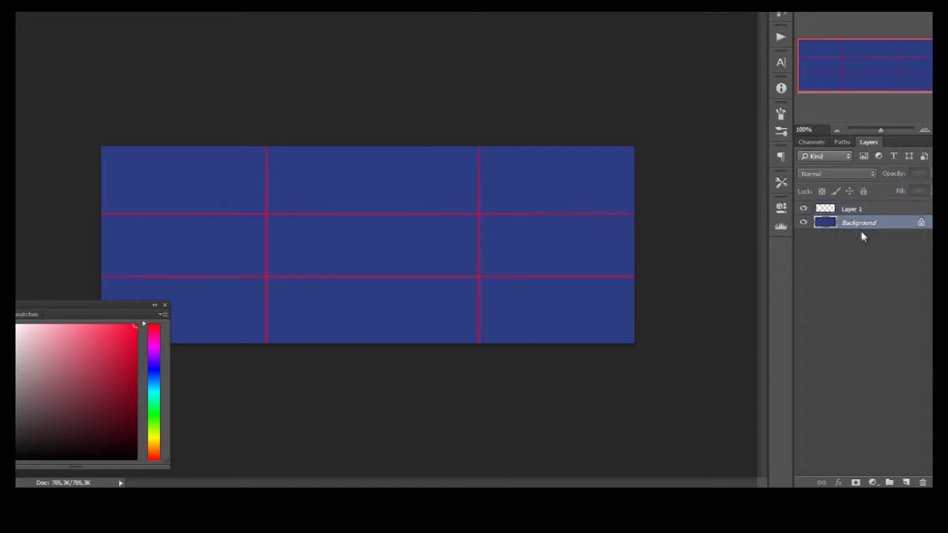
Step: Duplicate the Background, drag vertical guides from the ruler, then delete the copy
key(ctrl+j)
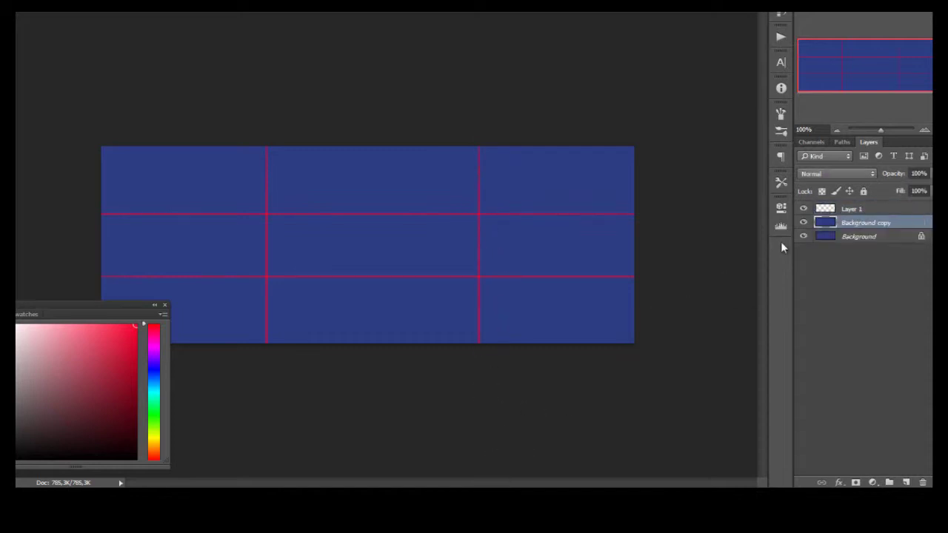
key(ctrl+t)
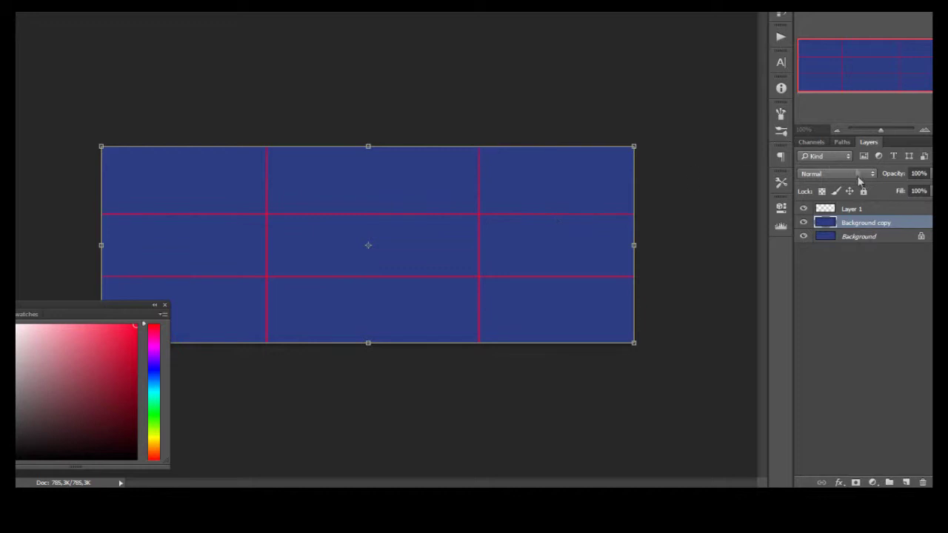
drag(16, 111, 368, 111)
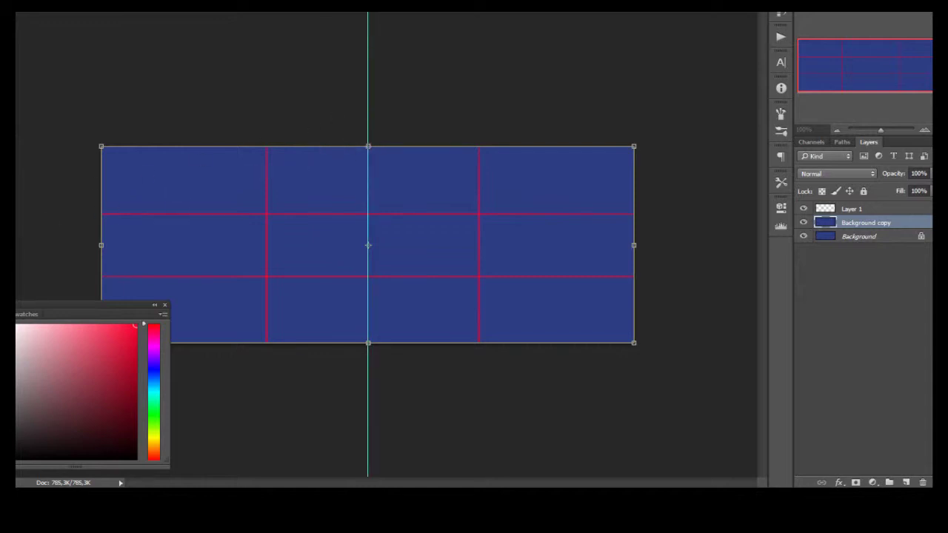
drag(17, 198, 418, 199)
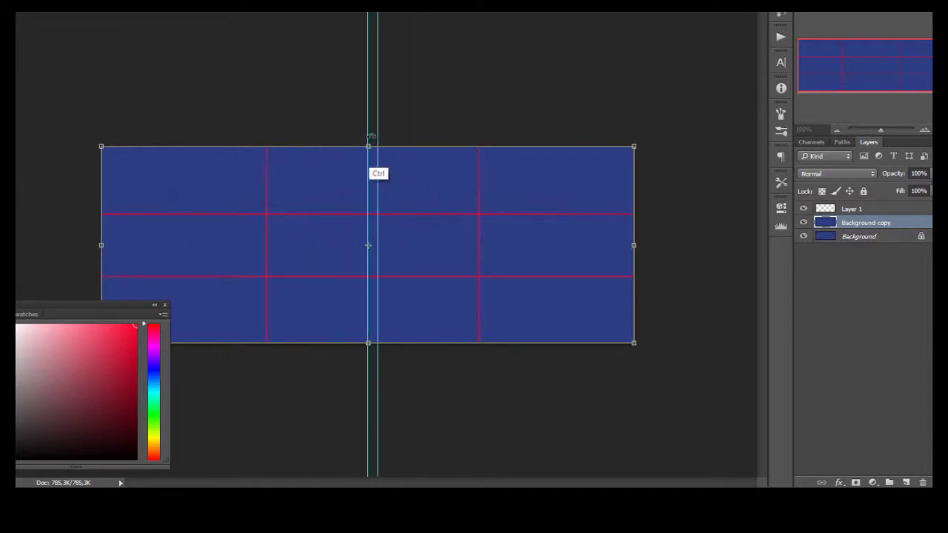
drag(379, 78, 396, 17)
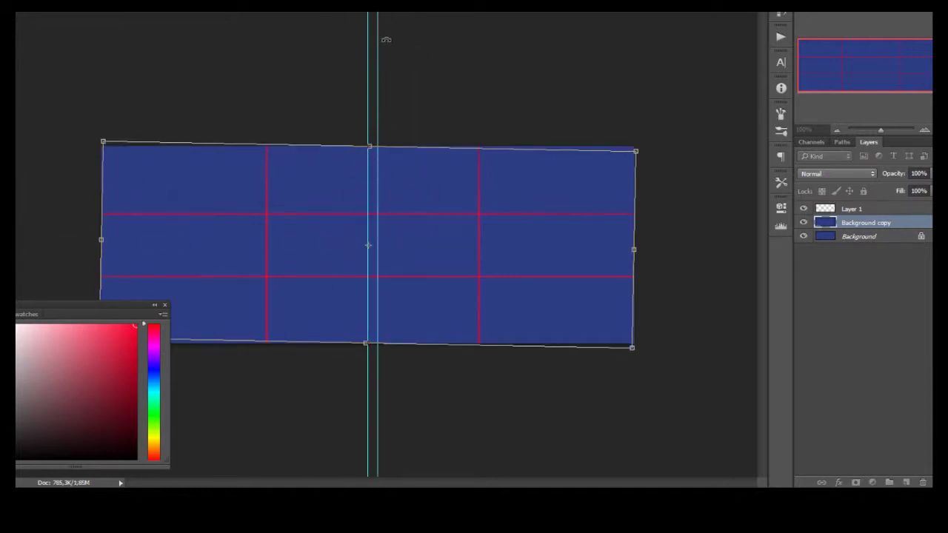
key(Escape)
key(Delete)
Step: Place horizontal and vertical guides crossing at the banner's centre
drag(368, 18, 391, 243)
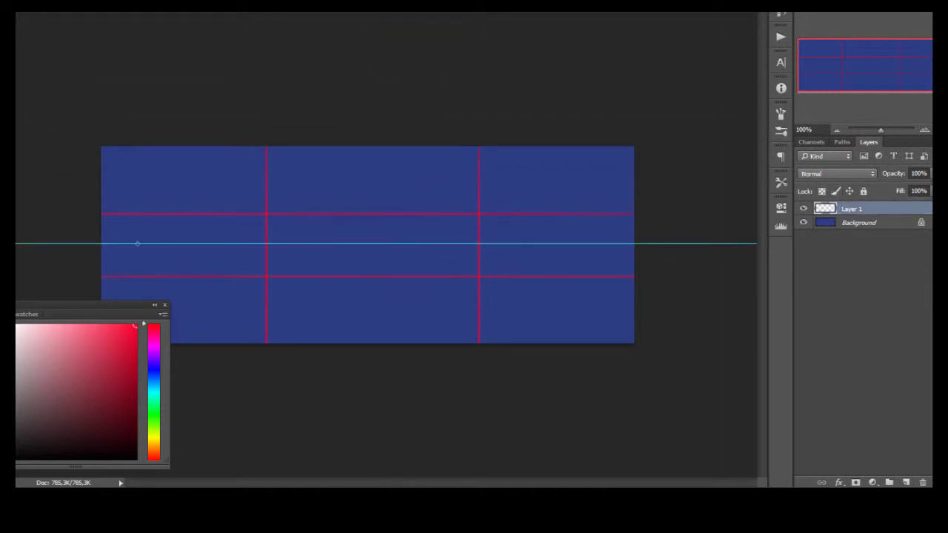
drag(17, 222, 375, 155)
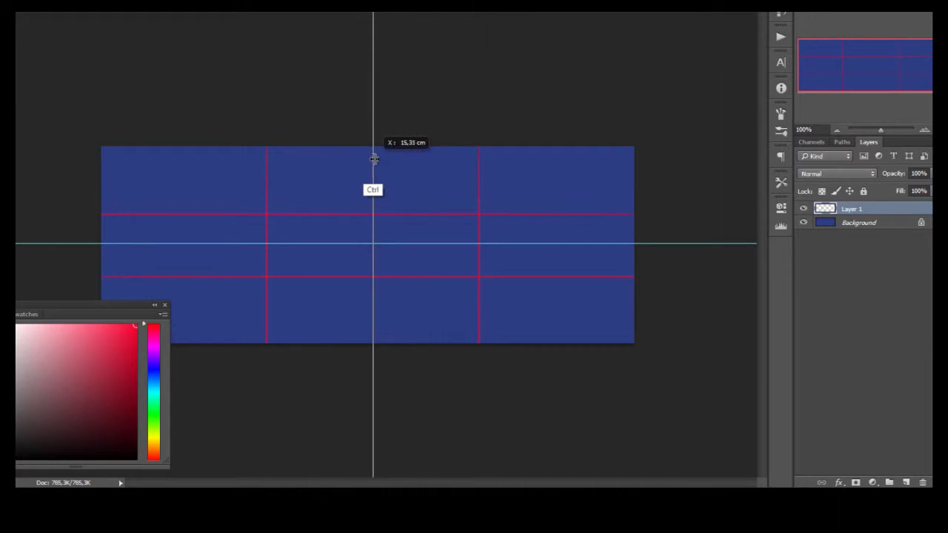
drag(843, 226, 830, 238)
key(ctrl+t)
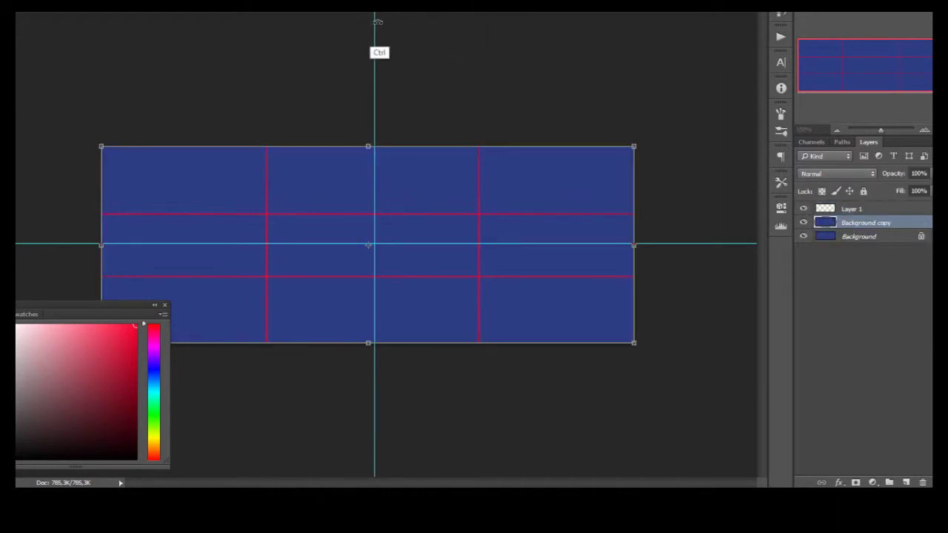
mouse_move(375, 22)
mouse_down()
mouse_move(356, 28)
mouse_move(369, 27)
mouse_up()
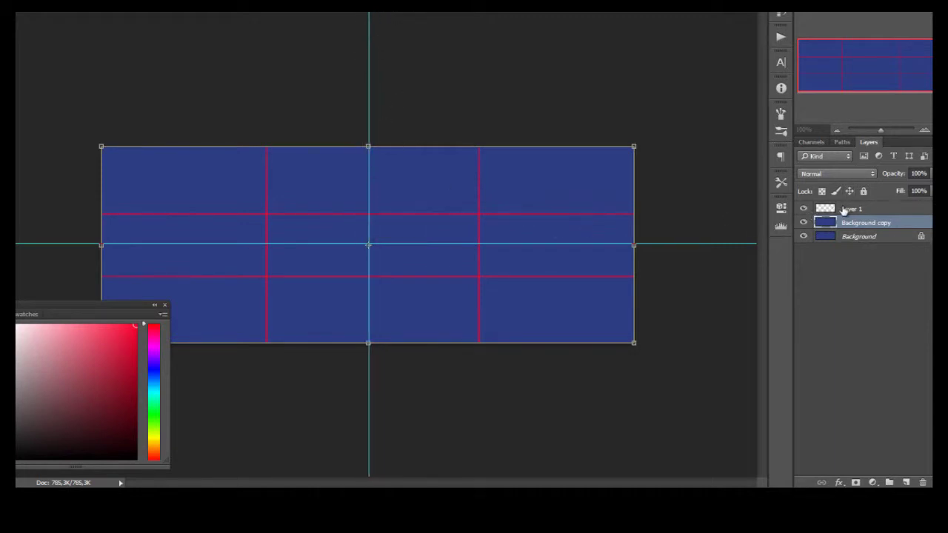
key(Return)
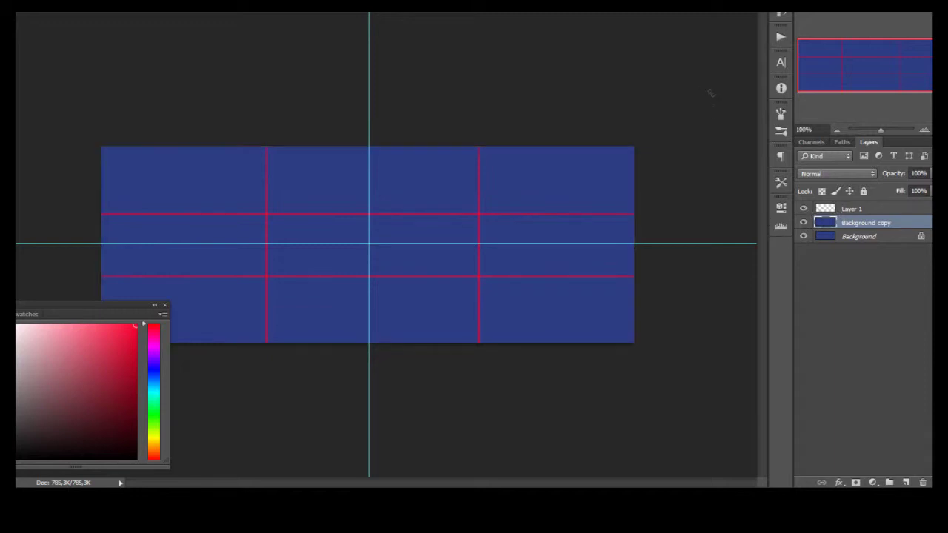
Step: Free-transform Layer 1 into place and pick green as the painting colour
click(860, 210)
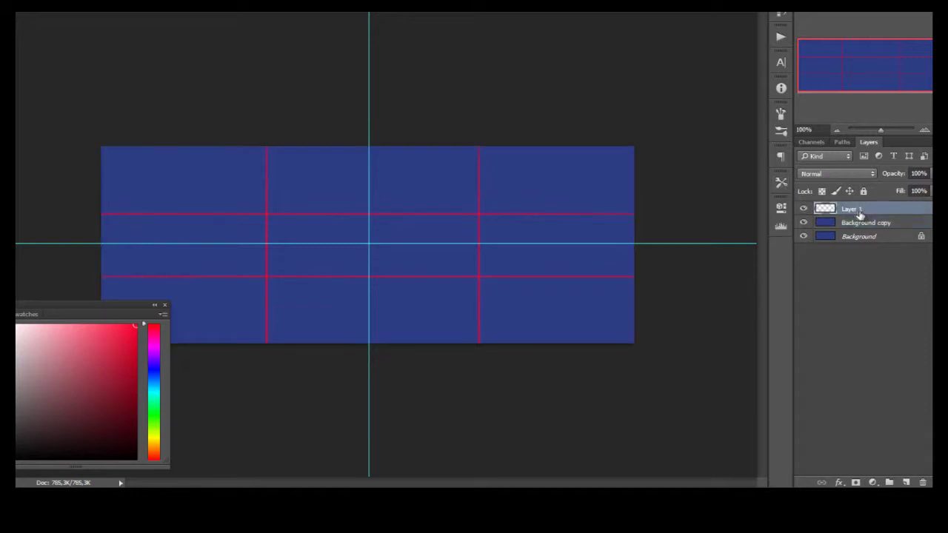
key(ctrl+t)
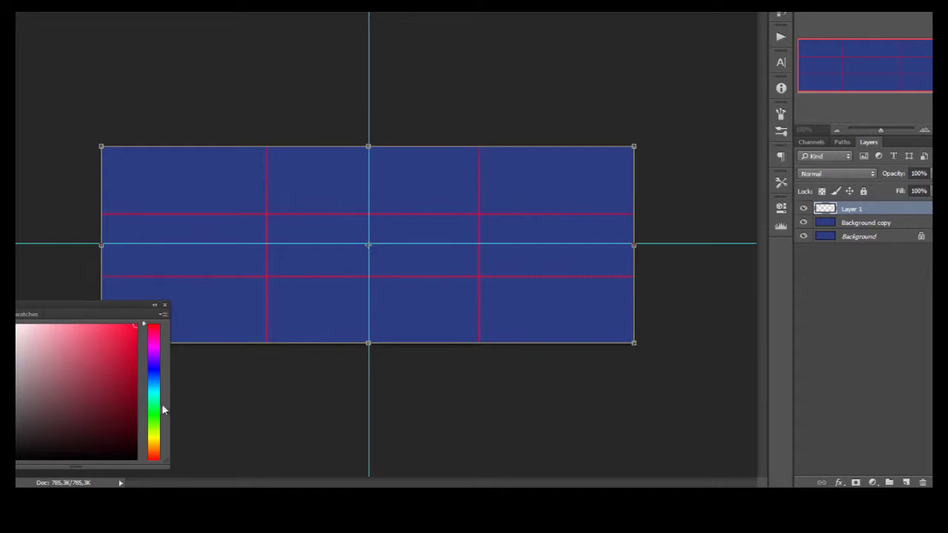
key(Return)
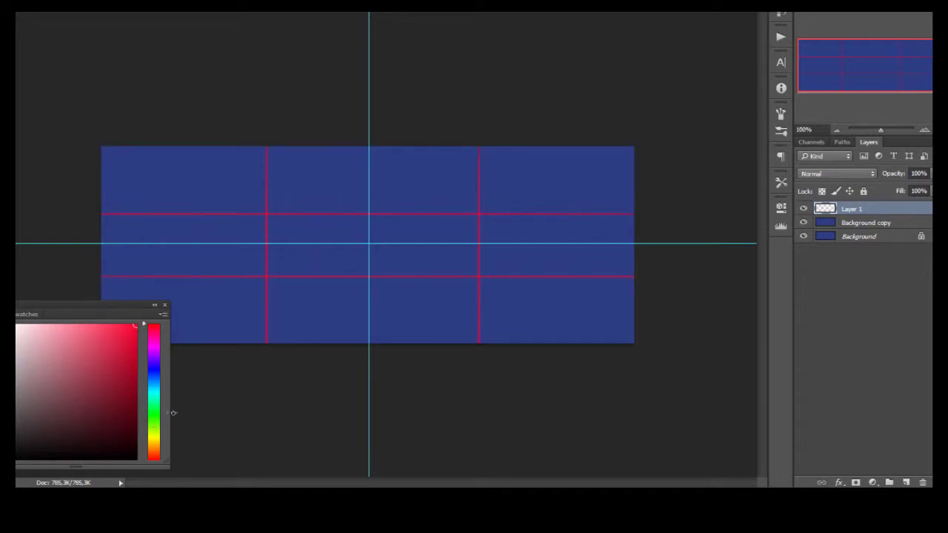
drag(154, 418, 154, 411)
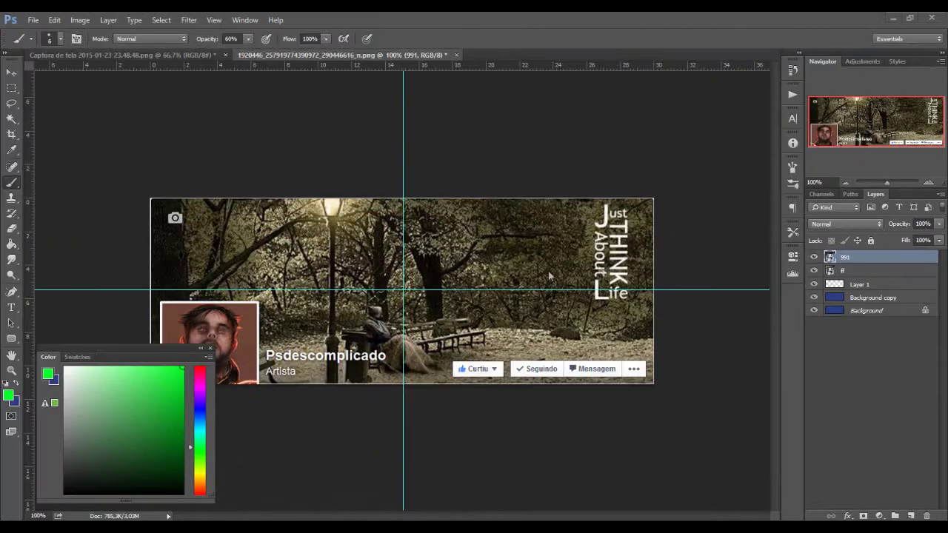
Step: Marquee-select the profile photo, page name and Curtiu/Seguindo/Mensagem buttons, and add empty Layer 2
click(15, 88)
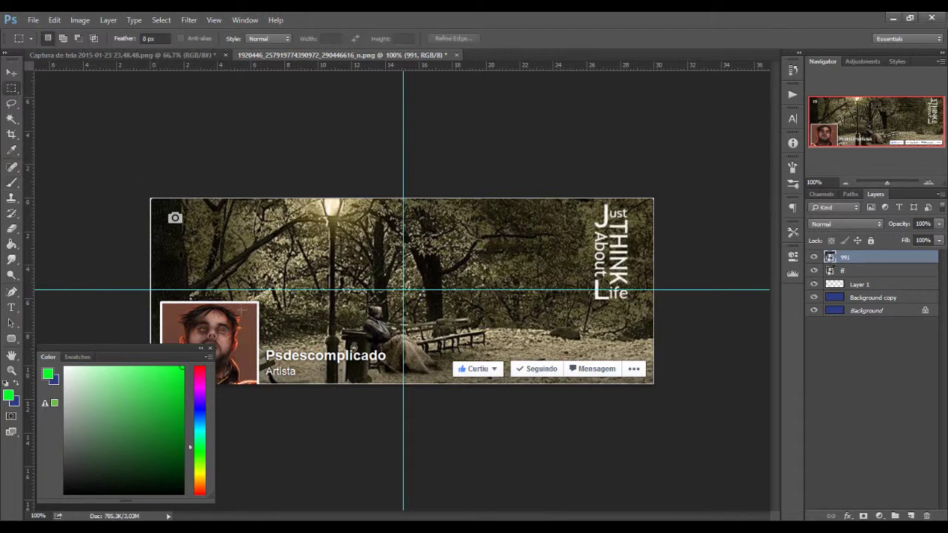
drag(160, 302, 258, 383)
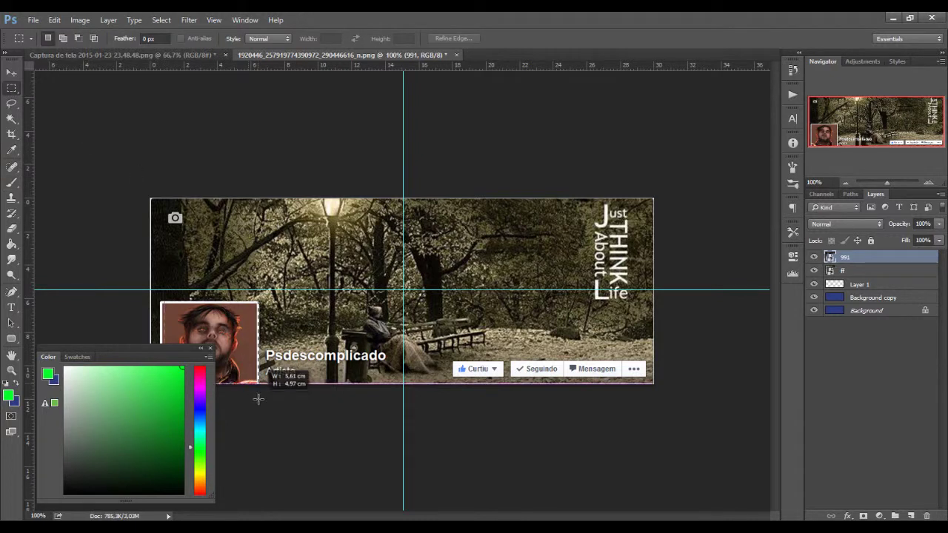
drag(264, 346, 387, 377)
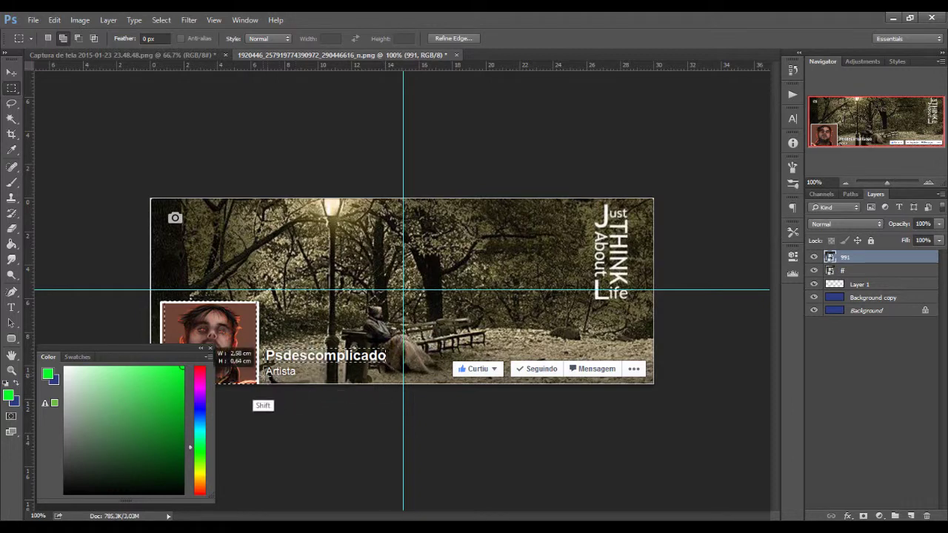
mouse_move(453, 361)
mouse_down()
mouse_move(483, 377)
mouse_move(646, 379)
mouse_up()
key(ctrl+shift+n)
key(Return)
key(g)
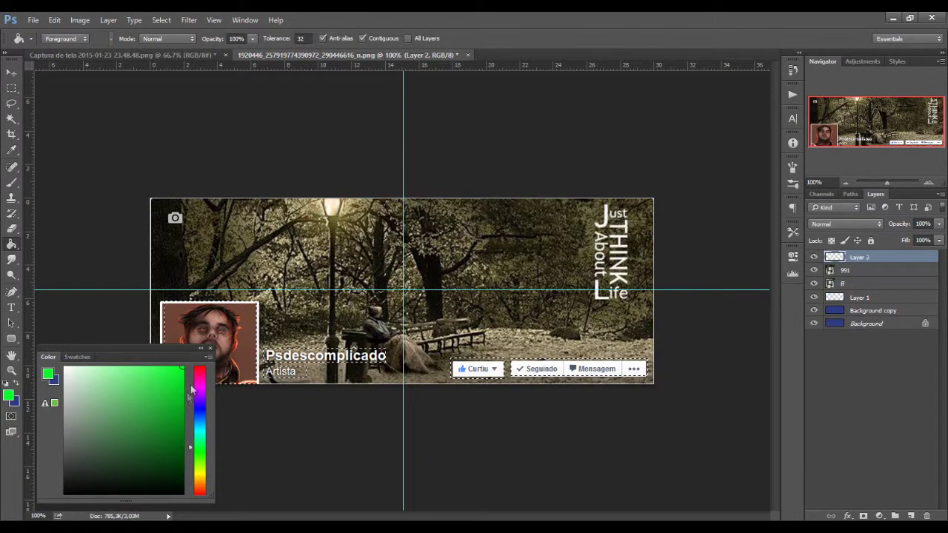
Step: Fill the selected areas with bright green and set Layer 2 to Screen blending
click(254, 310)
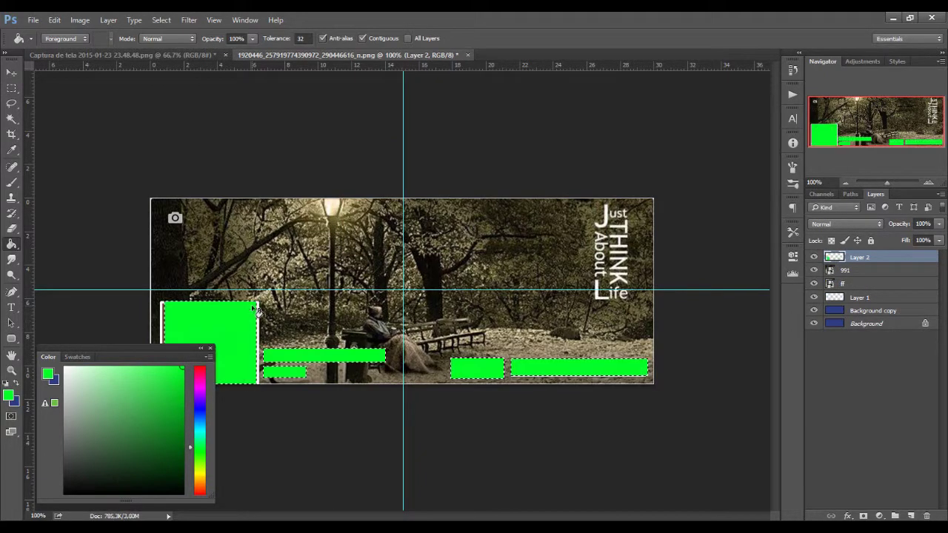
click(841, 224)
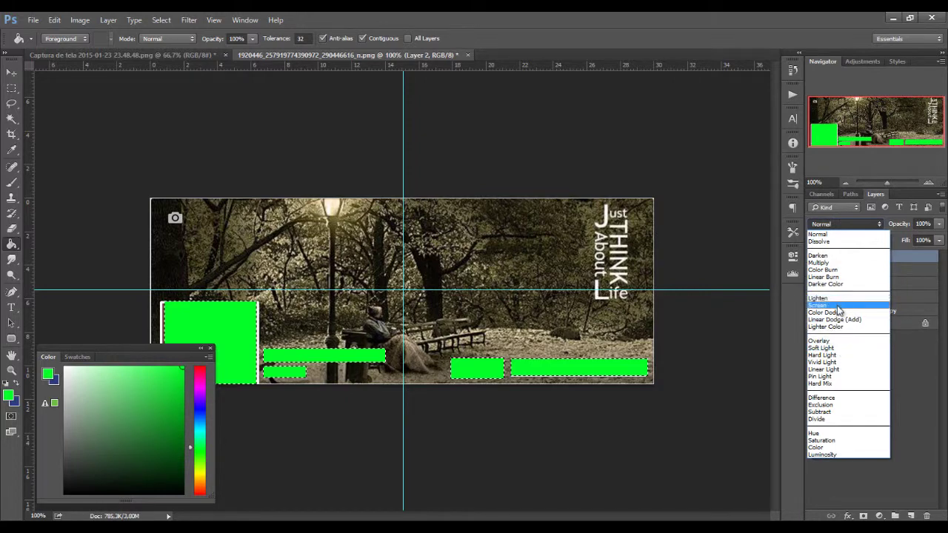
click(839, 306)
click(814, 257)
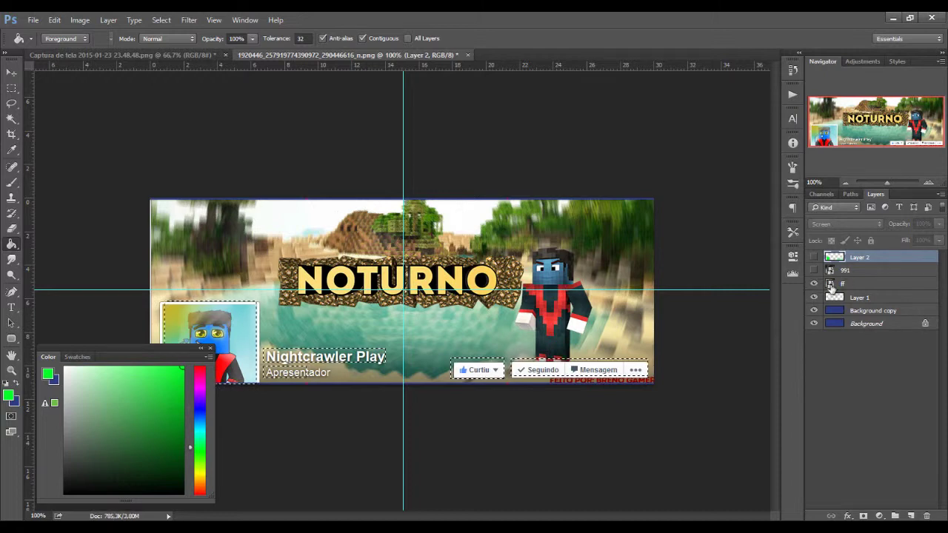
Step: Move Layer 1 below Layer 2, hide the reference images, deselect and undo the stray stroke
drag(834, 297, 822, 274)
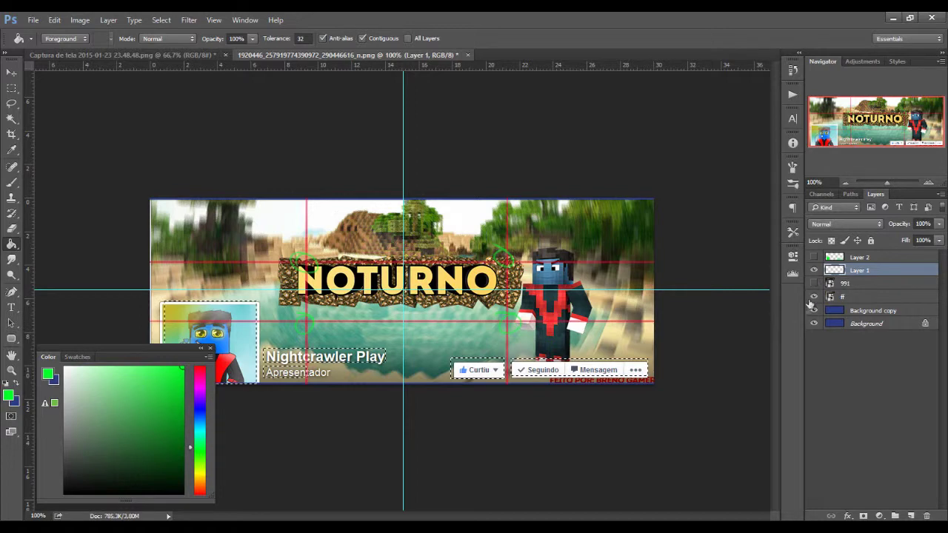
click(815, 284)
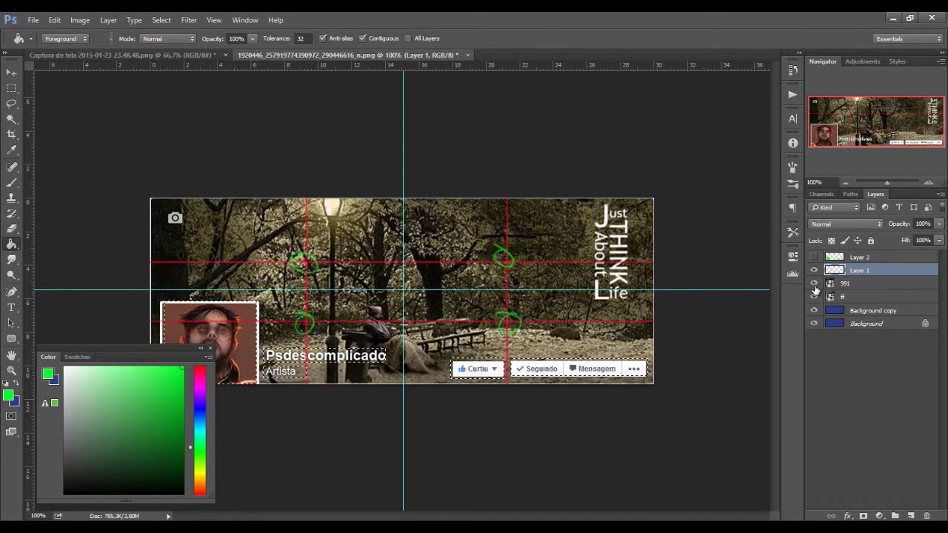
click(814, 284)
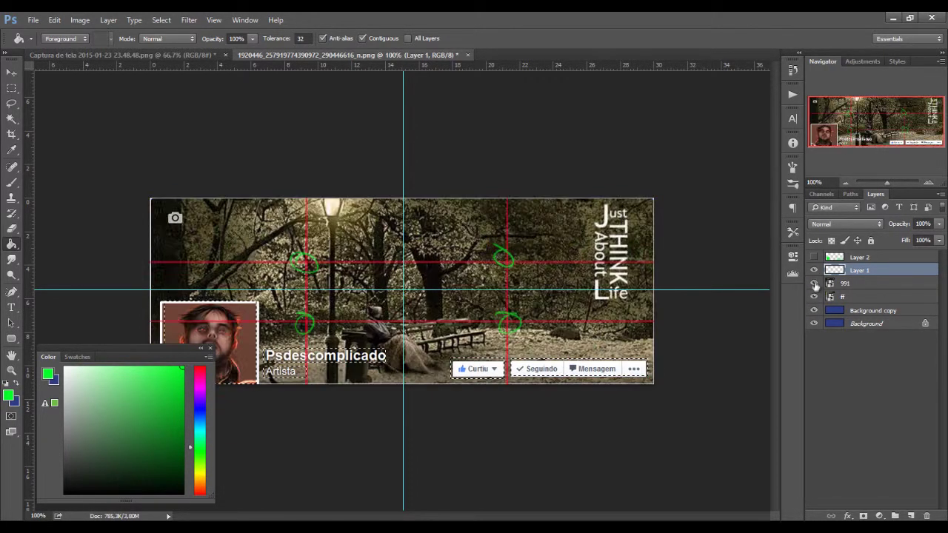
click(814, 271)
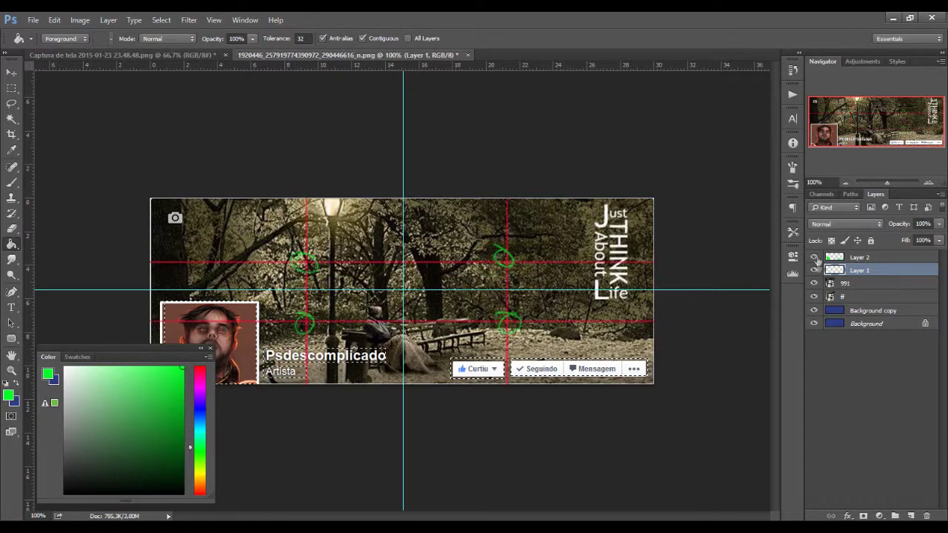
click(814, 257)
click(815, 297)
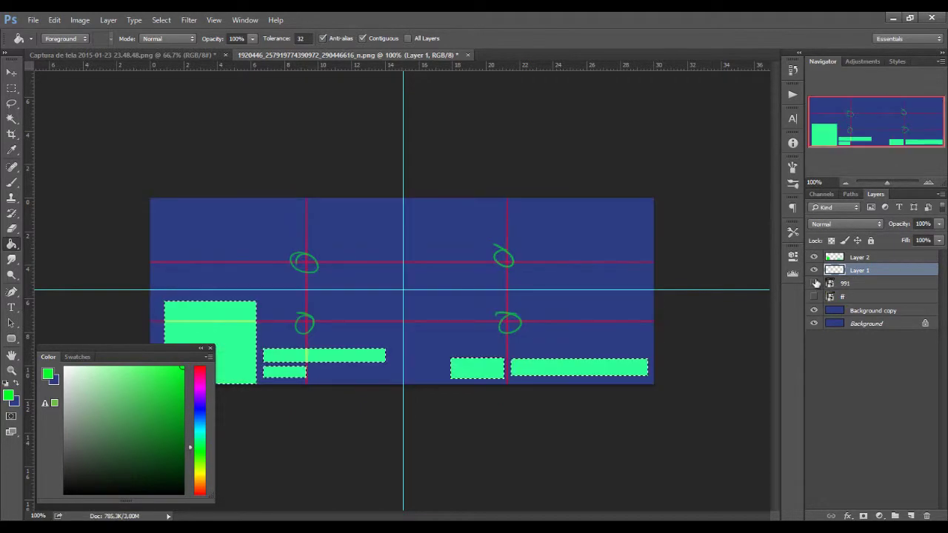
key(ctrl+d)
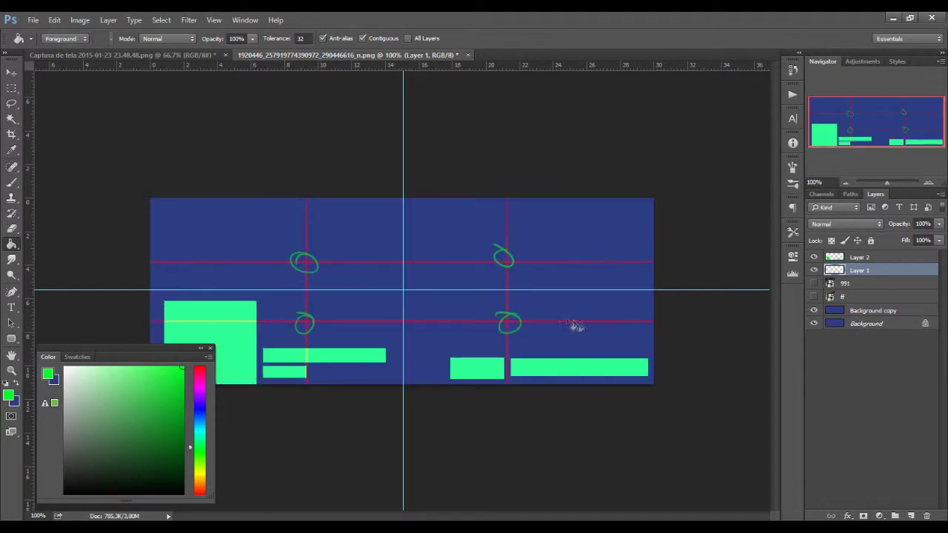
key(b)
key(ctrl+z)
Step: Hide the green placeholder fills and place the night city photo, enlarged to cover the blue area
click(815, 257)
key(alt+Tab)
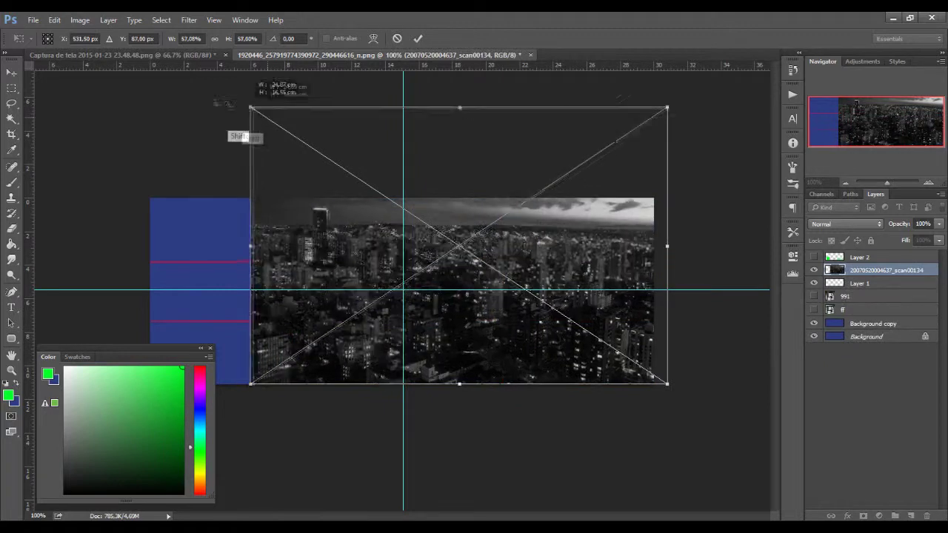
drag(264, 116, 154, 42)
key(Return)
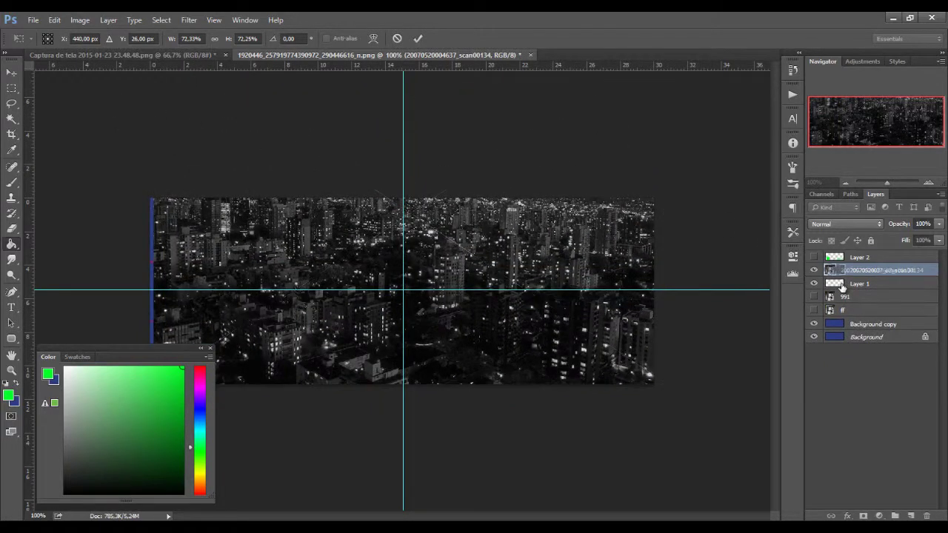
Step: Move the city photo below the # layer, shift it down to show the sky, and set it to Multiply
key(g)
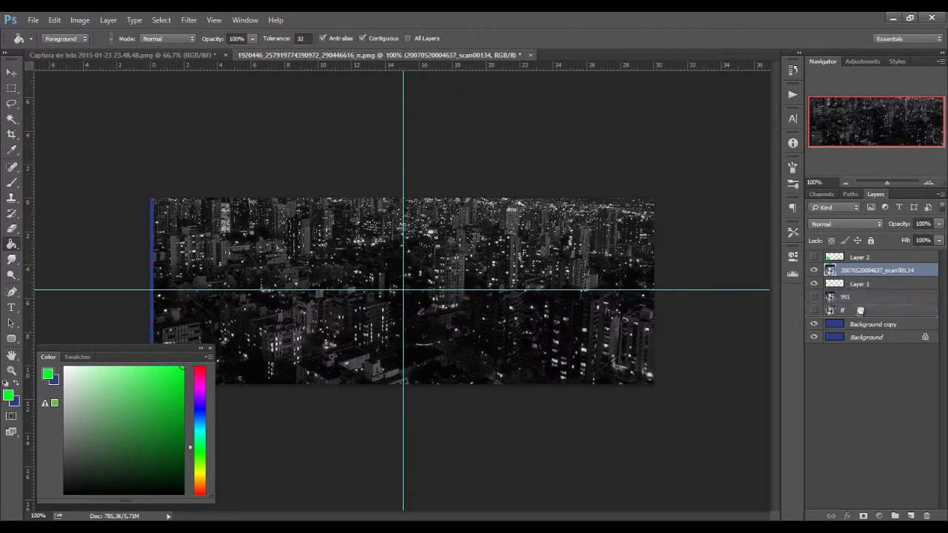
drag(859, 276, 863, 317)
key(ctrl+t)
mouse_move(545, 244)
mouse_down()
mouse_move(594, 307)
mouse_move(584, 298)
mouse_up()
key(Return)
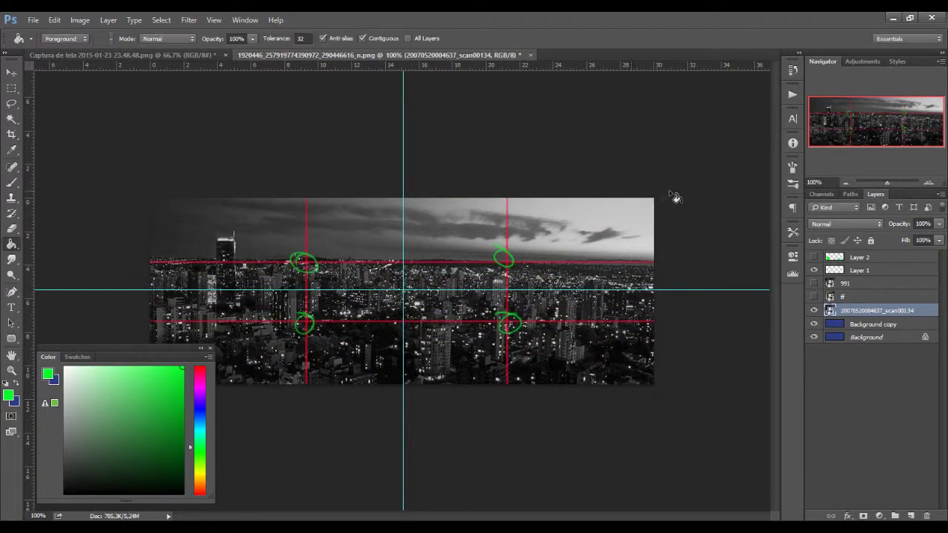
click(852, 225)
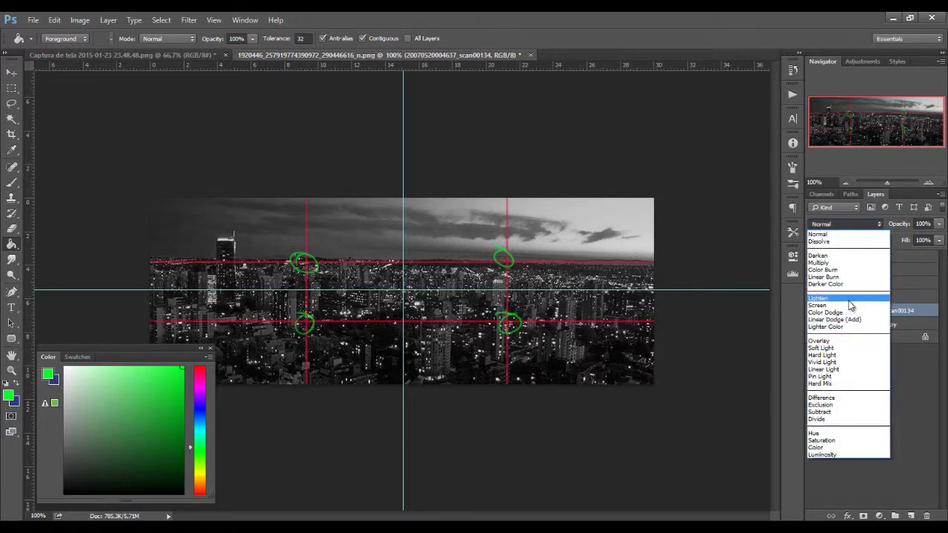
click(839, 268)
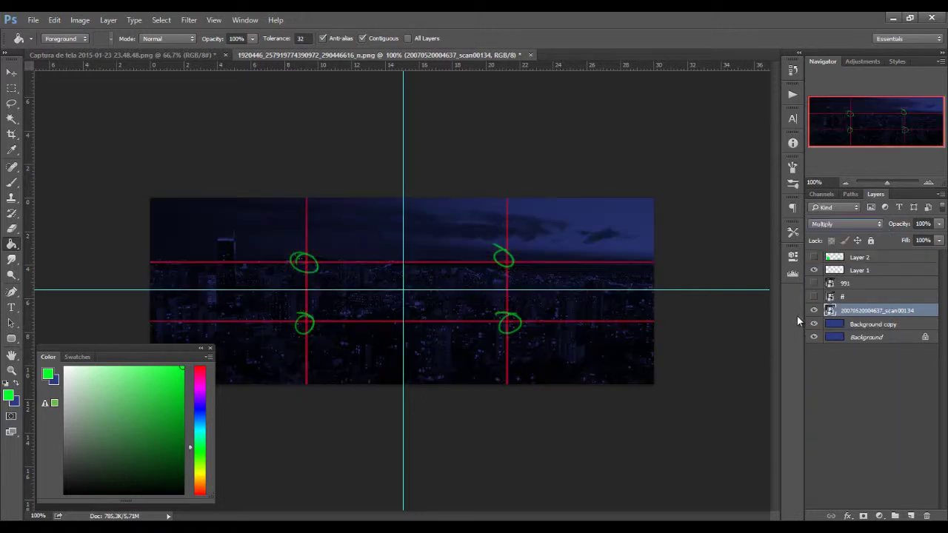
Step: Drag the RaccoonCityView2 image from the file browser onto the banner
key(alt+Tab)
drag(217, 197, 551, 252)
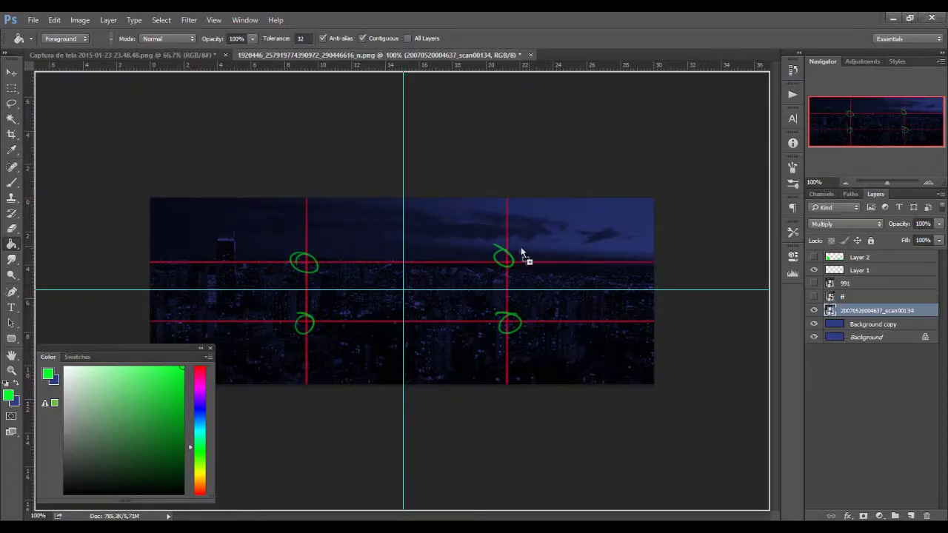
drag(551, 252, 521, 247)
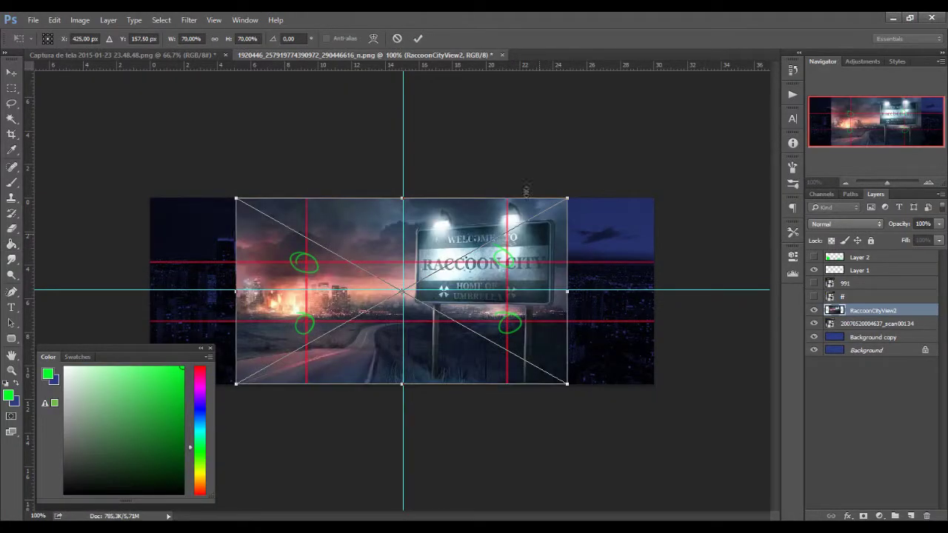
Step: Confirm the Raccoon City image and select the sign and its posts with Quick Selection
key(Return)
key(w)
key(shift+w)
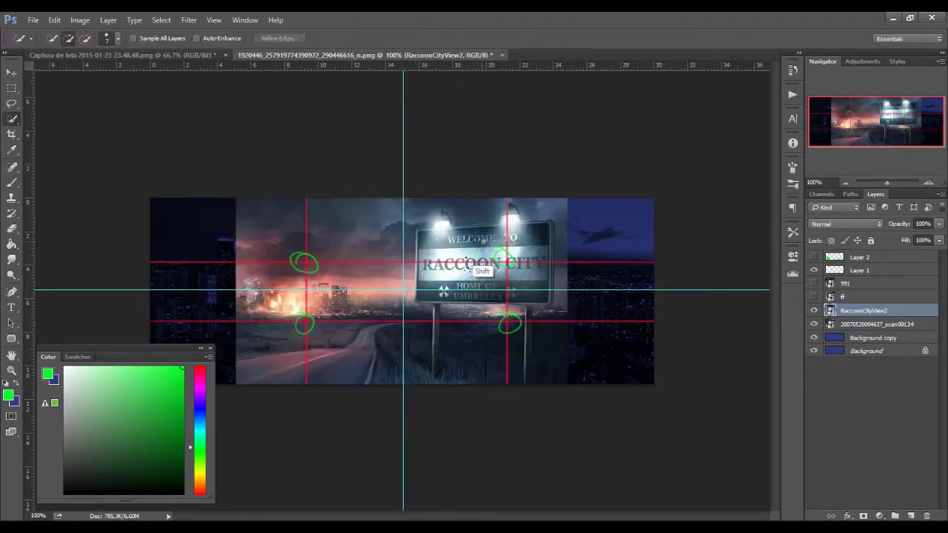
drag(467, 265, 531, 323)
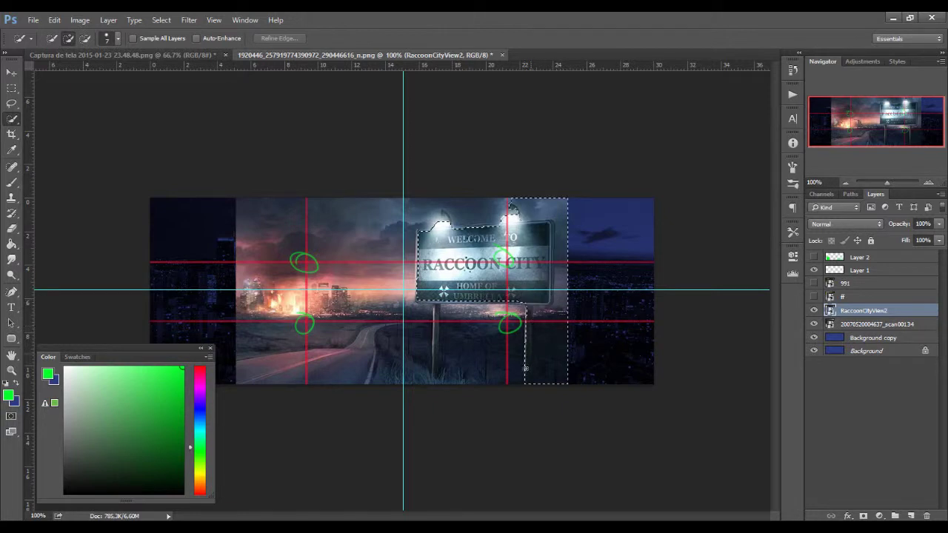
drag(485, 377, 502, 352)
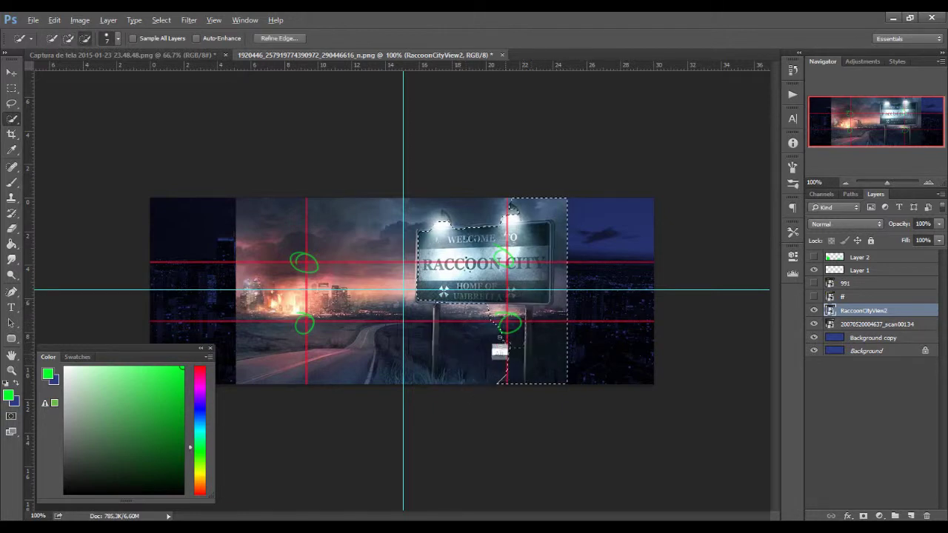
drag(556, 237, 532, 378)
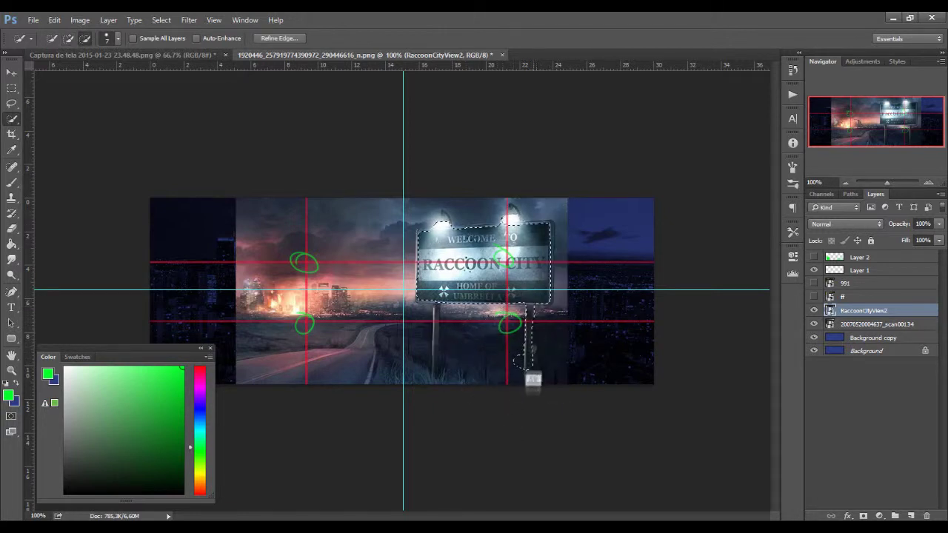
drag(436, 340, 437, 404)
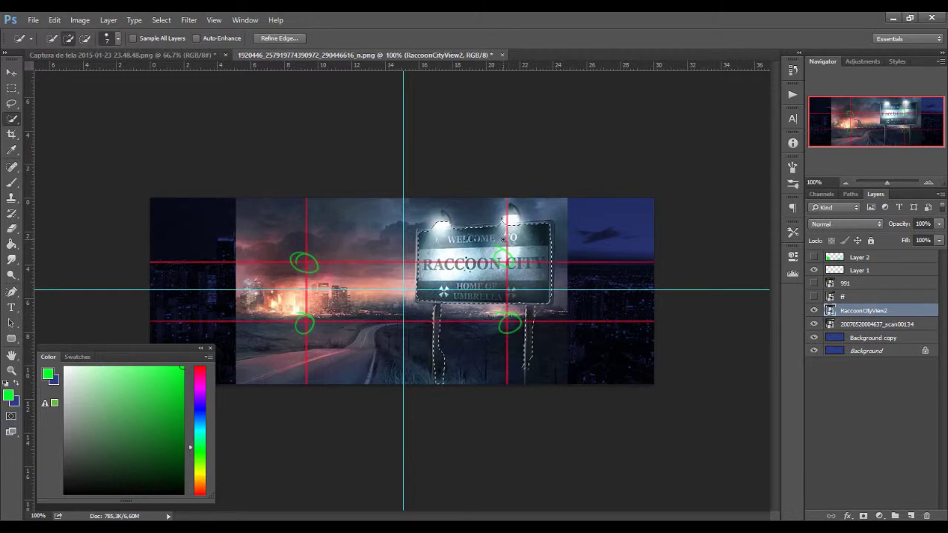
Step: Feather the selection, mask the sign layer to it, and rotate the sign toward the right
right_click(568, 73)
right_click(467, 275)
click(481, 300)
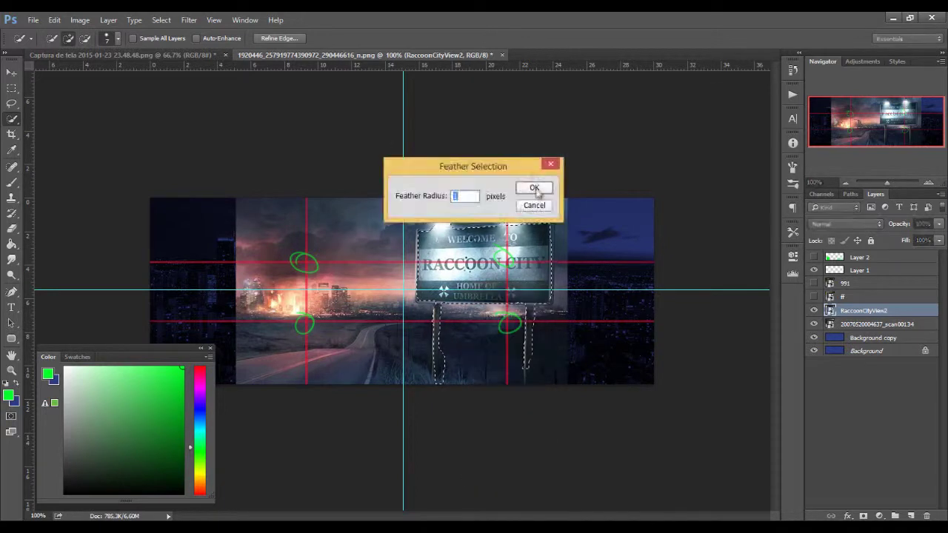
click(534, 188)
click(846, 516)
key(ctrl+t)
drag(559, 308, 591, 315)
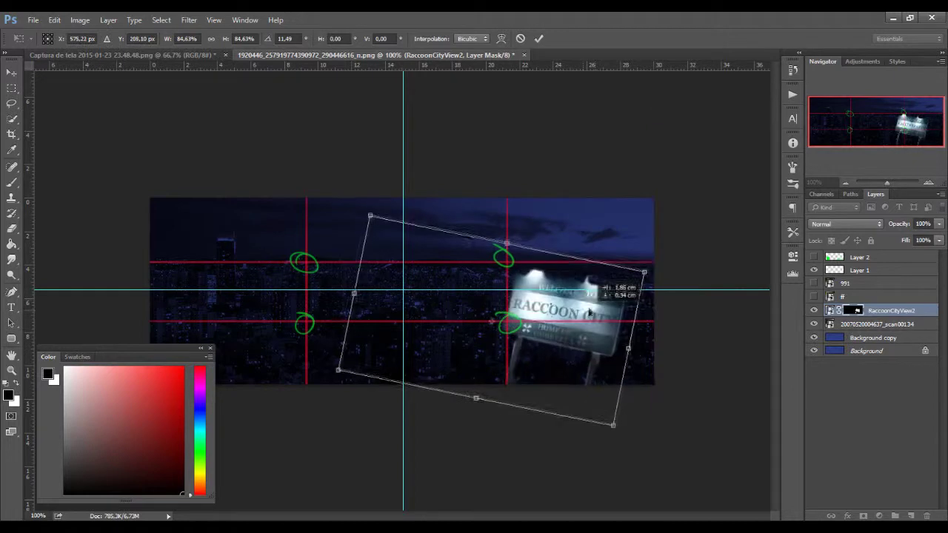
Step: Commit the sign's rotation and duplicate the Raccoon City sign layer
key(Return)
key(b)
key(x)
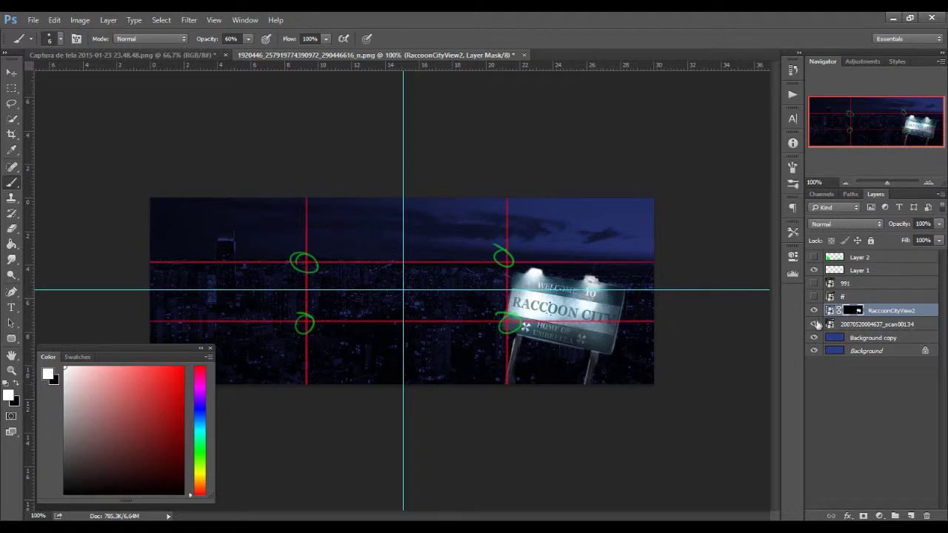
ctrl+click(831, 310)
key(ctrl+j)
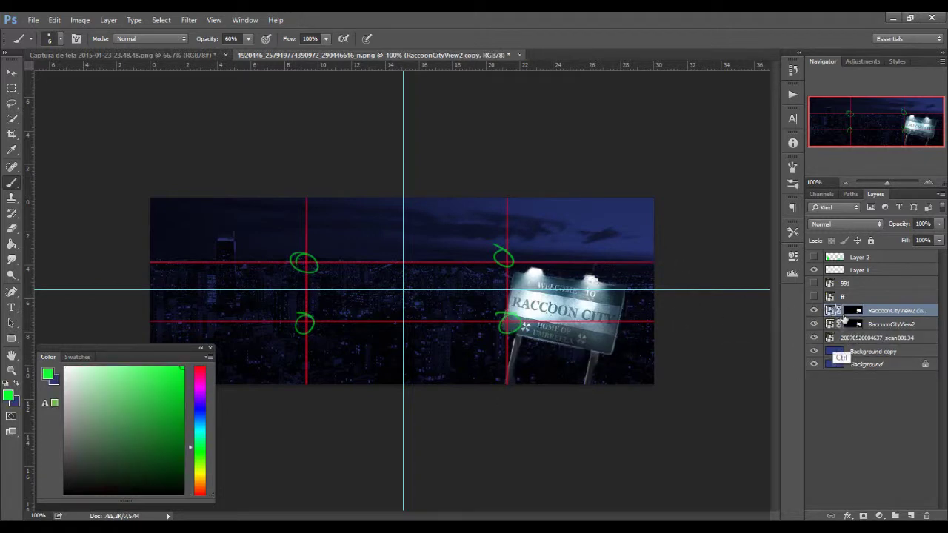
Step: On the copy's layer mask, fill everything outside the sign's outline with white
ctrl+click(852, 311)
key(g)
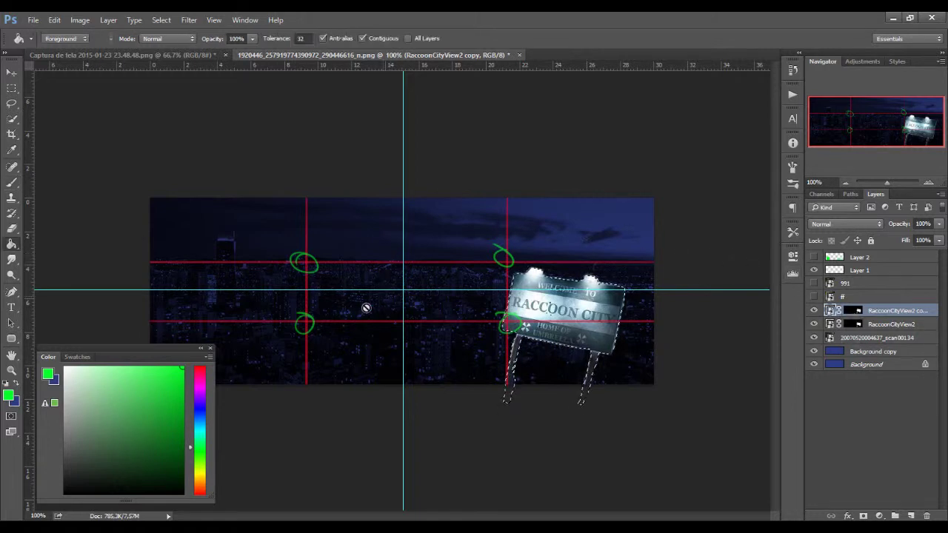
click(855, 311)
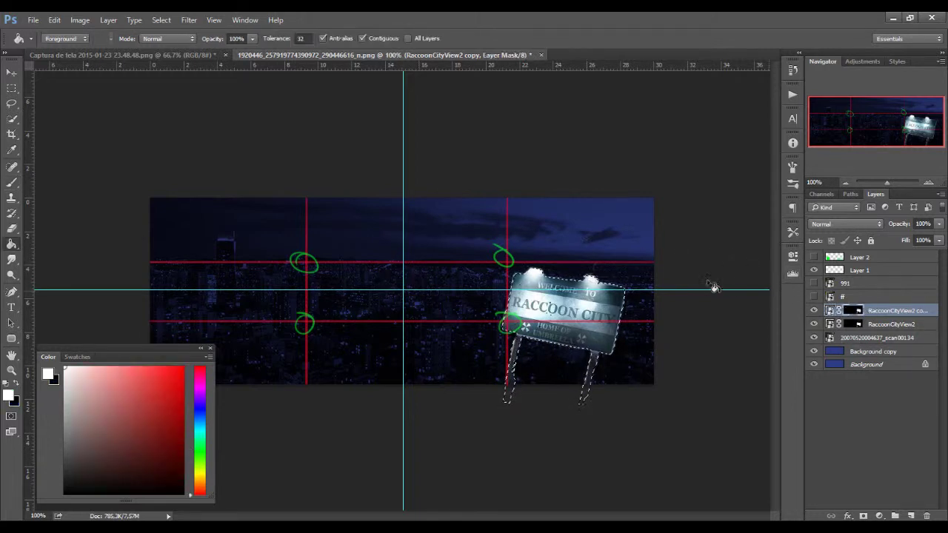
key(x)
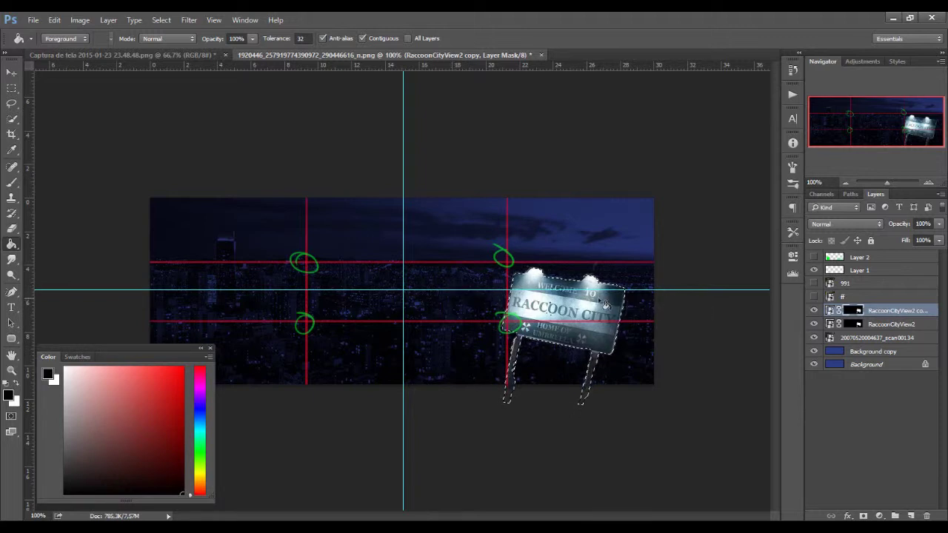
key(x)
key(ctrl+shift+i)
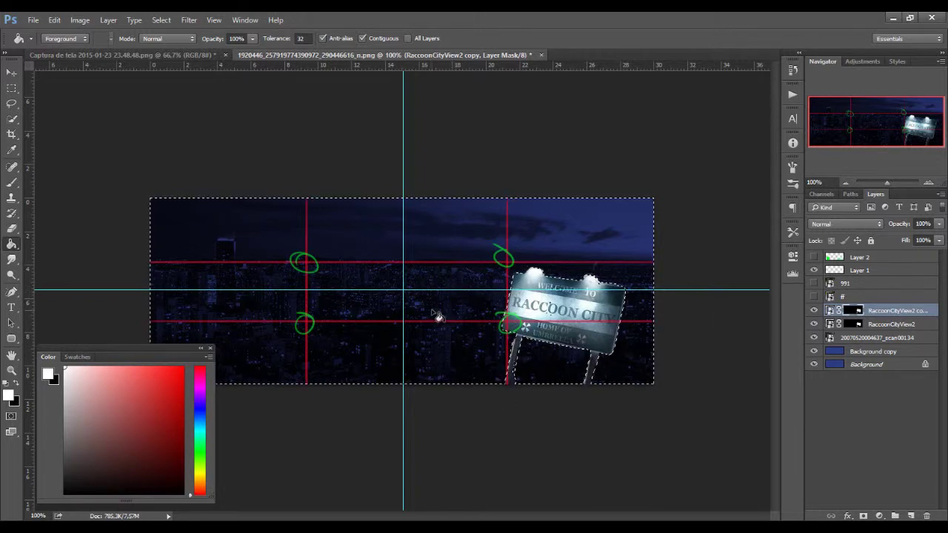
click(436, 317)
key(ctrl+shift+i)
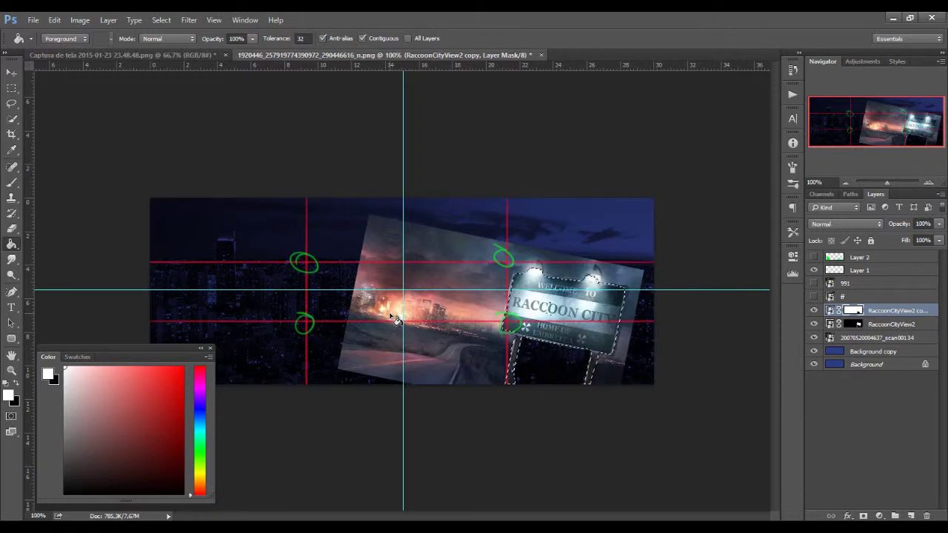
key(x)
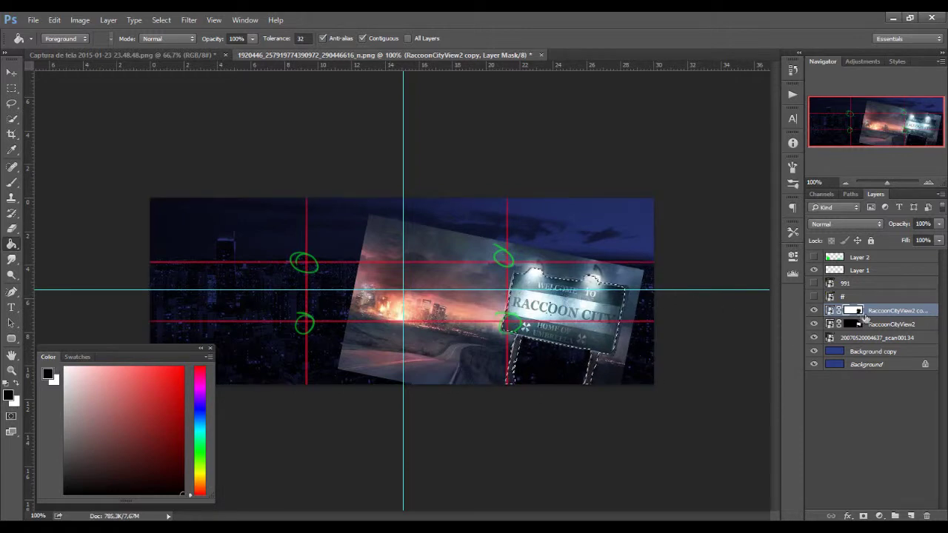
Step: Hide the original RaccoonCityView2 layer and switch the copy from its mask to the image
click(814, 324)
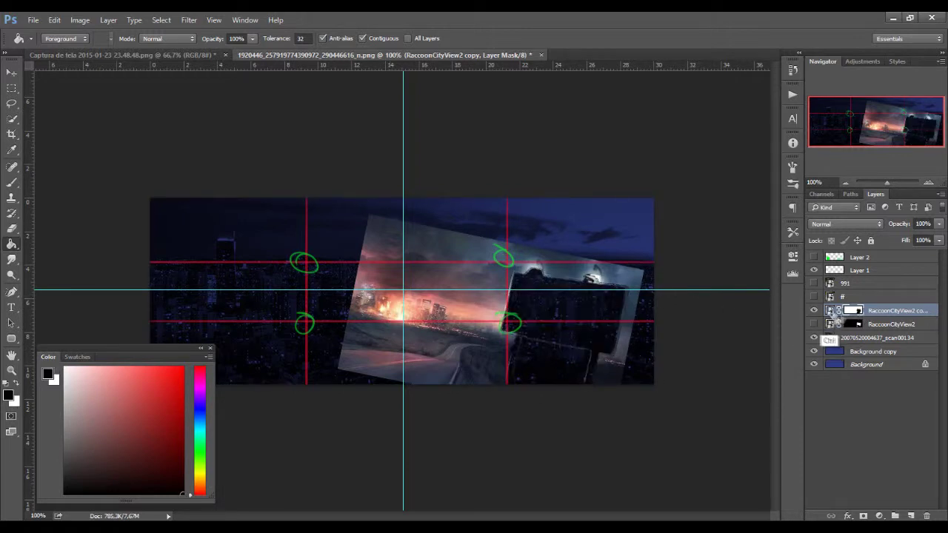
key(ctrl+2)
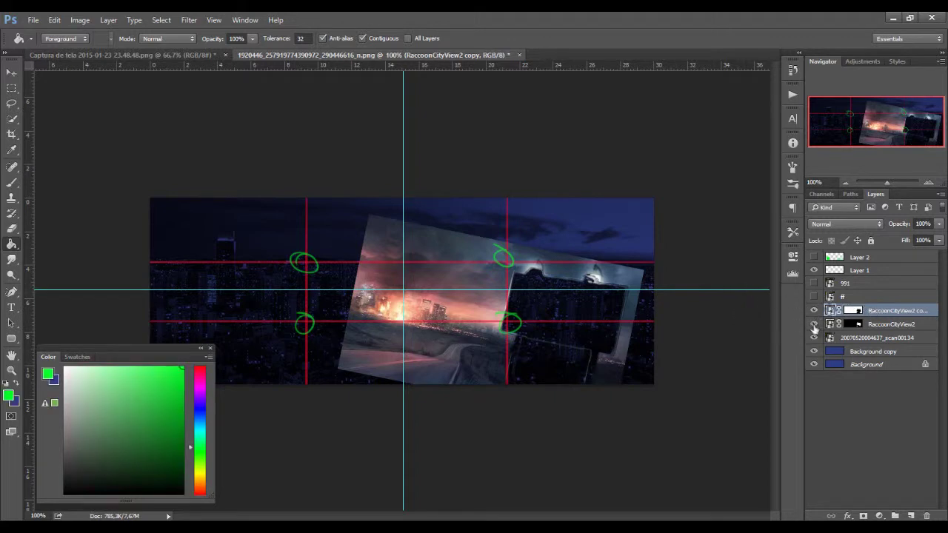
click(814, 325)
key(ctrl+t)
Step: Scale and tilt the burning-city copy about -7° across the banner's left and centre
drag(496, 311, 319, 265)
mouse_move(518, 273)
mouse_down()
mouse_move(462, 273)
mouse_move(704, 273)
mouse_up()
mouse_move(626, 442)
mouse_down()
mouse_move(634, 430)
mouse_move(599, 423)
mouse_up()
key(ctrl+minus)
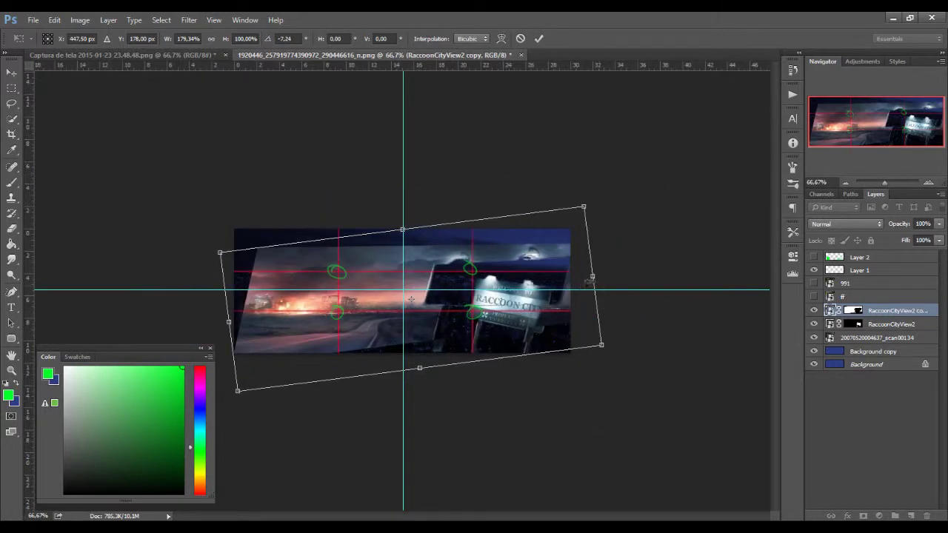
drag(600, 344, 636, 387)
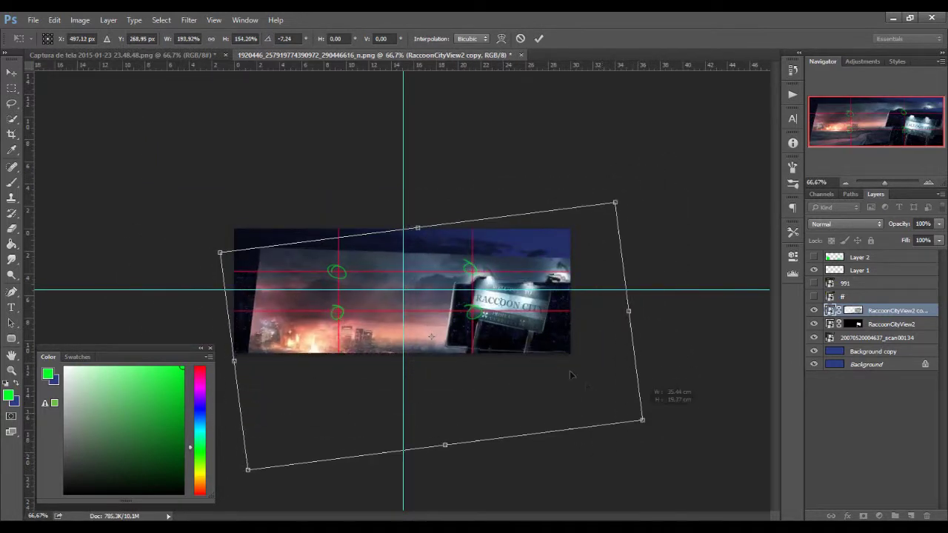
drag(556, 333, 573, 319)
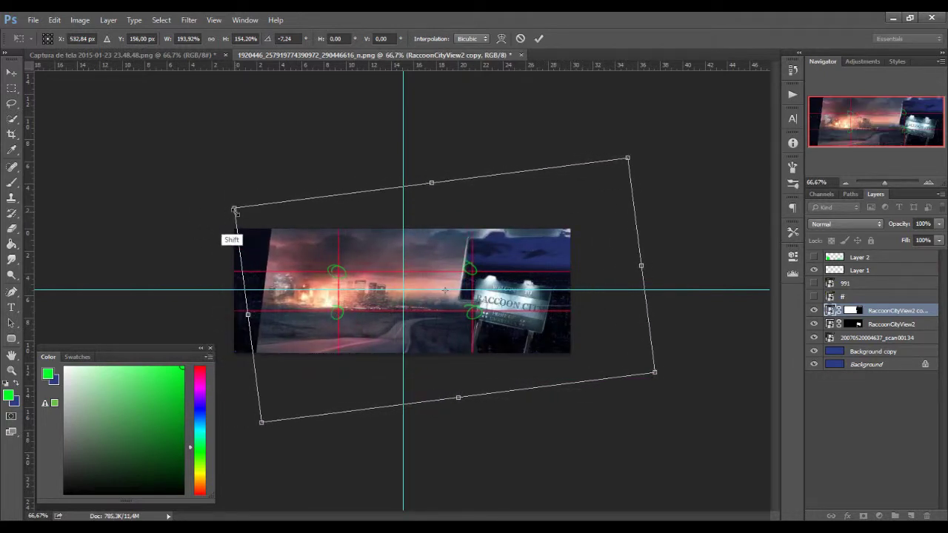
drag(234, 208, 202, 196)
mouse_move(429, 263)
mouse_down()
mouse_move(520, 282)
mouse_move(494, 287)
mouse_up()
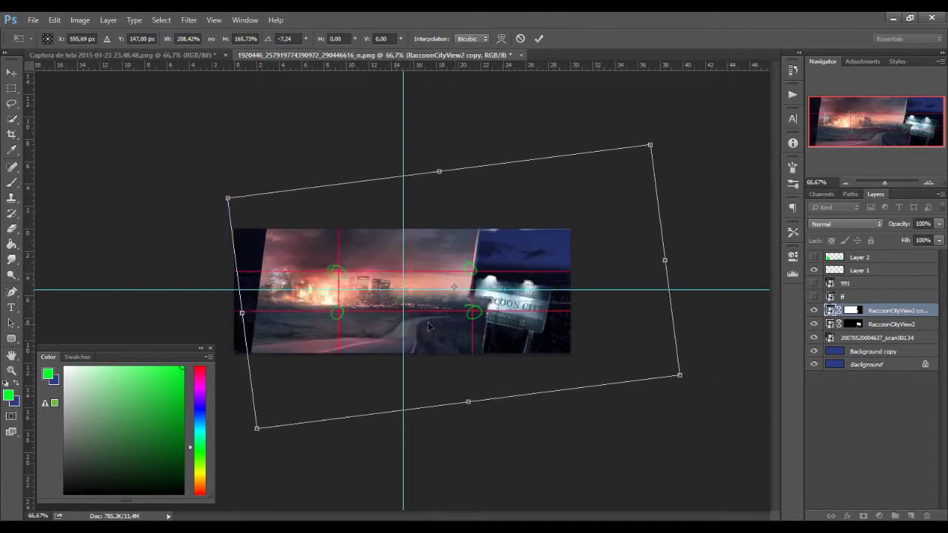
key(Return)
key(g)
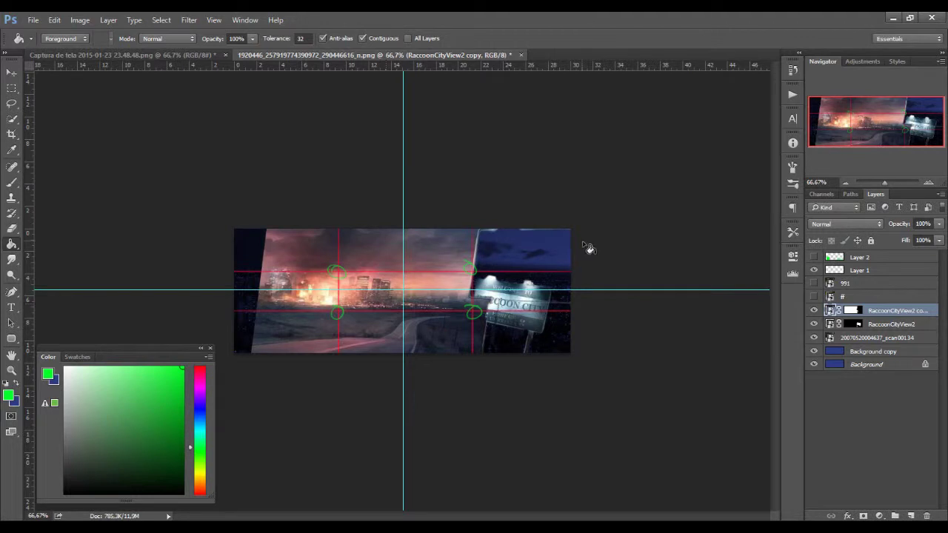
Step: Set up a soft brush with black as the foreground colour
key(b)
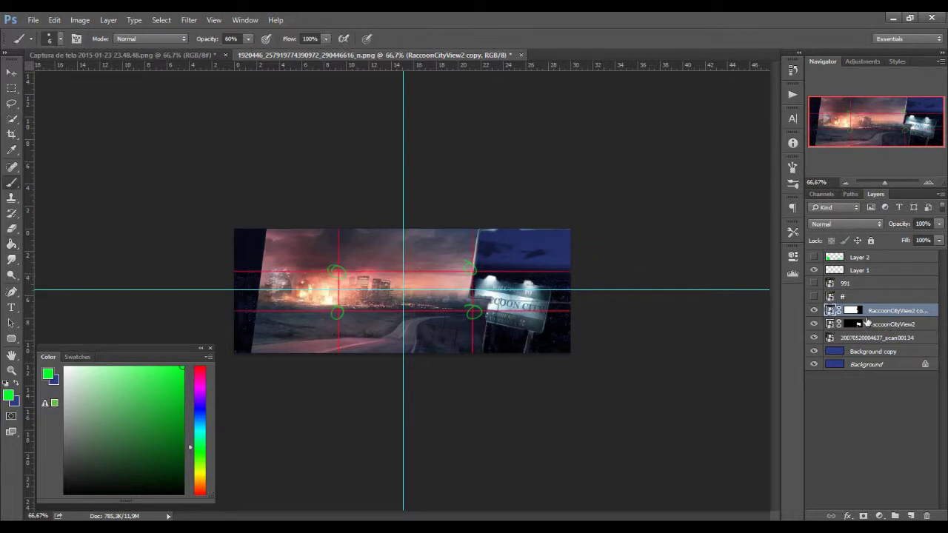
key(d)
right_click(464, 246)
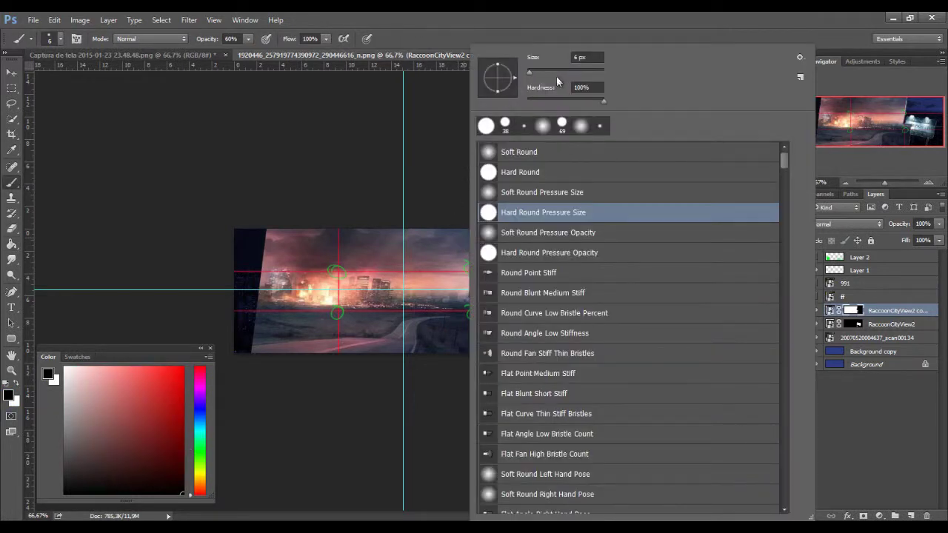
click(557, 100)
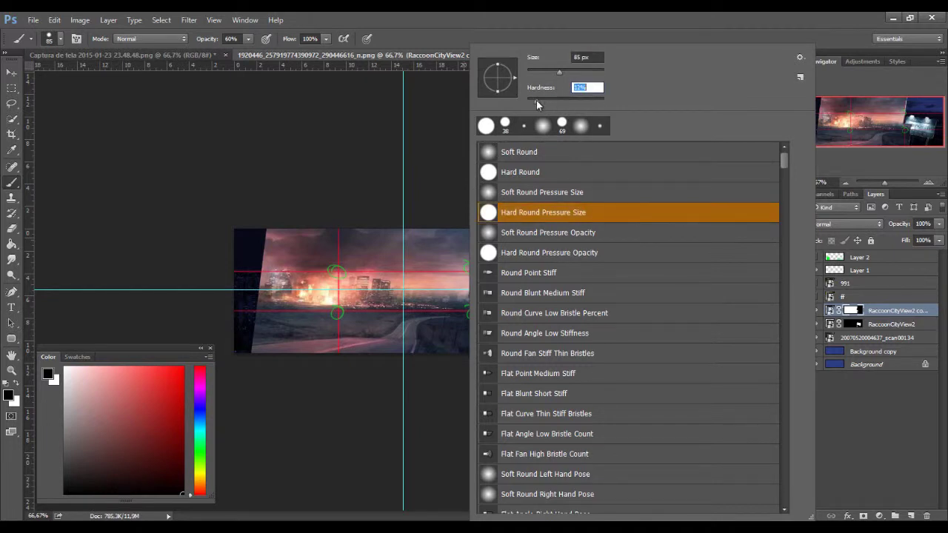
key(Return)
Step: Paint black on the mask to fade the photo's top, middle band and lower-left fire glow
mouse_move(377, 235)
mouse_down()
mouse_move(311, 244)
mouse_move(440, 236)
mouse_up()
mouse_move(280, 259)
mouse_down()
mouse_move(477, 267)
mouse_move(267, 268)
mouse_up()
drag(333, 270, 466, 272)
mouse_move(325, 259)
mouse_down()
mouse_move(467, 256)
mouse_move(267, 263)
mouse_up()
mouse_move(452, 285)
mouse_down()
mouse_move(267, 289)
mouse_move(256, 326)
mouse_up()
drag(319, 311, 256, 340)
drag(337, 337, 255, 348)
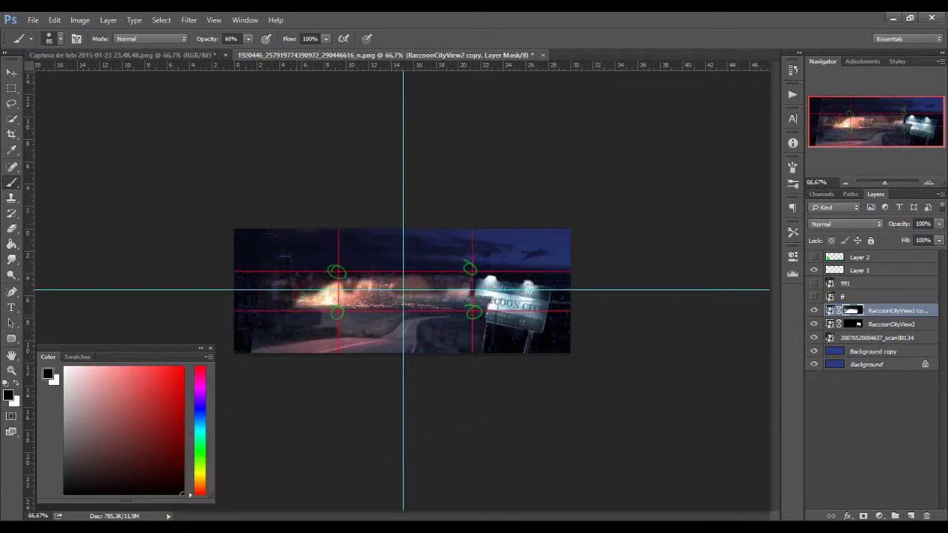
Step: Move the photo copy below the sign layer and retarget its mask for more brushing
drag(326, 293, 470, 296)
drag(888, 310, 889, 326)
click(456, 264)
click(503, 222)
click(851, 324)
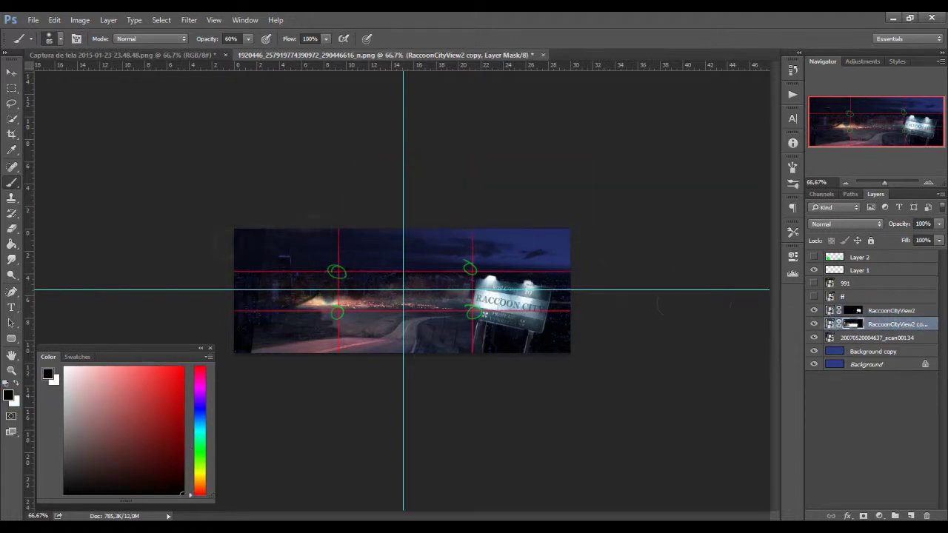
click(149, 38)
alt+right_click(419, 234)
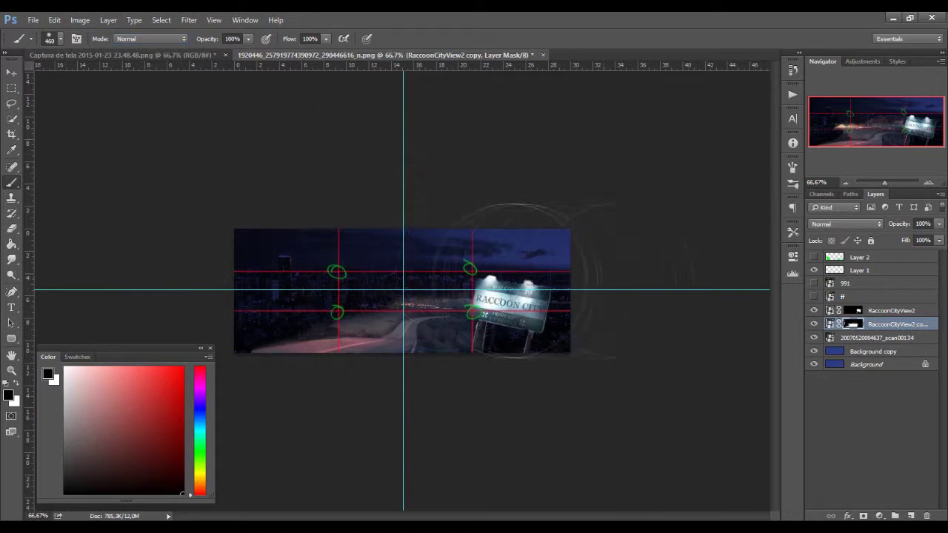
Step: Duplicate the city photo layer, scale the copy to 200% width and height, and reposition it
key(ctrl+j)
key(ctrl+t)
click(83, 38)
key(Tab)
key(Tab)
text(200)
key(Tab)
text(200)
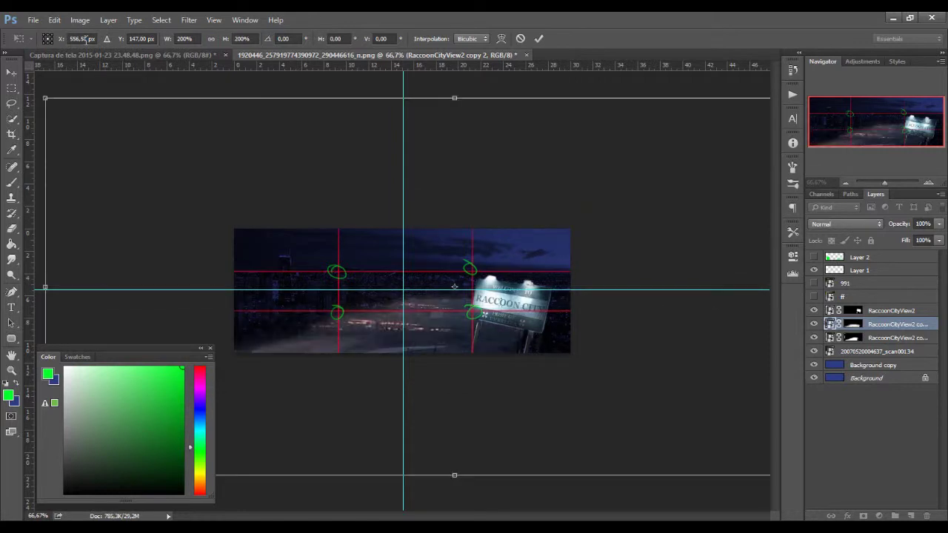
key(Return)
drag(512, 94, 605, 177)
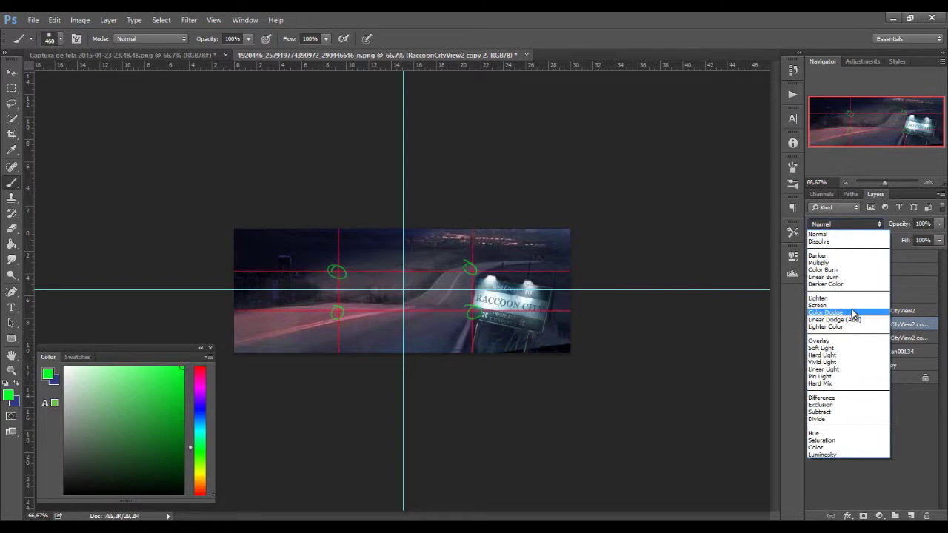
Step: Set the copy's blend mode to Linear Dodge (Add) at 41% opacity
click(840, 305)
key(Down)
key(Down)
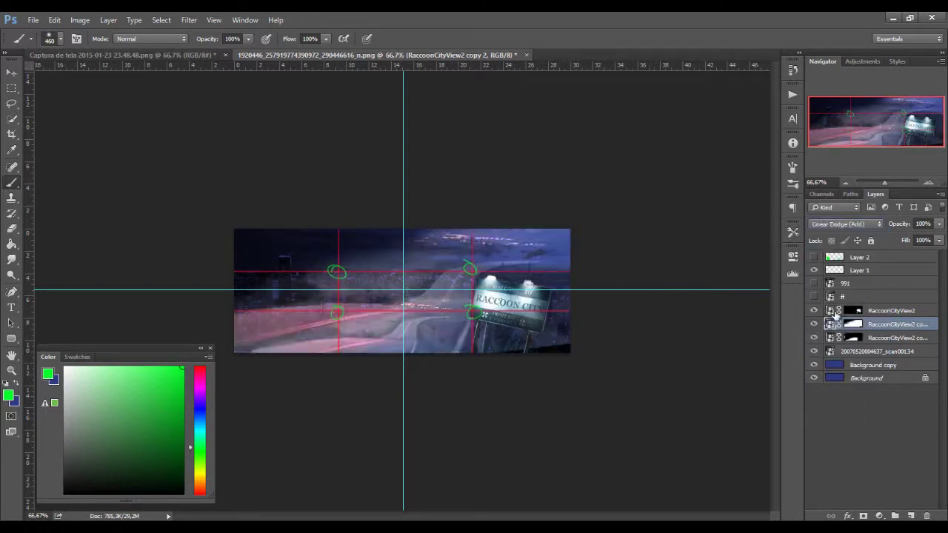
click(940, 223)
click(891, 238)
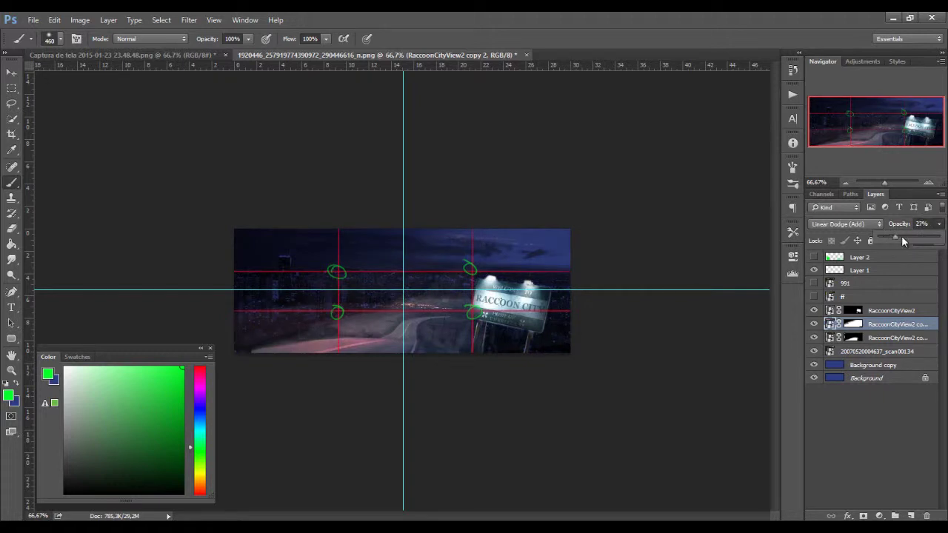
drag(901, 238, 907, 237)
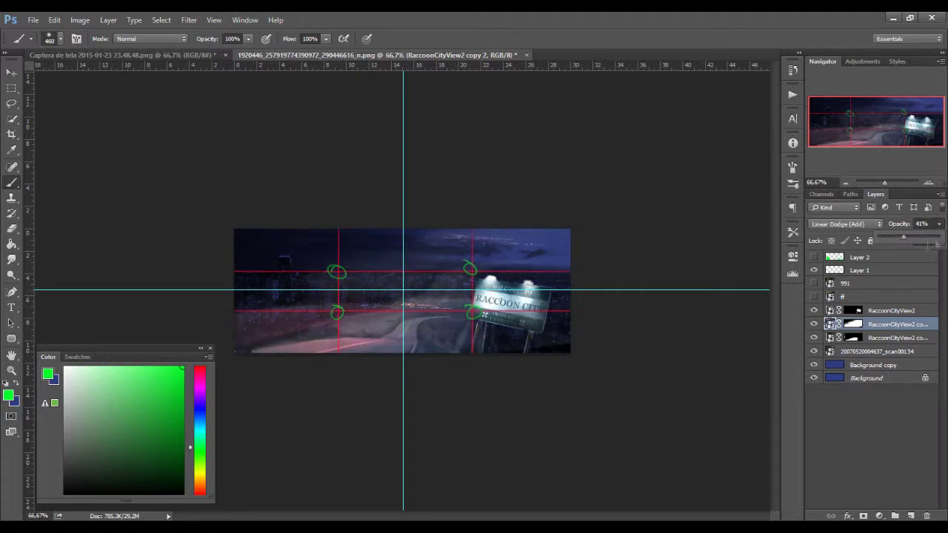
click(190, 20)
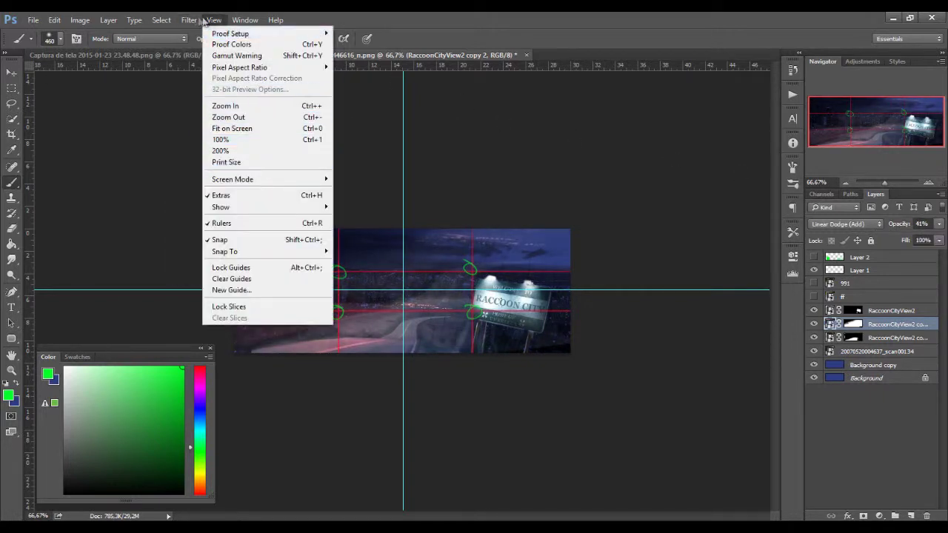
mouse_move(222, 139)
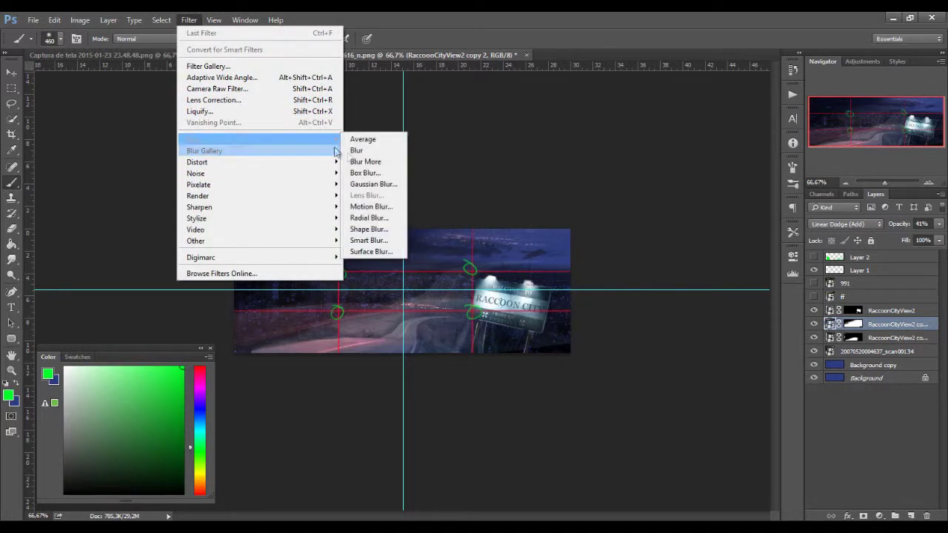
Step: Apply a large-radius Gaussian Blur to the copy and sample a blue from the colour theme
click(374, 184)
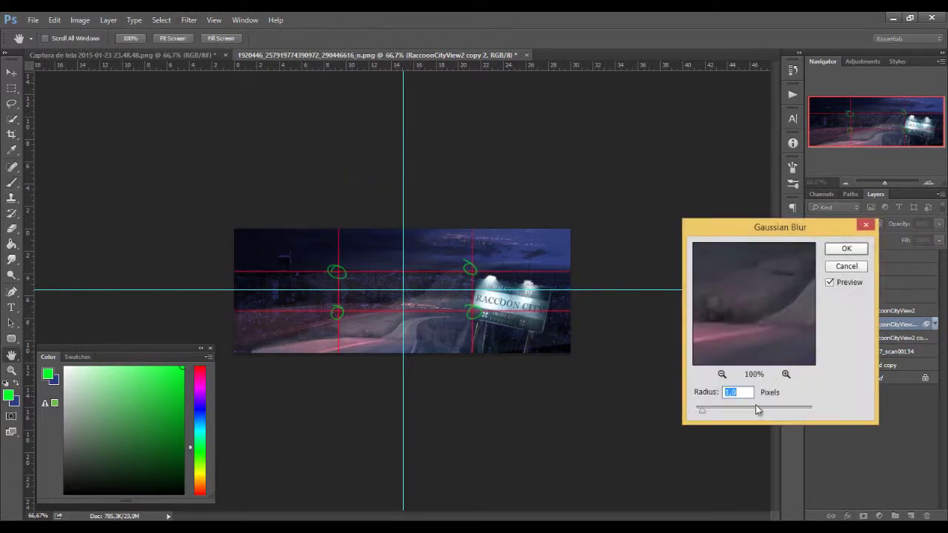
drag(755, 411, 768, 411)
click(843, 249)
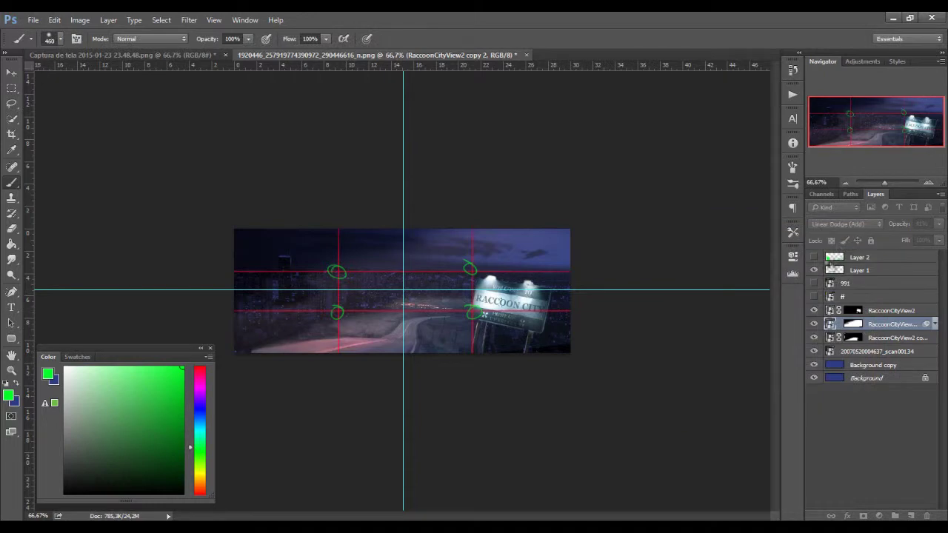
key(ctrl+Tab)
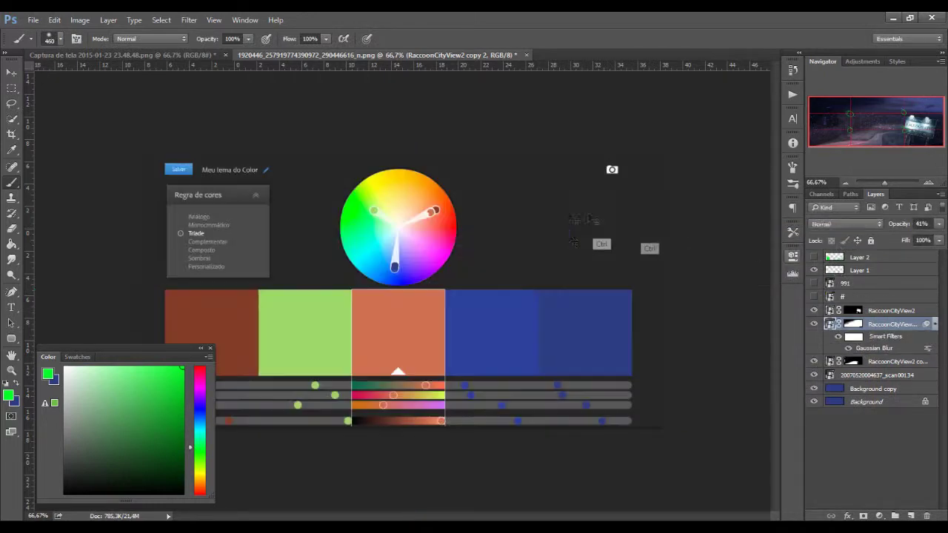
drag(508, 297, 503, 315)
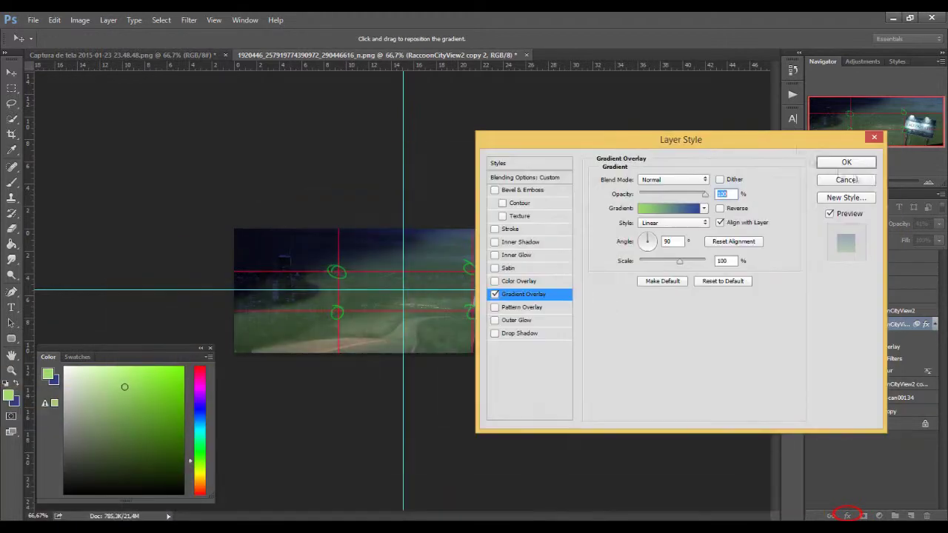
Step: Confirm the gradient overlay and stretch the tinted layer taller
click(783, 253)
key(ctrl+t)
mouse_move(534, 387)
mouse_down()
mouse_move(534, 408)
mouse_move(511, 430)
mouse_up()
key(Return)
Step: Set the tinted layer to Normal blending at 24% opacity and remove the guides
click(845, 224)
click(817, 234)
drag(939, 224, 896, 237)
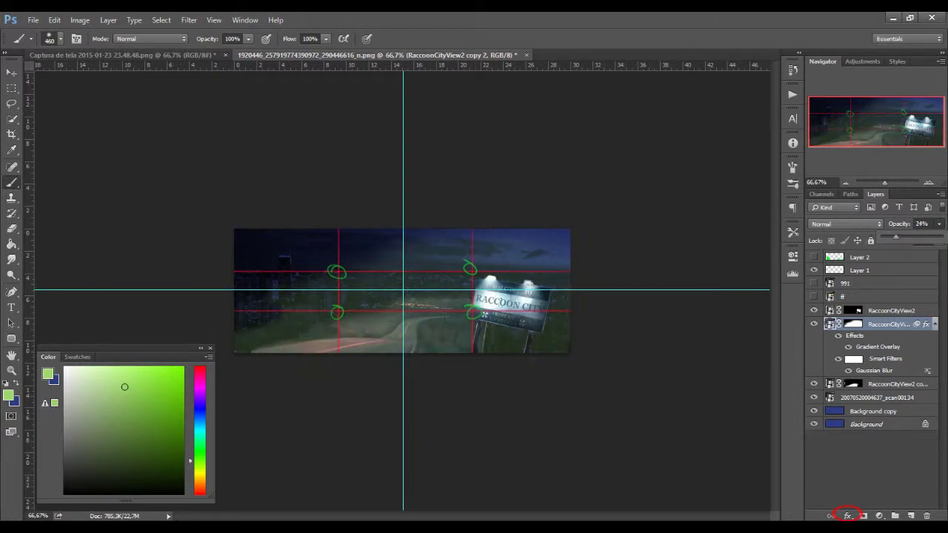
drag(403, 141, 448, 65)
drag(584, 289, 556, 65)
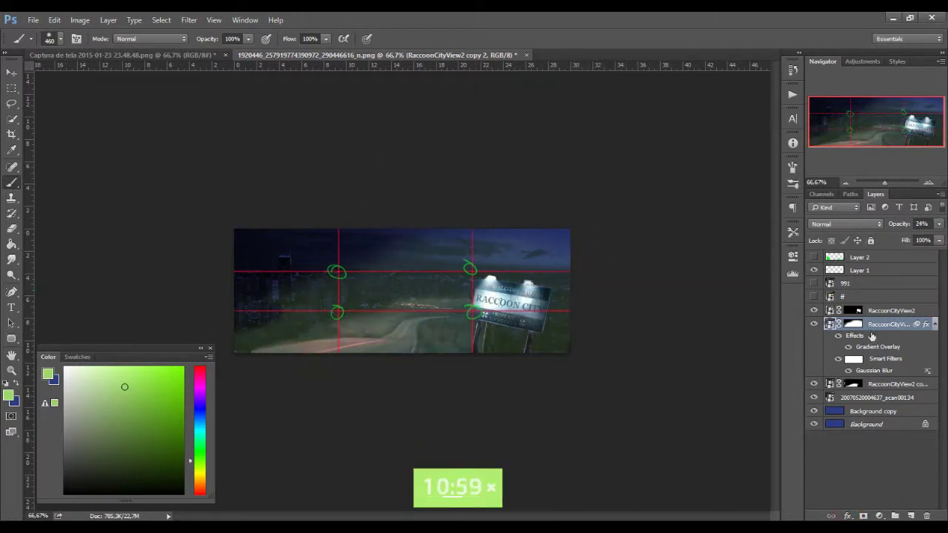
Step: Change the gradient overlay's blend mode to Hard Light
double_click(880, 347)
click(673, 179)
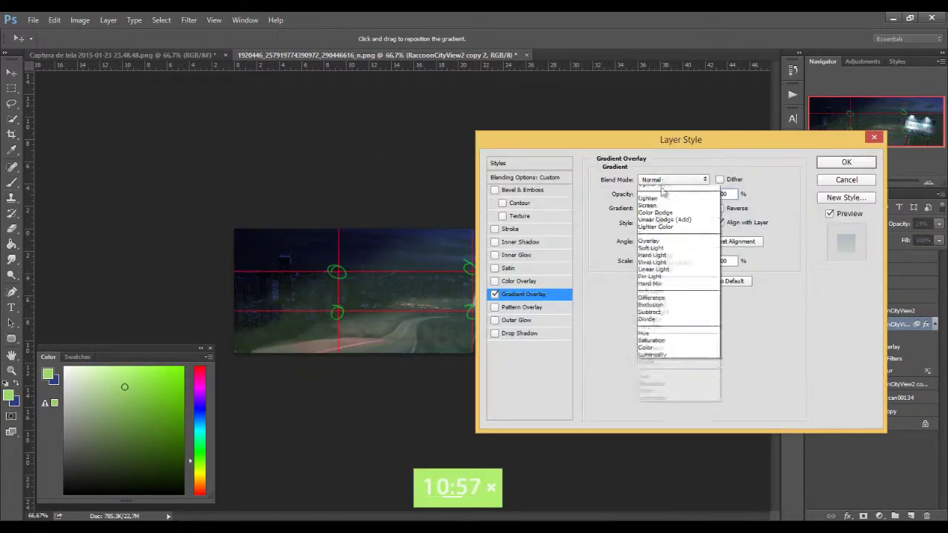
click(665, 255)
key(Down)
key(Down)
key(Down)
key(Down)
key(Down)
key(Down)
key(Down)
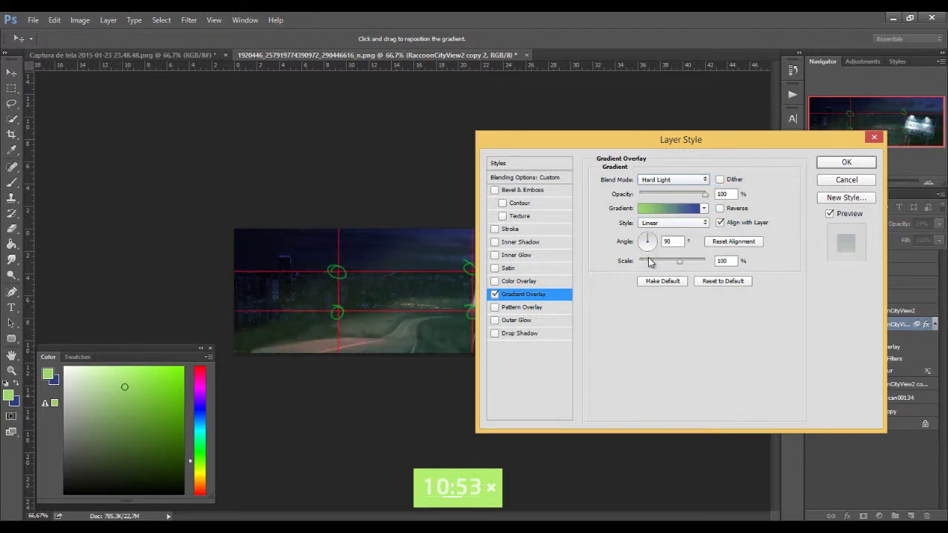
key(Return)
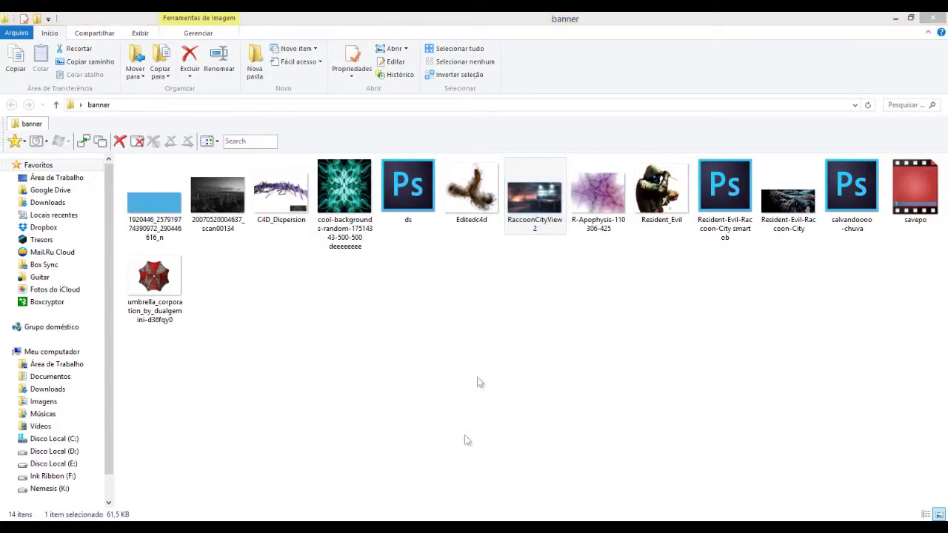
Step: Drag the Resident_Evil hooded-soldier image onto the banner
click(667, 194)
key(alt+Tab)
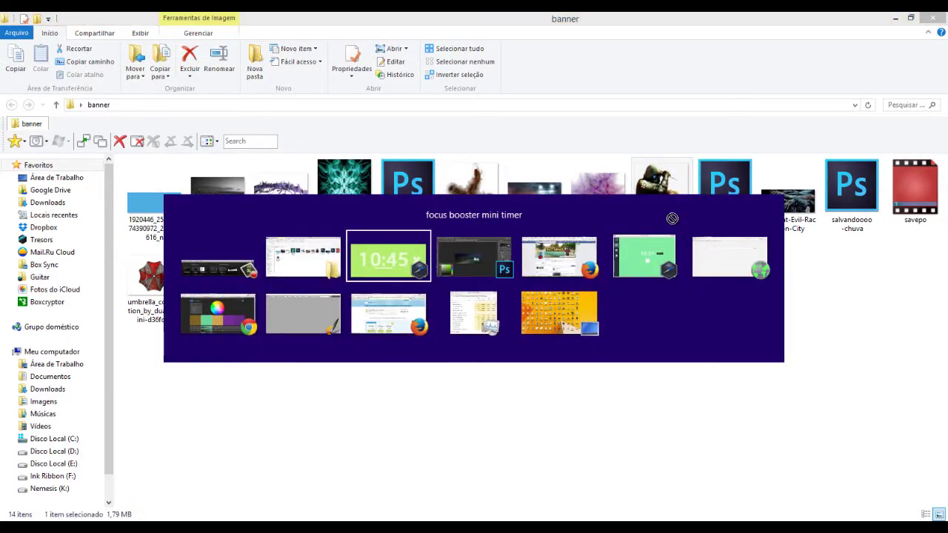
key(Tab)
drag(672, 219, 655, 230)
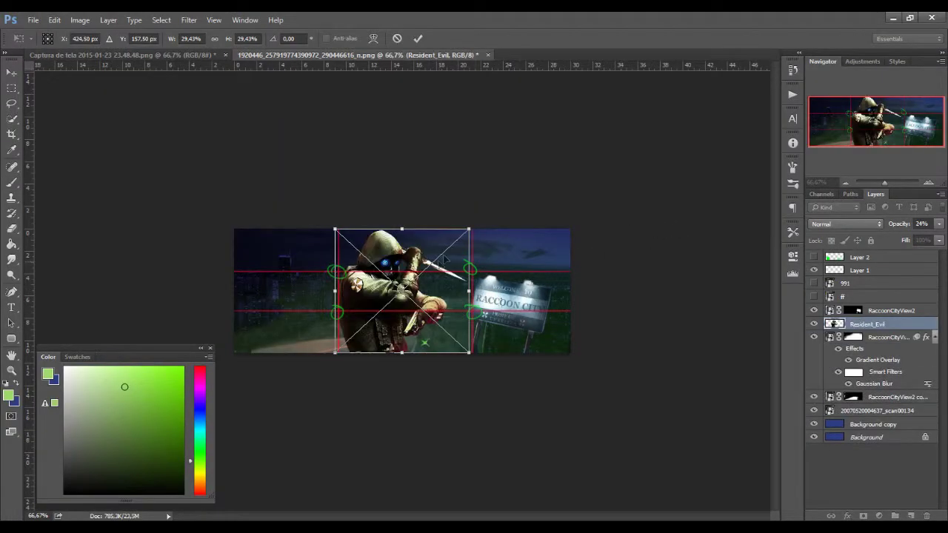
Step: Shrink the soldier image into the banner's centre and zoom to its hand and gun
drag(469, 230, 400, 275)
key(Return)
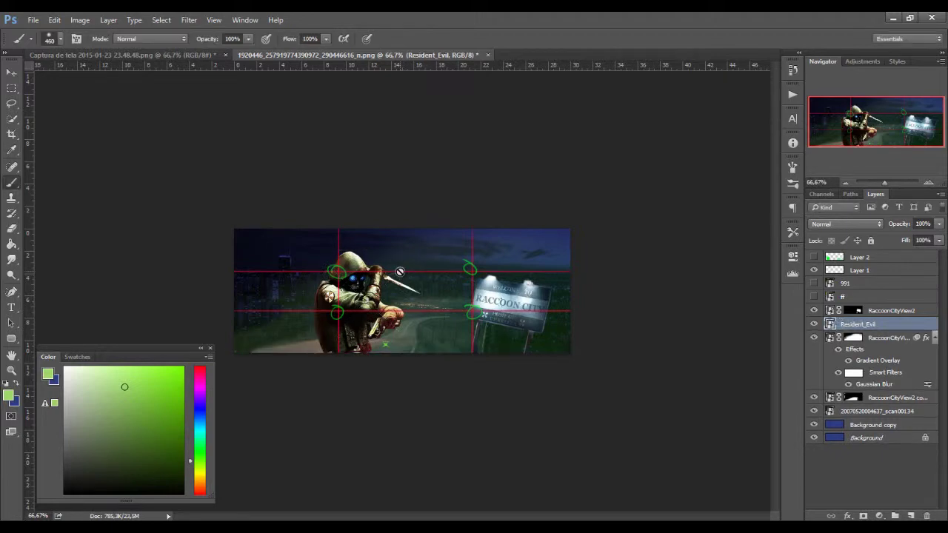
scroll(400, 275, up, 3)
scroll(400, 275, up, 3)
scroll(444, 275, up, 3)
drag(487, 275, 519, 67)
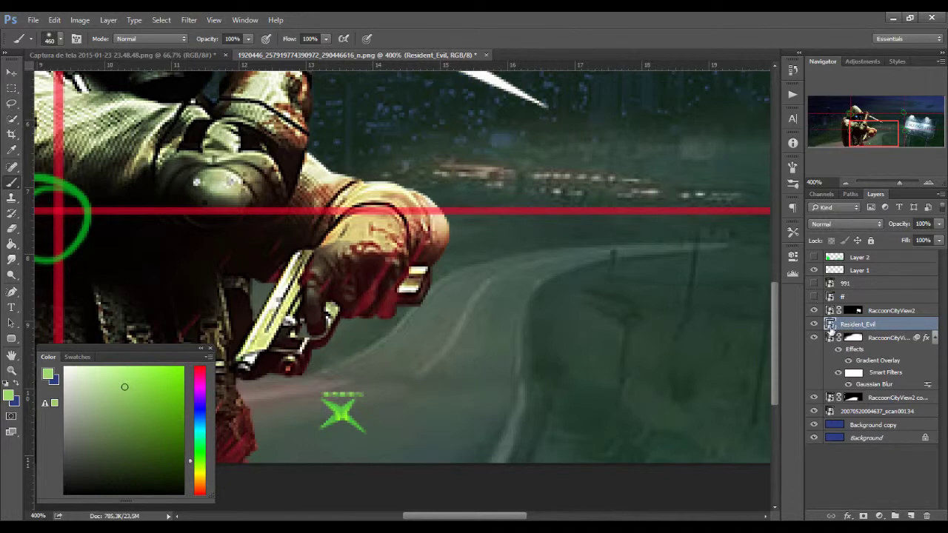
Step: Erase edges inside the soldier smart object, then save and close it
double_click(830, 324)
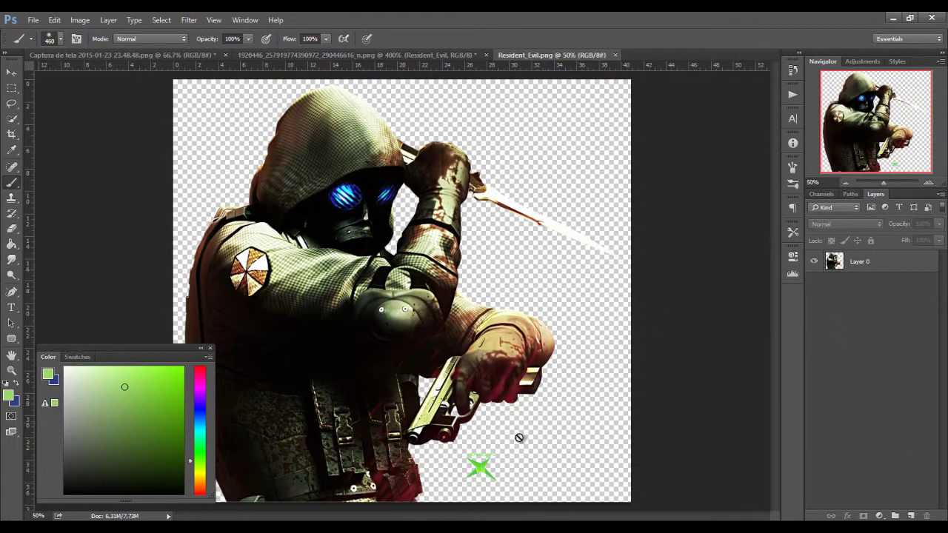
key(e)
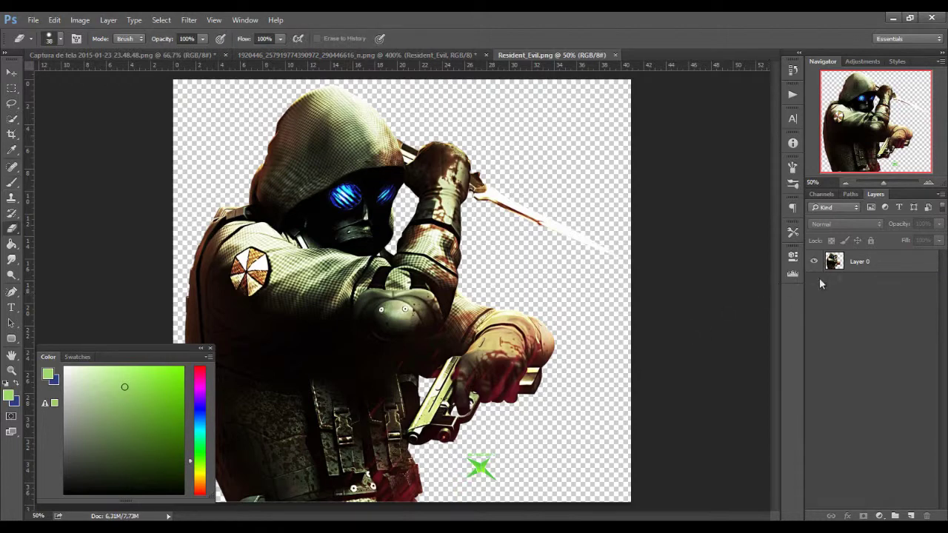
click(856, 263)
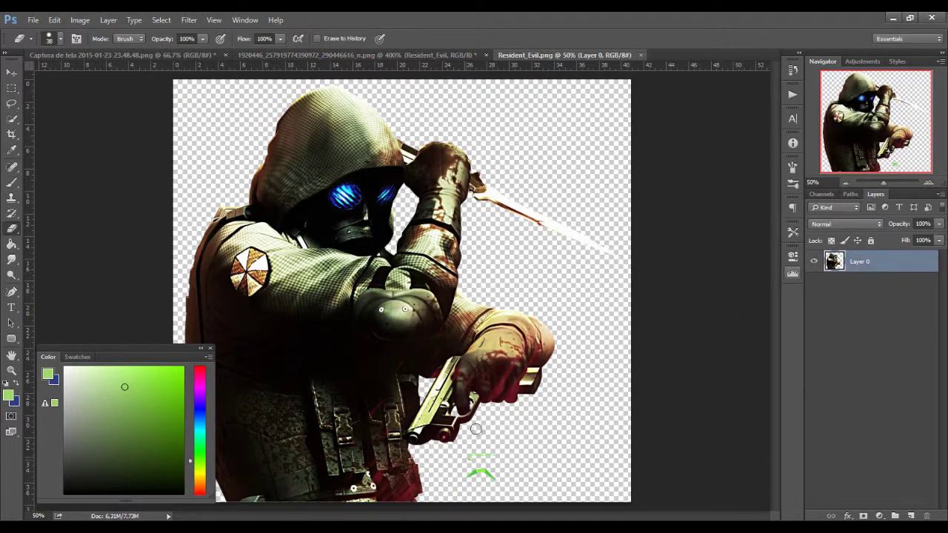
key(ctrl+w)
click(426, 214)
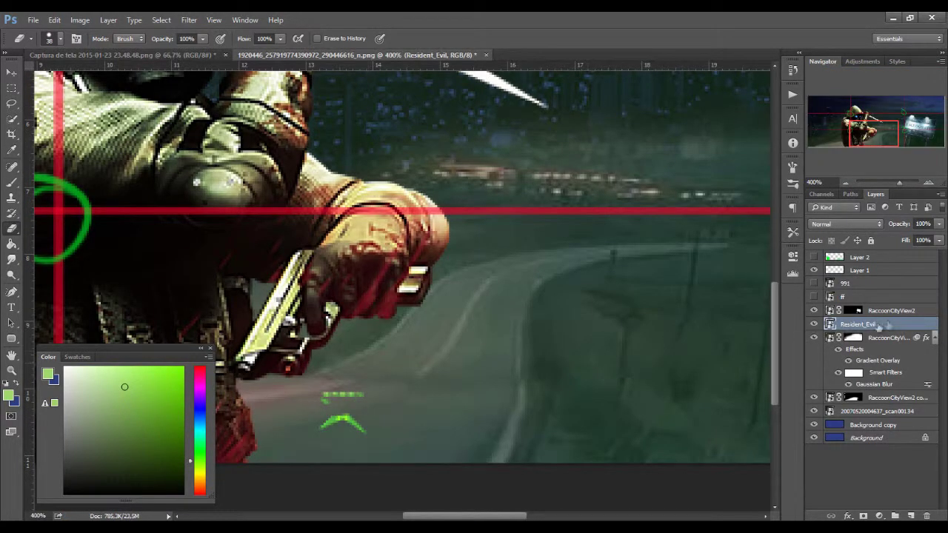
Step: Rasterize the Resident_Evil layer and bring in the Resident-Evil-Raccoon-City image
right_click(895, 328)
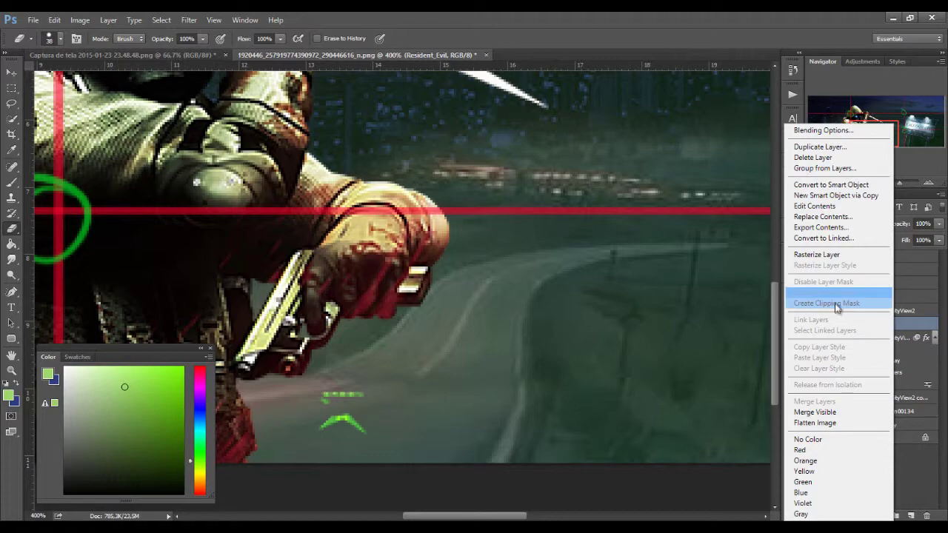
click(814, 254)
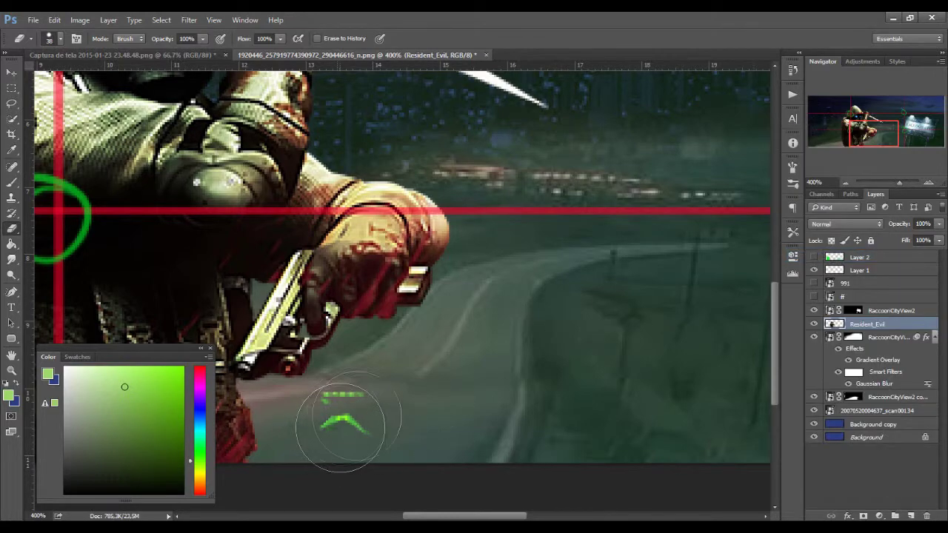
scroll(461, 353, down, 1)
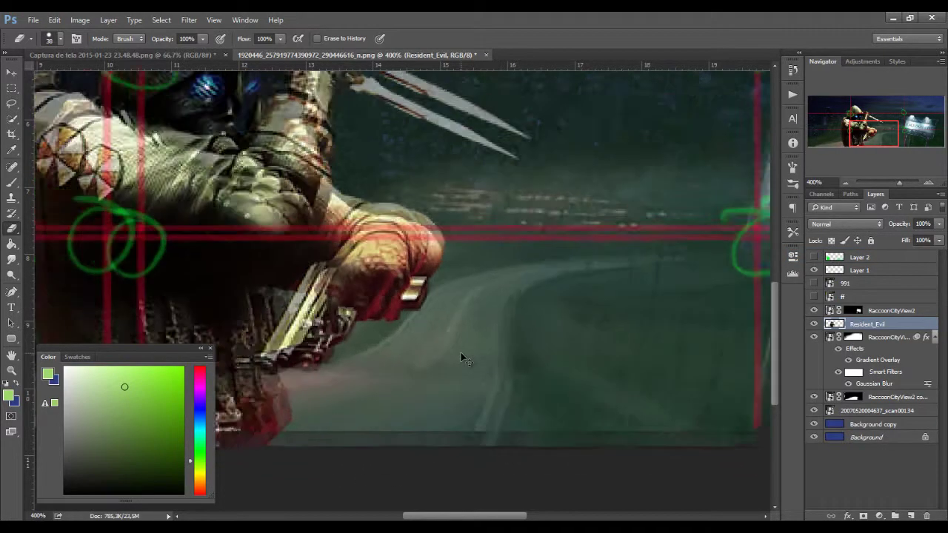
scroll(461, 354, down, 1)
scroll(461, 354, down, 1)
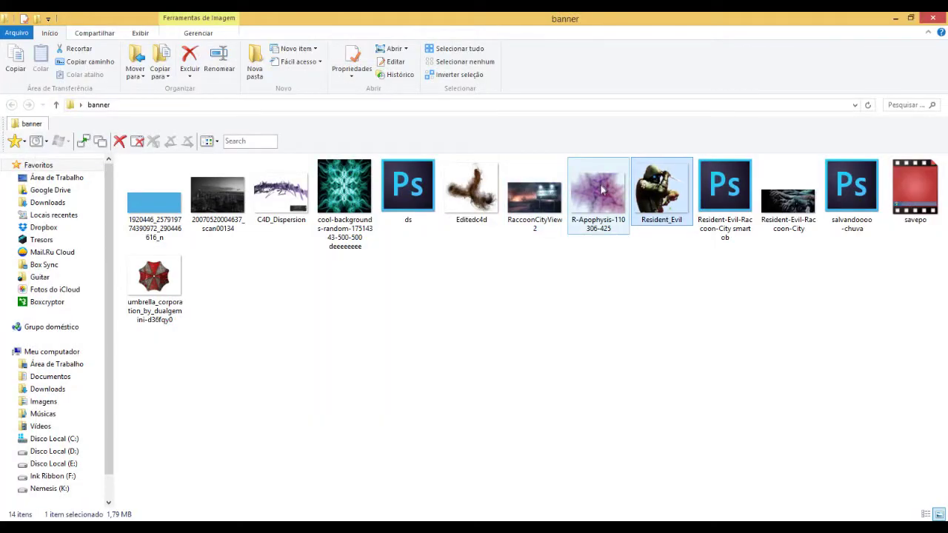
mouse_move(659, 191)
mouse_down()
mouse_move(643, 217)
mouse_move(602, 226)
mouse_up()
Step: Discard R-Apophysis and place Resident-Evil-Raccoon-City at about 46%, rotated about 20°, over the soldier
key(Return)
key(ctrl+z)
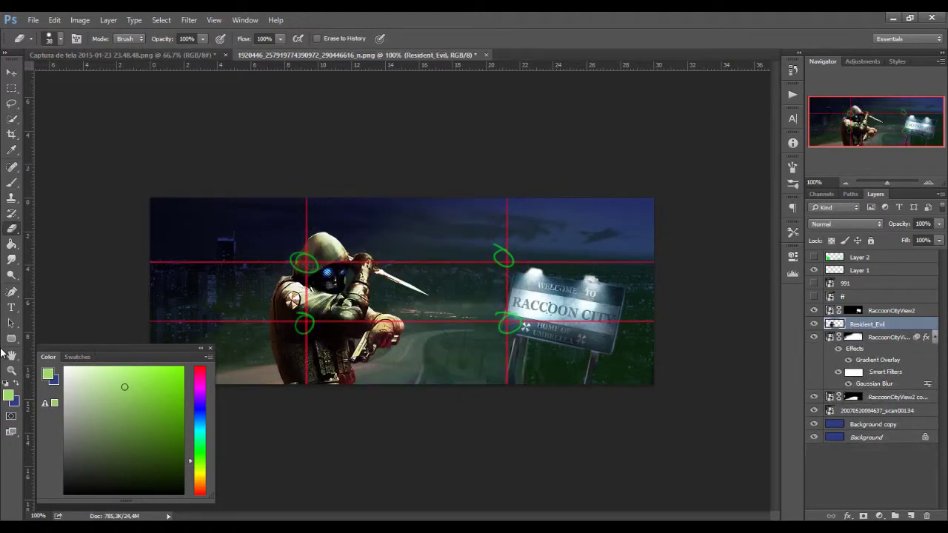
key(alt+Tab)
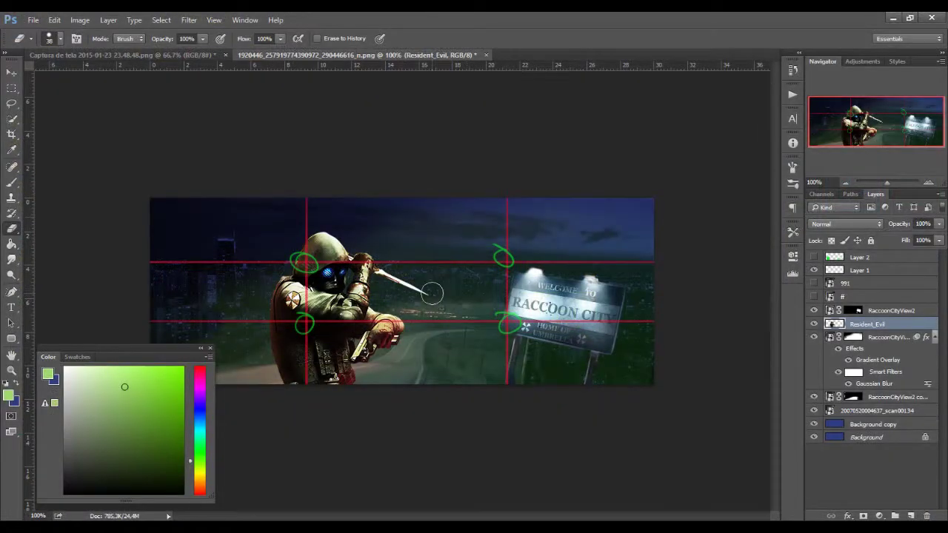
drag(808, 201, 516, 211)
drag(603, 202, 644, 320)
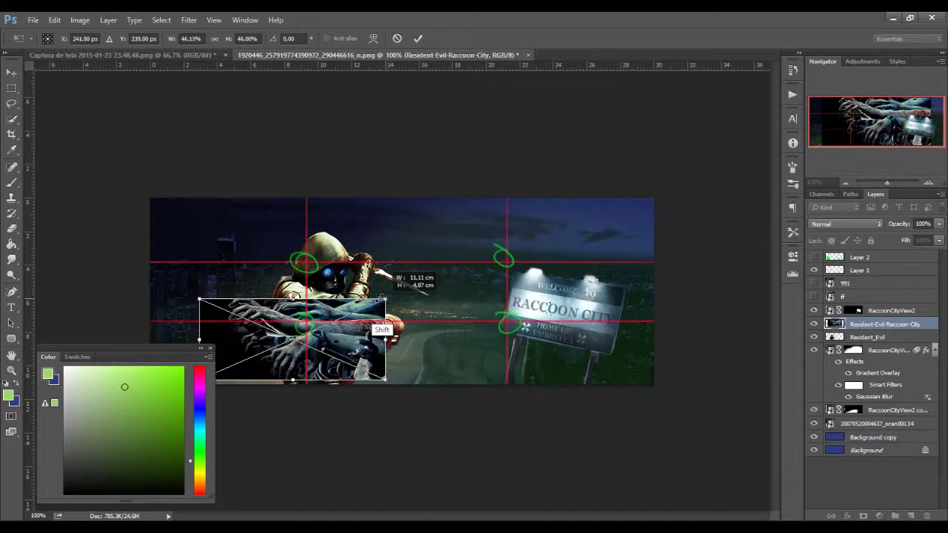
drag(672, 364, 651, 389)
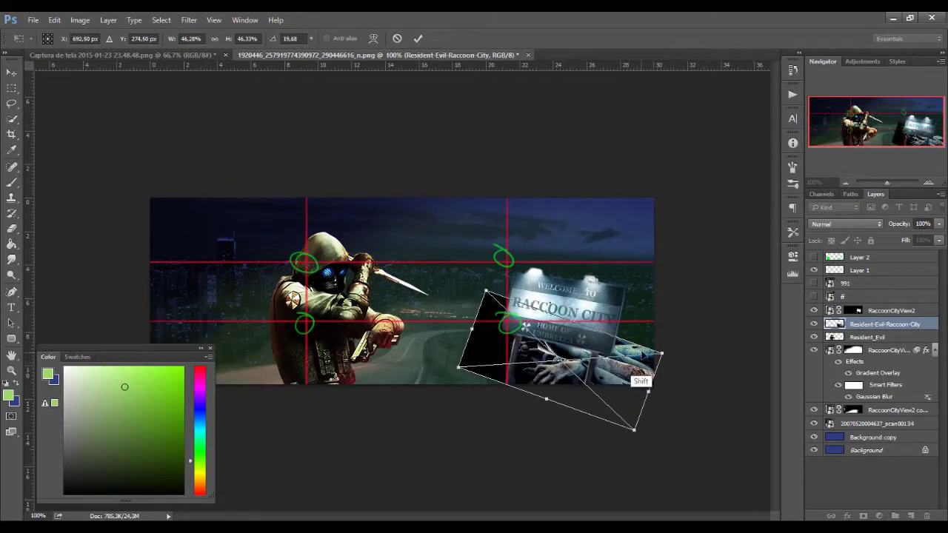
drag(630, 348, 481, 256)
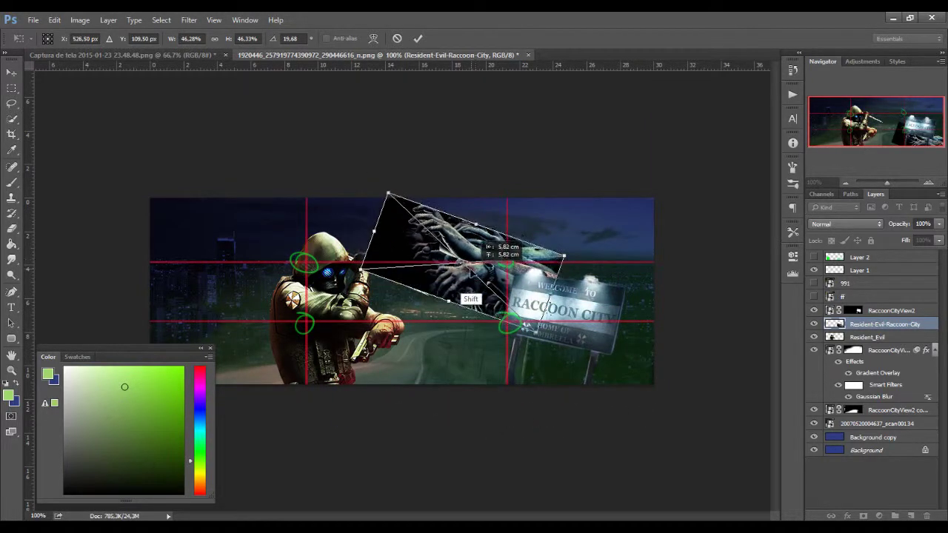
key(Return)
Step: Quick-select just the reaching zombie hands, trimming the edges and inverting to drop the rest
key(w)
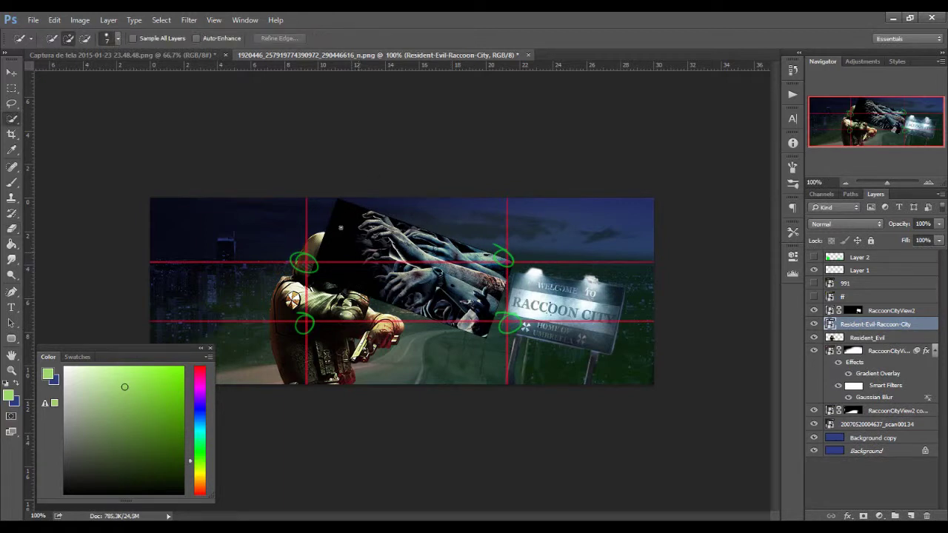
drag(337, 235, 386, 247)
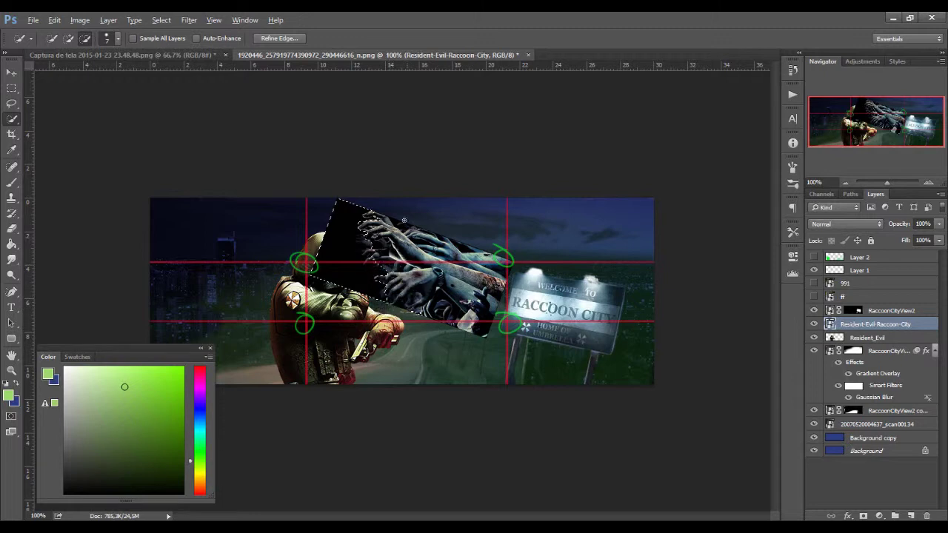
mouse_move(395, 257)
mouse_down()
mouse_move(490, 286)
mouse_move(455, 226)
mouse_up()
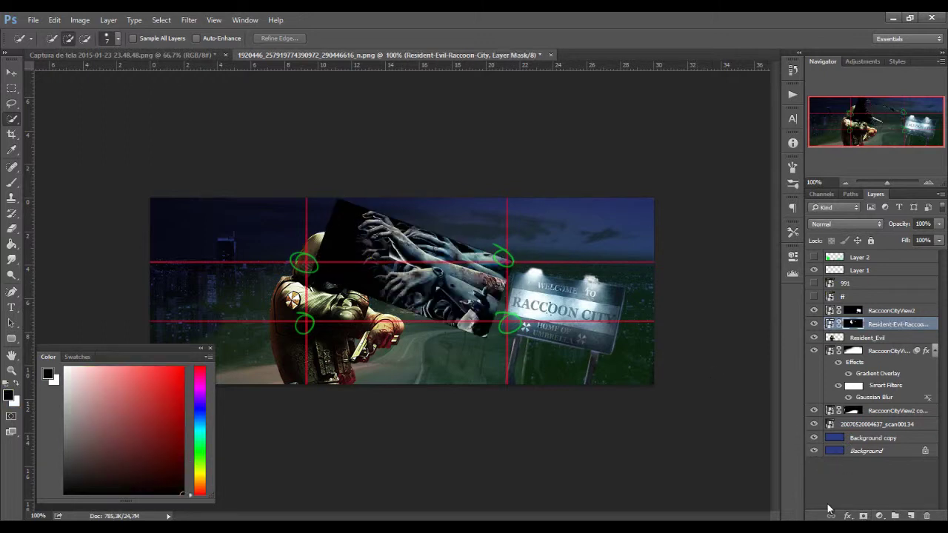
key(b)
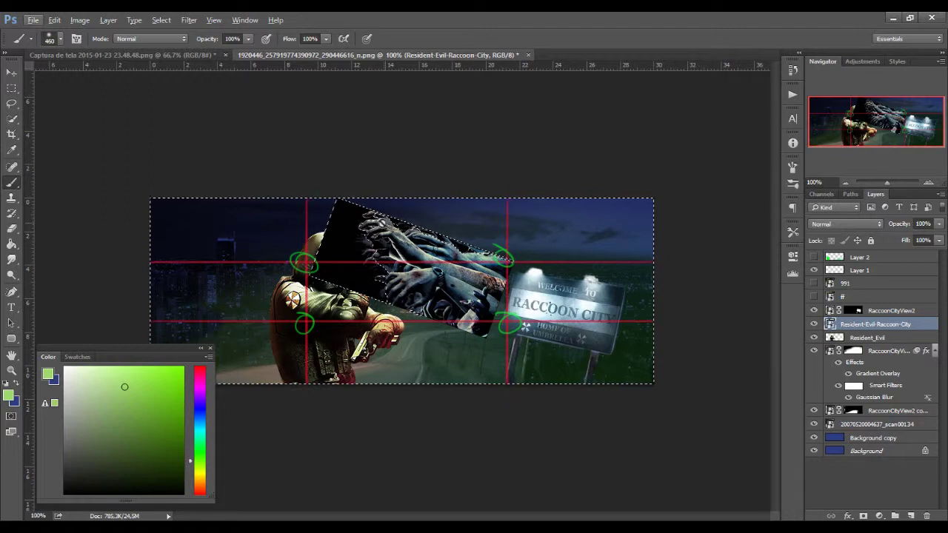
key(w)
key(alt+w)
key(Escape)
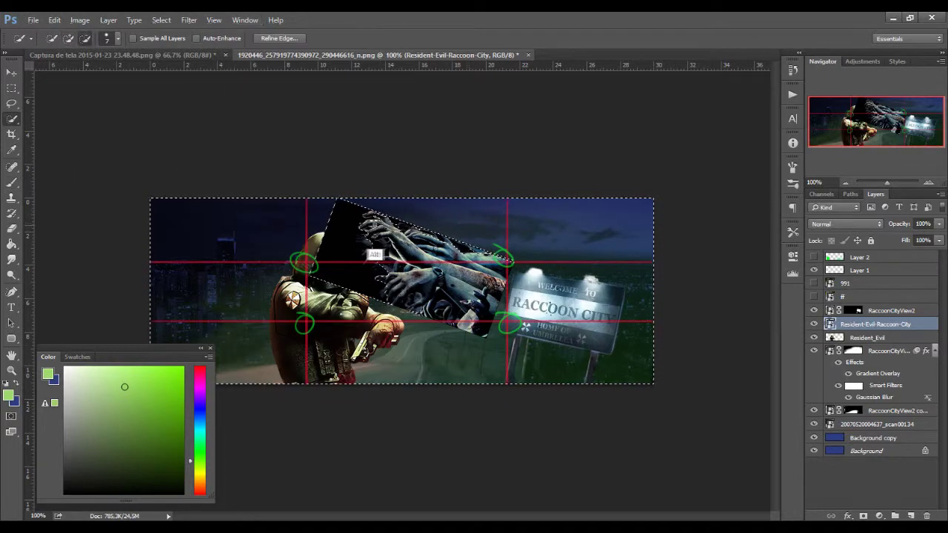
key(ctrl+shift+i)
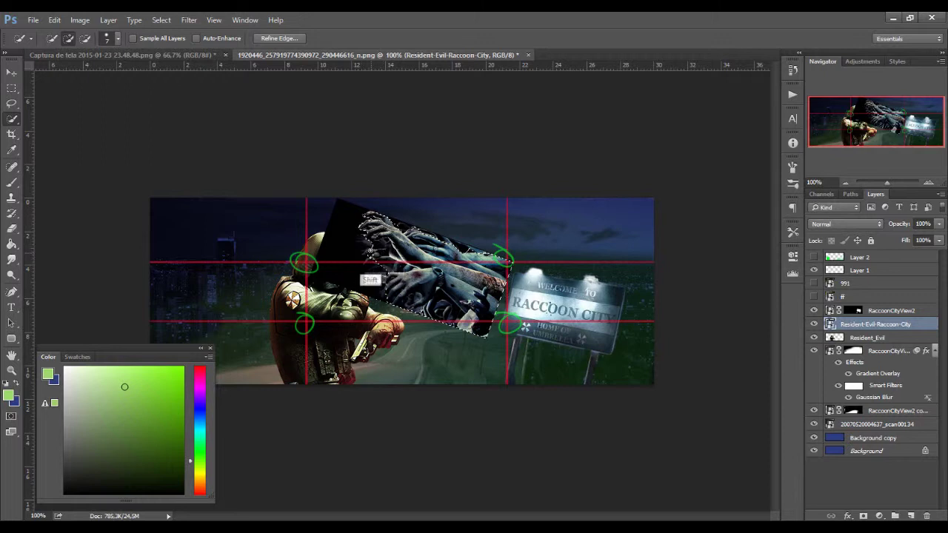
key(alt)
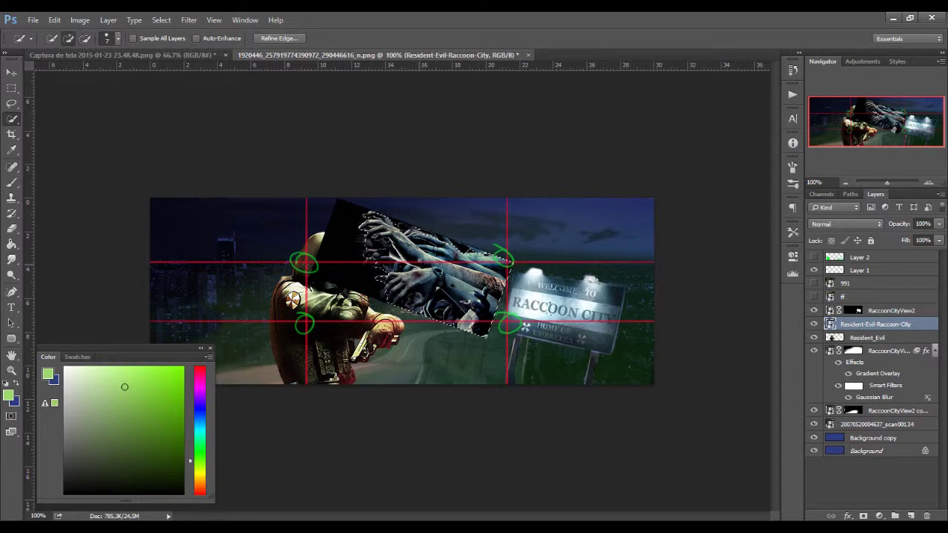
right_click(406, 295)
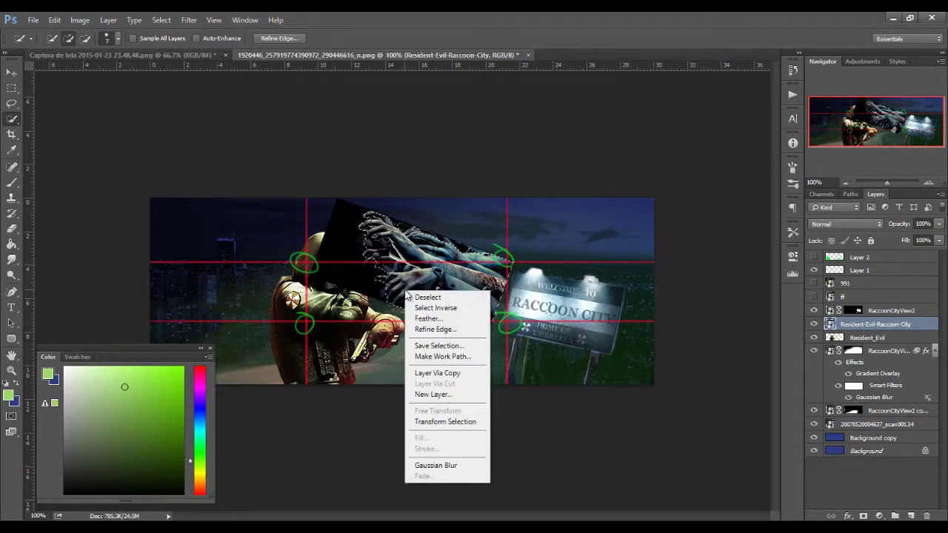
Step: Feather the hands selection 1 px, mask the layer, and move the hands lower right
click(477, 318)
click(534, 188)
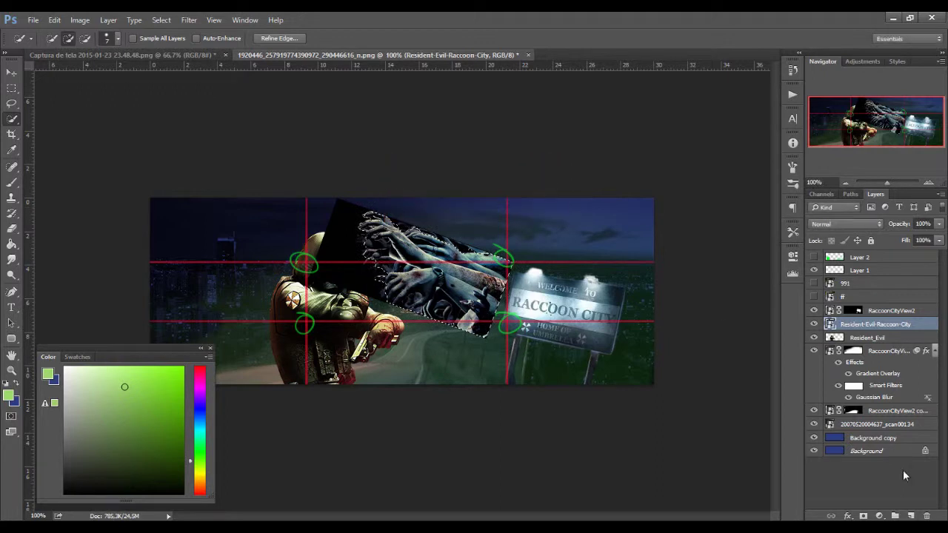
click(864, 515)
key(ctrl+t)
mouse_move(448, 254)
mouse_down()
mouse_move(656, 342)
mouse_move(627, 342)
mouse_up()
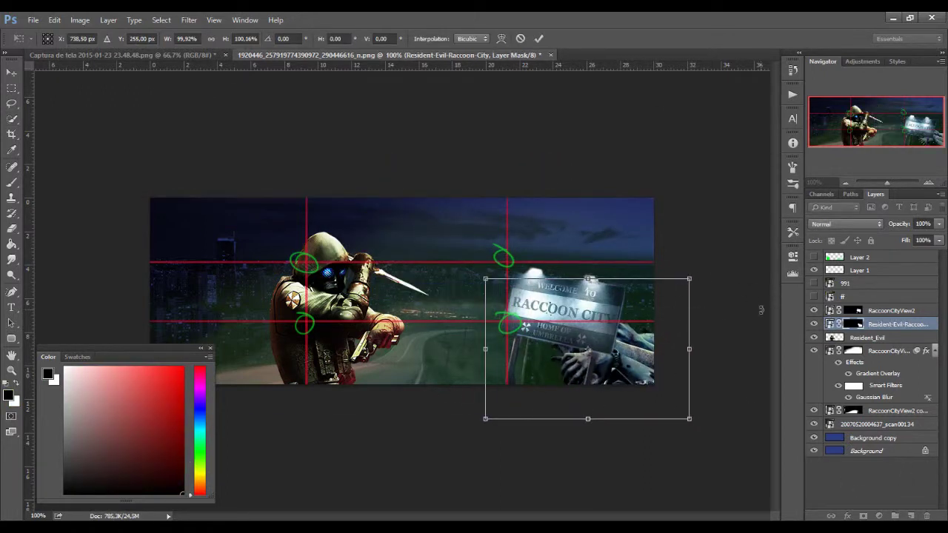
key(Return)
key(b)
Step: Raise the hands layer in the stack and enlarge the hands proportionally
drag(905, 325, 900, 310)
key(ctrl+t)
mouse_move(484, 277)
mouse_down()
mouse_move(581, 345)
mouse_move(630, 342)
mouse_move(625, 330)
mouse_up()
key(Return)
key(b)
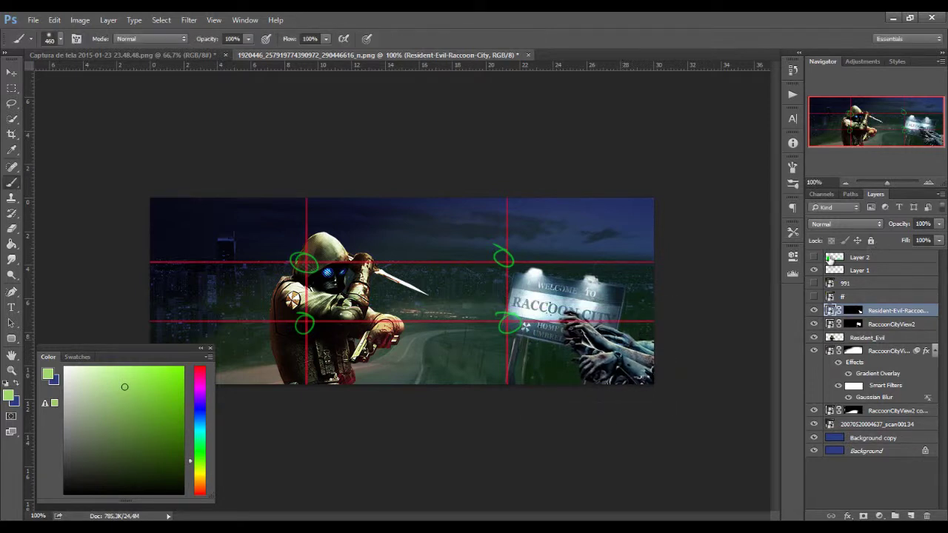
click(815, 257)
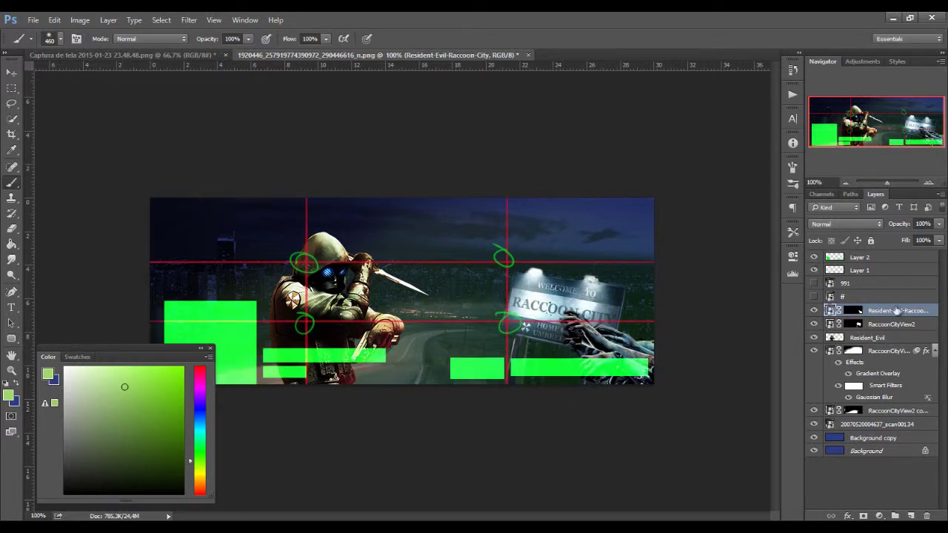
Step: Duplicate the hands, flipped and squashed into a tilted strip at the left, then place R-Apophysis
key(ctrl+j)
mouse_move(634, 374)
mouse_down()
mouse_move(471, 247)
mouse_move(306, 245)
mouse_up()
key(ctrl+t)
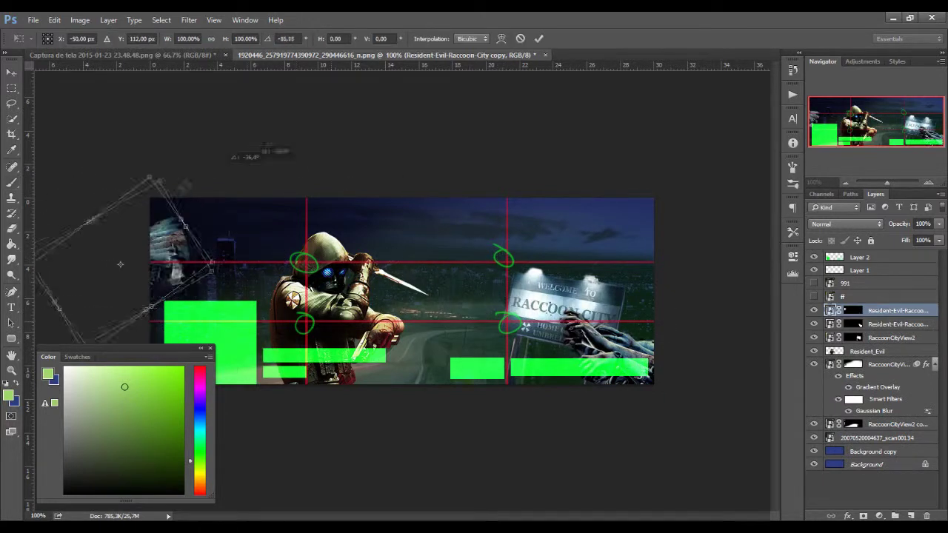
mouse_move(44, 316)
mouse_down()
mouse_move(385, 243)
mouse_move(268, 368)
mouse_up()
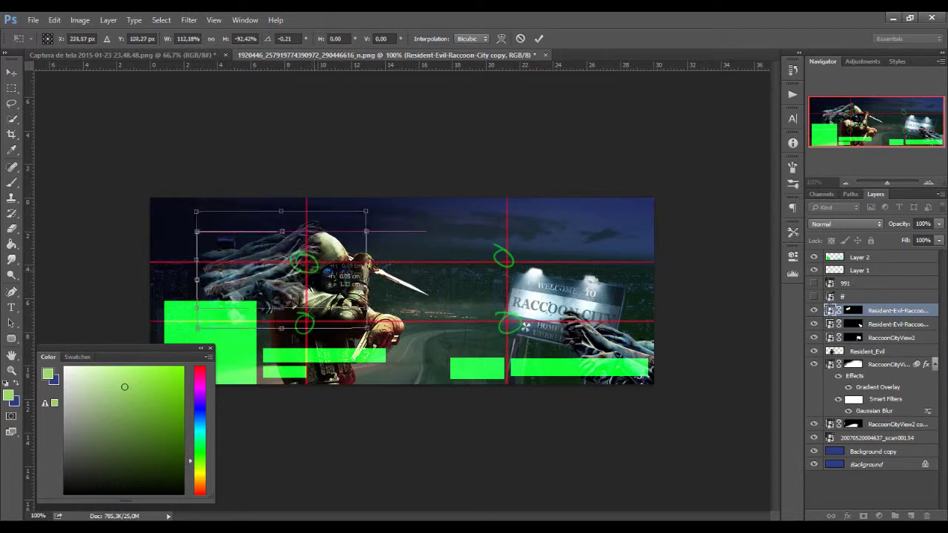
drag(235, 353, 252, 172)
mouse_move(333, 326)
mouse_down()
mouse_move(367, 294)
mouse_move(357, 317)
mouse_up()
drag(245, 271, 261, 323)
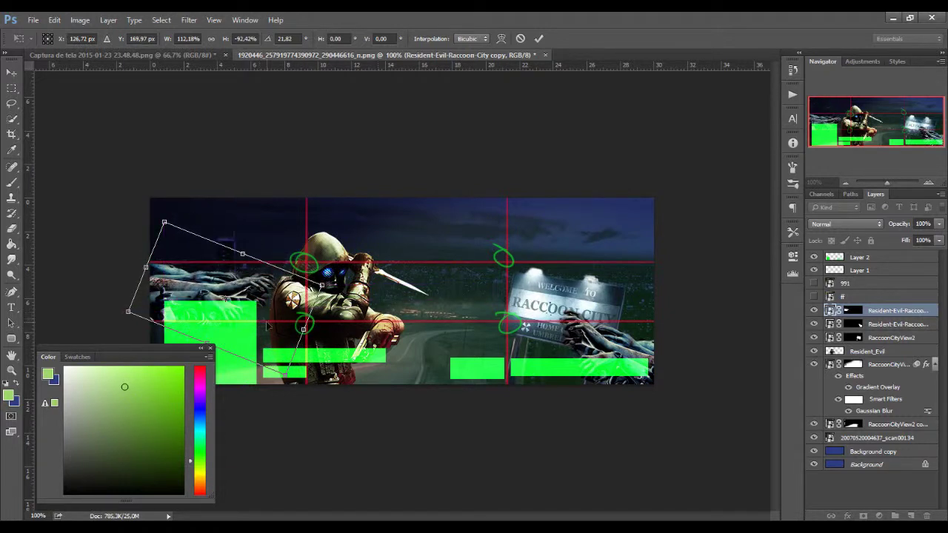
drag(210, 290, 210, 299)
key(Return)
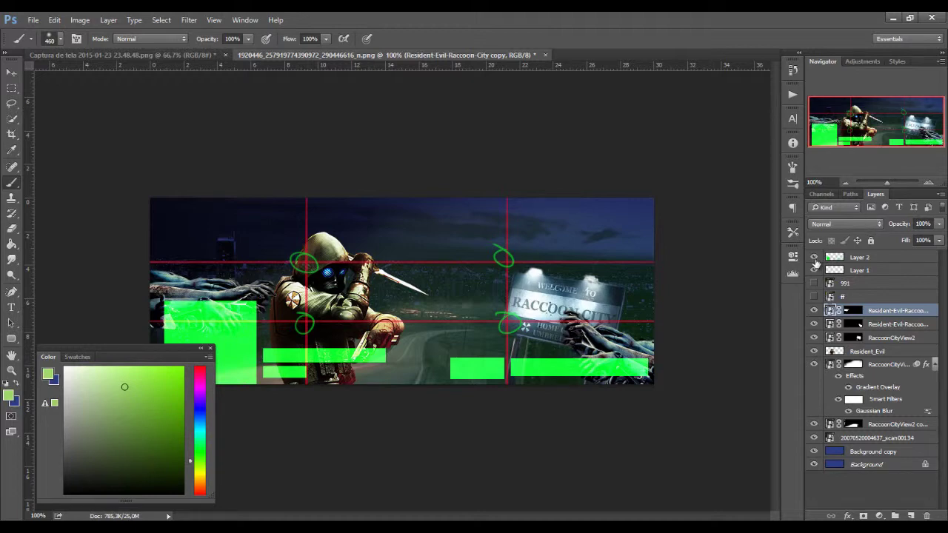
click(815, 269)
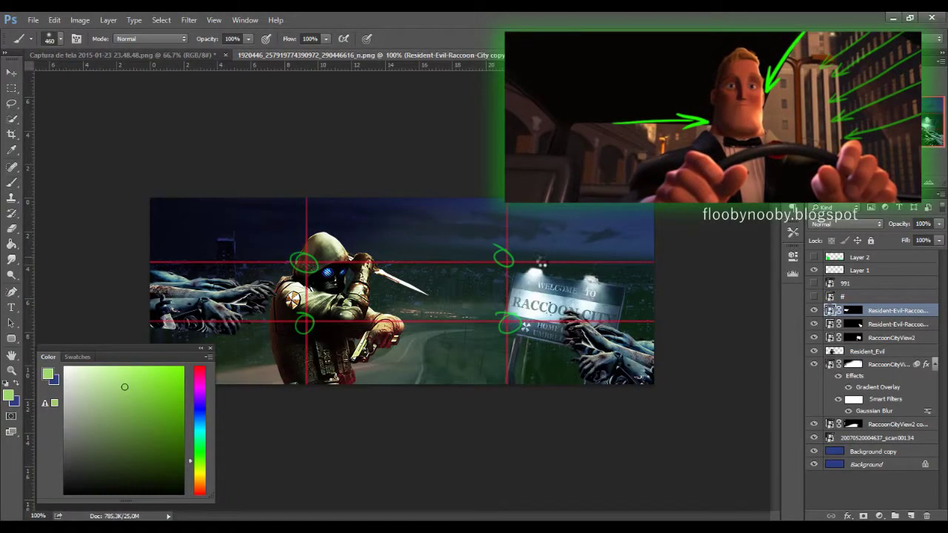
mouse_move(541, 264)
mouse_down()
mouse_move(497, 244)
mouse_move(571, 229)
mouse_up()
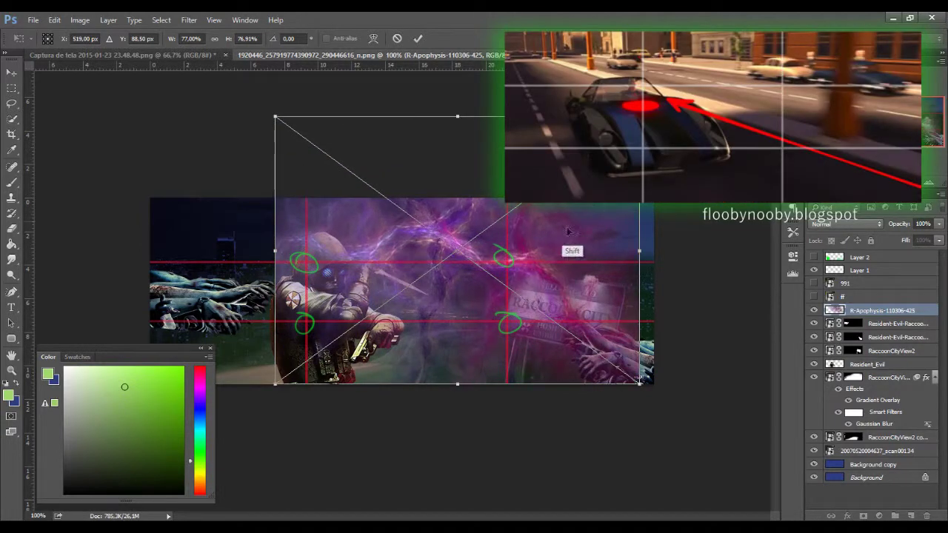
Step: Enlarge R-Apophysis to cover the banner and move it beneath Resident-Evil-Raccoon
drag(274, 383, 159, 465)
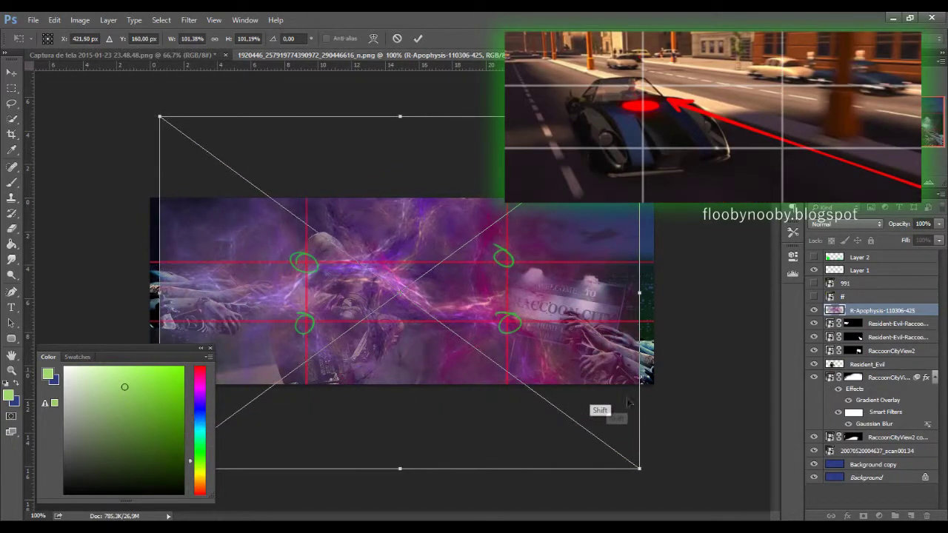
mouse_move(641, 465)
mouse_down()
mouse_move(667, 472)
mouse_move(669, 490)
mouse_up()
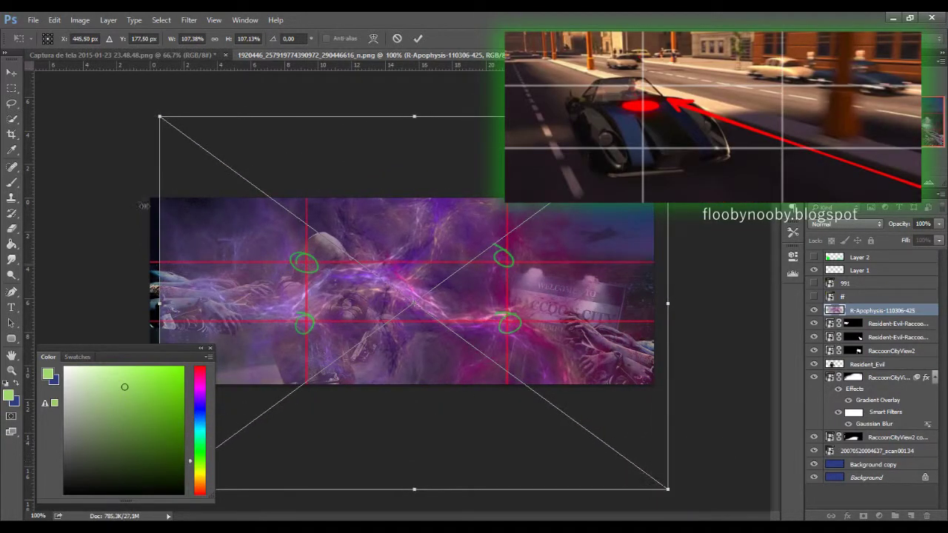
drag(150, 117, 144, 90)
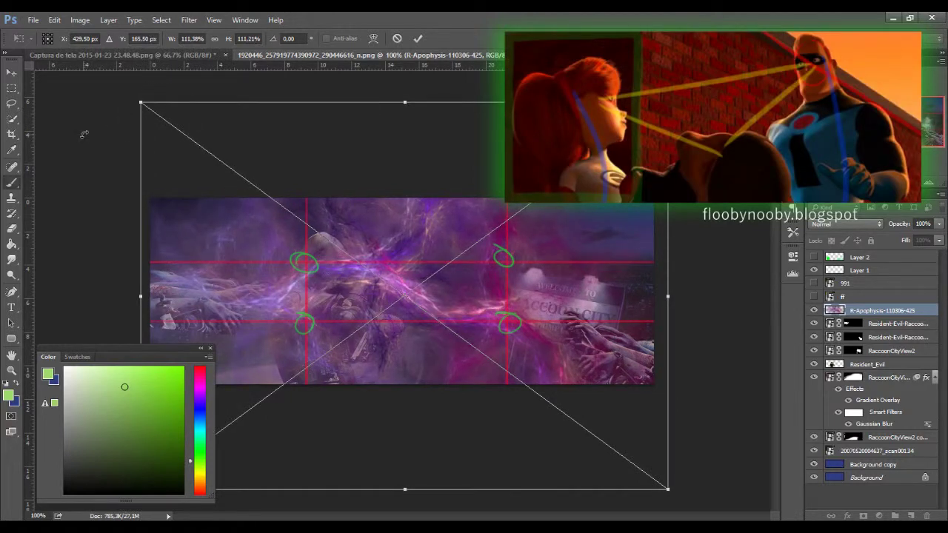
key(Return)
drag(843, 312, 821, 353)
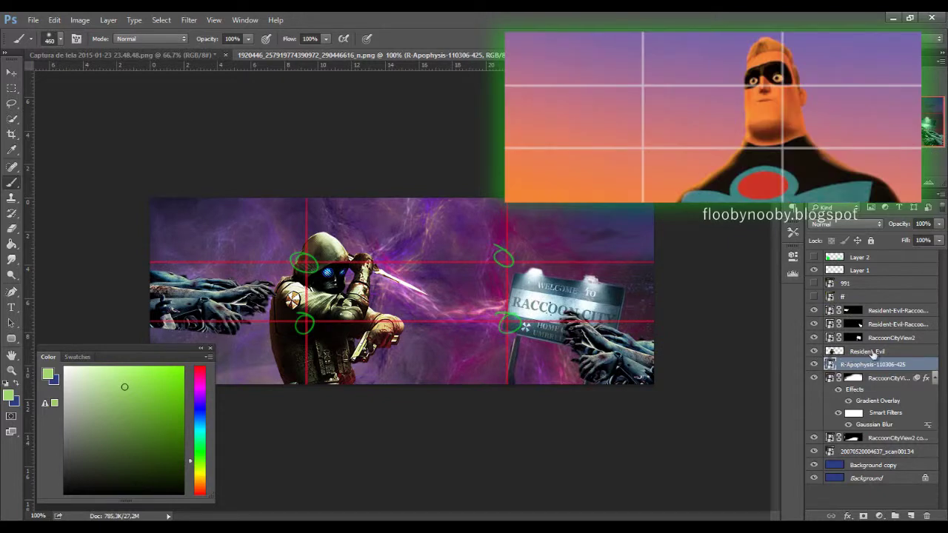
shift+click(871, 352)
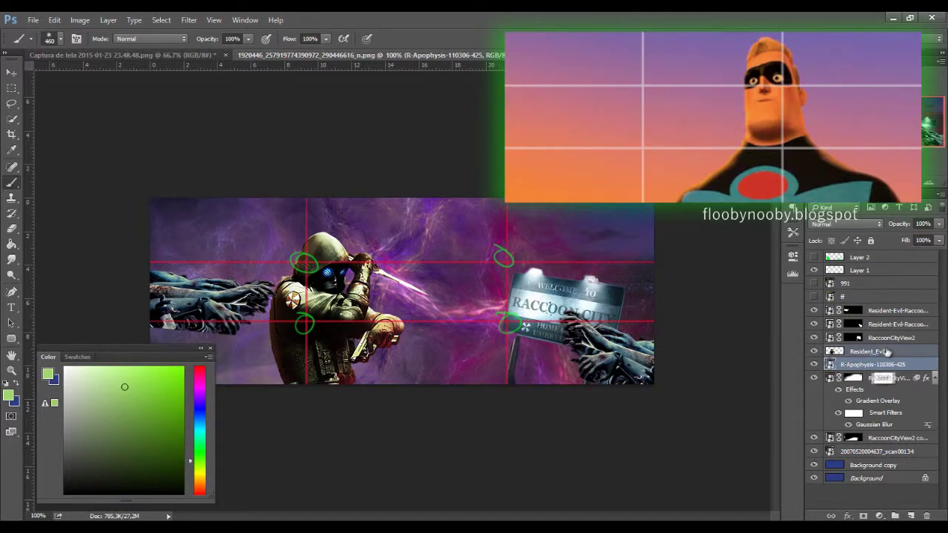
drag(871, 353, 886, 323)
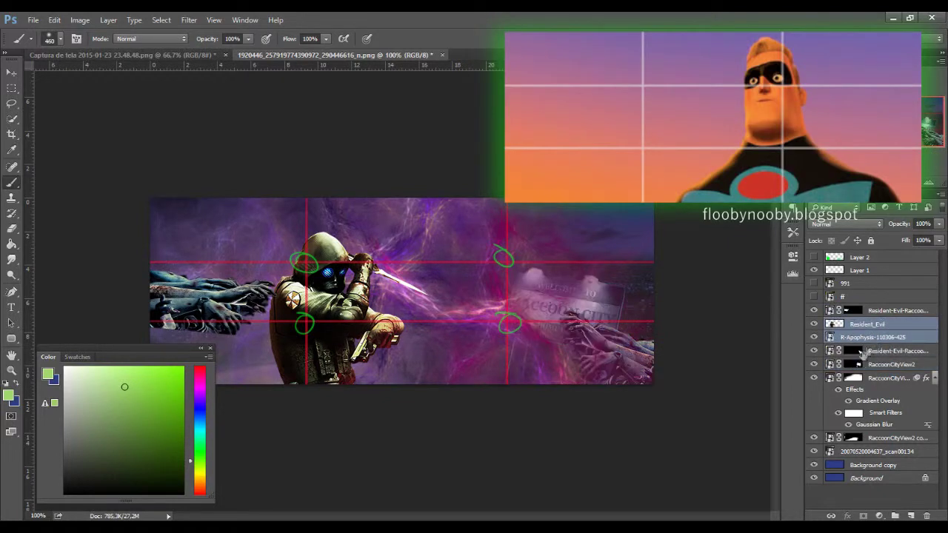
click(885, 338)
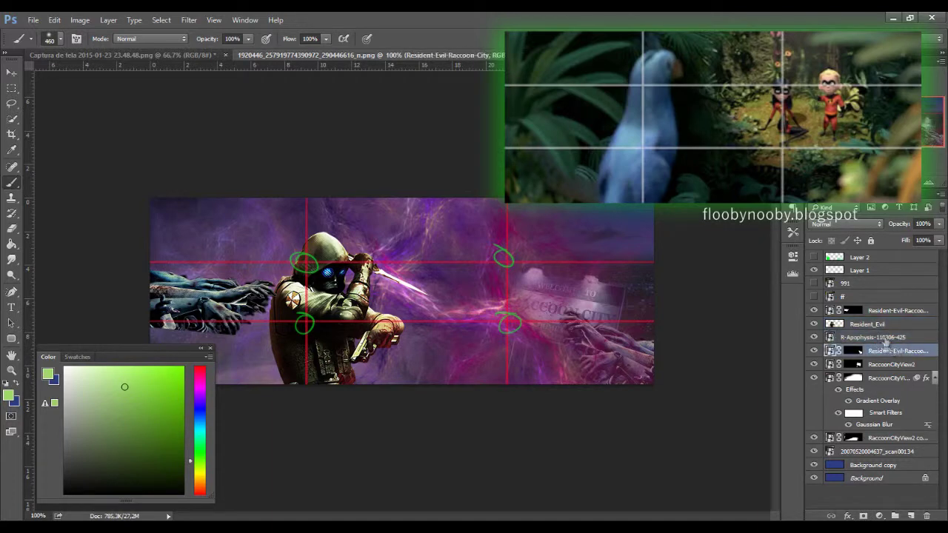
click(886, 337)
Step: Set the R-Apophysis layer to Linear Burn blend at 63% opacity
click(859, 224)
click(824, 256)
key(Down)
key(Down)
key(Down)
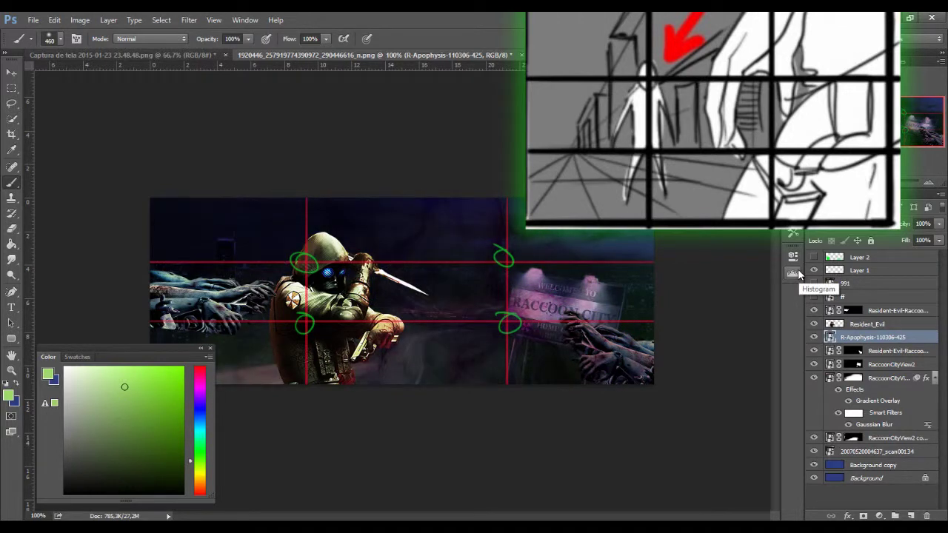
key(Down)
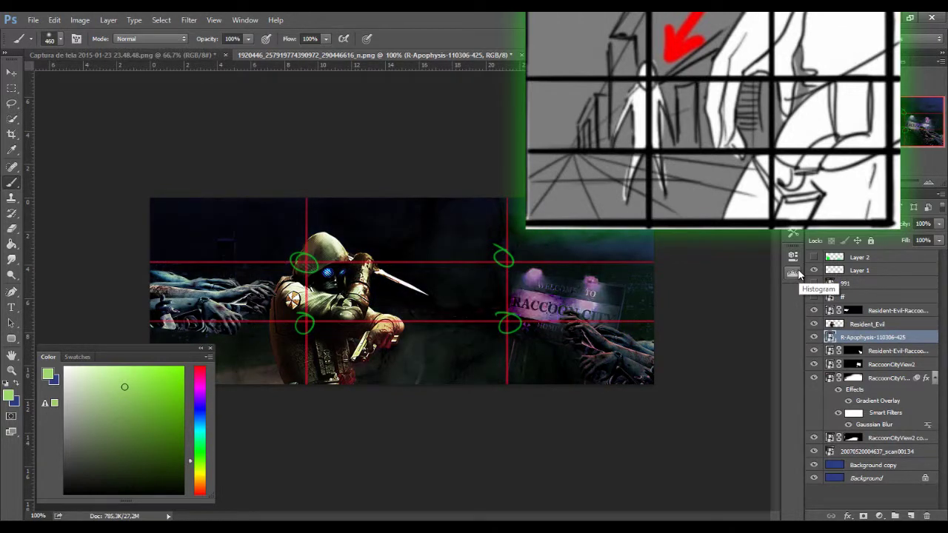
key(Down)
key(Down)
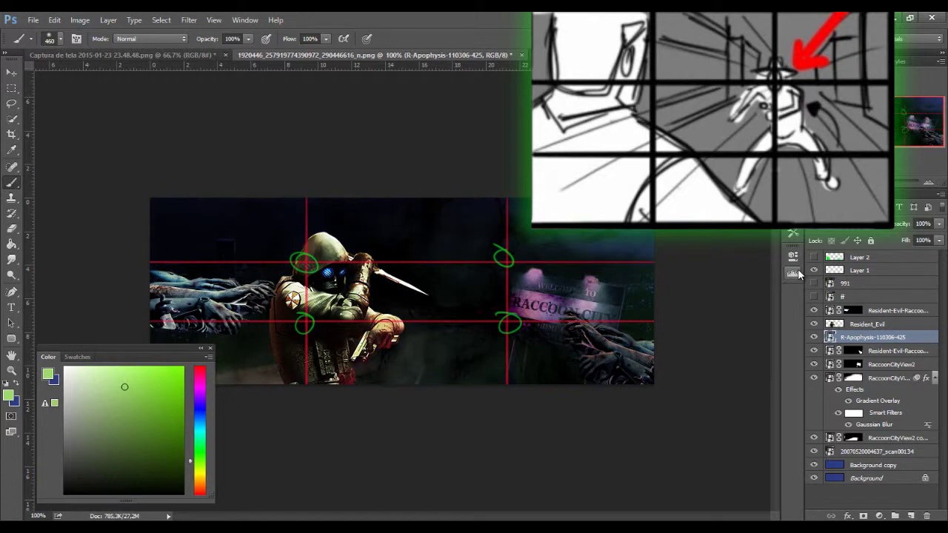
click(938, 229)
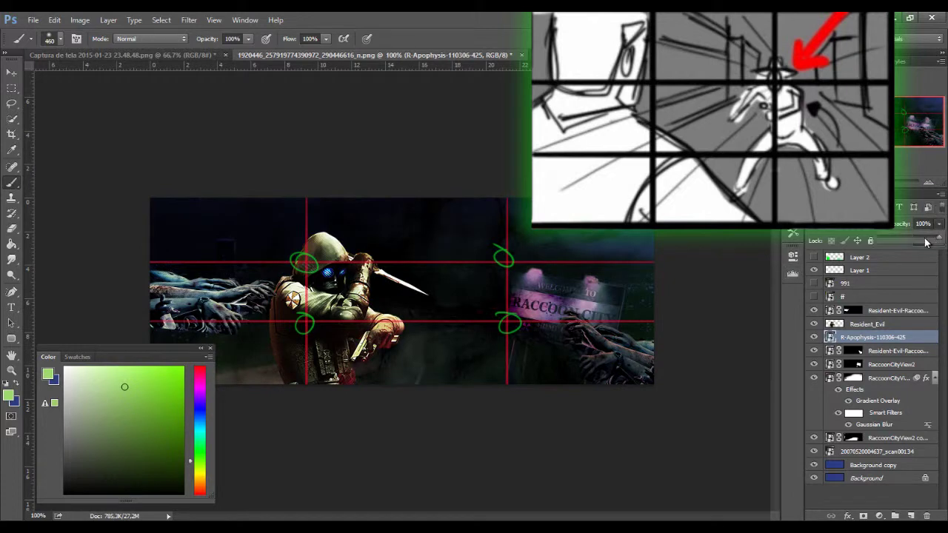
drag(893, 236, 917, 237)
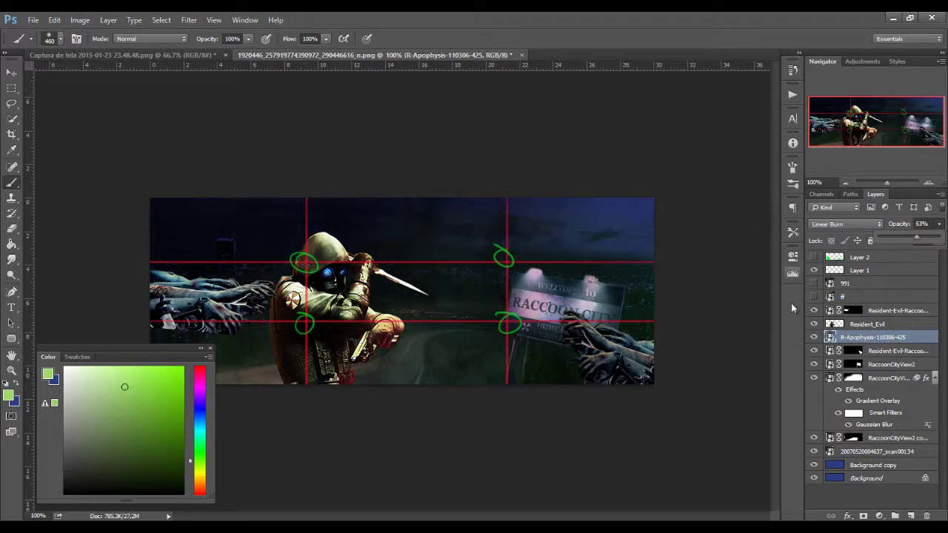
right_click(834, 339)
Step: Rasterize the R-Apophysis layer and brighten it in Levels by lowering the white input
right_click(866, 338)
click(823, 257)
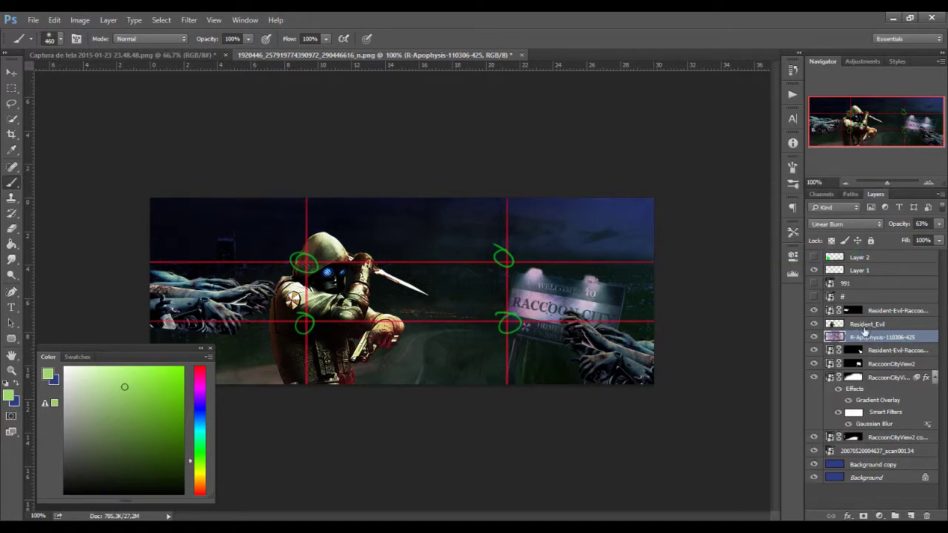
click(80, 20)
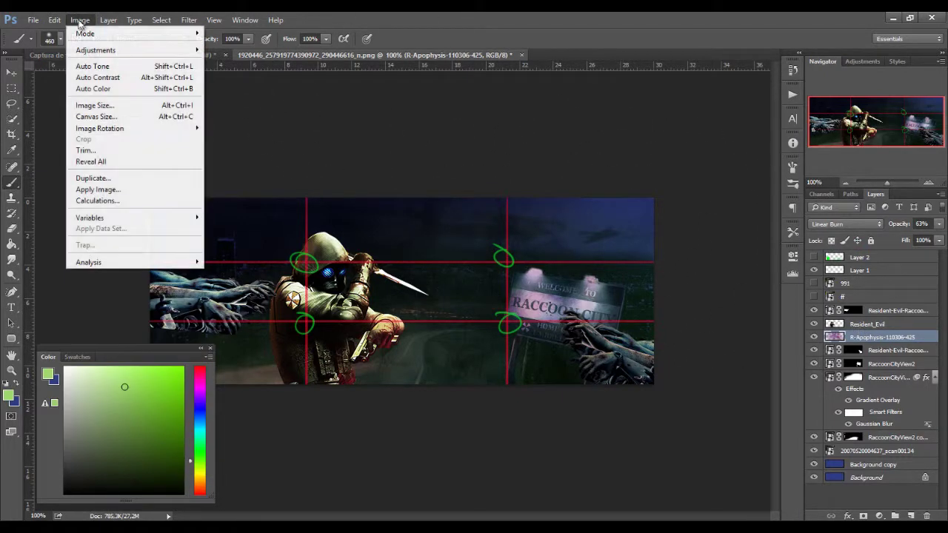
mouse_move(95, 49)
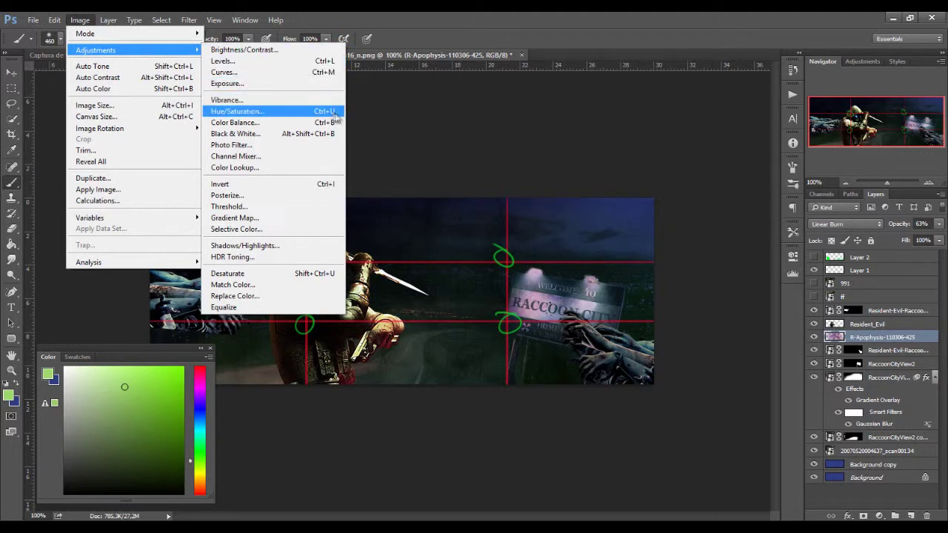
click(891, 345)
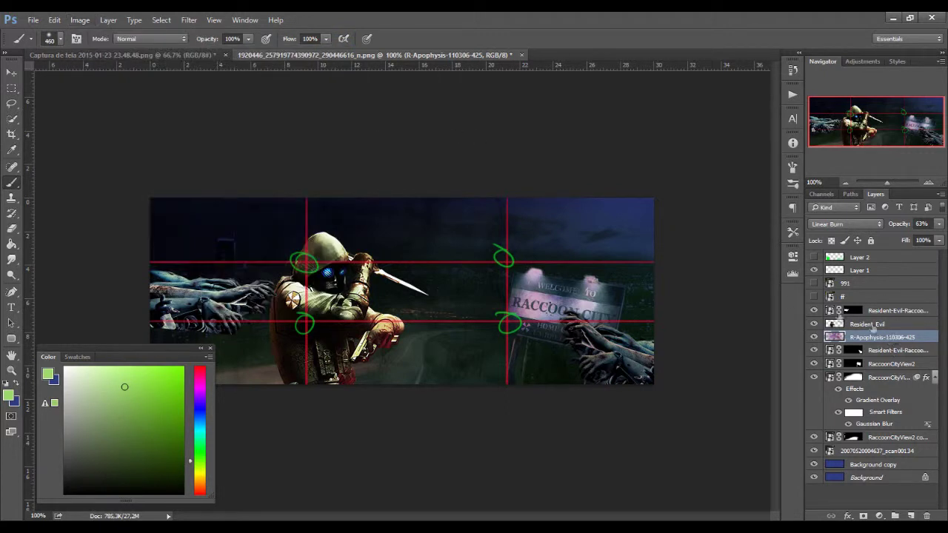
key(ctrl+l)
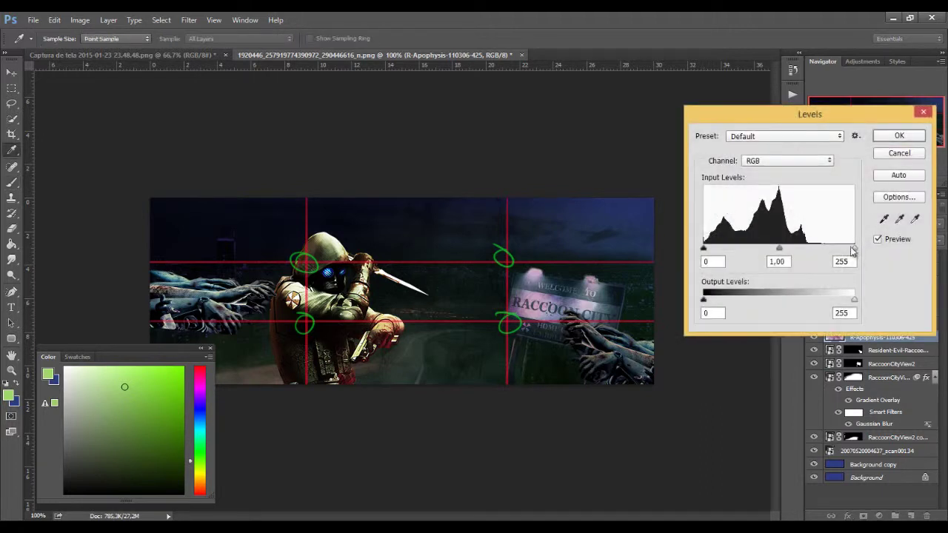
mouse_move(800, 249)
mouse_down()
mouse_move(857, 252)
mouse_move(704, 248)
mouse_move(805, 250)
mouse_move(752, 250)
mouse_move(754, 259)
mouse_up()
Step: Apply the Levels, then colorize R-Apophysis green: Hue 136, Saturation 67, lightness raised
key(Return)
key(ctrl+u)
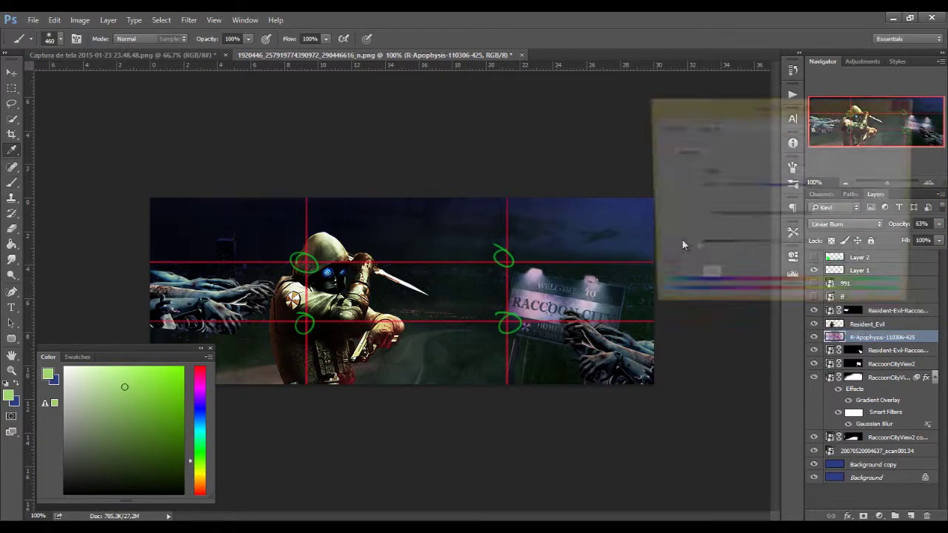
click(869, 257)
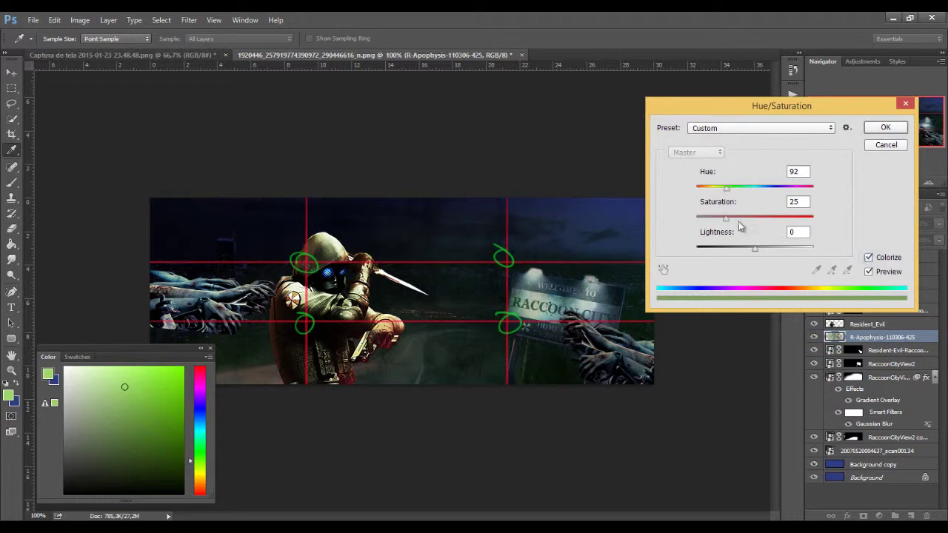
drag(737, 224, 763, 229)
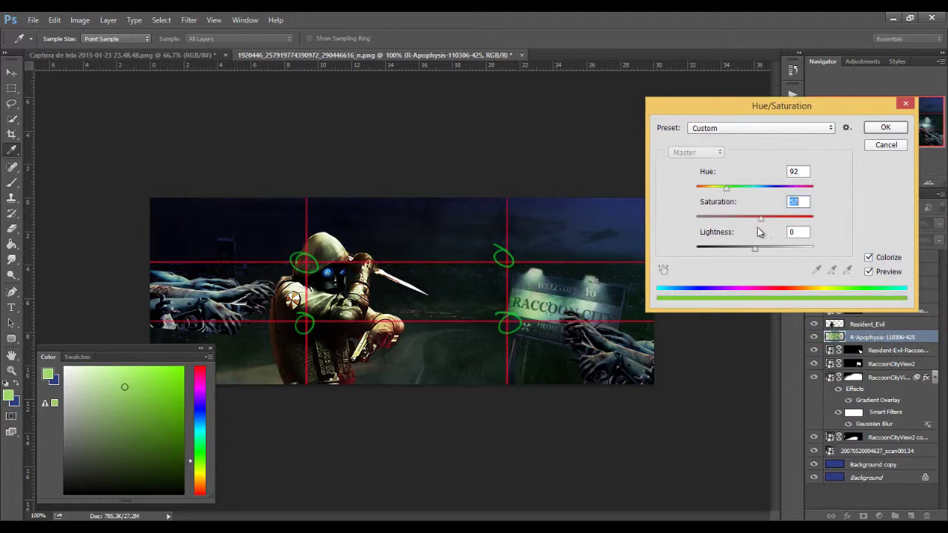
drag(725, 190, 743, 200)
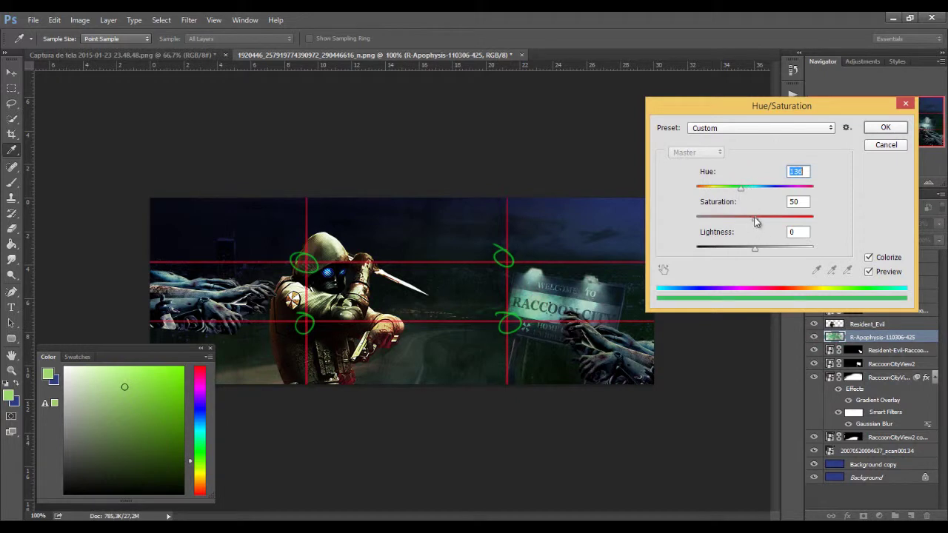
drag(757, 250, 772, 251)
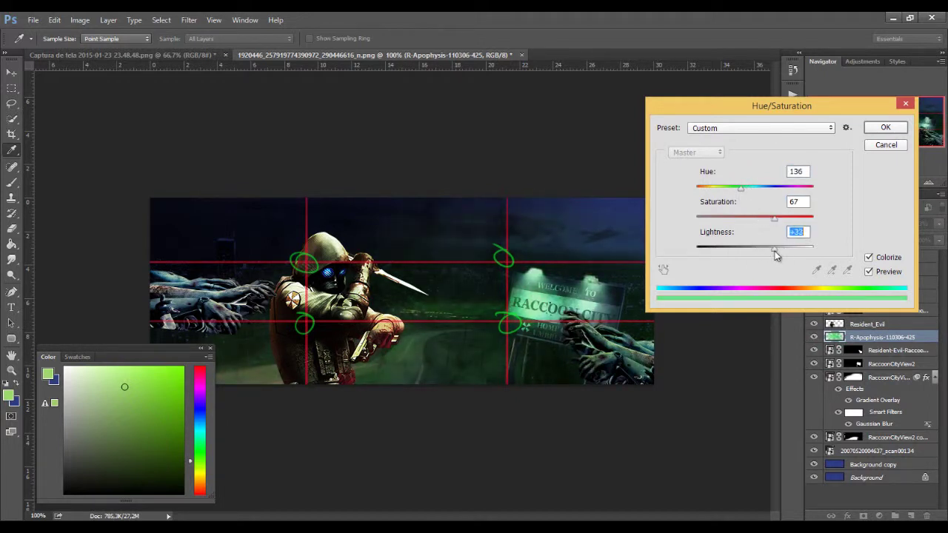
click(886, 129)
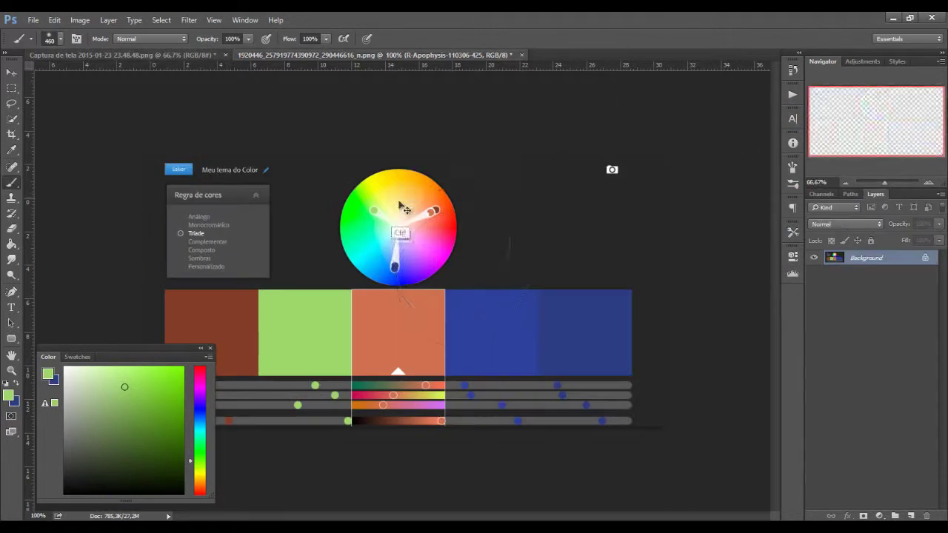
Step: Sample the brown swatch, place C4D_Dispersion into the banner, and open its smart object
alt+click(211, 308)
key(ctrl+Tab)
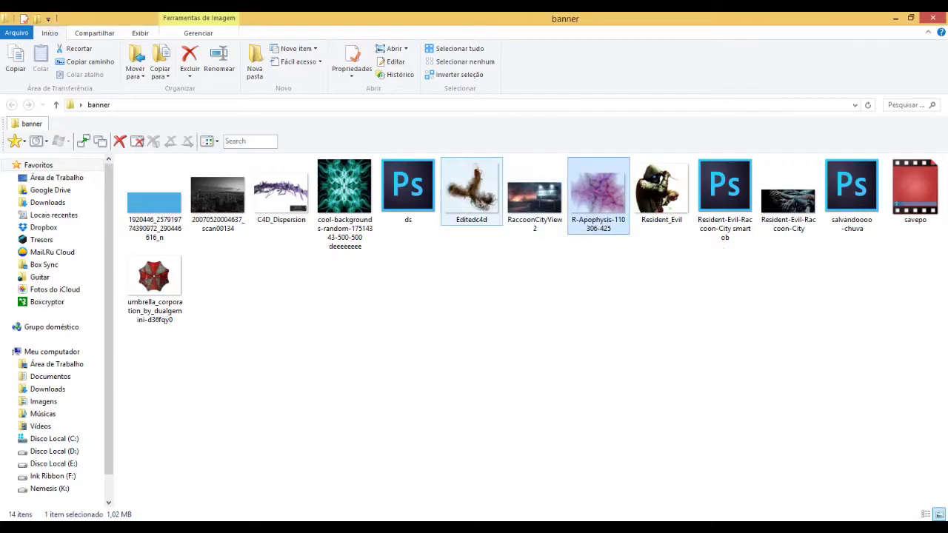
mouse_move(280, 194)
mouse_down()
mouse_move(302, 244)
mouse_move(400, 288)
mouse_up()
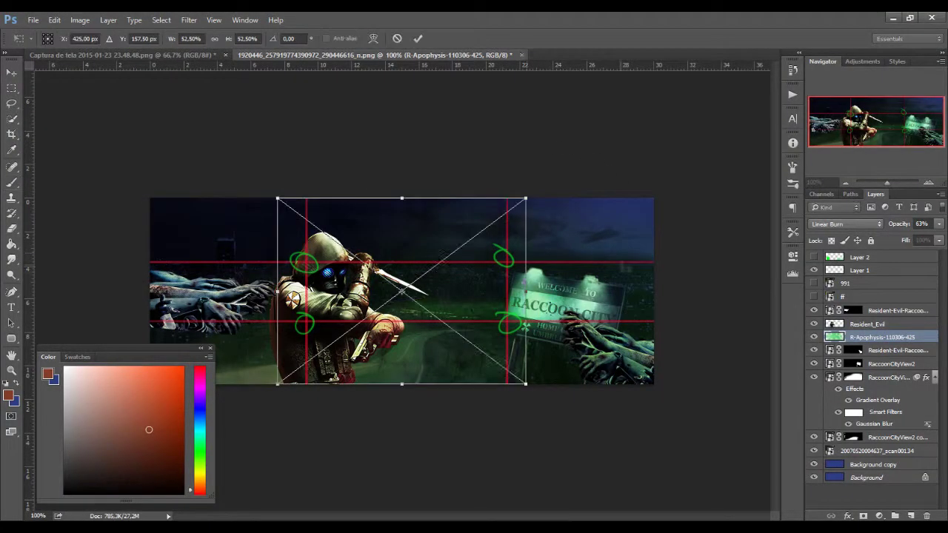
key(Return)
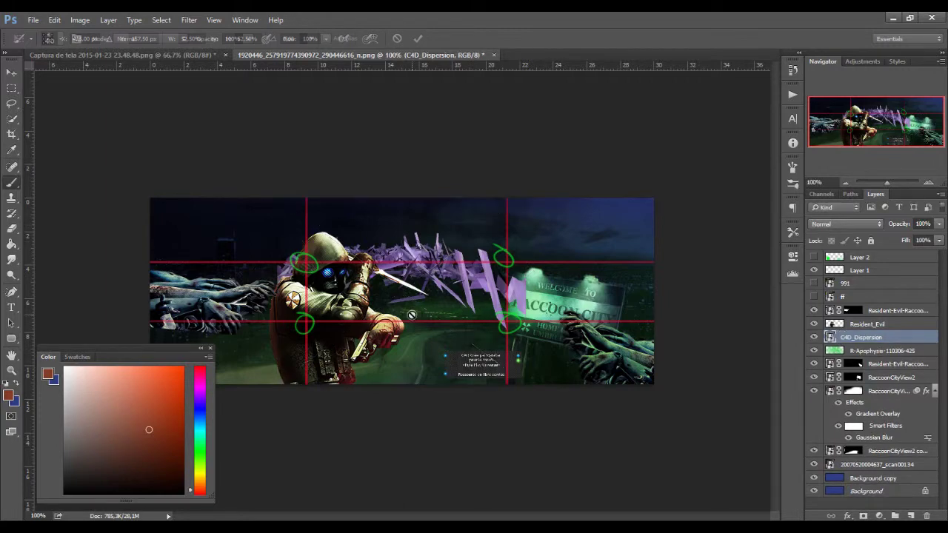
click(815, 337)
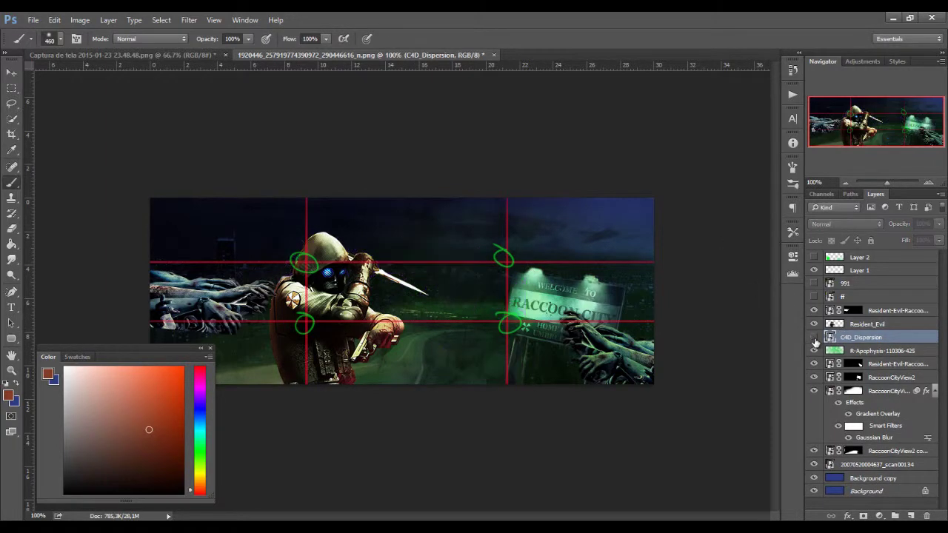
double_click(831, 339)
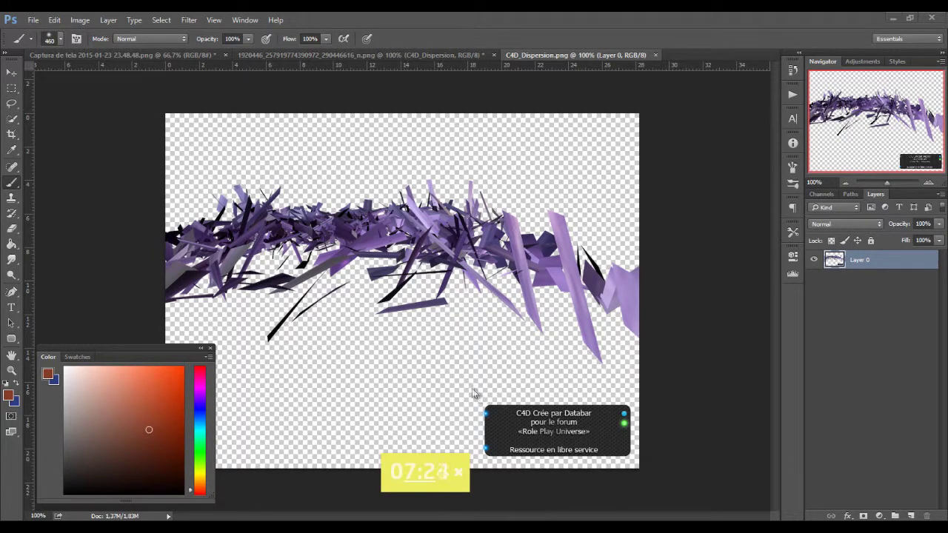
Step: Delete the lower-right credit box from the C4D_Dispersion smart object and save it
drag(440, 378, 630, 445)
key(ctrl+z)
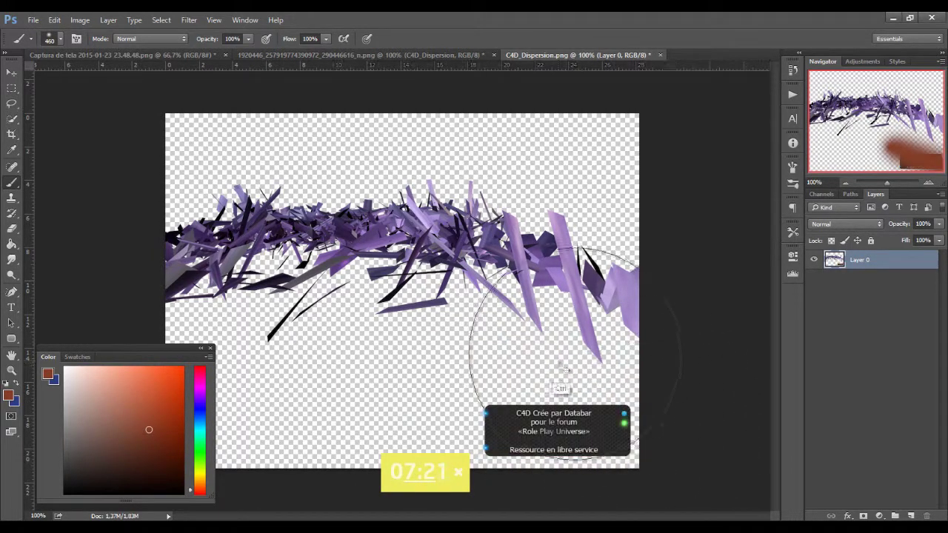
key(m)
drag(440, 386, 691, 485)
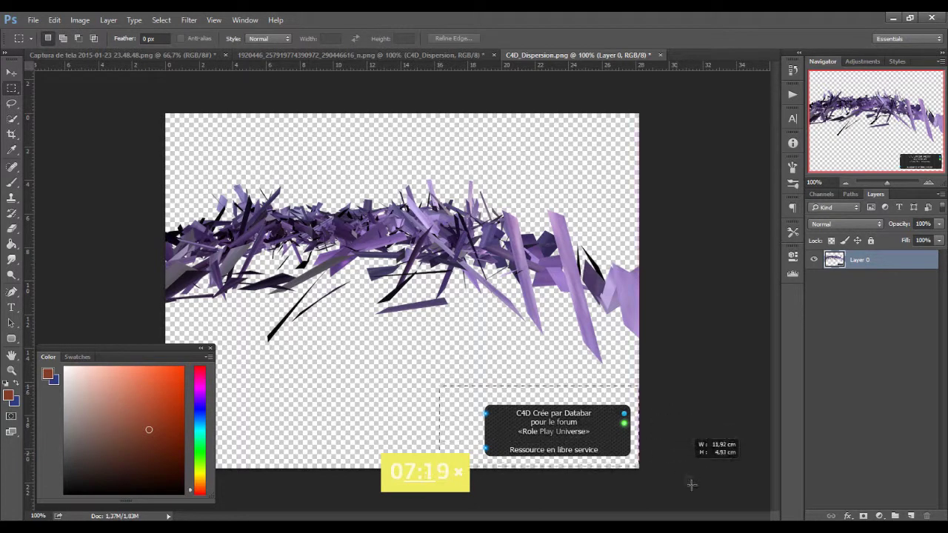
key(Delete)
key(ctrl+d)
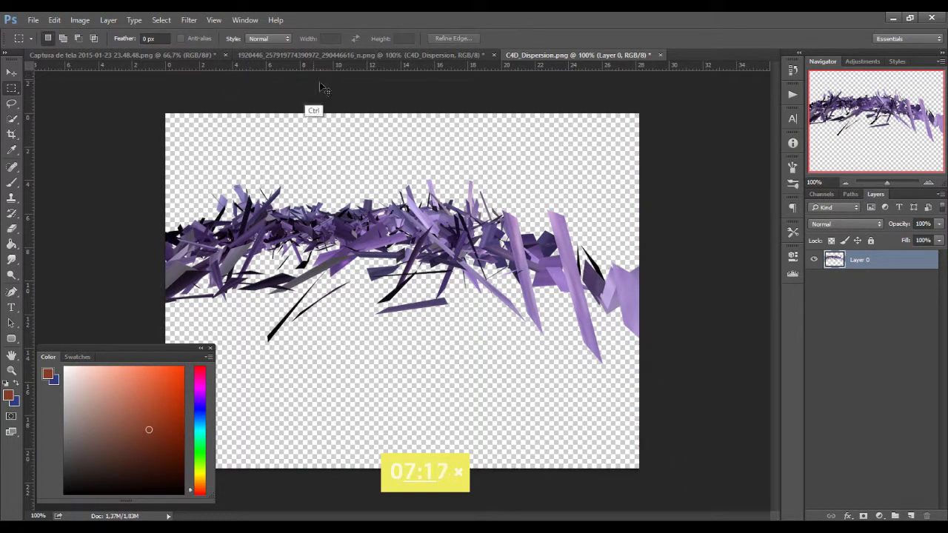
key(ctrl+w)
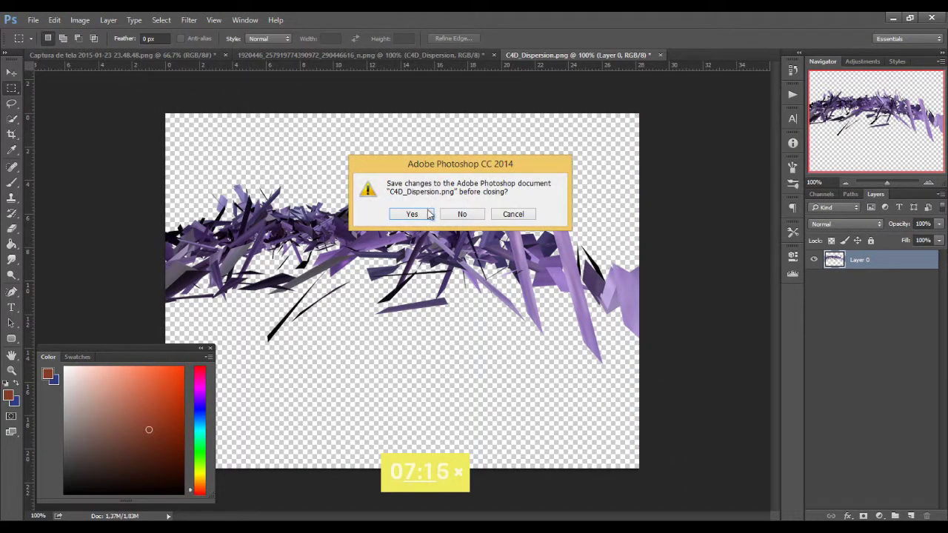
click(427, 213)
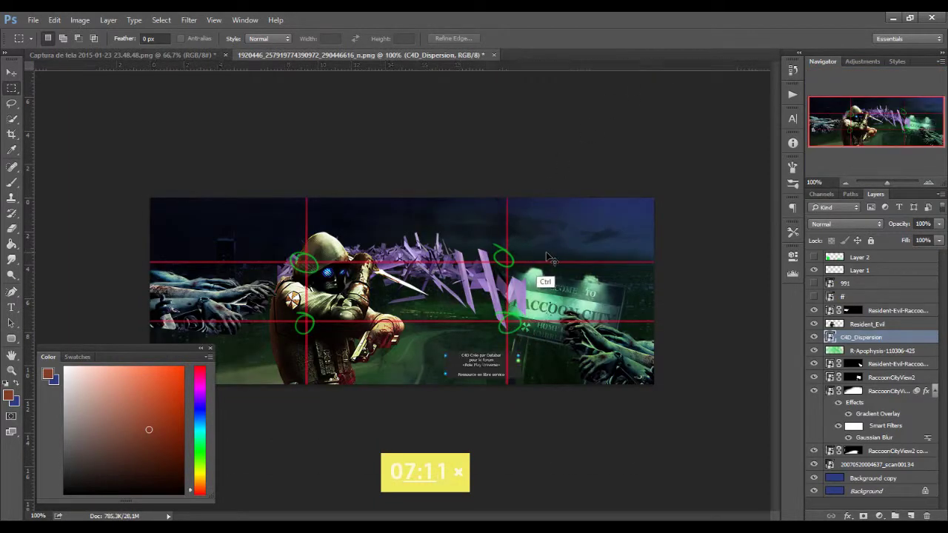
Step: Rasterize the C4D_Dispersion layer, leaving Hue/Saturation unchanged
key(ctrl+y)
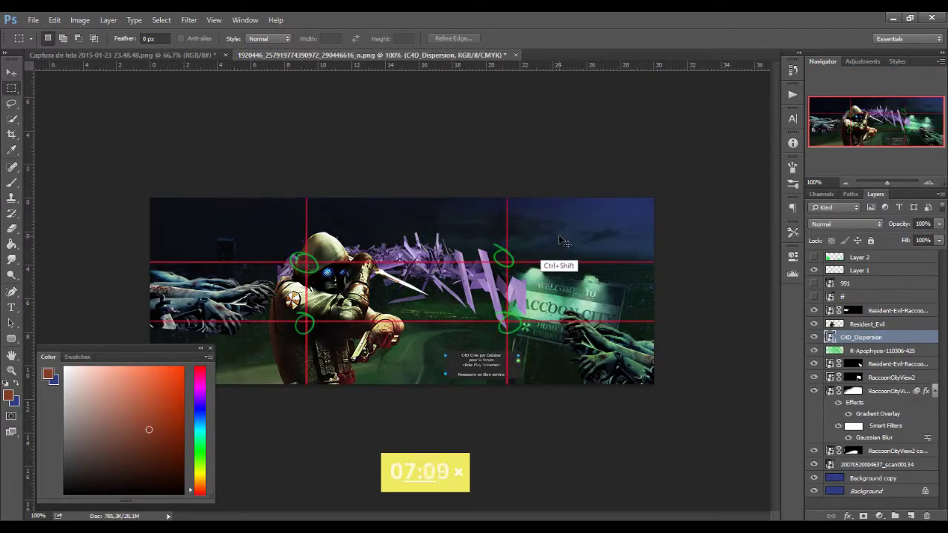
key(ctrl+z)
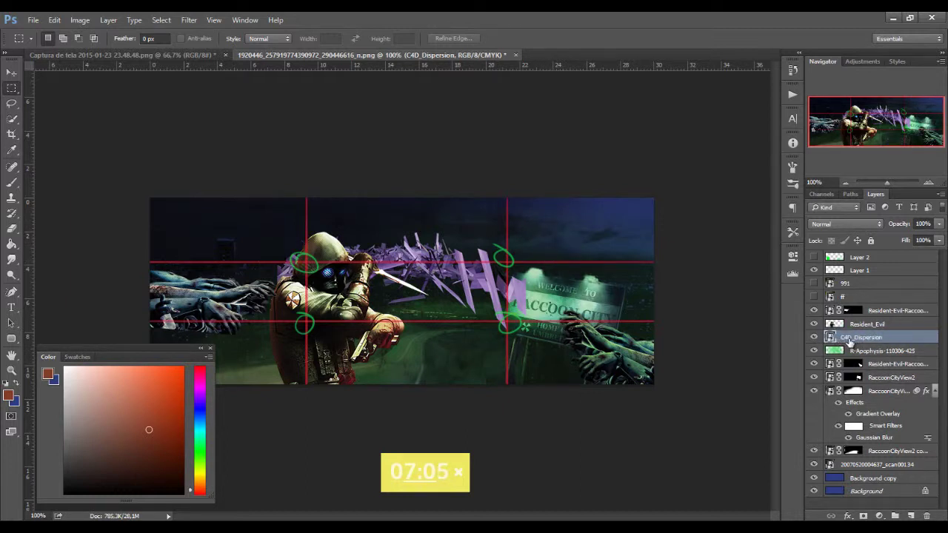
right_click(842, 344)
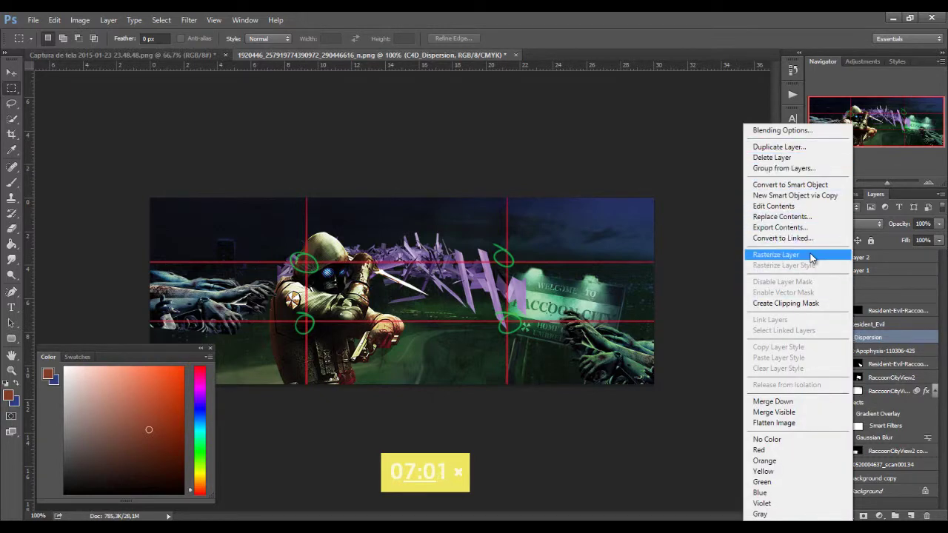
click(775, 254)
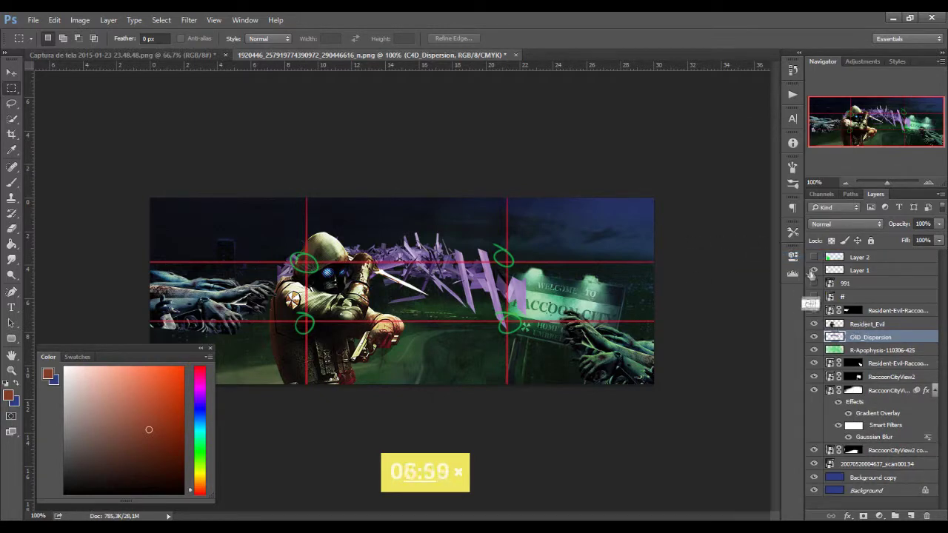
key(ctrl+u)
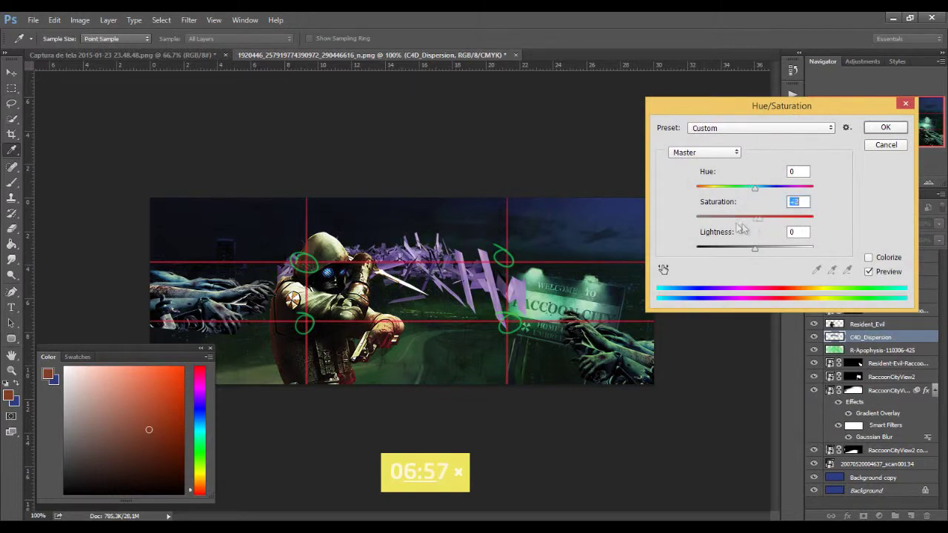
key(Escape)
Step: Add Layer 3 above C4D_Dispersion and paint a soft orange glow across the right
key(ctrl+shift+n)
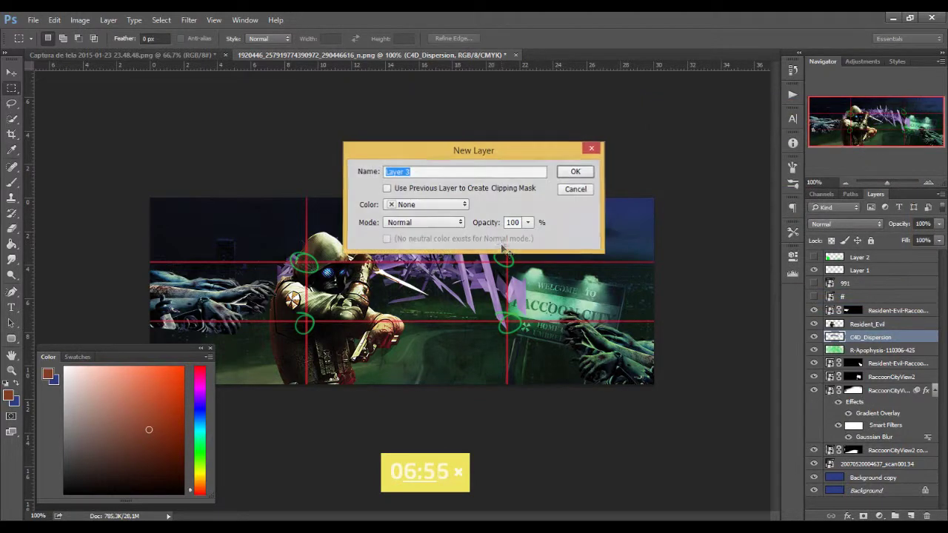
key(Return)
key(b)
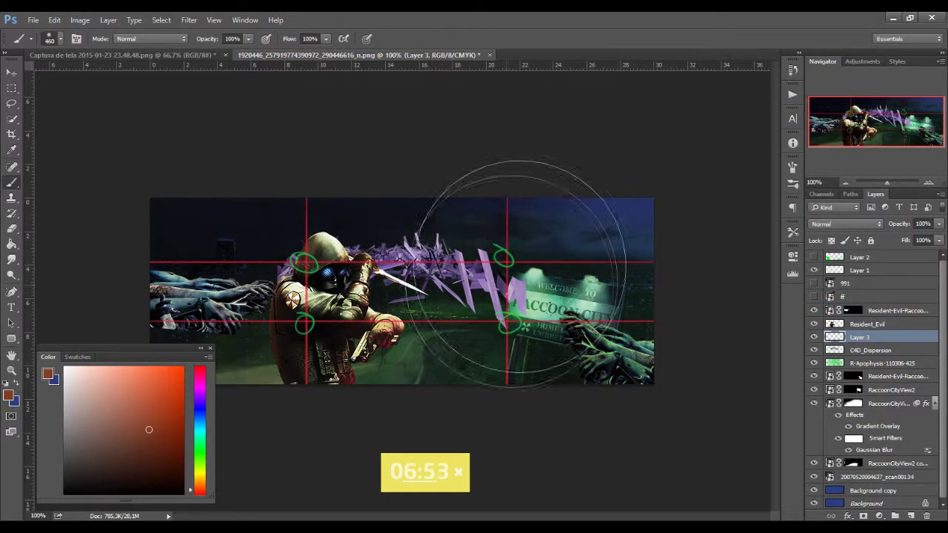
drag(549, 222, 611, 222)
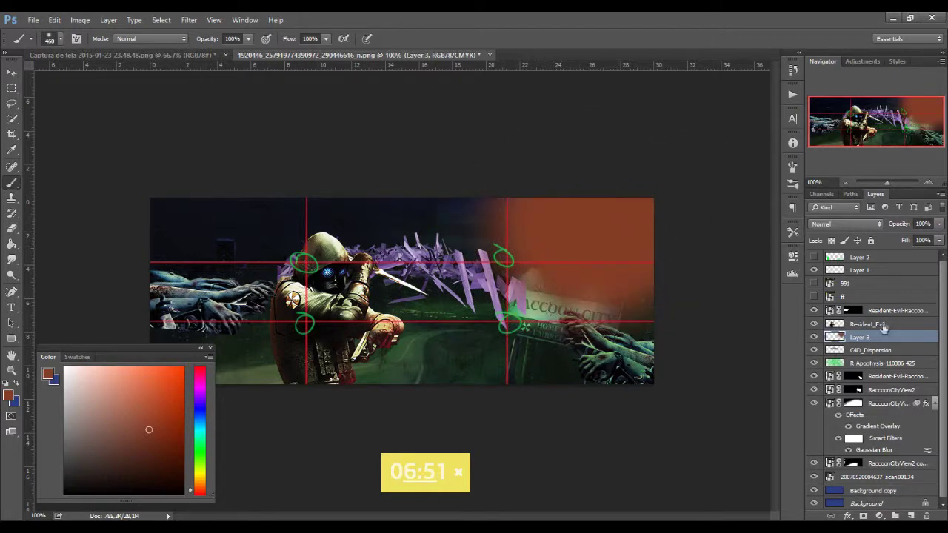
Step: Colorize the dispersion shards red-orange with lightness about -33 and hide Layer 3's glow
click(859, 350)
key(ctrl+u)
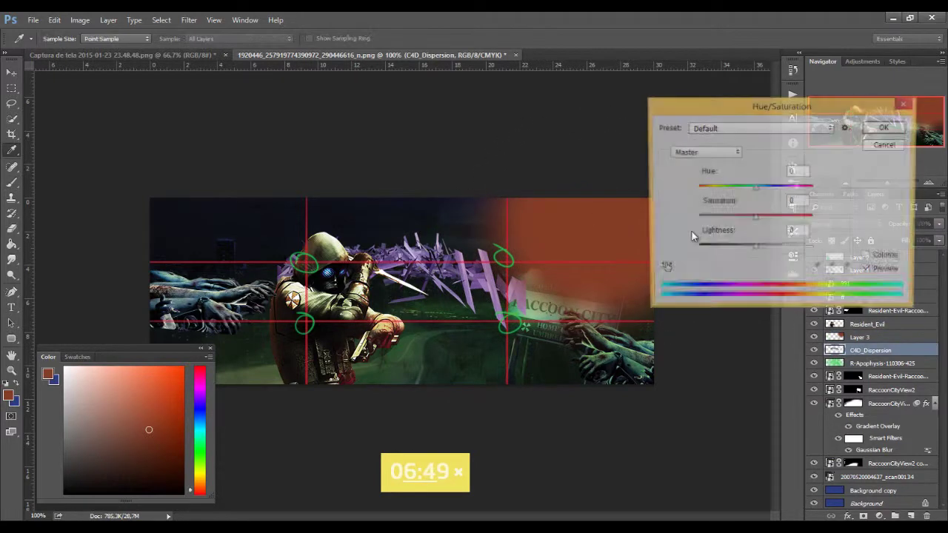
click(869, 258)
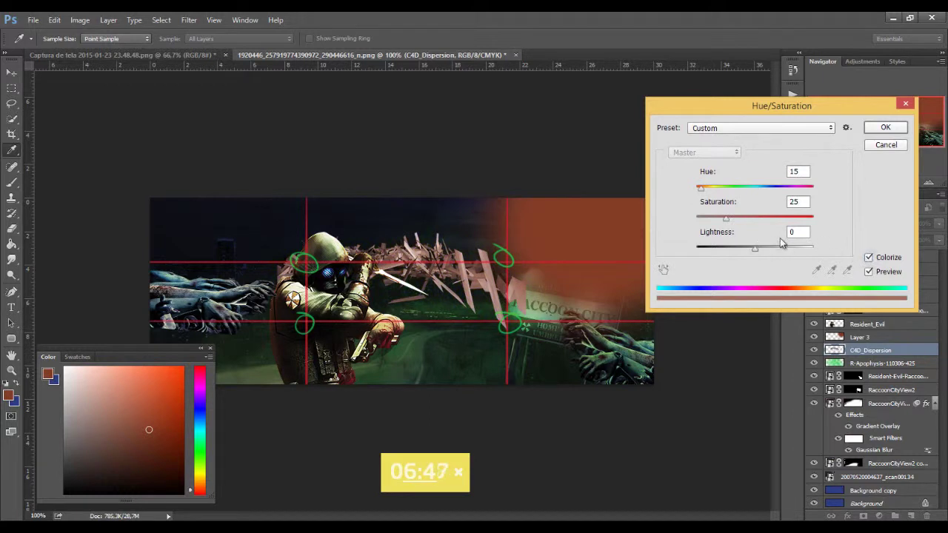
drag(757, 250, 737, 251)
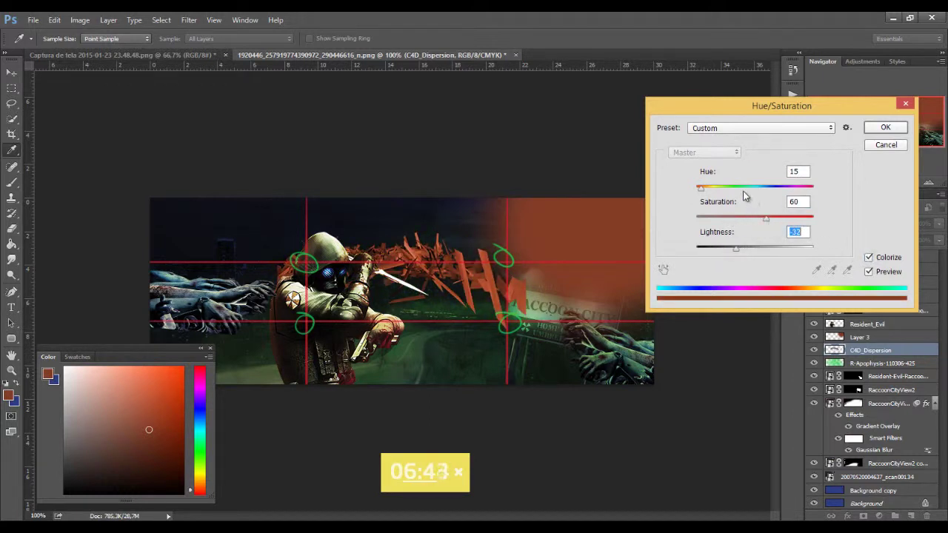
click(886, 128)
key(b)
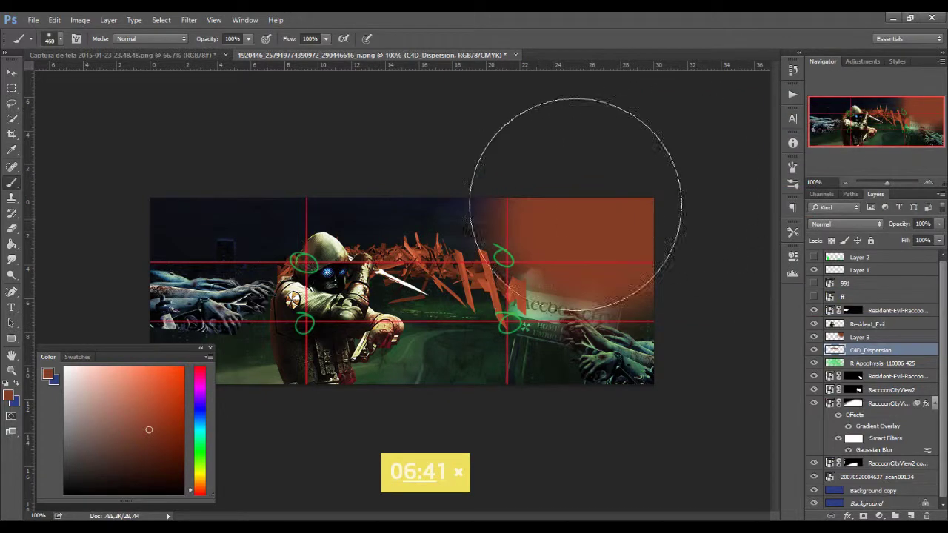
click(815, 338)
Step: Enlarge the shards to about 186%, shift them up-left, and move them below RaccoonCityView2
key(ctrl+t)
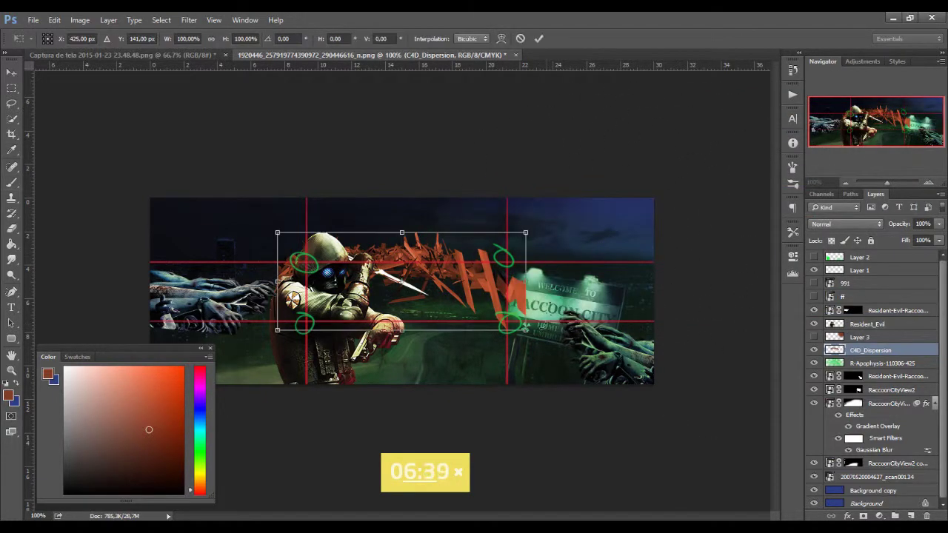
drag(522, 328, 719, 400)
drag(662, 323, 640, 305)
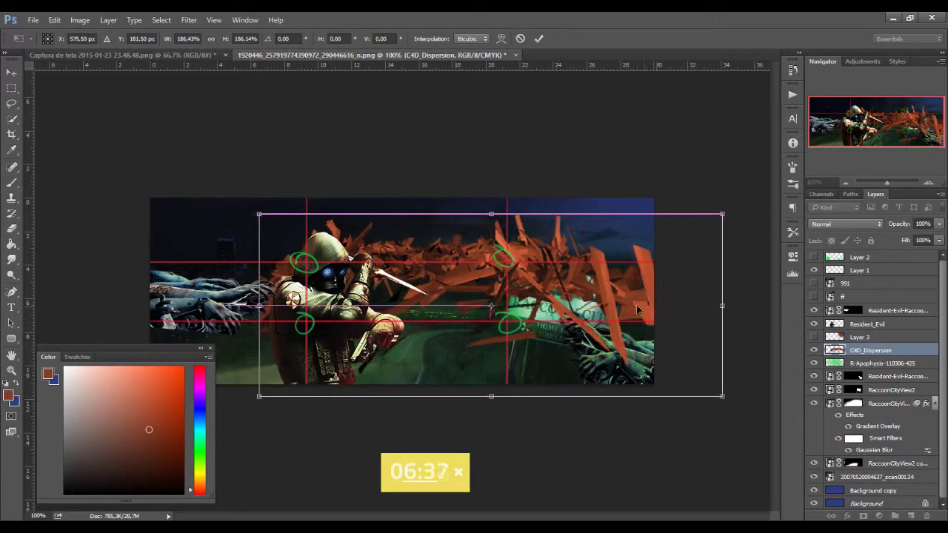
key(Return)
drag(853, 389, 838, 407)
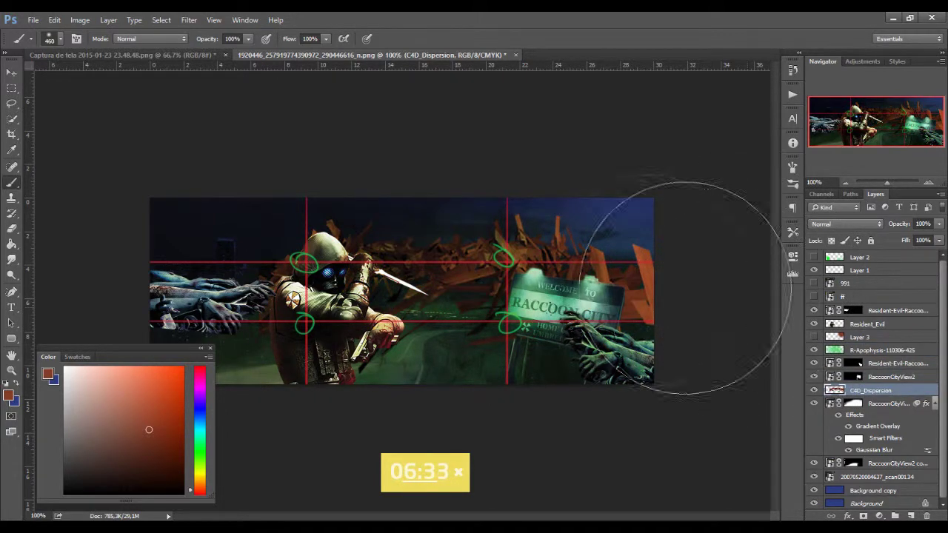
Step: Set the shards' blend mode to Color Dodge and duplicate the layer
click(858, 224)
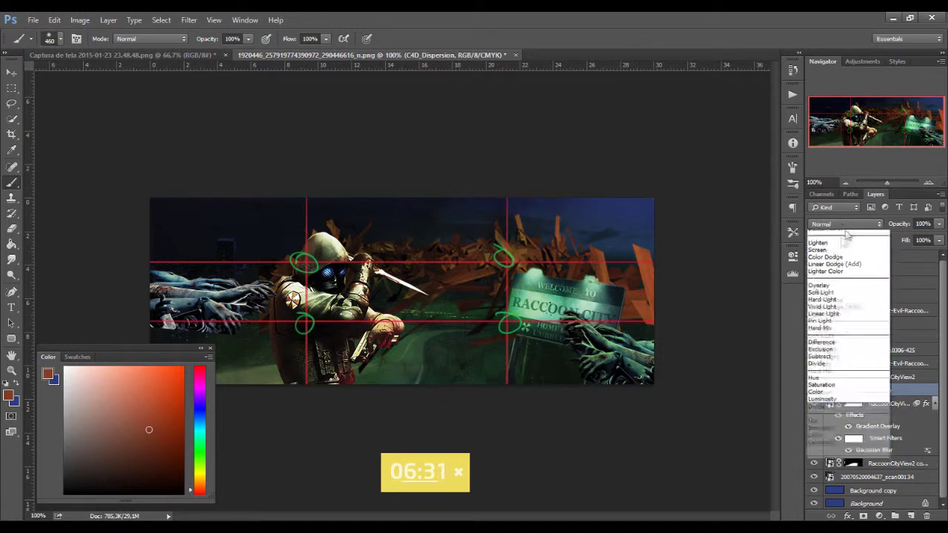
click(837, 307)
key(shift+plus)
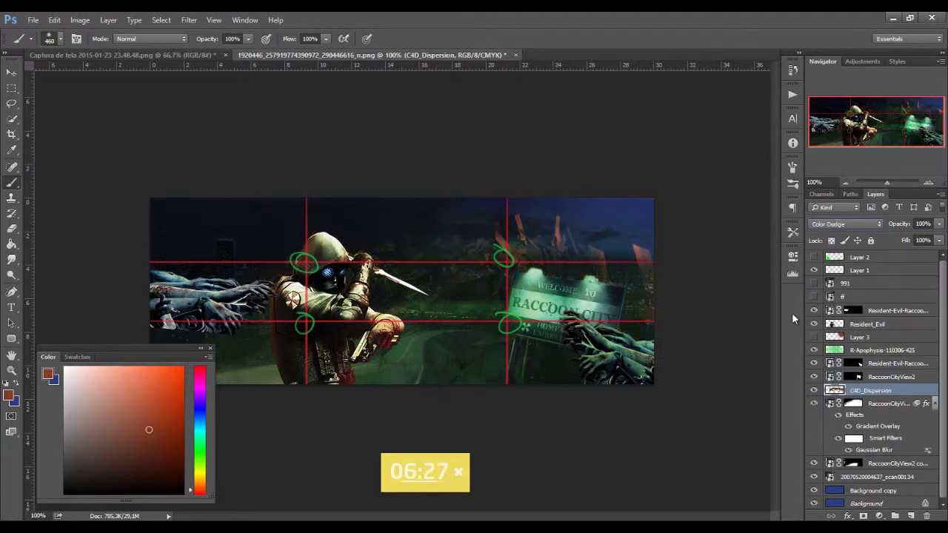
key(ctrl+j)
key(ctrl+t)
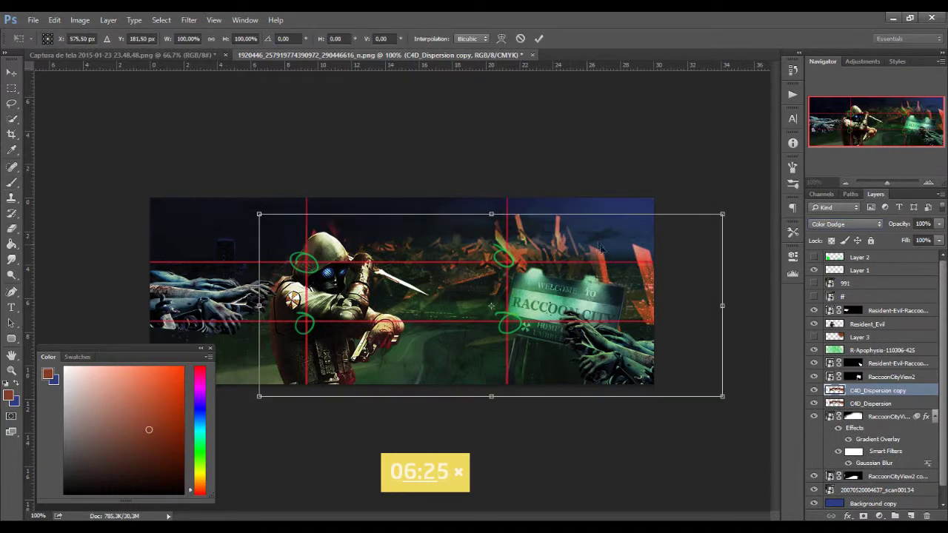
Step: Flip the shard copy horizontally and position it on the banner's left side
right_click(599, 249)
click(673, 411)
drag(649, 315, 459, 304)
drag(311, 300, 338, 280)
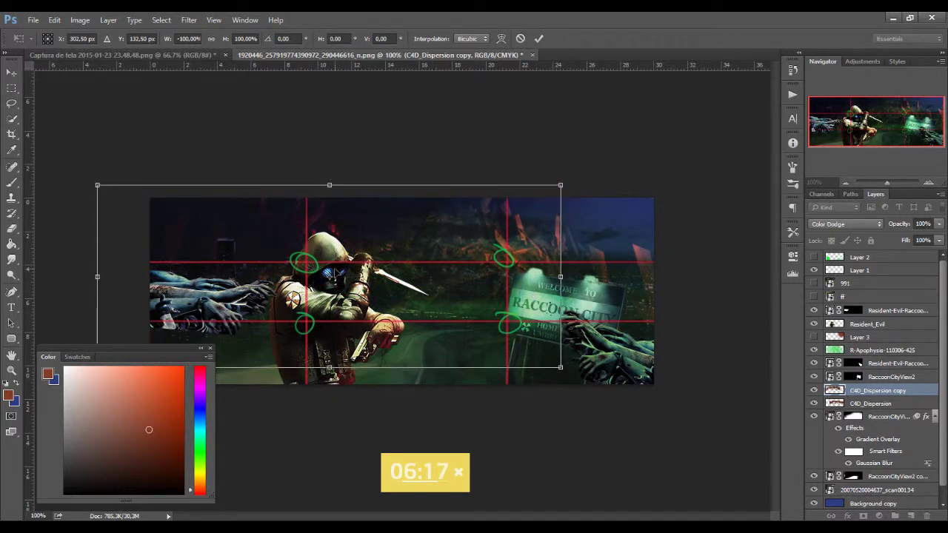
key(Return)
key(b)
Step: Move the copy above Resident_Evil, erase parts, and brighten its midtones in Levels
drag(858, 391, 858, 323)
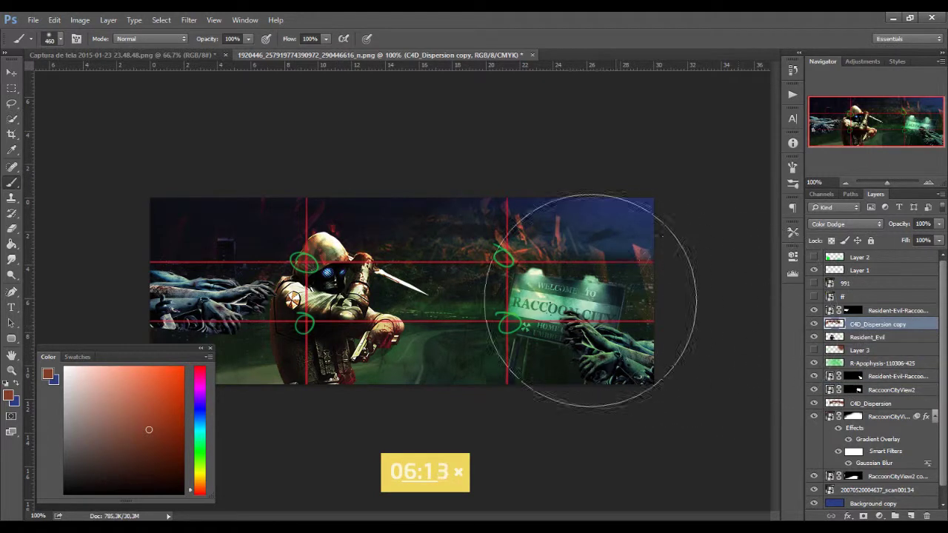
click(815, 325)
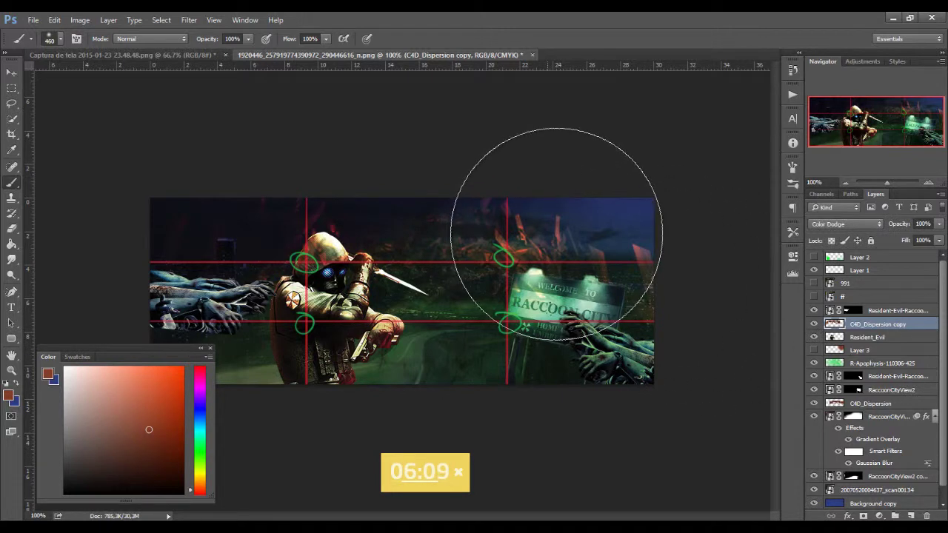
key(e)
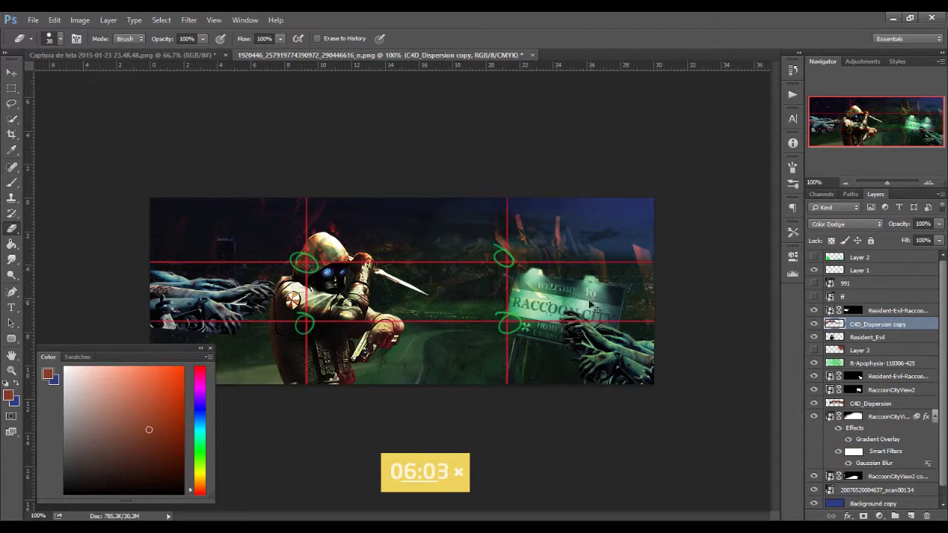
key(ctrl+l)
drag(780, 250, 727, 251)
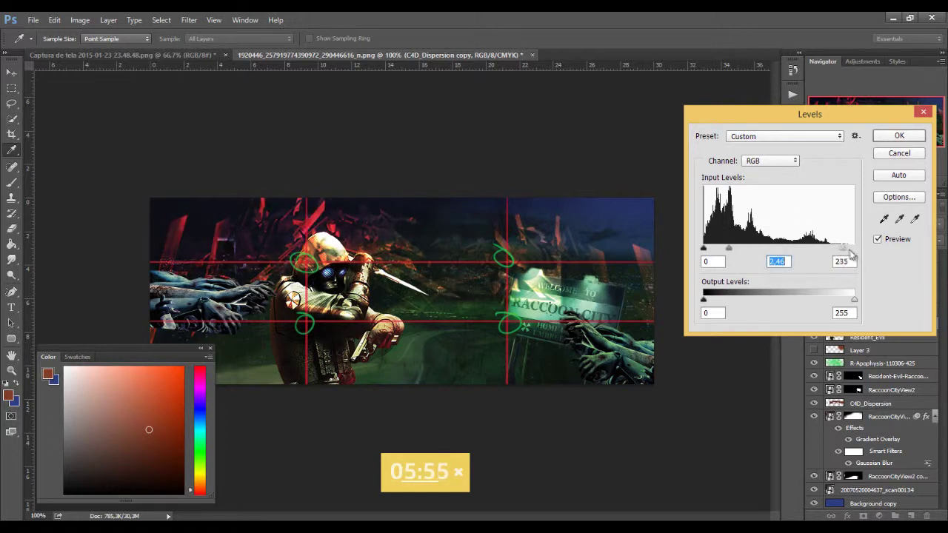
Step: Confirm the Levels, nudge the mirrored shards into place, and mask C4D_Dispersion copy
key(Tab)
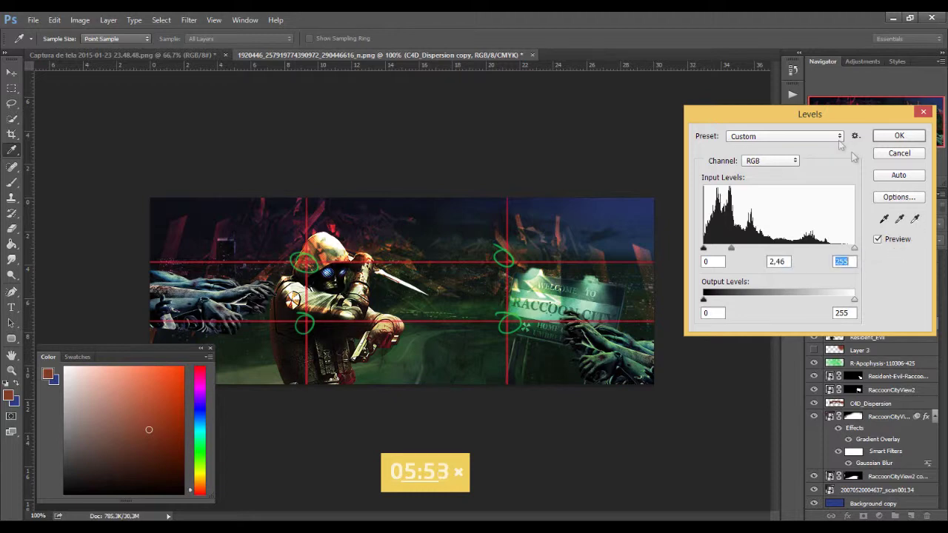
click(888, 137)
mouse_move(352, 242)
mouse_down()
mouse_move(354, 230)
mouse_move(364, 272)
mouse_up()
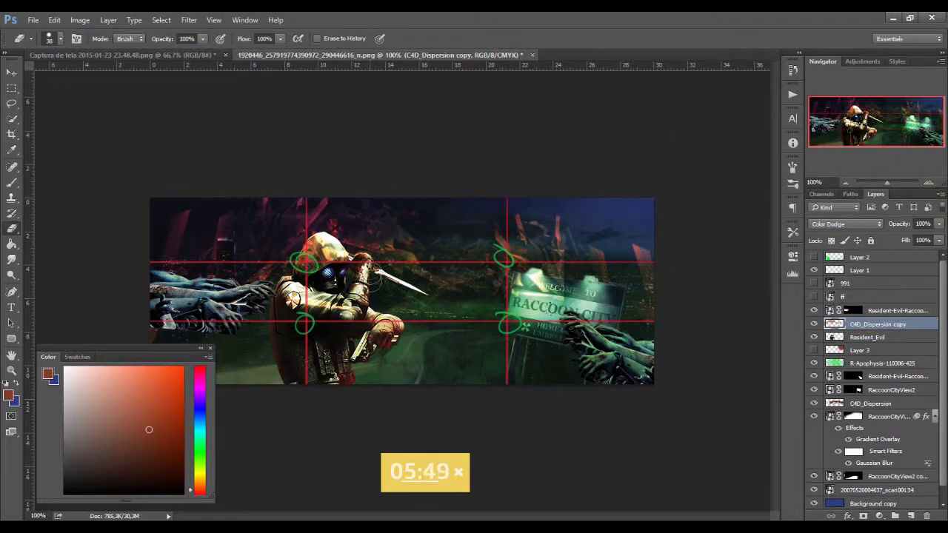
drag(344, 330, 356, 298)
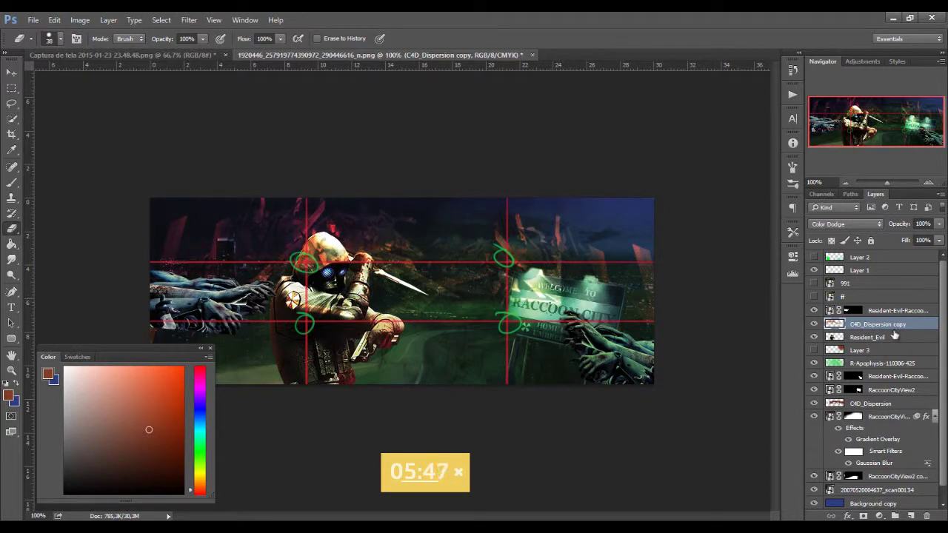
key(b)
click(866, 516)
key(d)
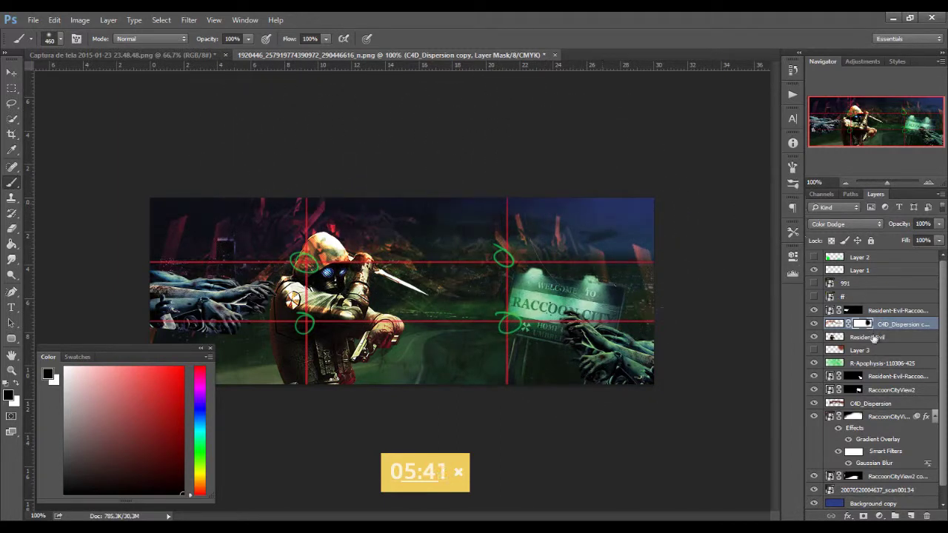
click(814, 337)
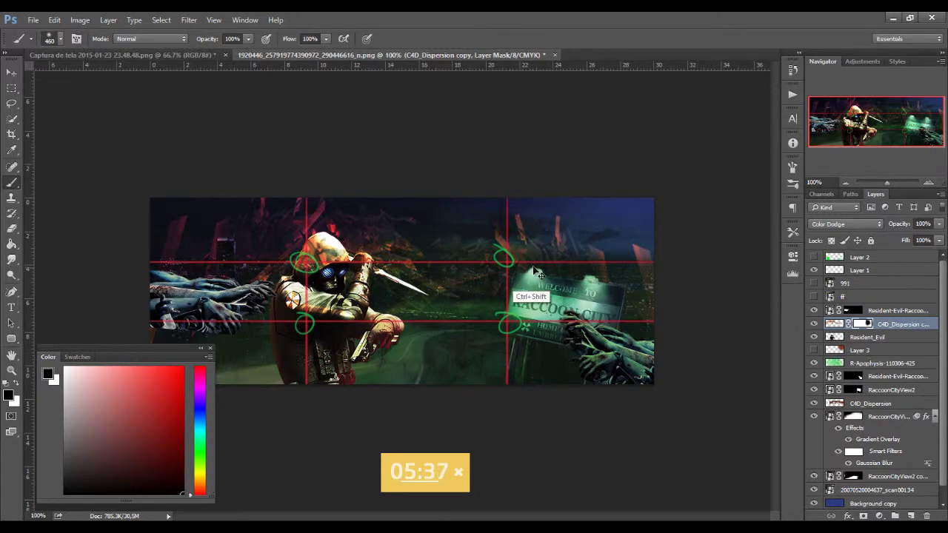
Step: Save the banner as backup.psd in Photoshop format, then re-show the # reference layer
key(ctrl+s)
text(b)
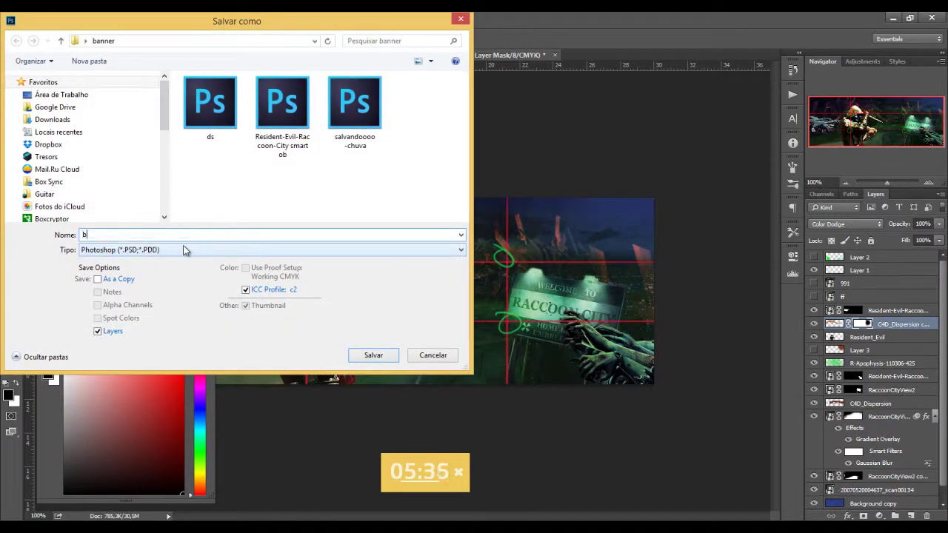
text(ackup)
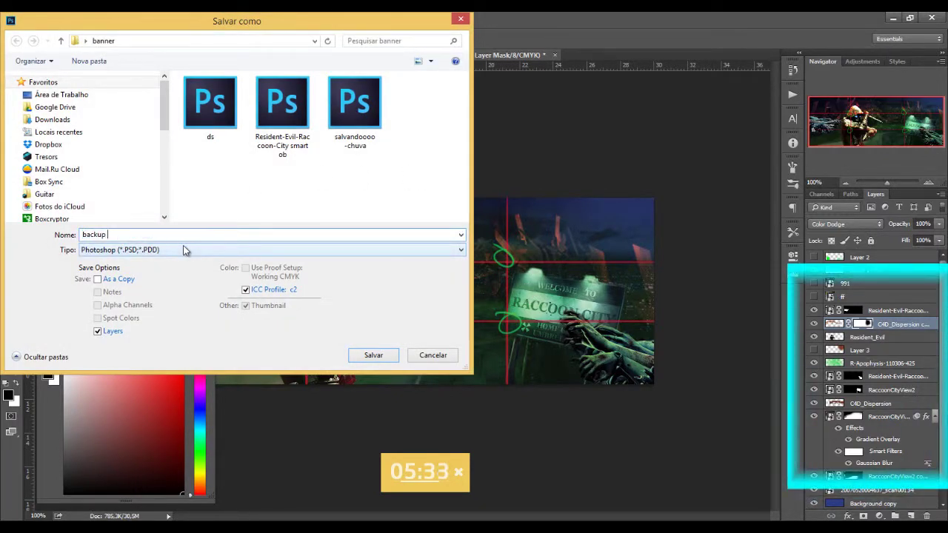
text( +D)
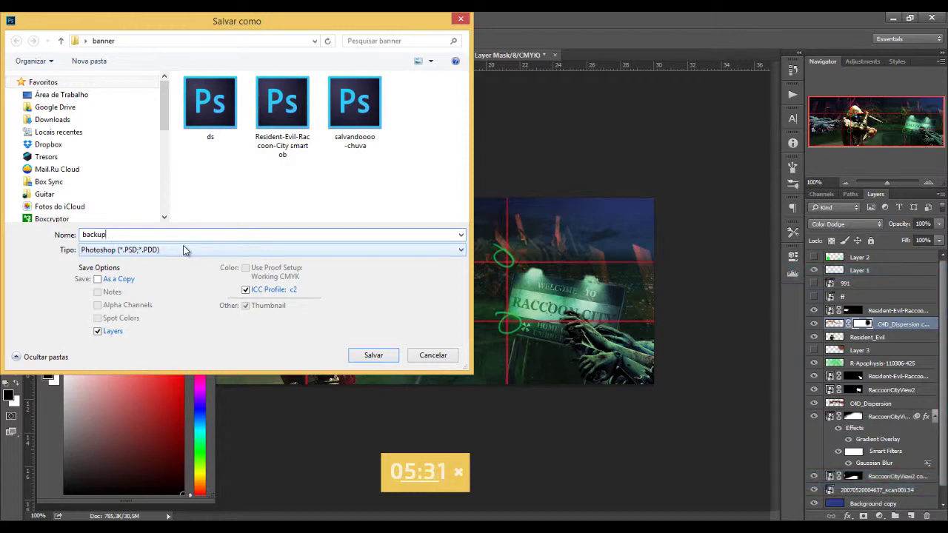
key(Return)
key(Return)
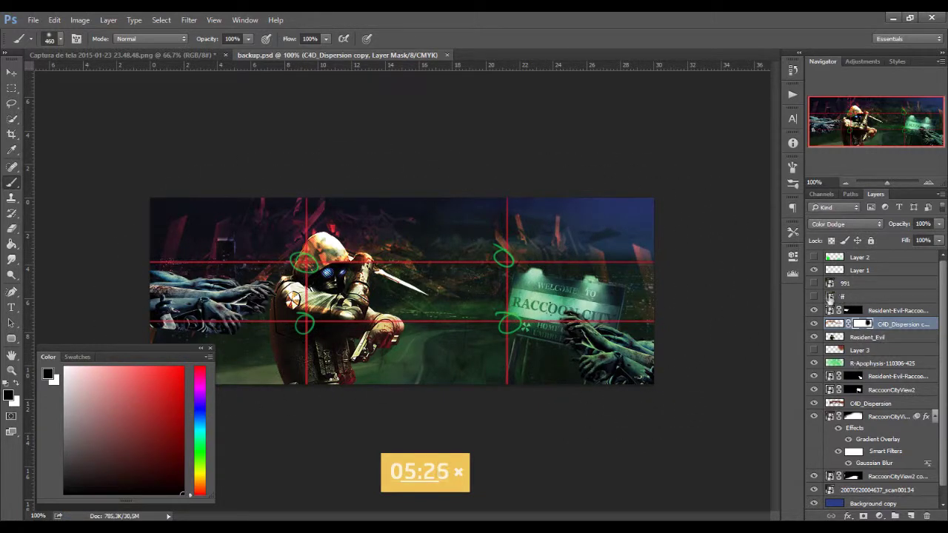
click(816, 296)
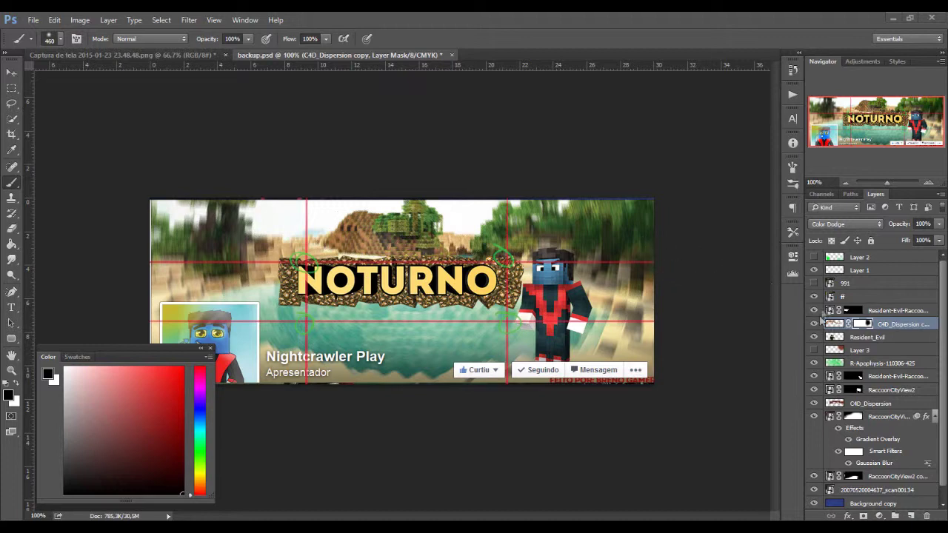
Step: Delete the # and 991 reference layers
click(815, 296)
click(815, 284)
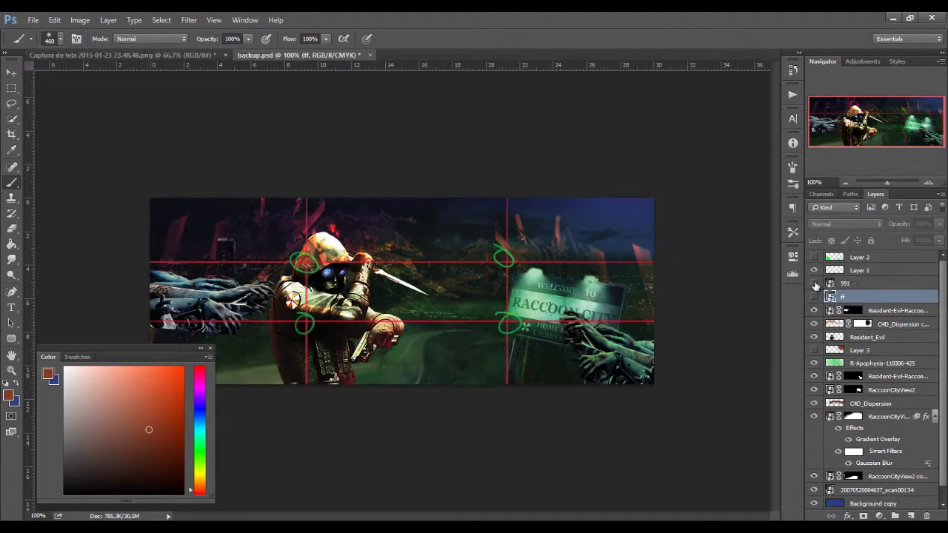
click(815, 284)
shift+click(856, 286)
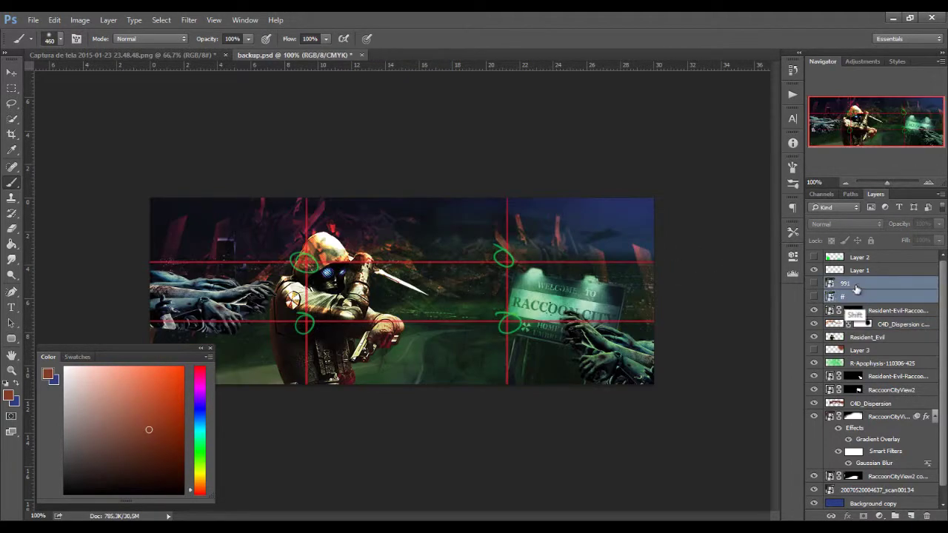
key(Delete)
Step: Toggle Layer 2, RaccoonCityView, R-Apophysis, C4D_Dispersion and sign layers to compare the image
click(815, 257)
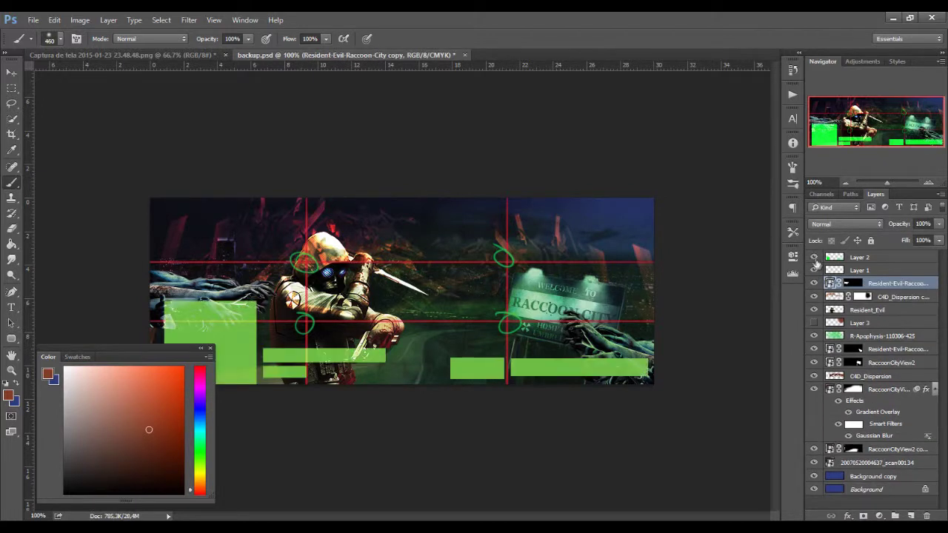
click(815, 257)
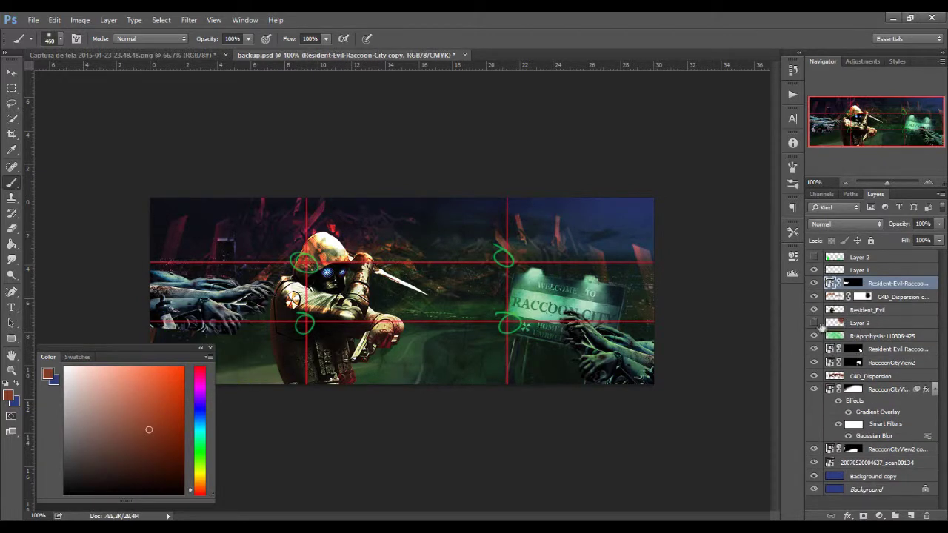
click(815, 389)
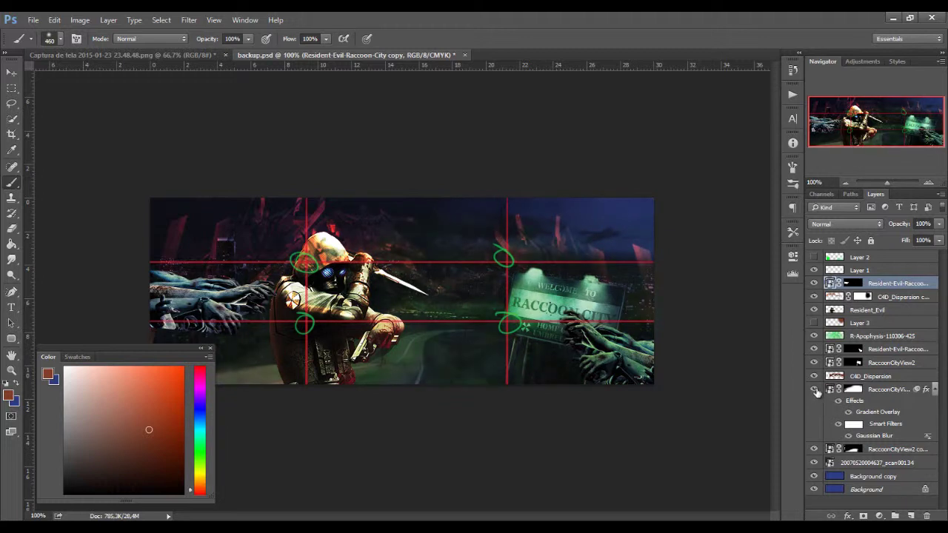
click(815, 377)
click(814, 362)
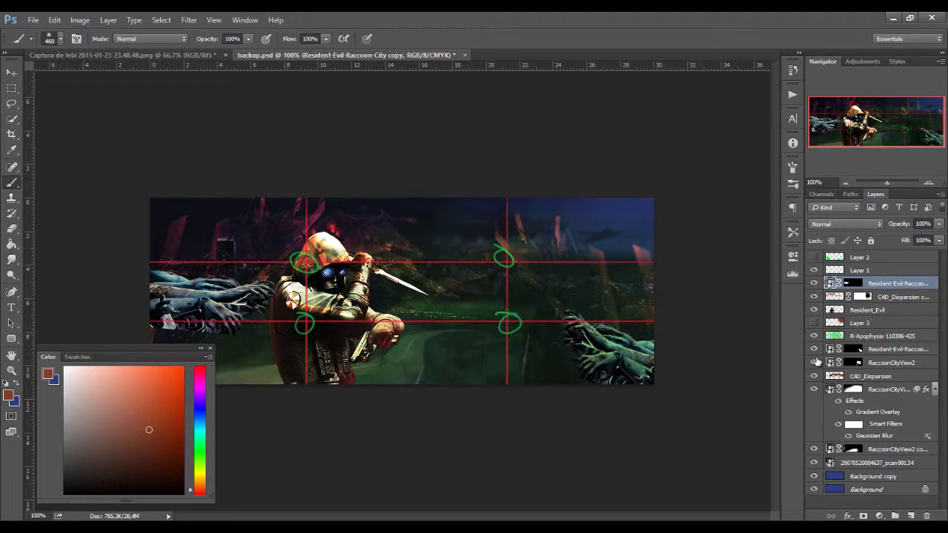
click(815, 336)
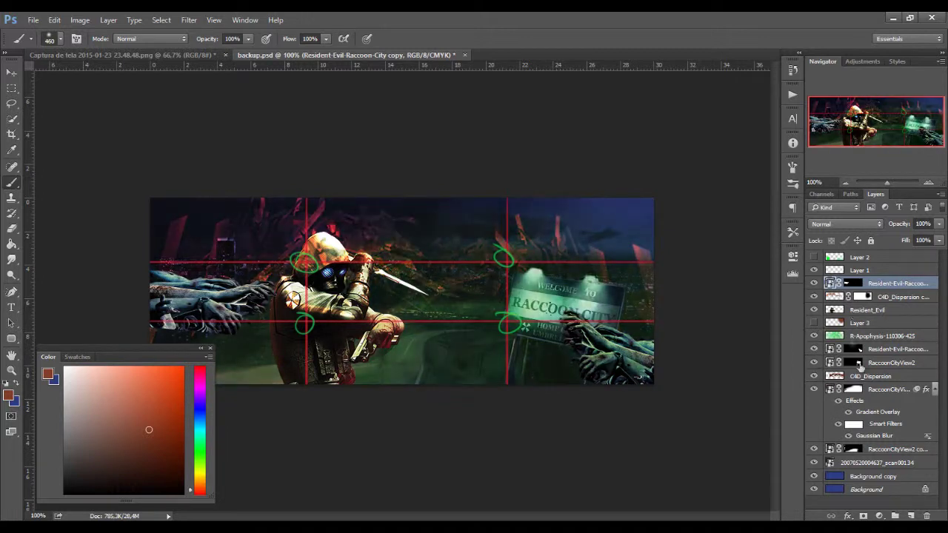
click(815, 449)
click(815, 450)
click(814, 376)
click(814, 349)
Step: Move the zombie-hands layers below the R-Apophysis-110306-425 layer
click(889, 324)
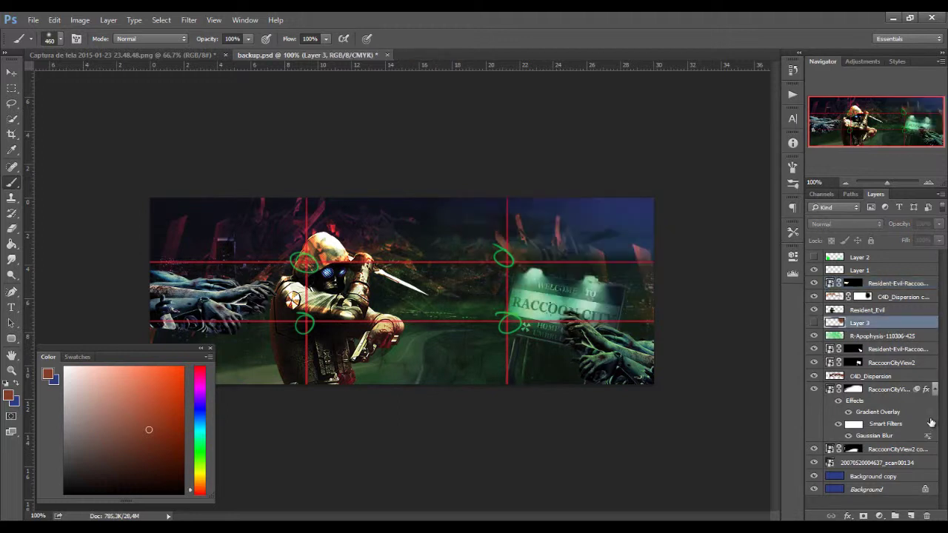
click(814, 311)
drag(871, 288, 819, 338)
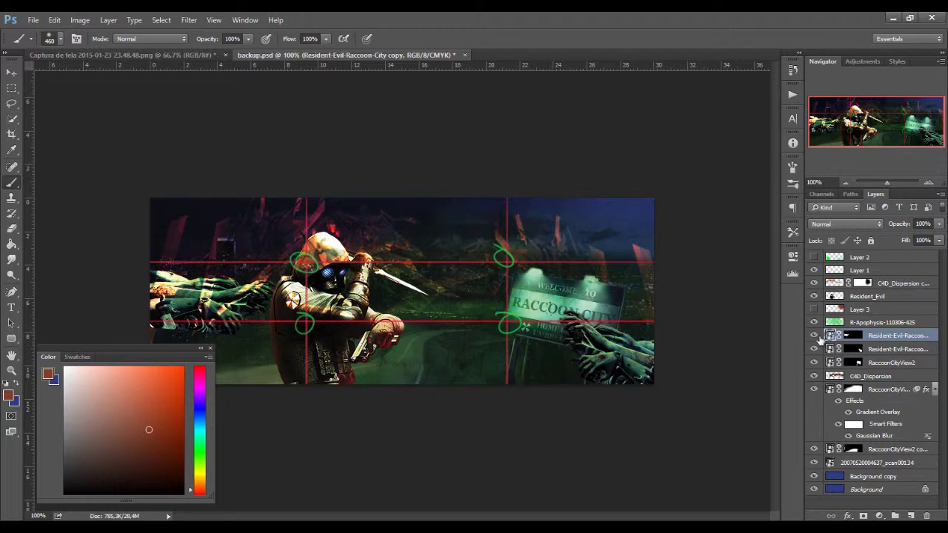
drag(902, 339, 792, 323)
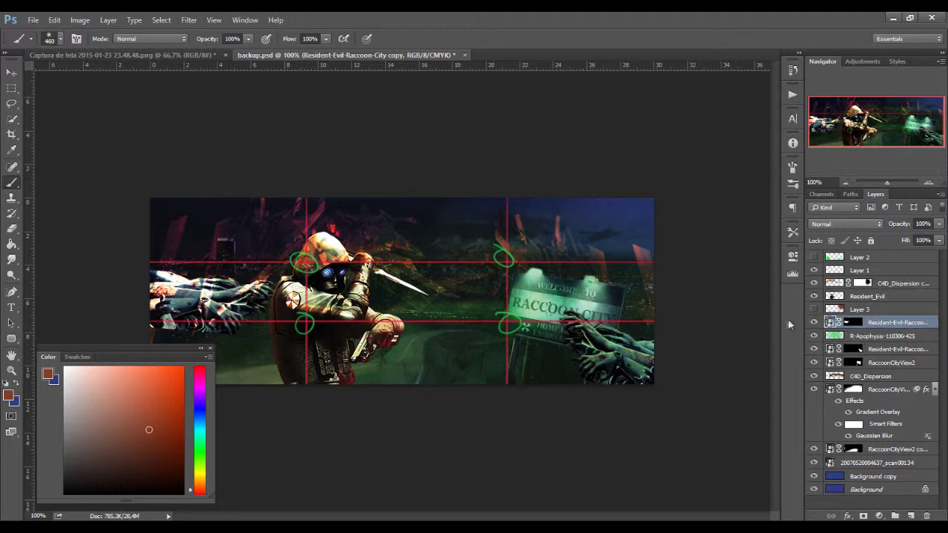
drag(884, 327, 882, 342)
Step: Group both zombie-hand layers and name the group mão
ctrl+click(895, 350)
key(ctrl+g)
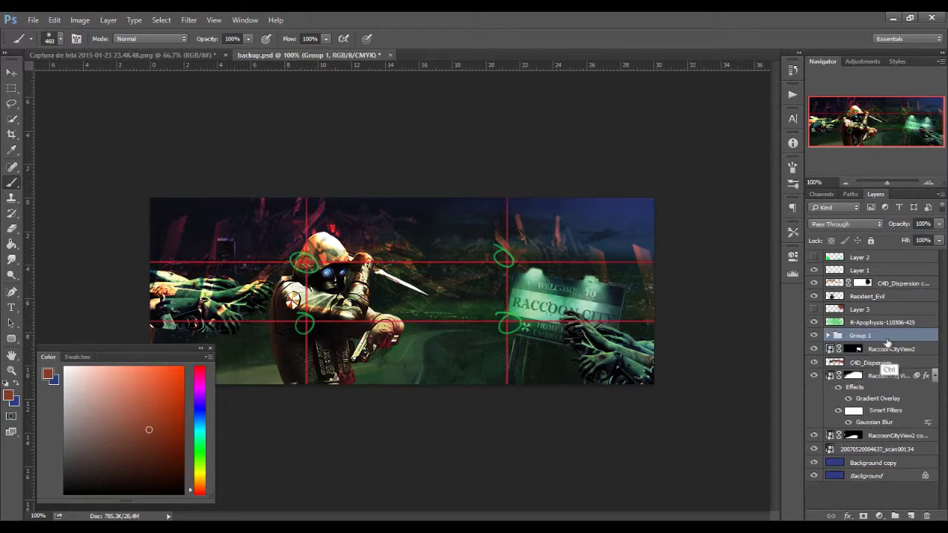
double_click(874, 338)
key(Escape)
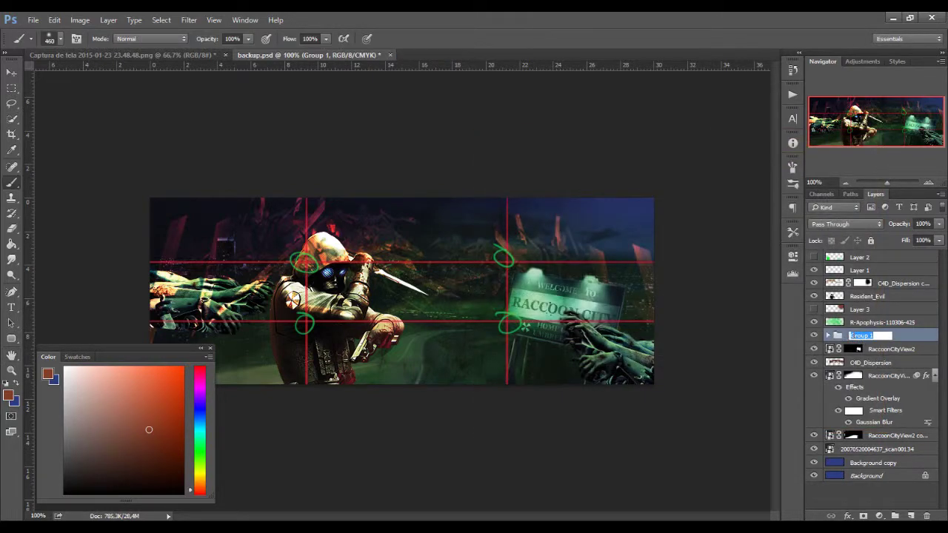
text(mão)
key(Return)
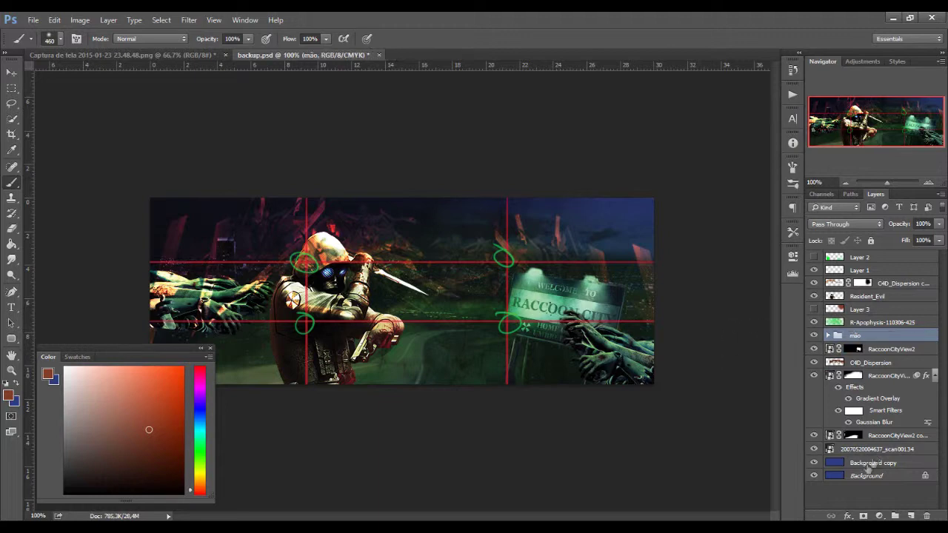
click(849, 516)
Step: Give the mão group Blend If Underlying Layer split ranges of 0/56 and 233/255
click(877, 403)
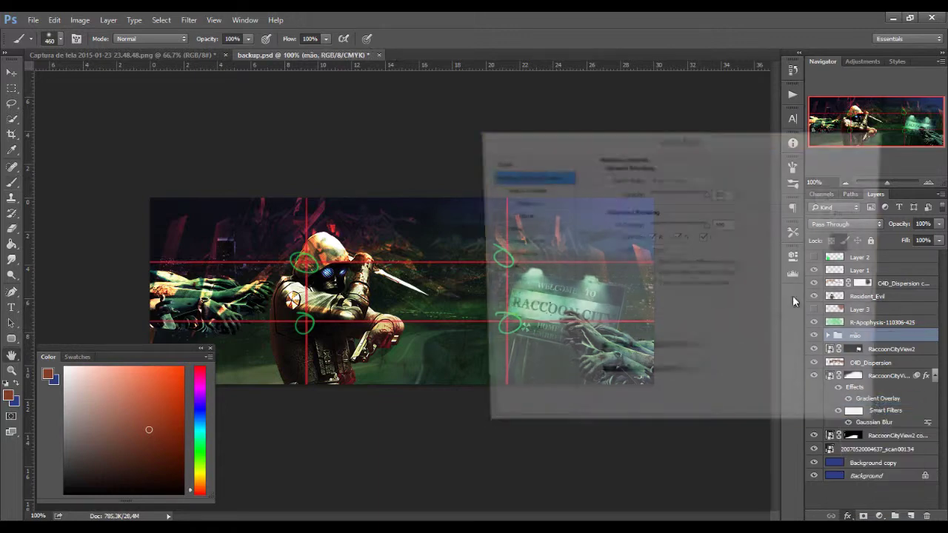
key(alt)
drag(607, 386, 613, 390)
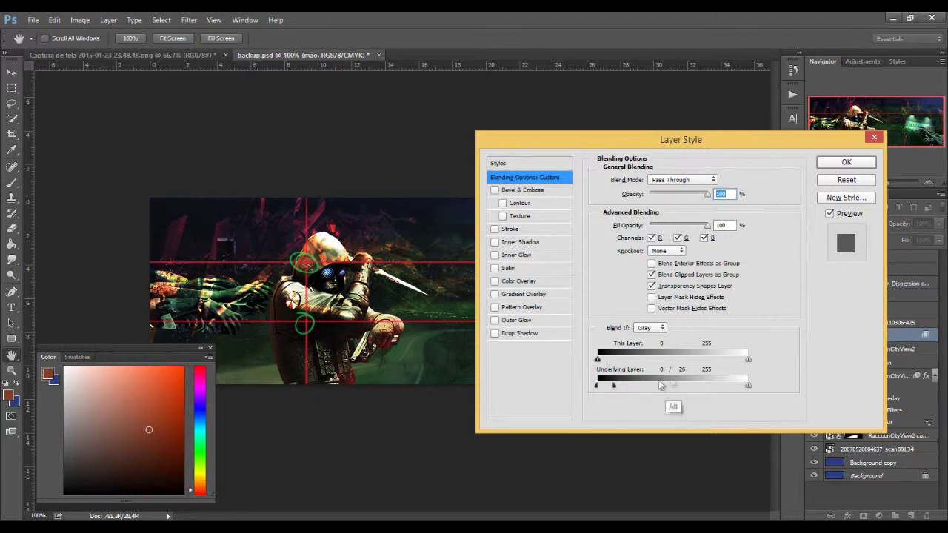
mouse_move(612, 386)
mouse_down()
mouse_move(644, 386)
mouse_move(579, 389)
mouse_move(613, 386)
mouse_up()
key(alt)
mouse_move(682, 146)
mouse_down()
mouse_move(477, 91)
mouse_move(333, 68)
mouse_move(392, 48)
mouse_up()
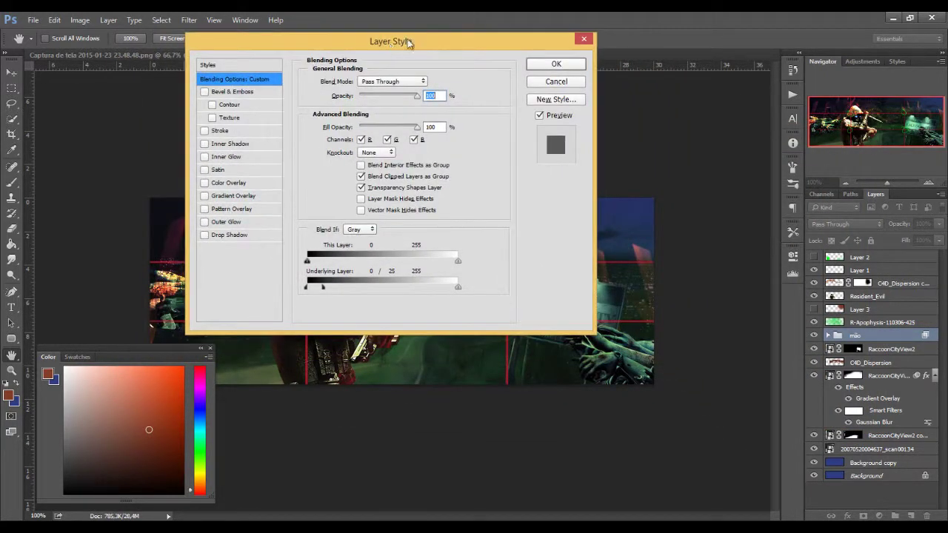
drag(459, 289, 447, 289)
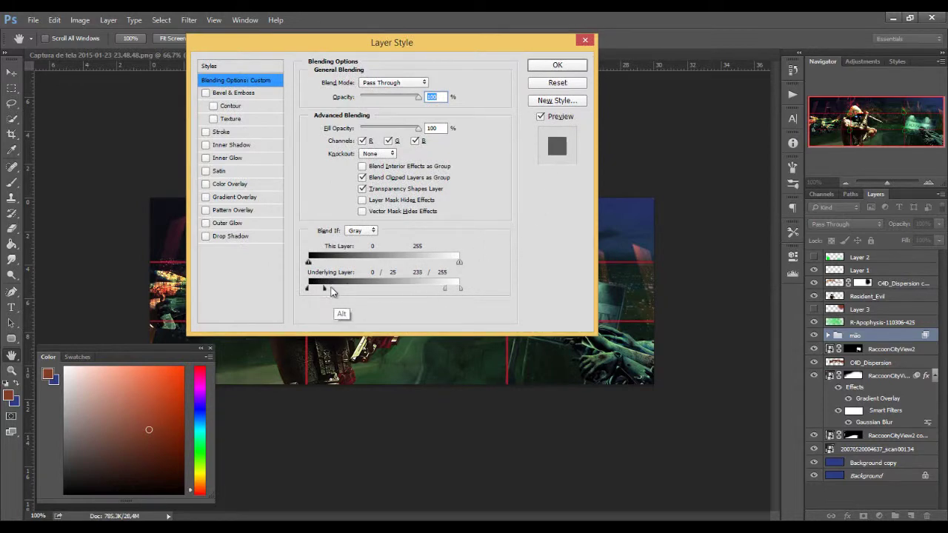
mouse_move(323, 288)
mouse_down()
mouse_move(353, 288)
mouse_move(338, 289)
mouse_move(343, 296)
mouse_up()
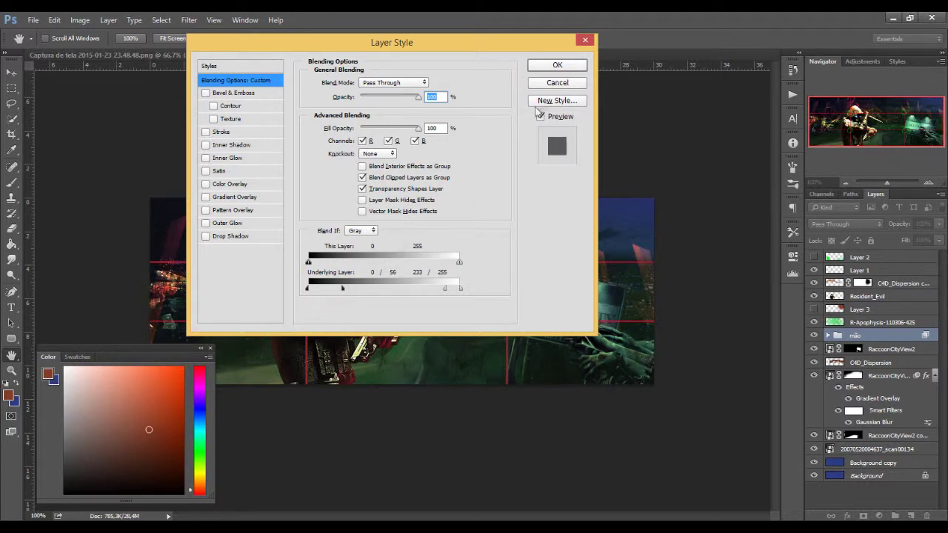
click(557, 66)
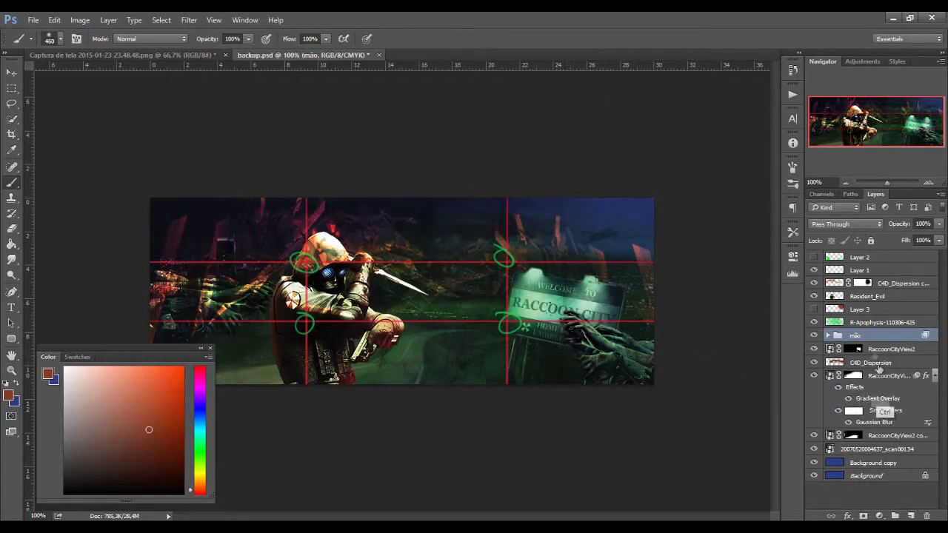
Step: Add a Levels layer clipped to the mão group, with the midtone slider at 1.97
click(880, 516)
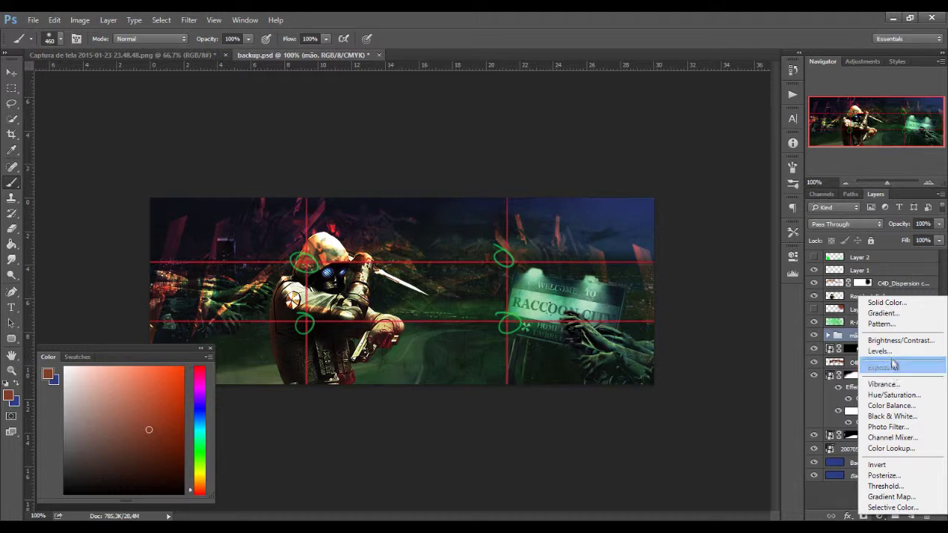
click(893, 351)
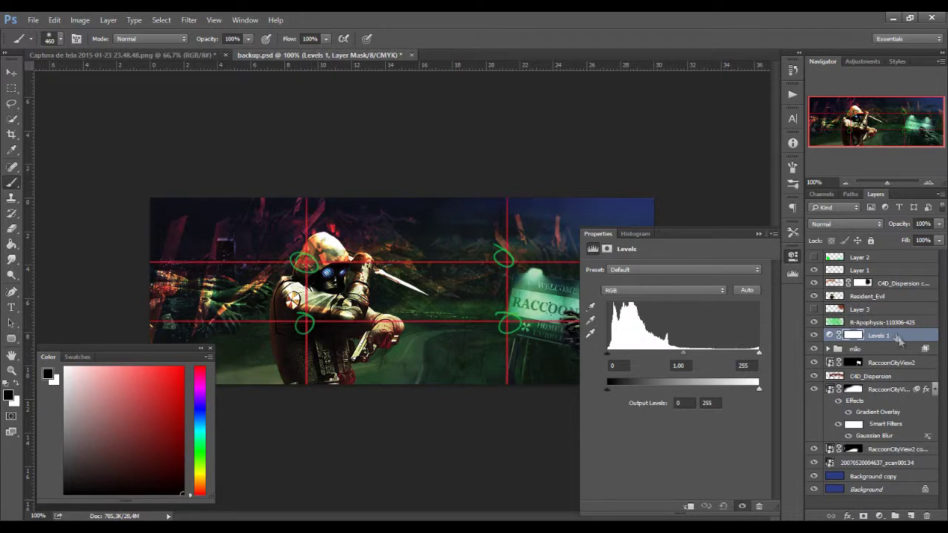
right_click(898, 338)
click(859, 276)
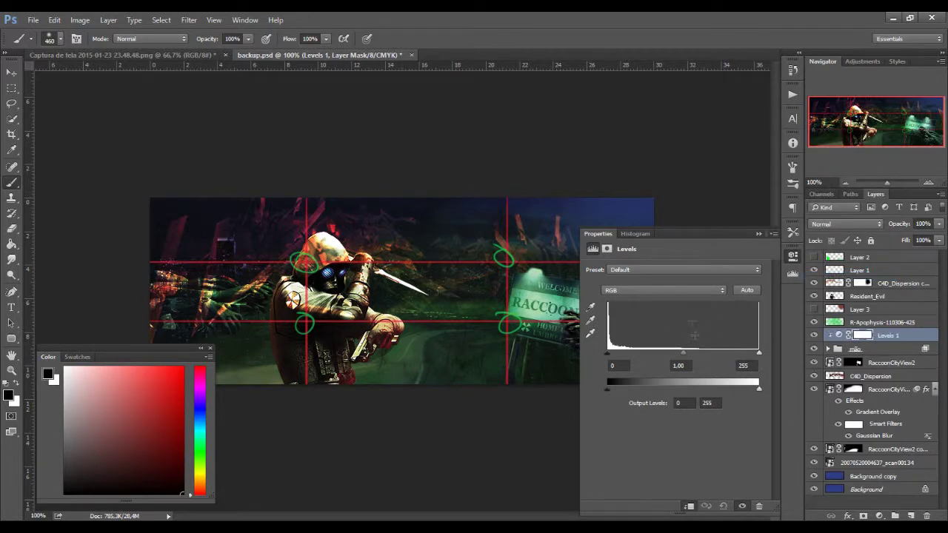
drag(687, 356, 681, 355)
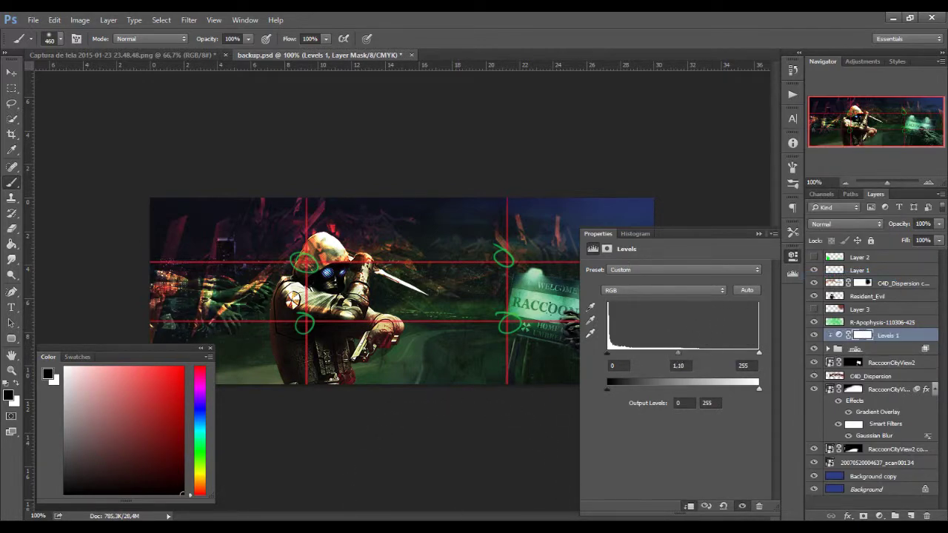
drag(678, 353, 645, 355)
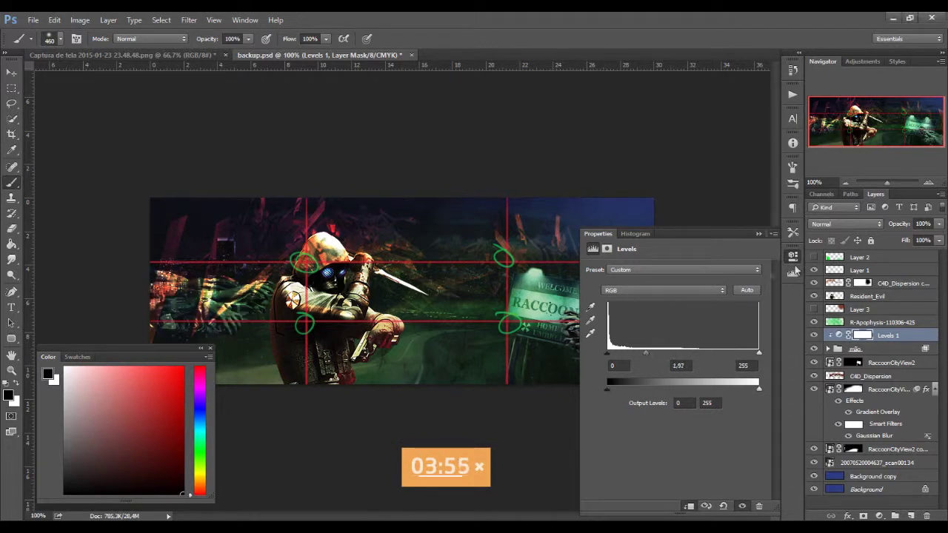
click(758, 235)
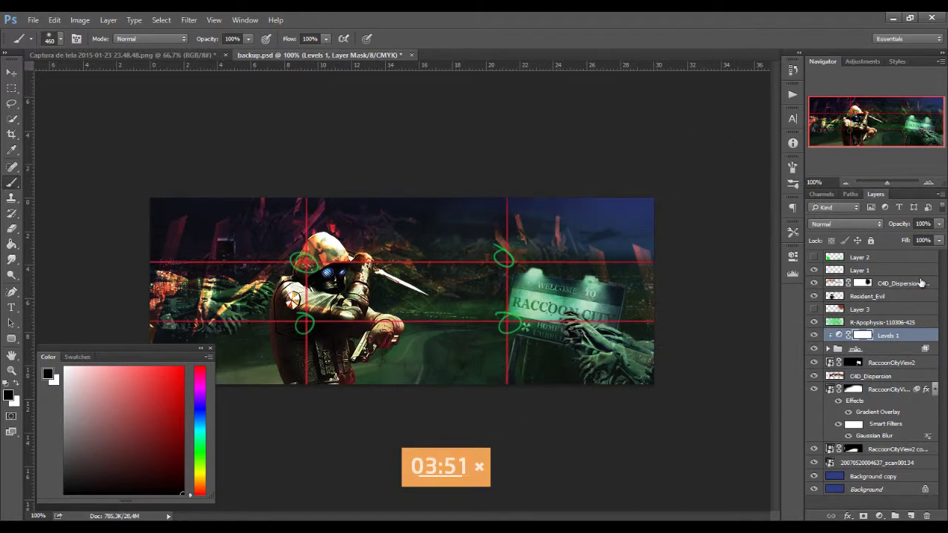
Step: Type a TEXTO title across the banner's centre and size it to 50 pt
key(t)
drag(418, 262, 606, 307)
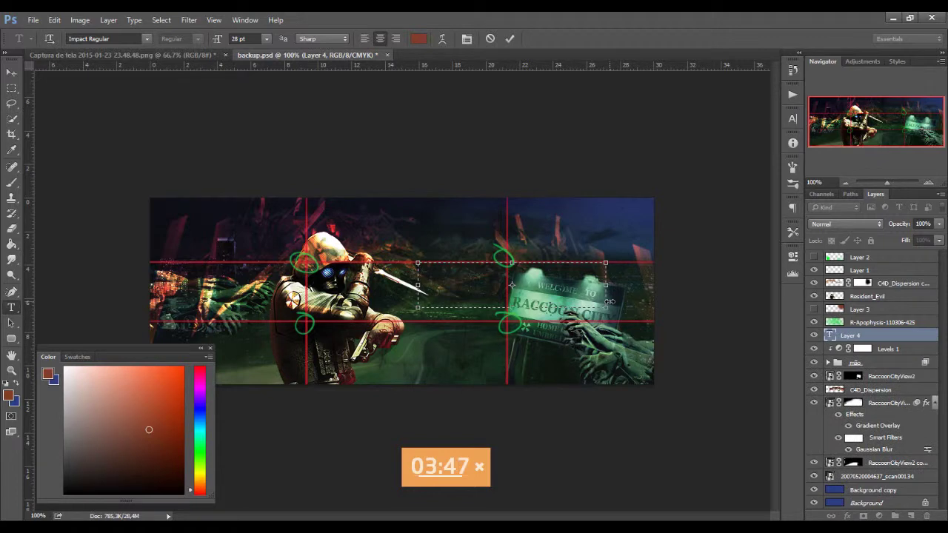
text(texto)
key(ctrl+Return)
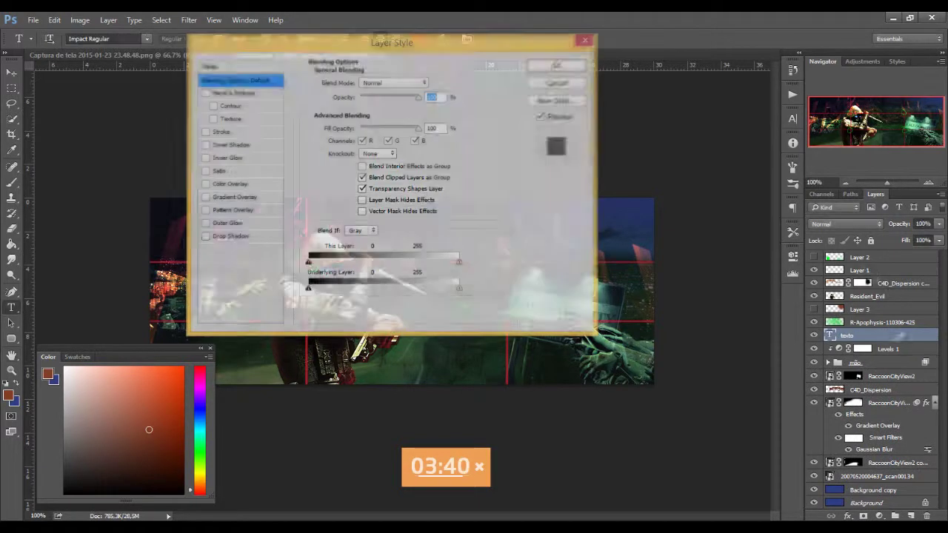
click(511, 268)
key(ctrl+a)
click(128, 38)
key(Tab)
text(120)
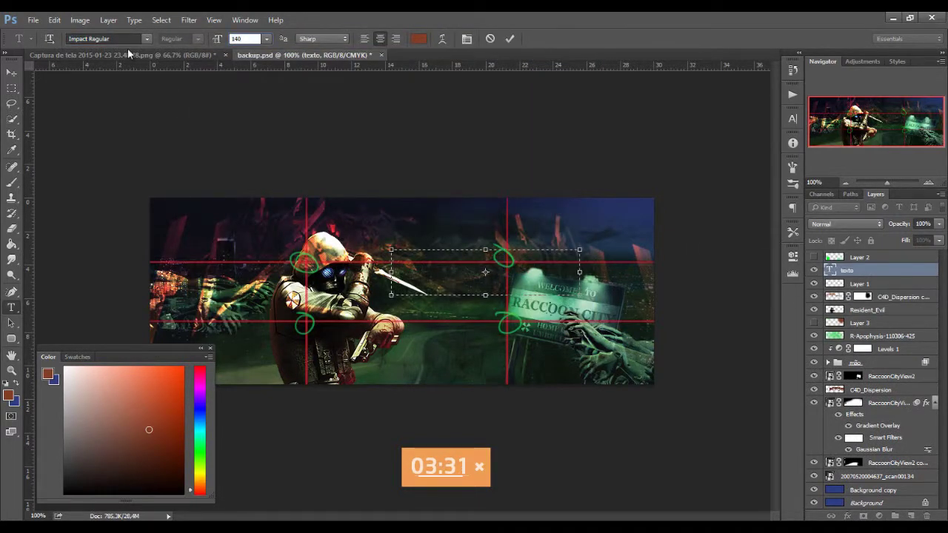
text(50)
key(Return)
key(ctrl+Return)
Step: Colour the TEXTO title light green, checking against the reference screenshot
click(128, 55)
click(297, 339)
click(304, 54)
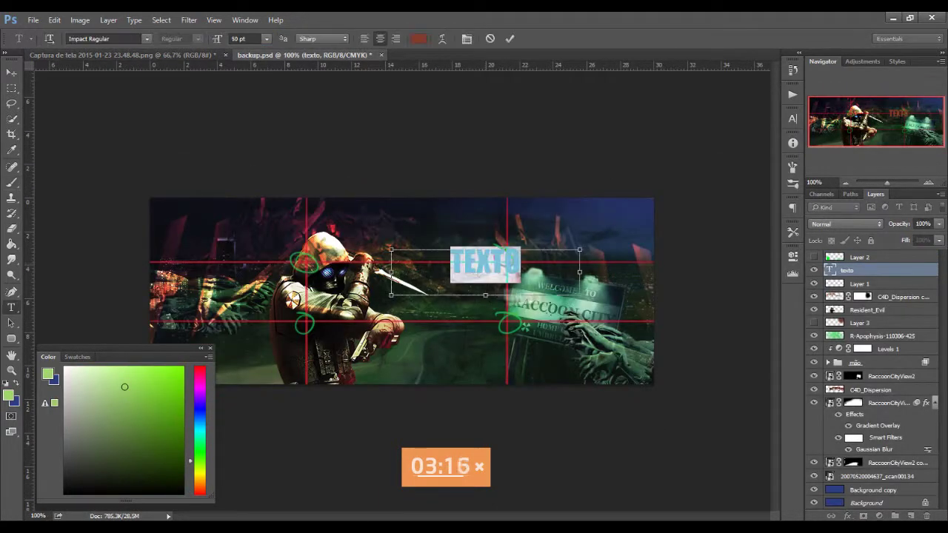
click(419, 38)
click(48, 374)
click(820, 340)
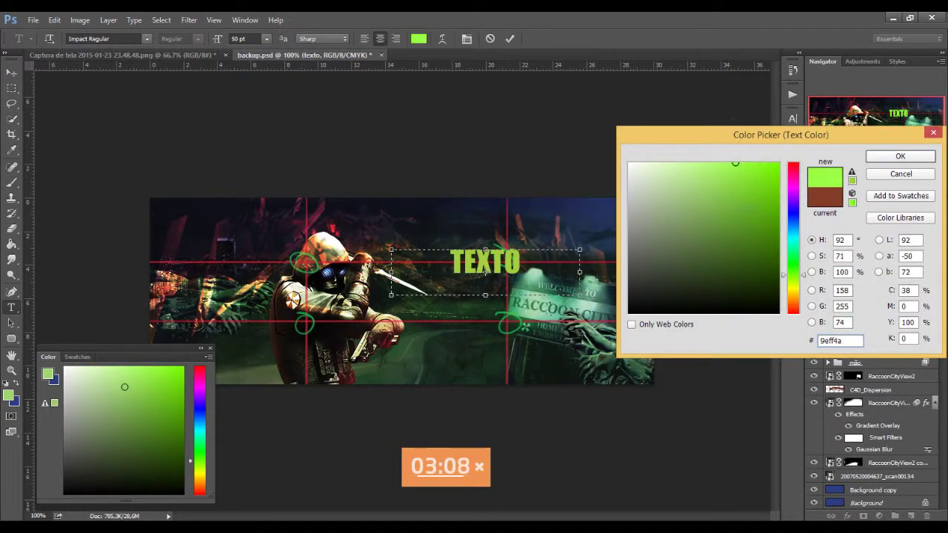
key(Return)
Step: Place TEXTO copies upper left in white and lower left of the sign in green
mouse_move(485, 261)
mouse_down()
mouse_move(485, 307)
mouse_move(549, 283)
mouse_move(411, 226)
mouse_up()
click(65, 367)
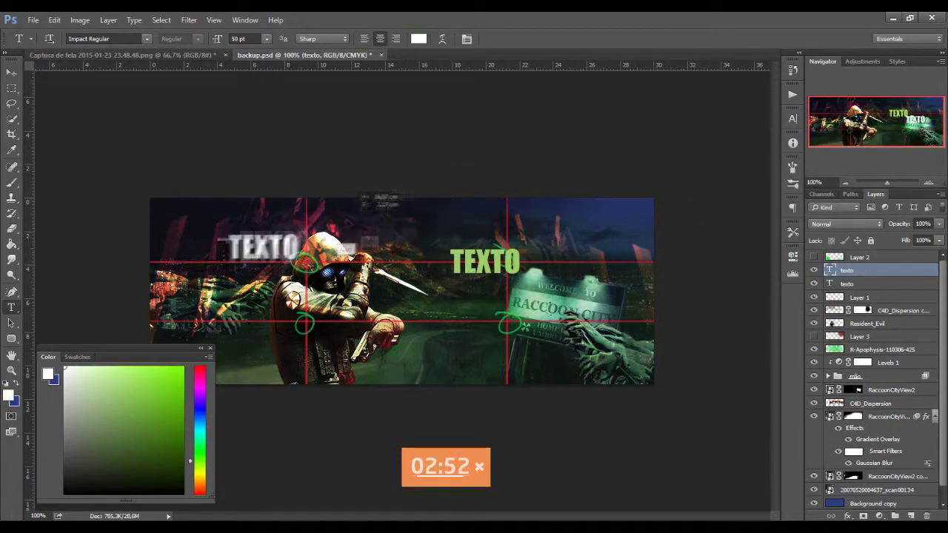
click(847, 284)
drag(485, 262, 465, 321)
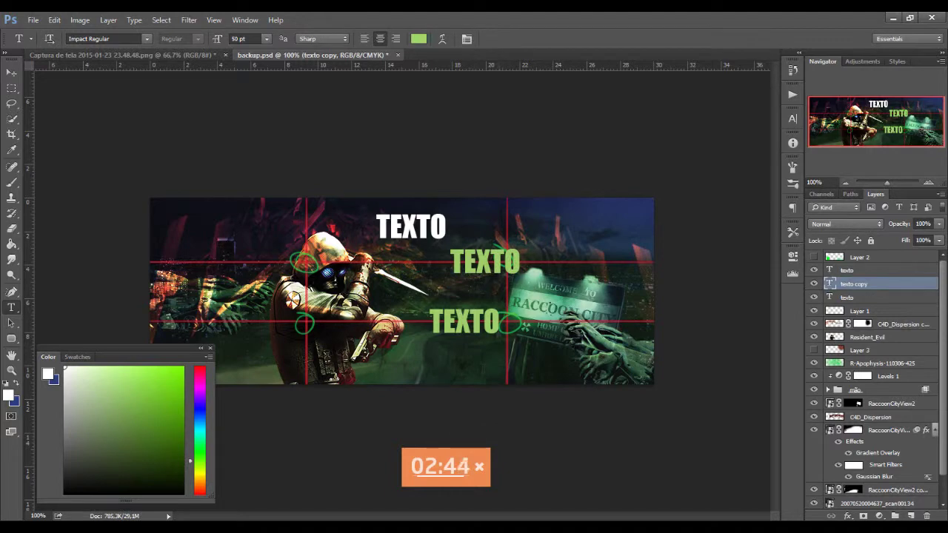
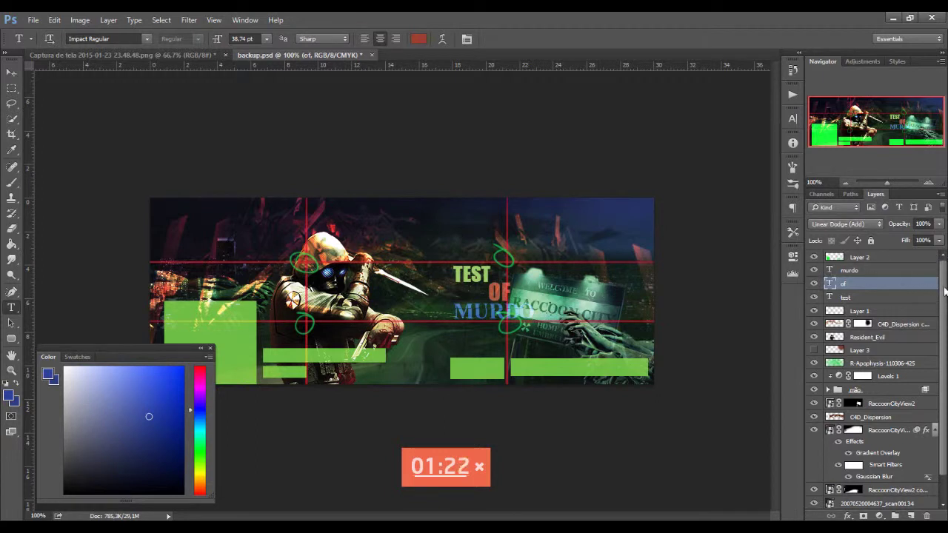
Step: Hide Layer 2 and Layer 1, then nudge the MURDO text slightly left
click(815, 258)
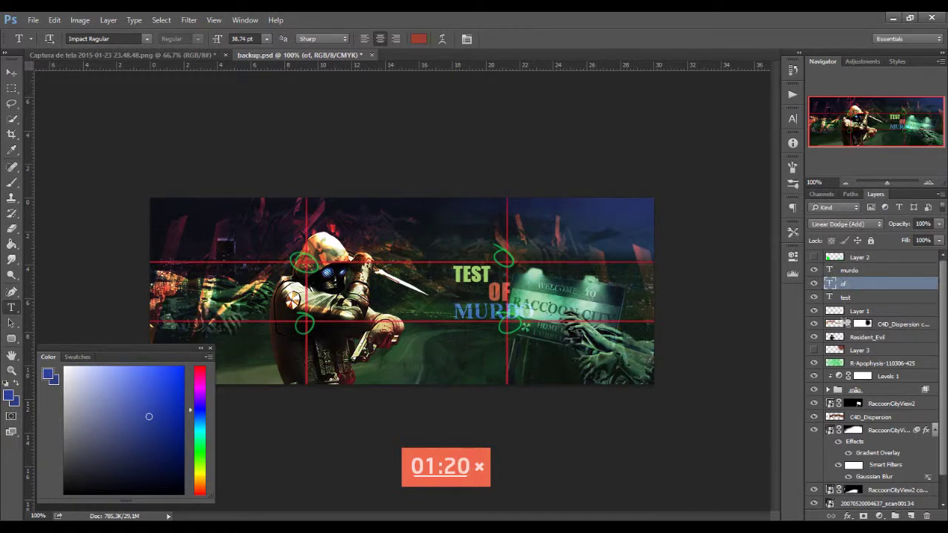
click(815, 312)
ctrl+click(503, 323)
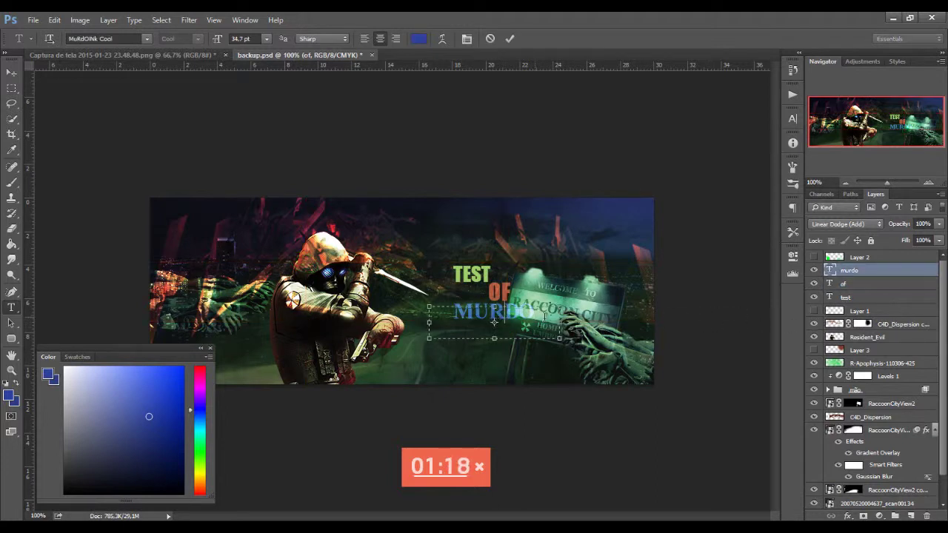
drag(602, 257, 502, 256)
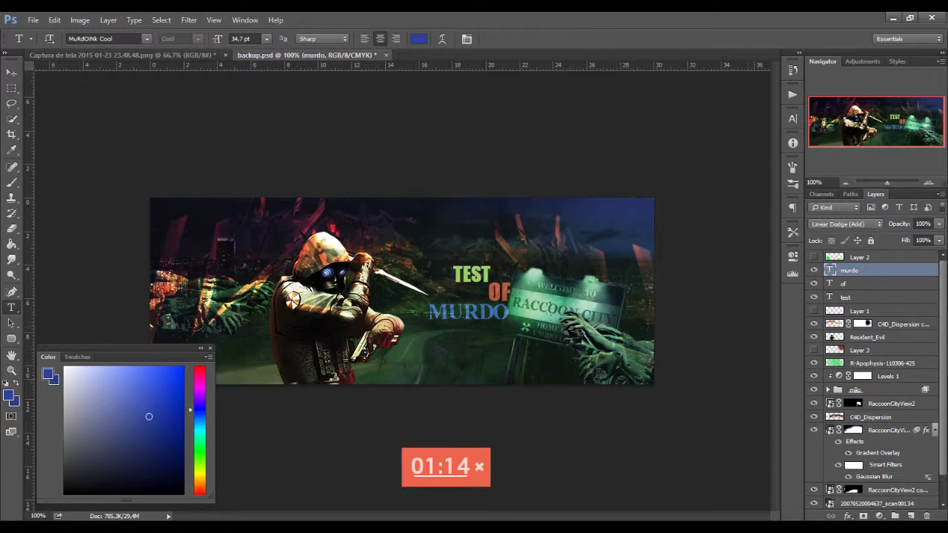
click(892, 312)
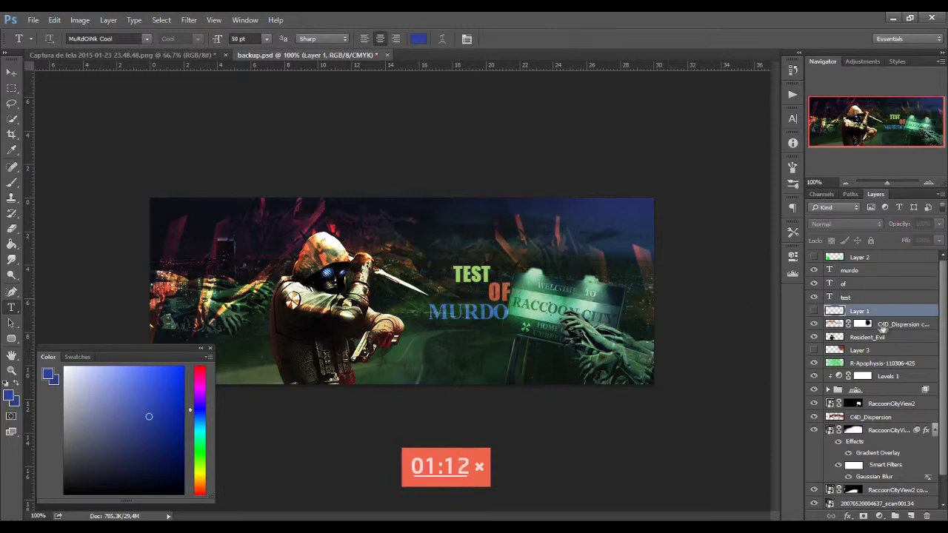
Step: Create two new empty layers with Ctrl+Shift+N and select the entire canvas
key(ctrl+shift+n)
key(Return)
key(ctrl+a)
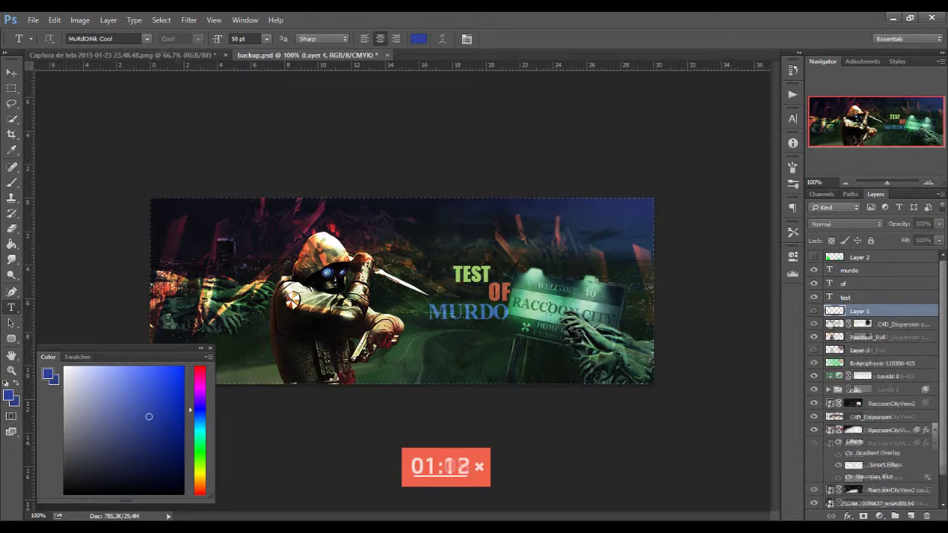
key(ctrl+shift+n)
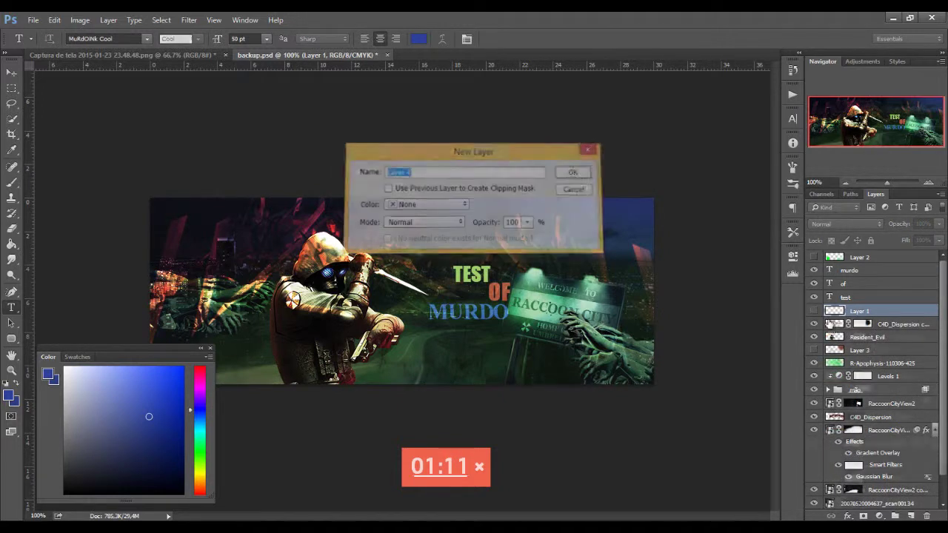
key(Return)
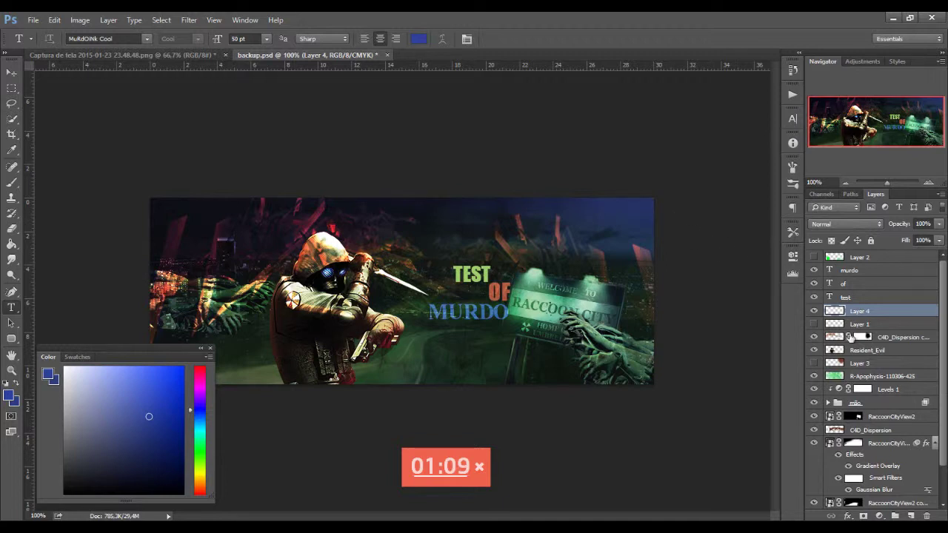
key(ctrl+a)
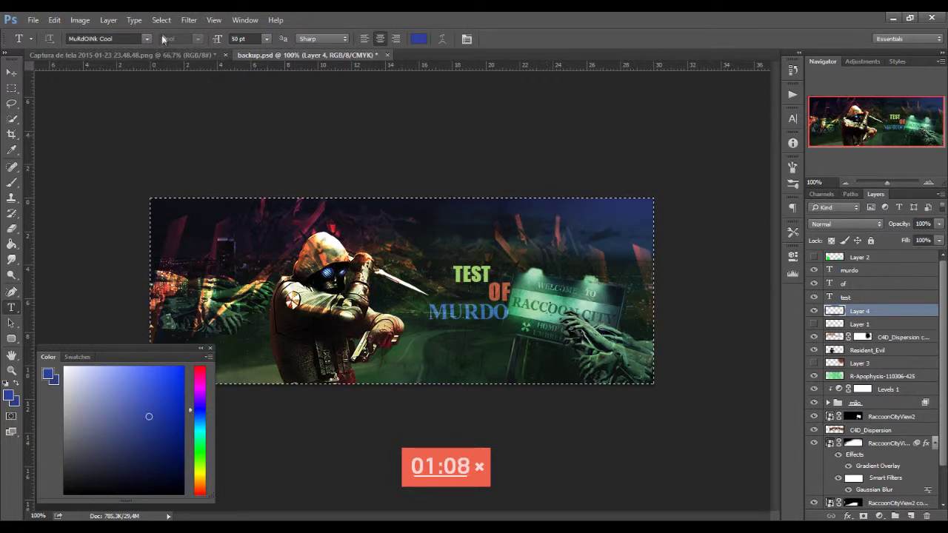
Step: Apply Image with the merged layer in Multiply to copy the whole banner into Layer 4
click(106, 21)
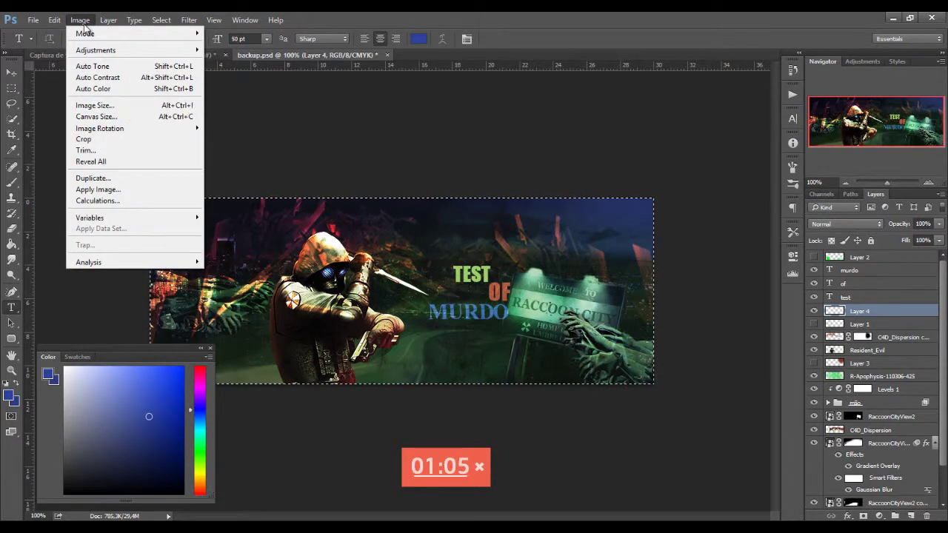
click(122, 191)
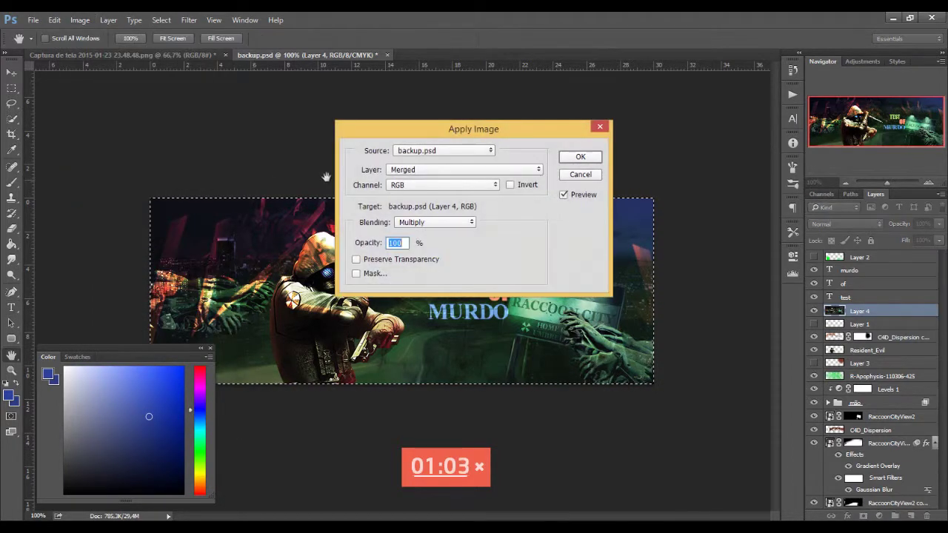
click(578, 155)
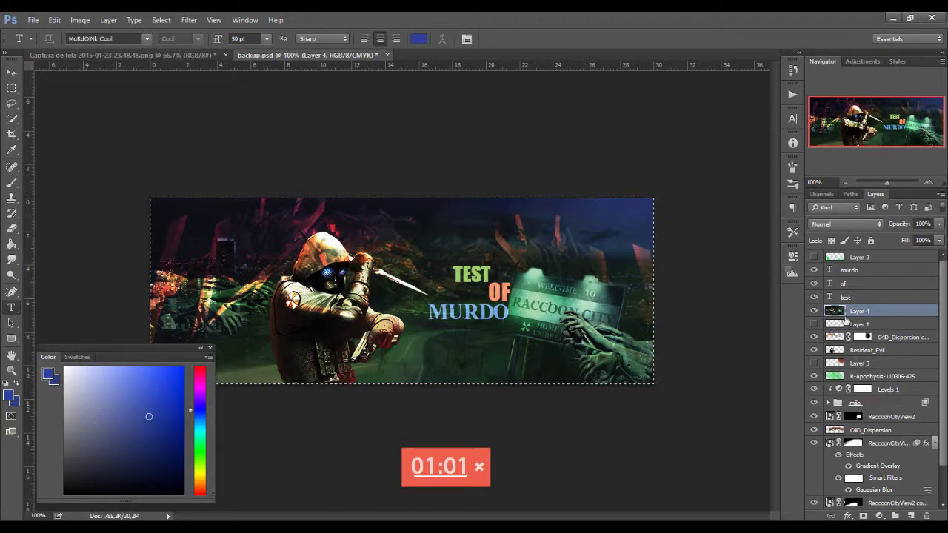
Step: Try shrinking Layer 4 with Free Transform, then undo the resize
key(ctrl+t)
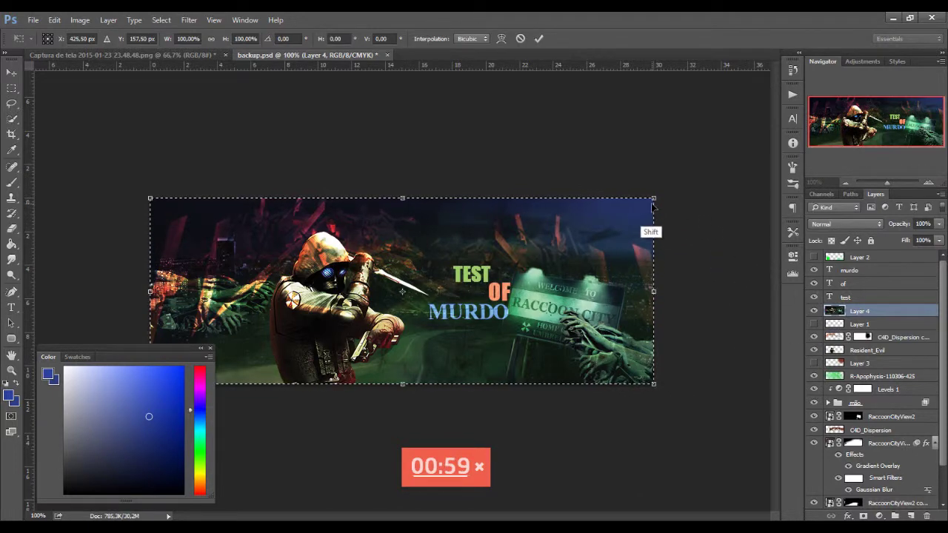
drag(654, 199, 534, 242)
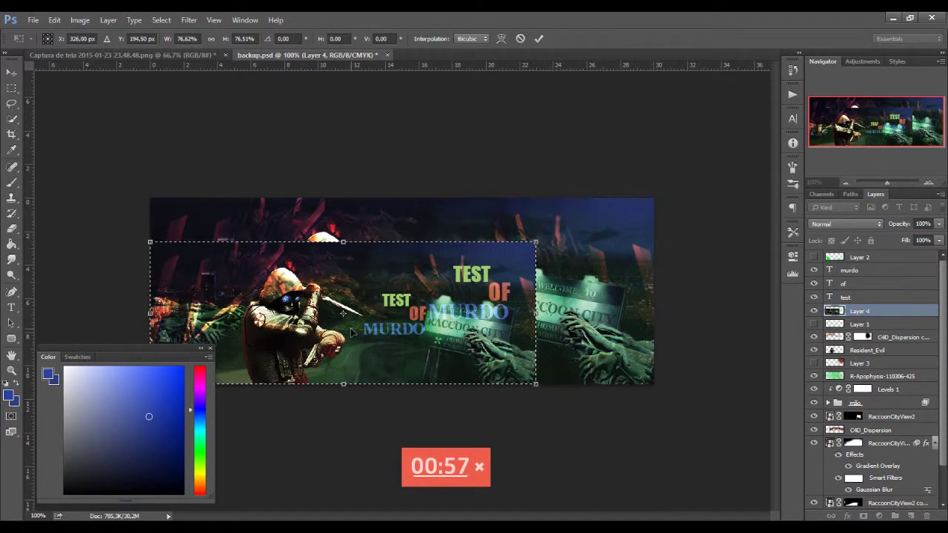
click(11, 307)
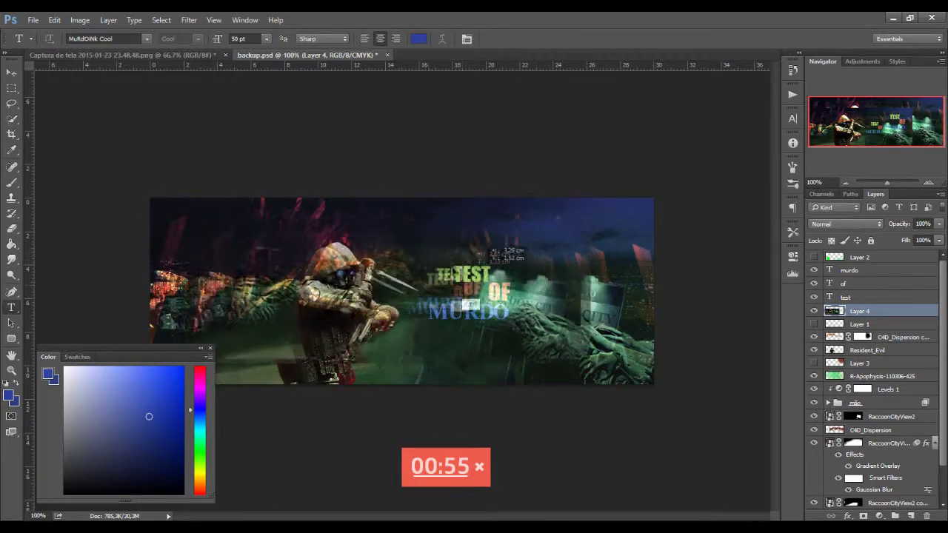
key(ctrl+z)
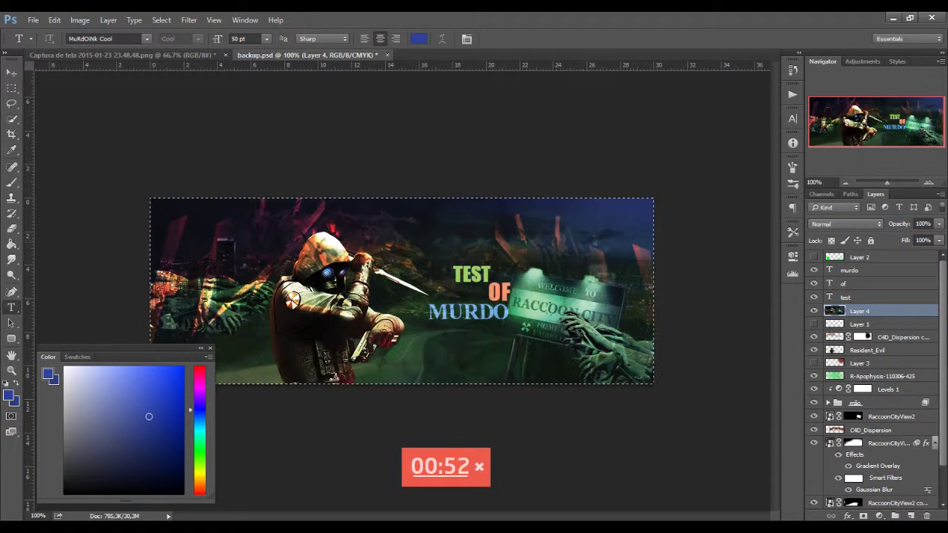
click(189, 20)
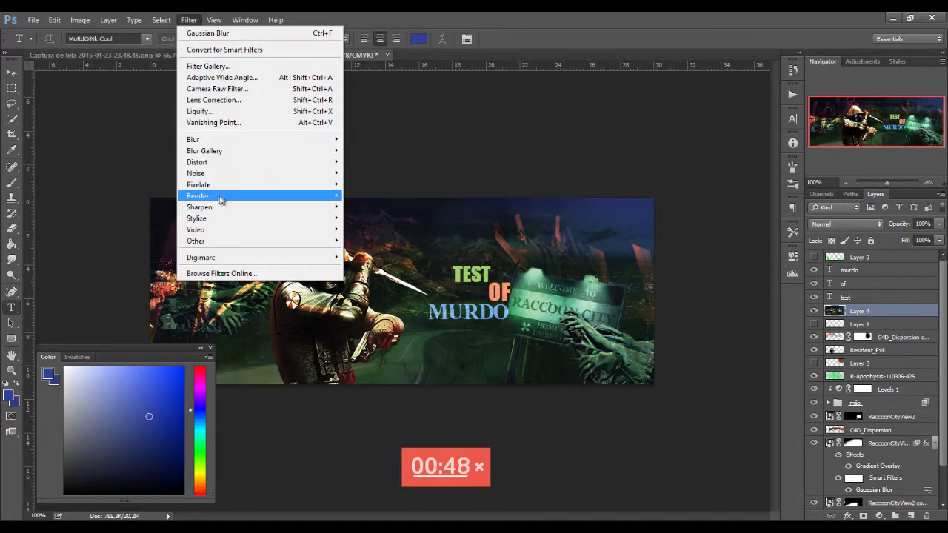
mouse_move(197, 195)
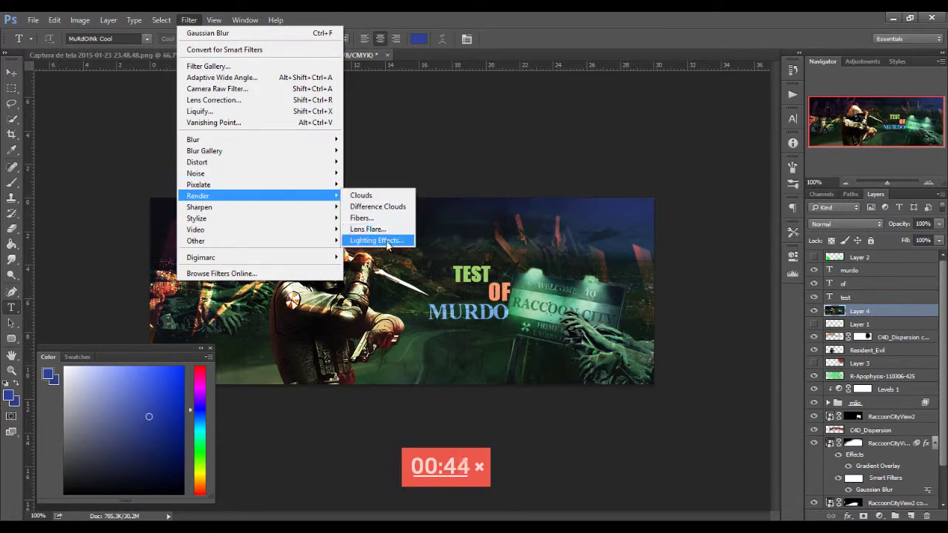
Step: Apply Lighting Effects to Layer 4 with a blue point light moved to the upper right
click(387, 240)
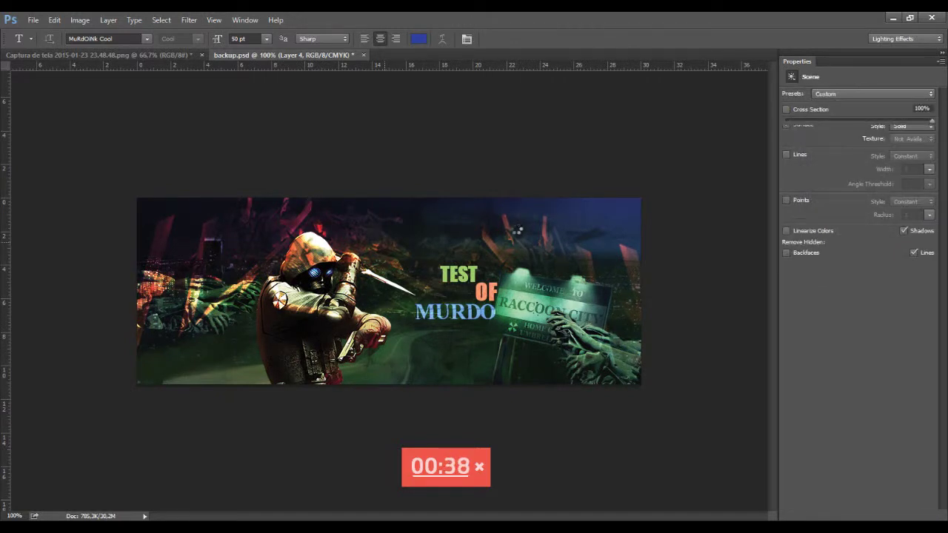
drag(562, 243, 625, 213)
click(815, 109)
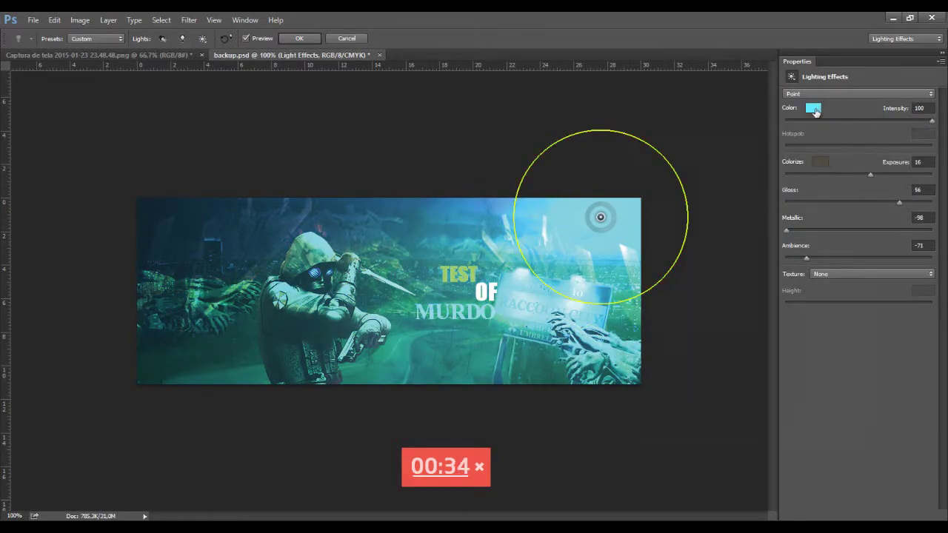
drag(786, 374, 794, 370)
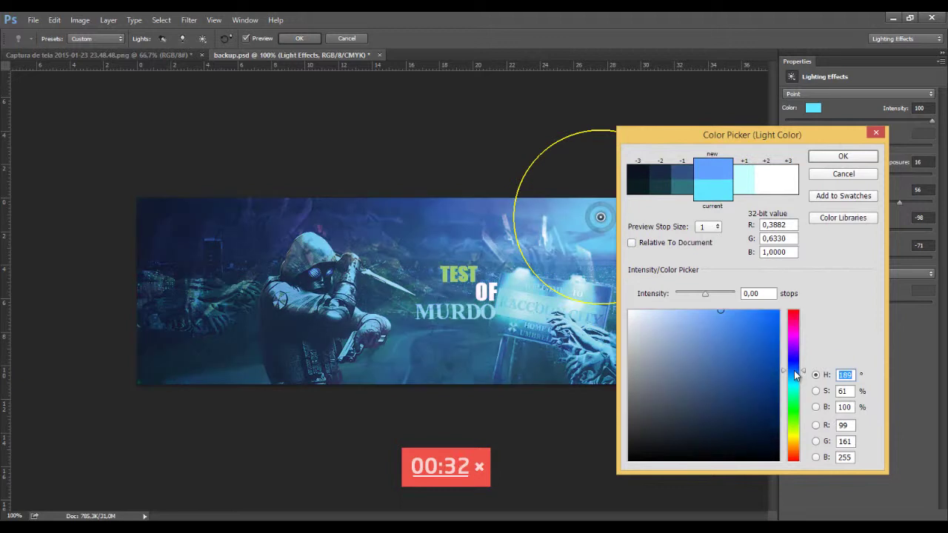
click(843, 157)
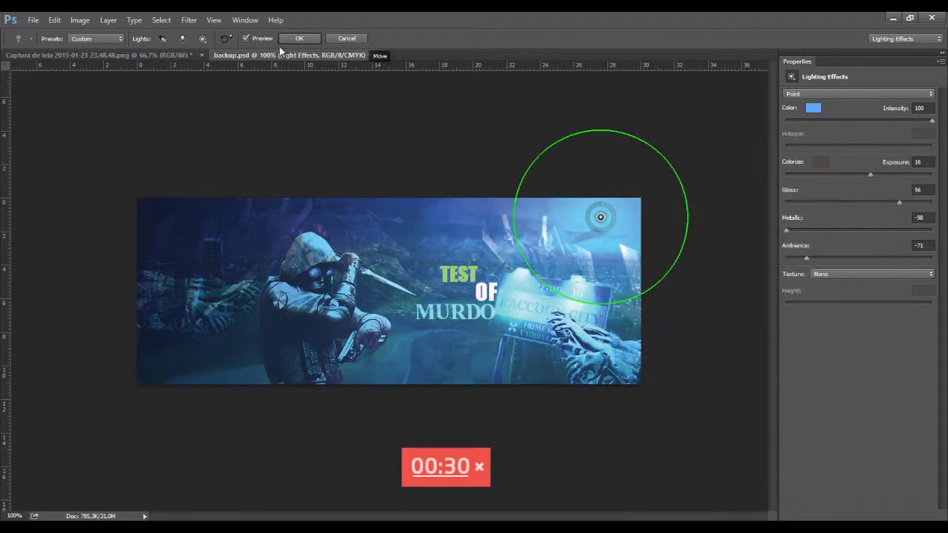
click(301, 37)
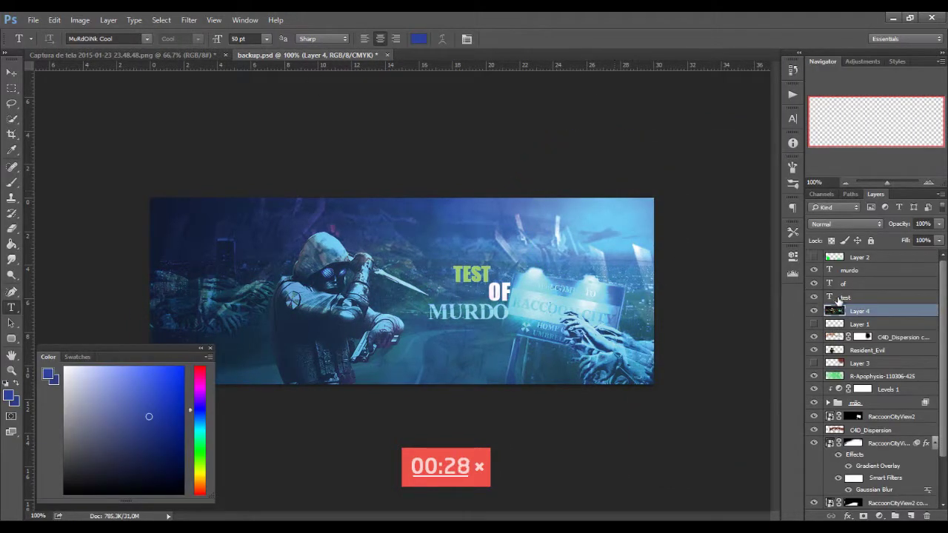
Step: Set Layer 4 to Multiply at 40% fill and add a new layer above it
click(839, 224)
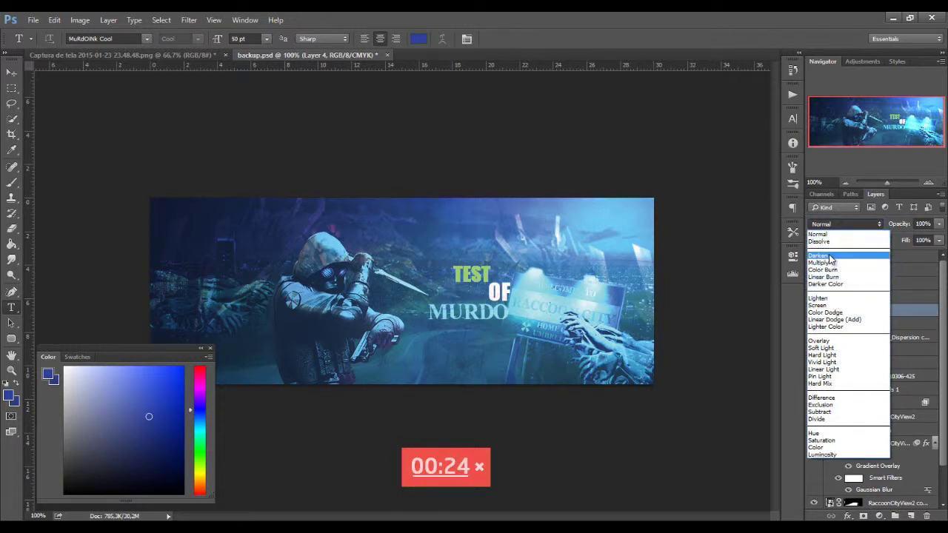
click(830, 256)
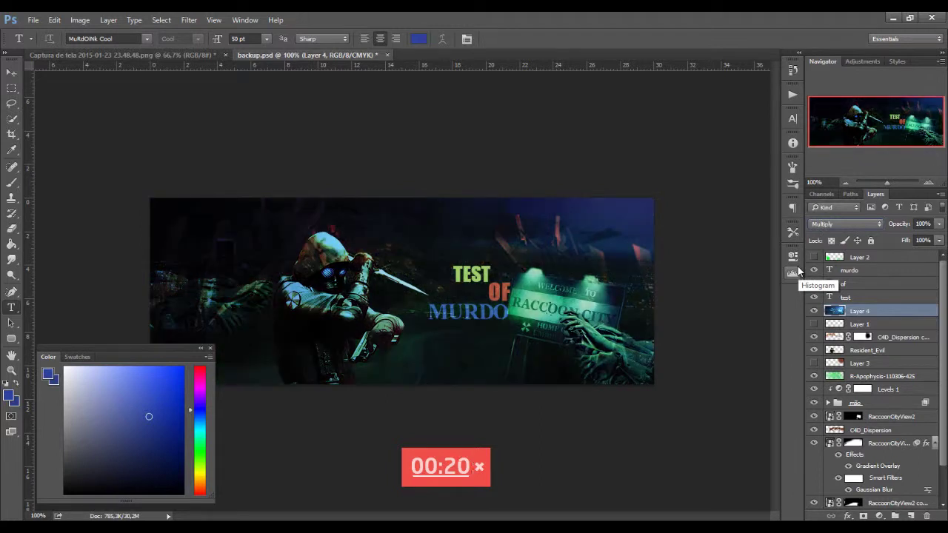
click(938, 240)
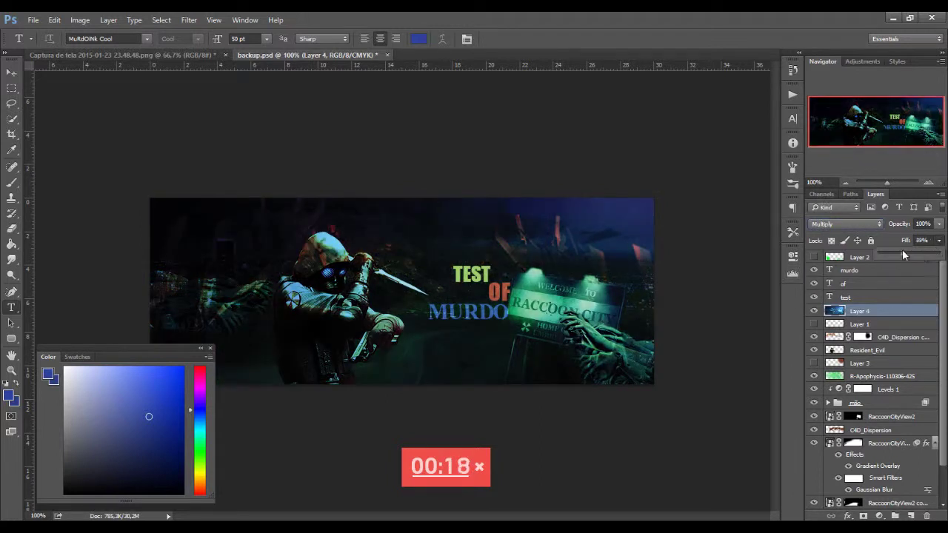
drag(902, 251, 903, 252)
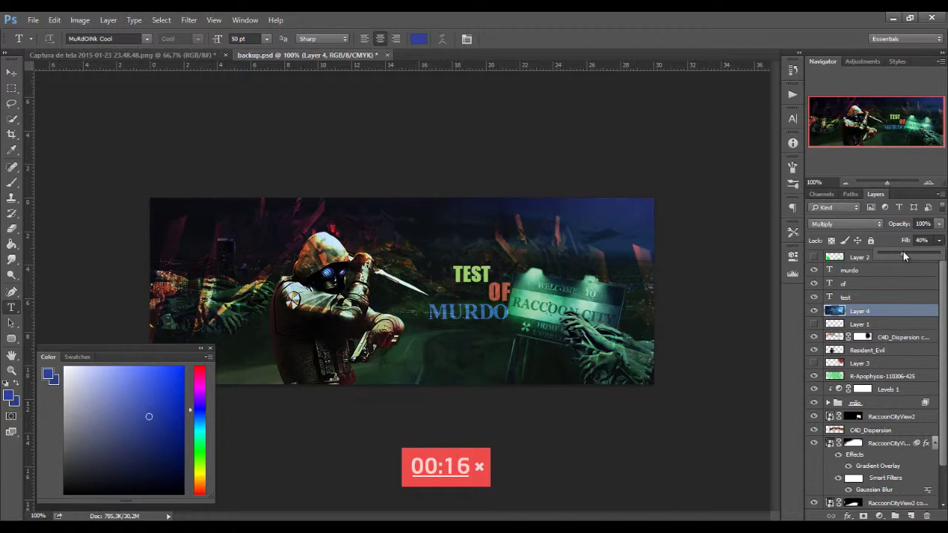
click(912, 517)
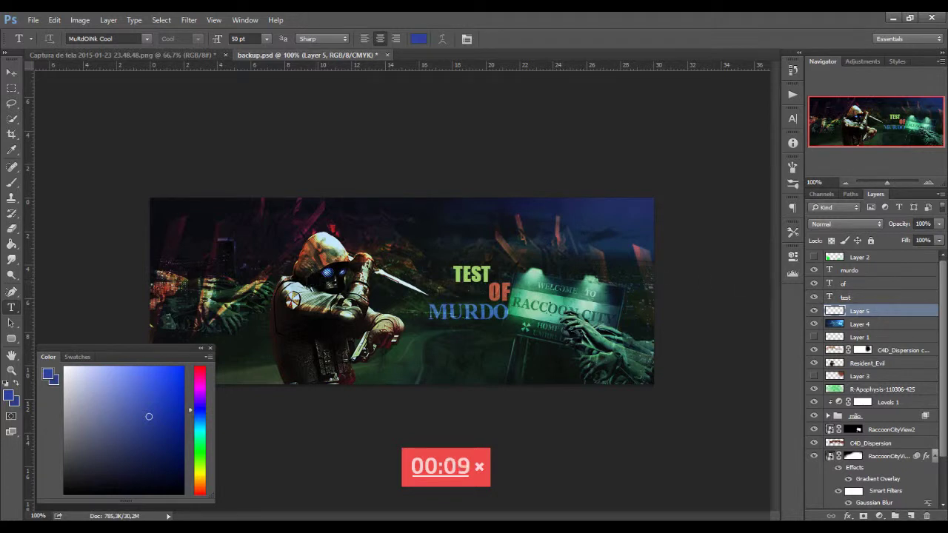
Step: Try a diagonal dark-to-white gradient on Layer 5, then undo it
key(g)
key(shift+g)
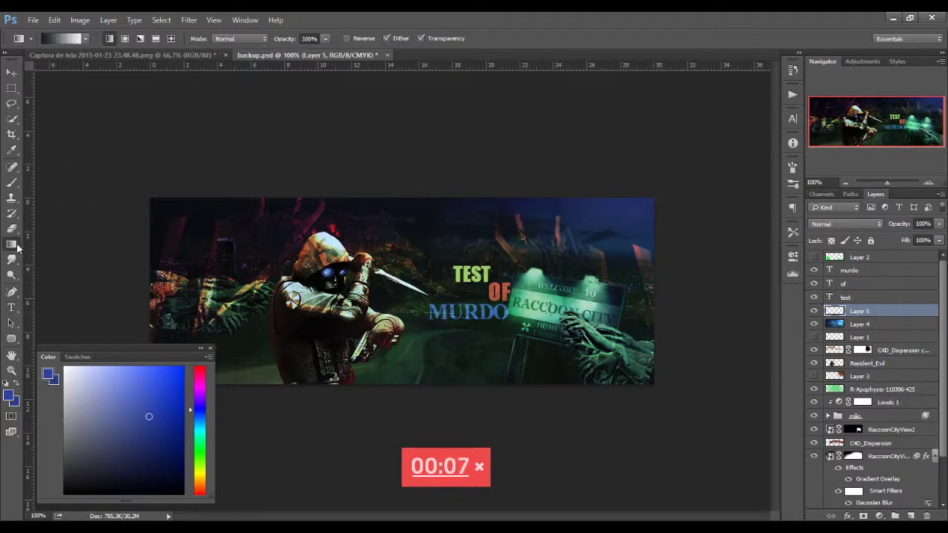
right_click(15, 247)
click(27, 243)
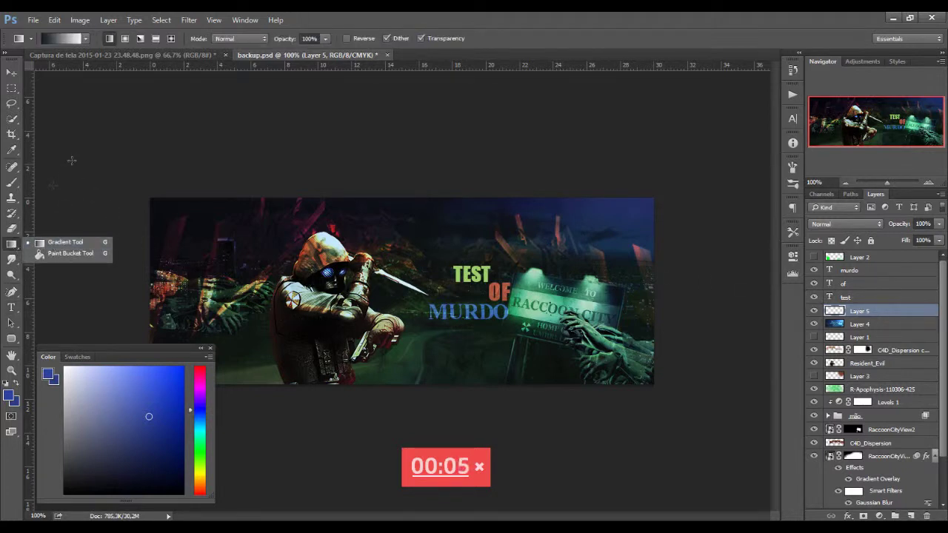
drag(393, 329, 497, 220)
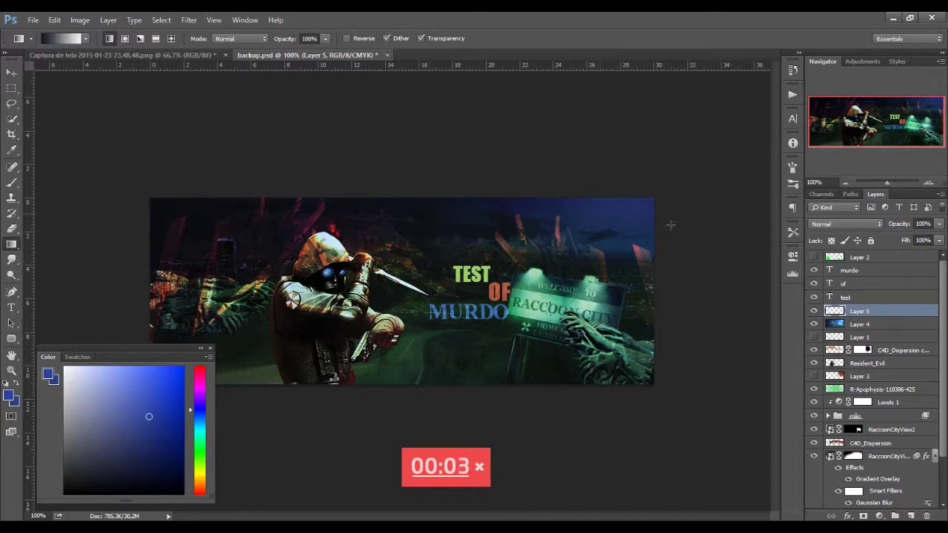
key(ctrl+alt+z)
key(ctrl+alt+z)
key(ctrl+alt+z)
Step: Toggle Layer 4's visibility to compare the banner, then select Layer 4
click(475, 464)
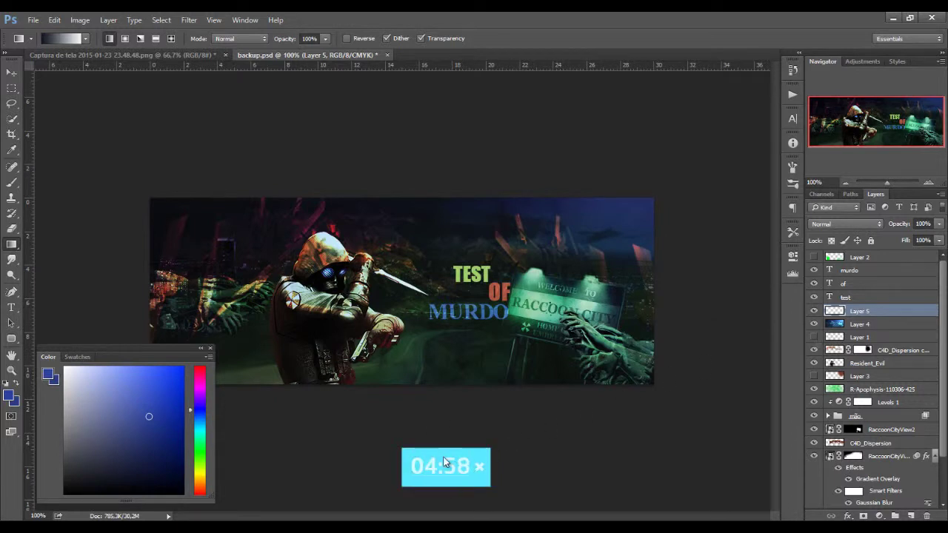
mouse_move(420, 465)
mouse_down()
mouse_move(461, 455)
mouse_move(535, 475)
mouse_move(252, 484)
mouse_up()
click(815, 324)
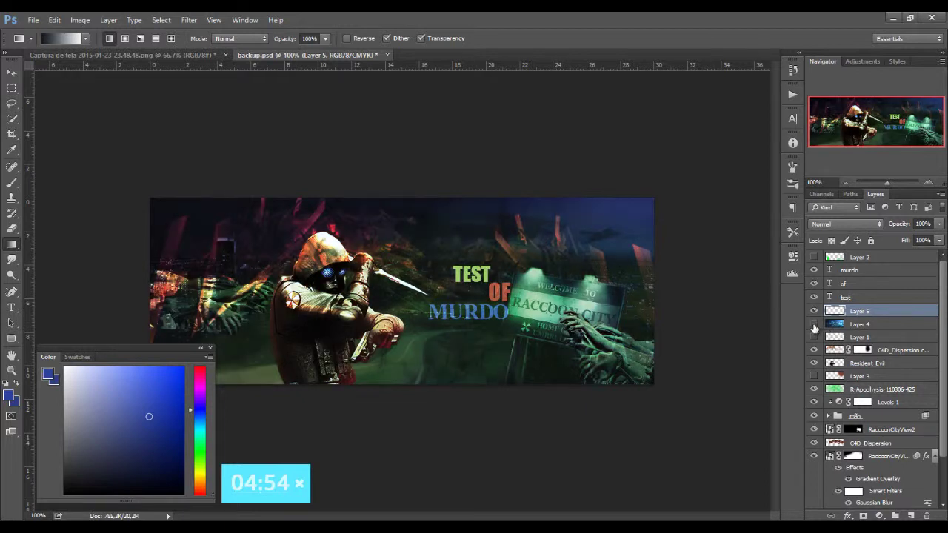
click(854, 326)
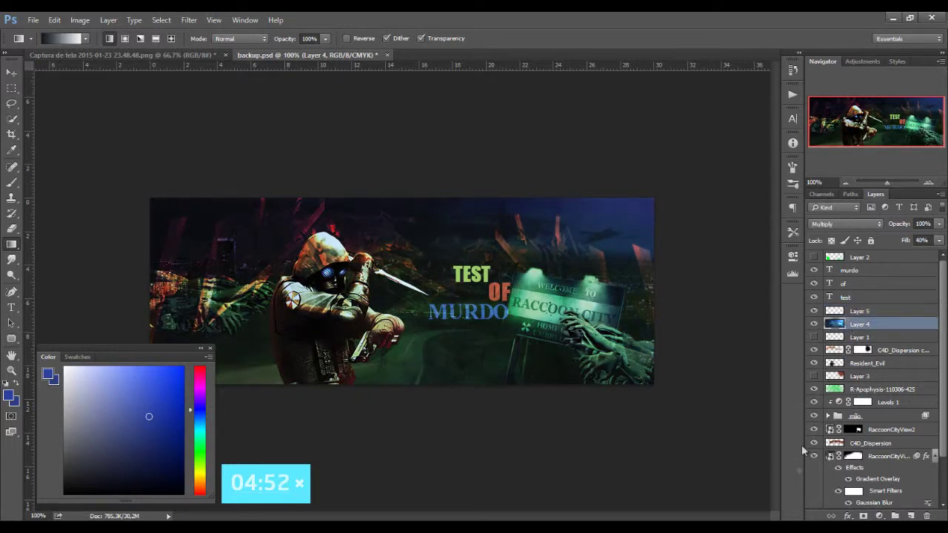
Step: Add a Multiply Gradient Overlay with lowered opacity to Layer 4
click(848, 516)
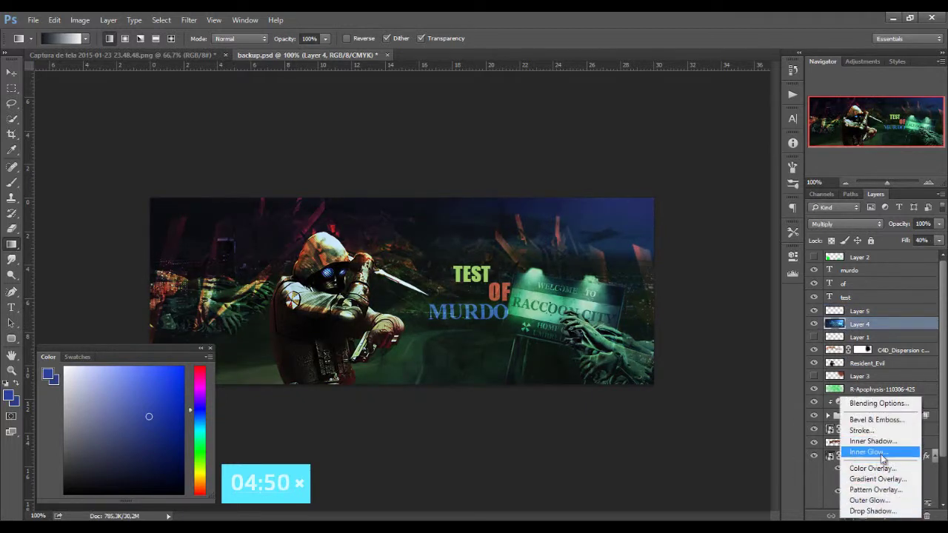
click(848, 516)
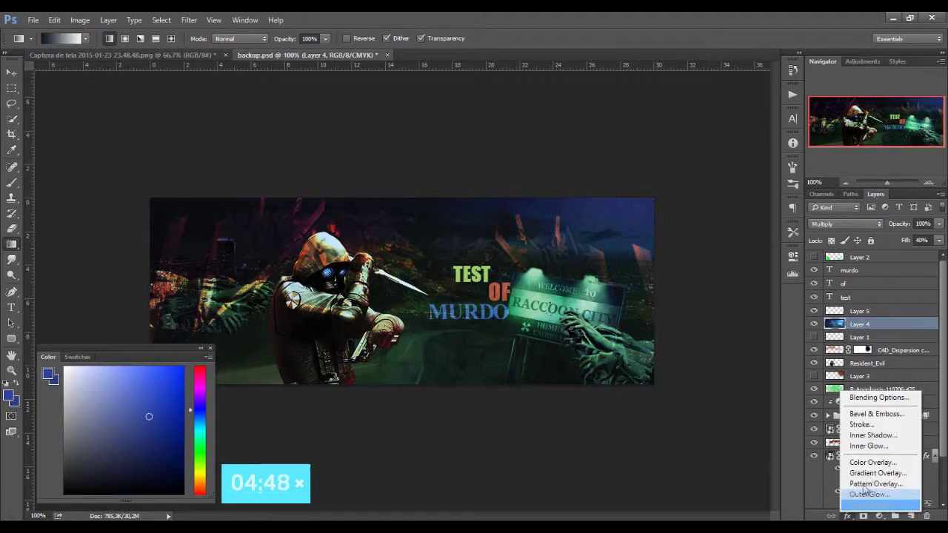
click(877, 472)
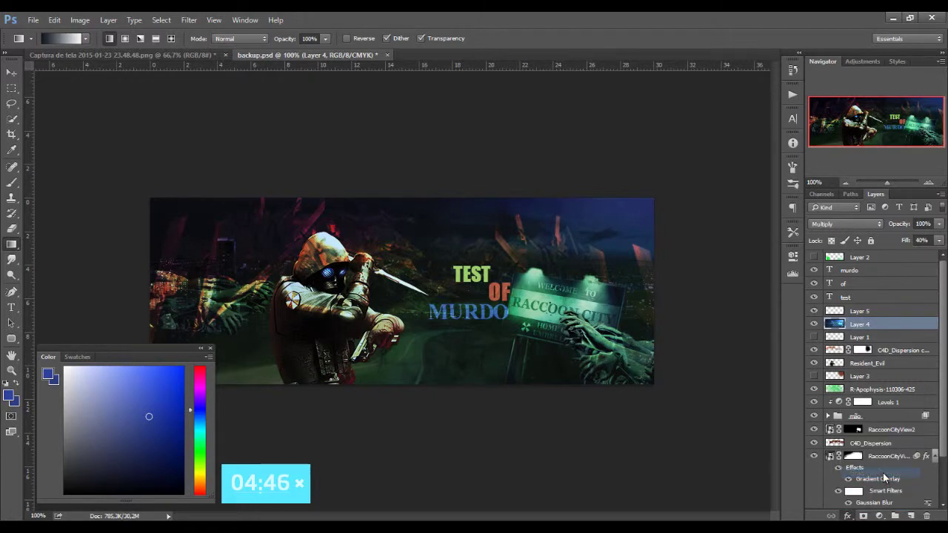
click(385, 83)
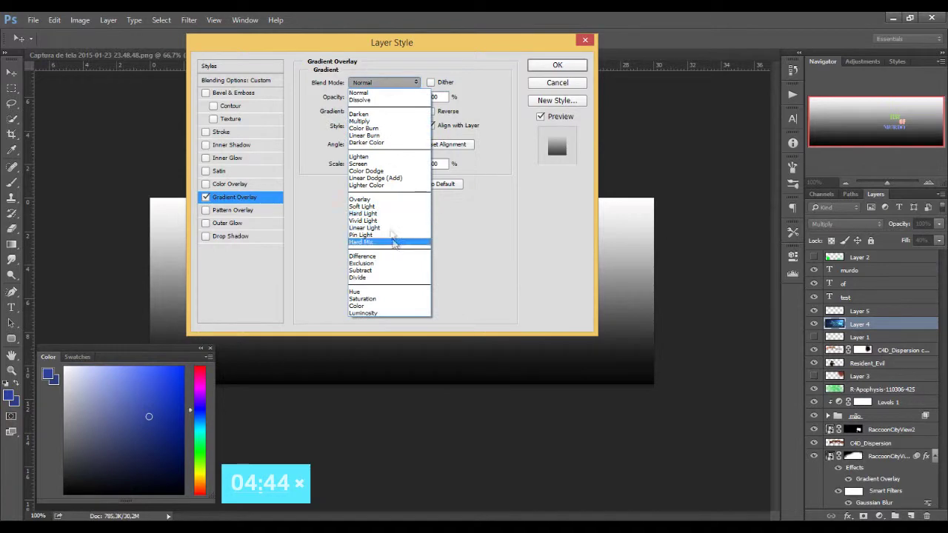
click(360, 120)
drag(415, 46, 920, 82)
drag(919, 132, 882, 139)
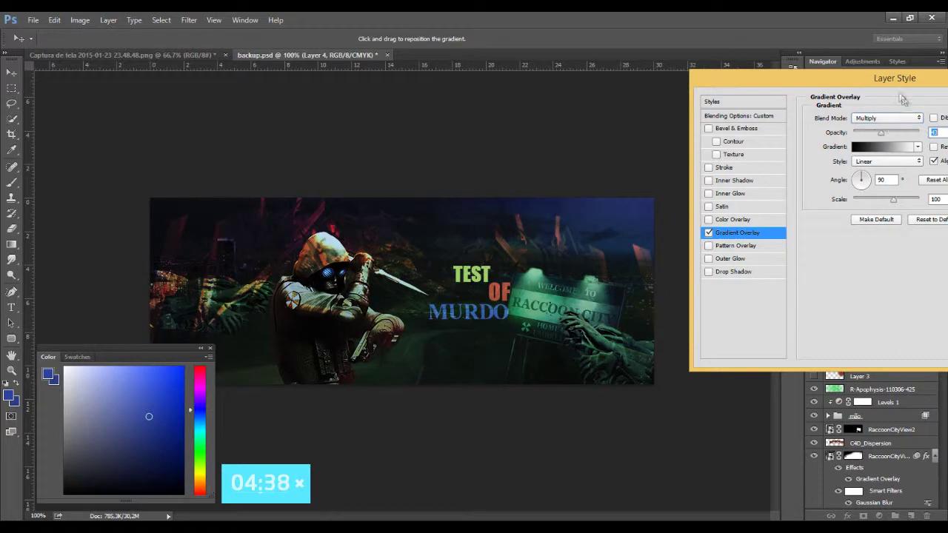
drag(893, 83, 888, 102)
key(Return)
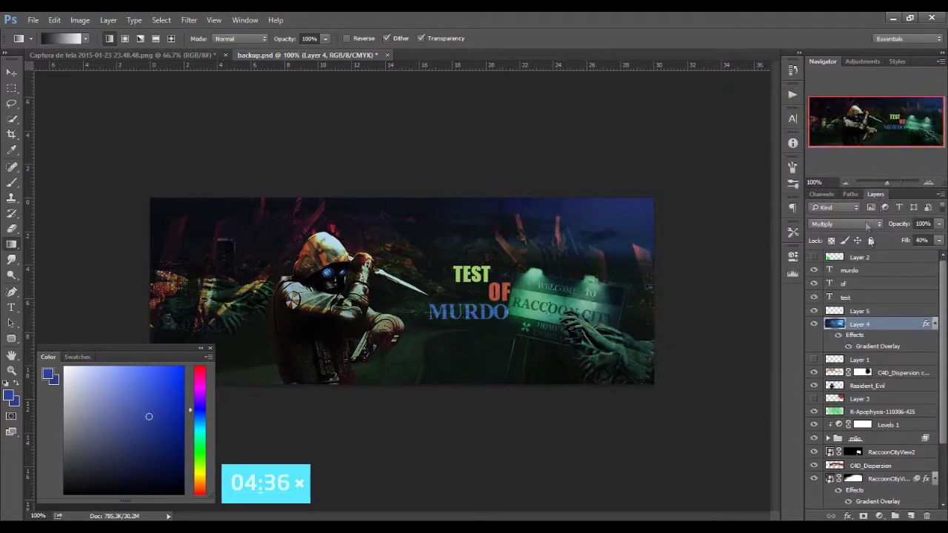
Step: Load the hooded figure's selection and try a mask on Layer 4, then undo and deselect
click(814, 323)
scroll(940, 452, down, 3)
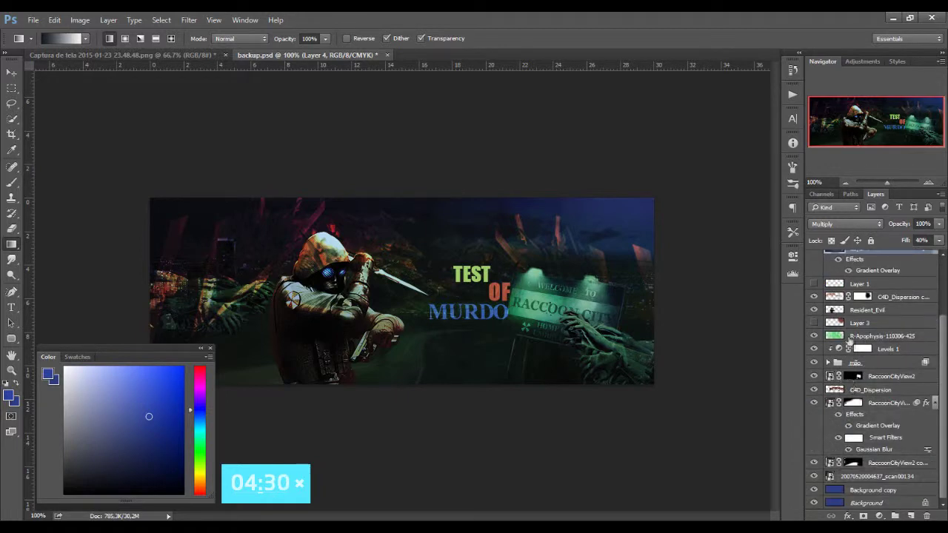
ctrl+click(834, 309)
scroll(857, 328, up, 3)
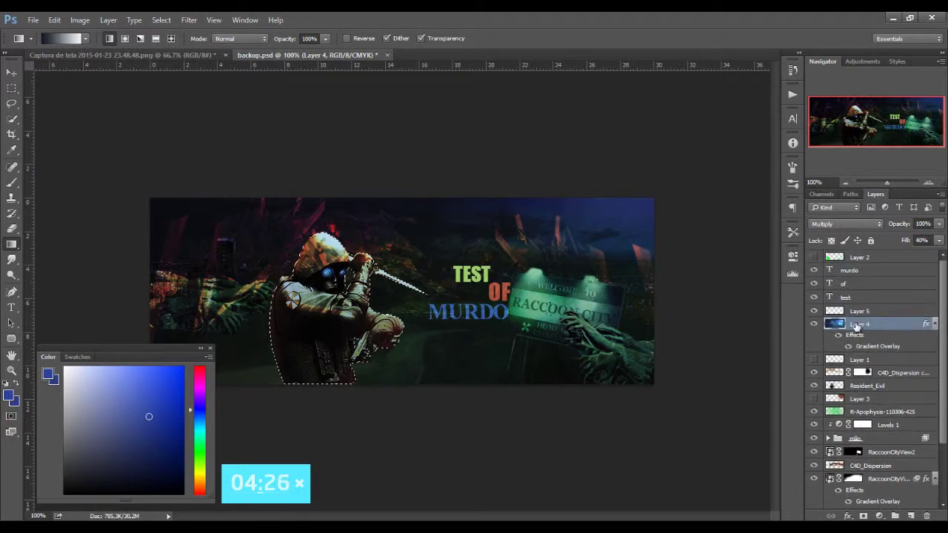
click(864, 516)
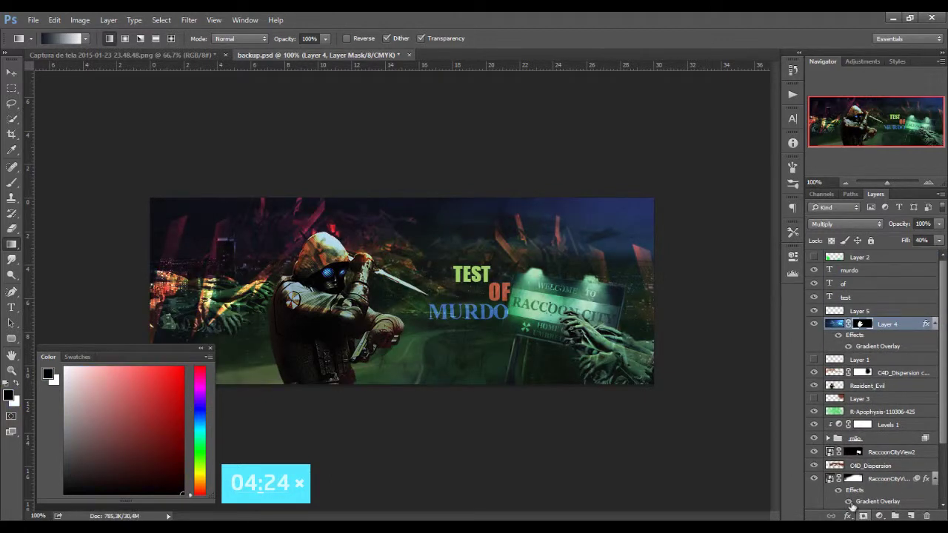
key(ctrl+z)
key(ctrl+d)
Step: Add a blank white mask to Layer 4 and label the Resident_Evil layer Green
key(b)
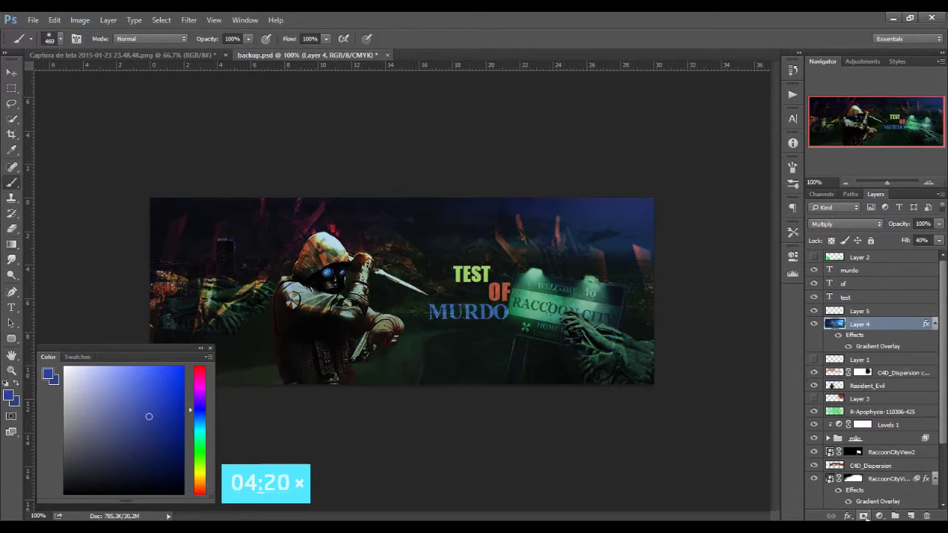
click(863, 516)
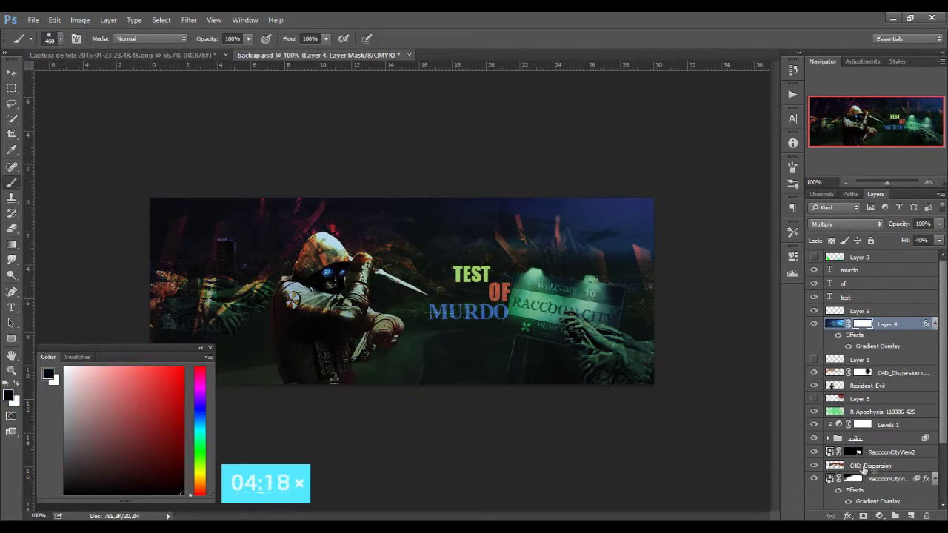
scroll(857, 398, down, 3)
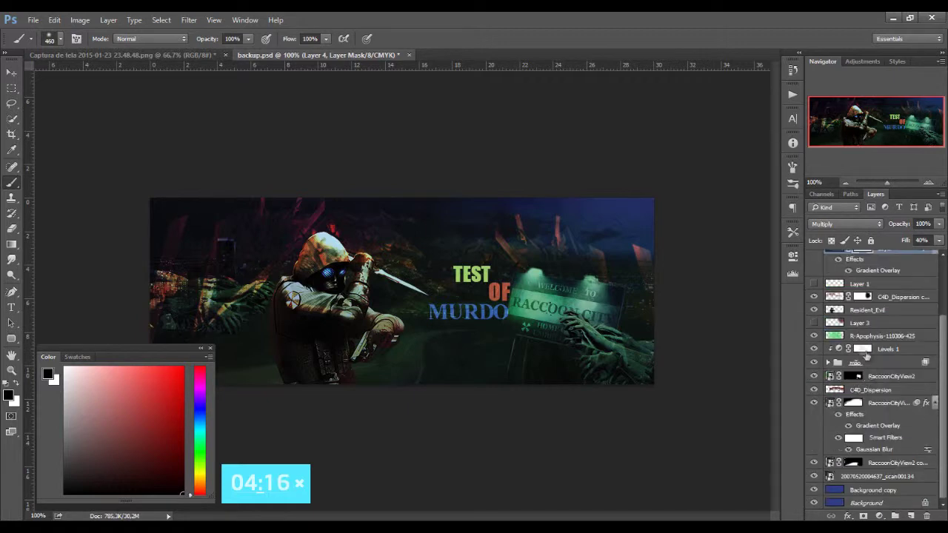
click(863, 311)
right_click(877, 311)
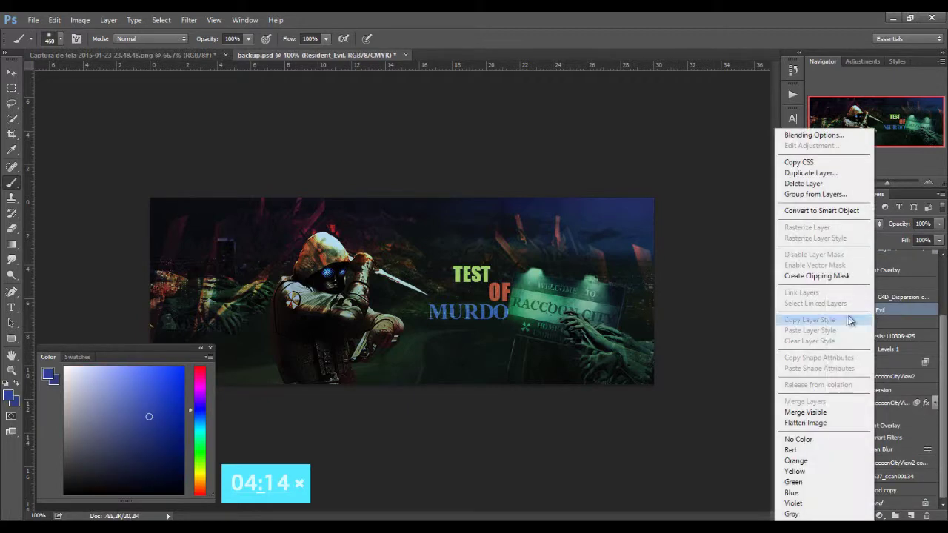
click(805, 439)
drag(805, 440, 809, 435)
right_click(881, 315)
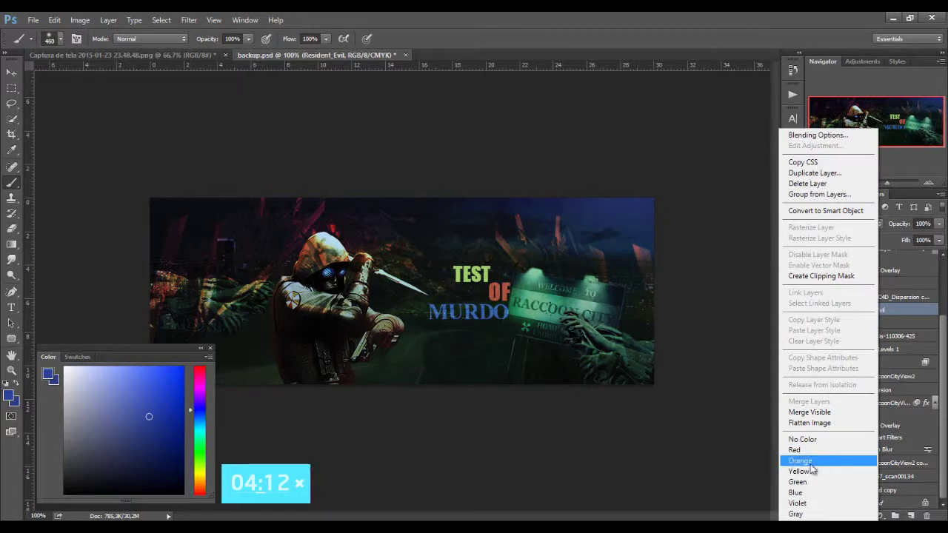
click(805, 479)
Step: Reload the figure selection and paint it black on Layer 4's mask, then deselect
ctrl+click(835, 311)
scroll(874, 319, up, 3)
click(889, 324)
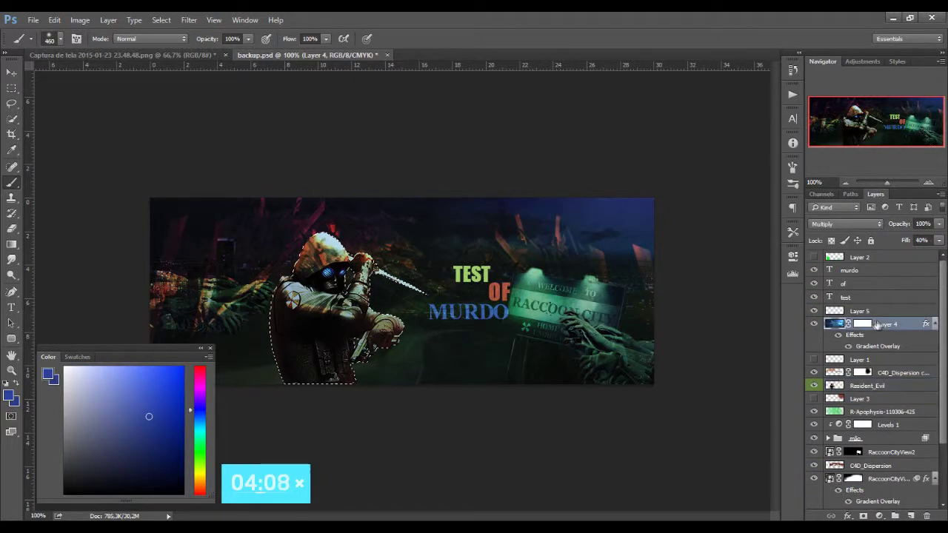
key(e)
key(b)
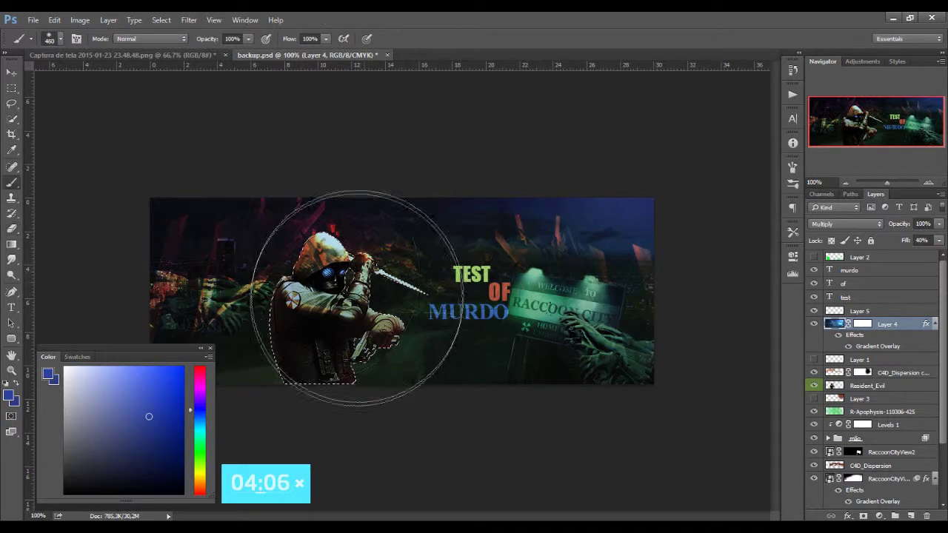
click(866, 386)
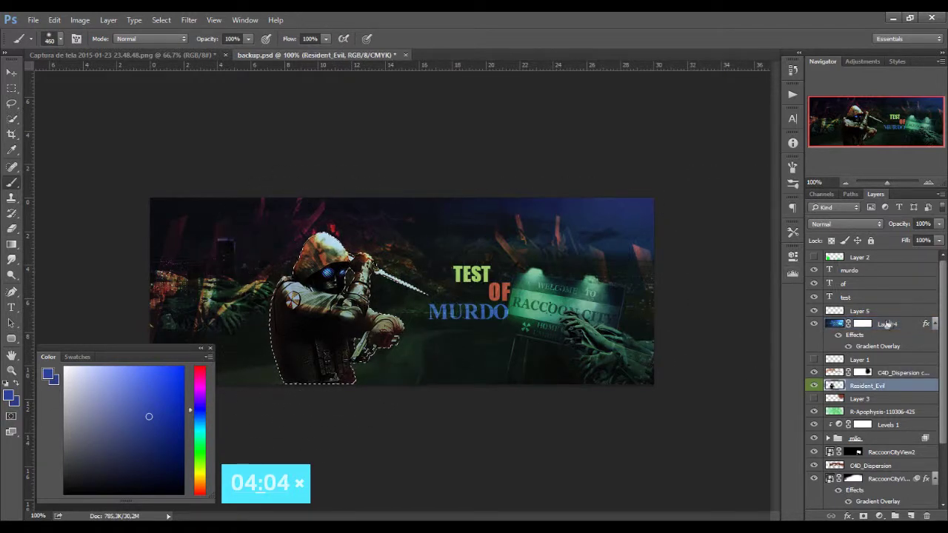
click(863, 324)
click(314, 315)
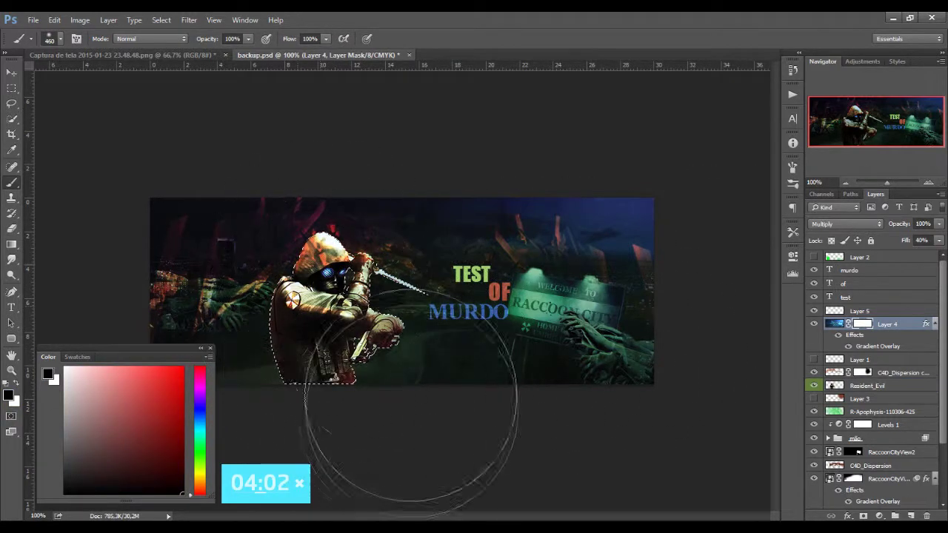
key(ctrl+d)
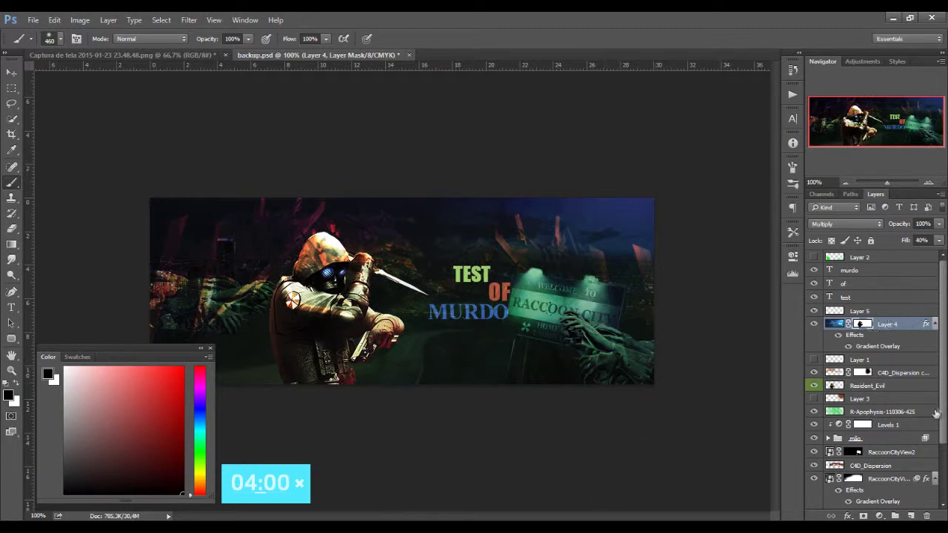
key(ctrl+2)
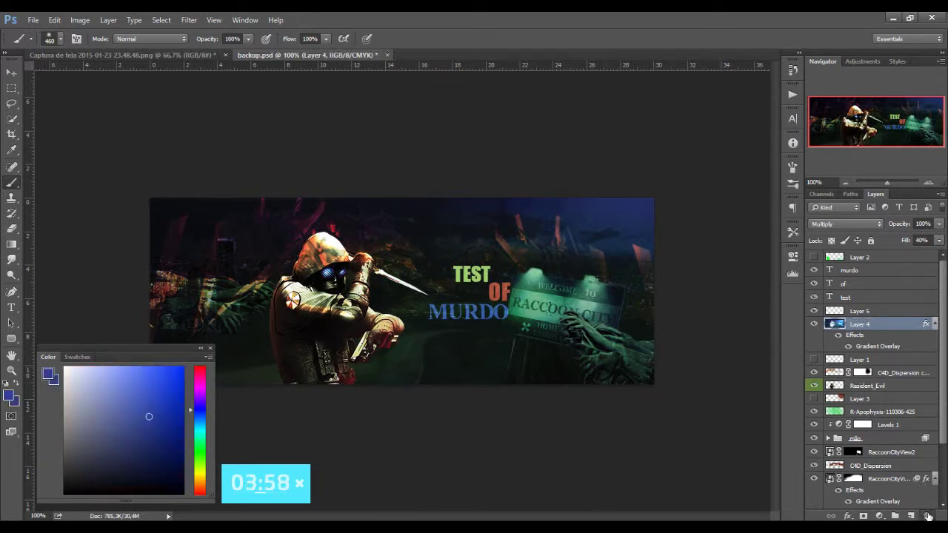
click(929, 516)
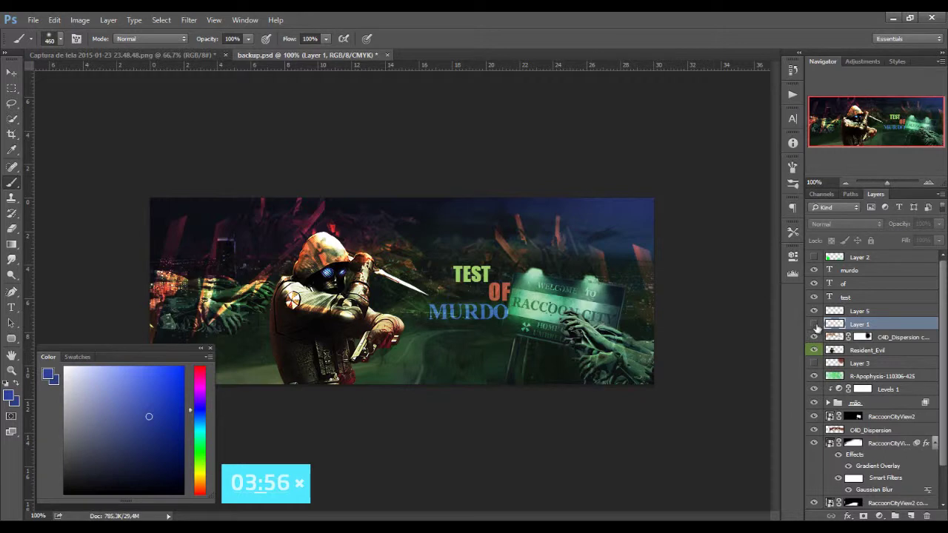
click(814, 324)
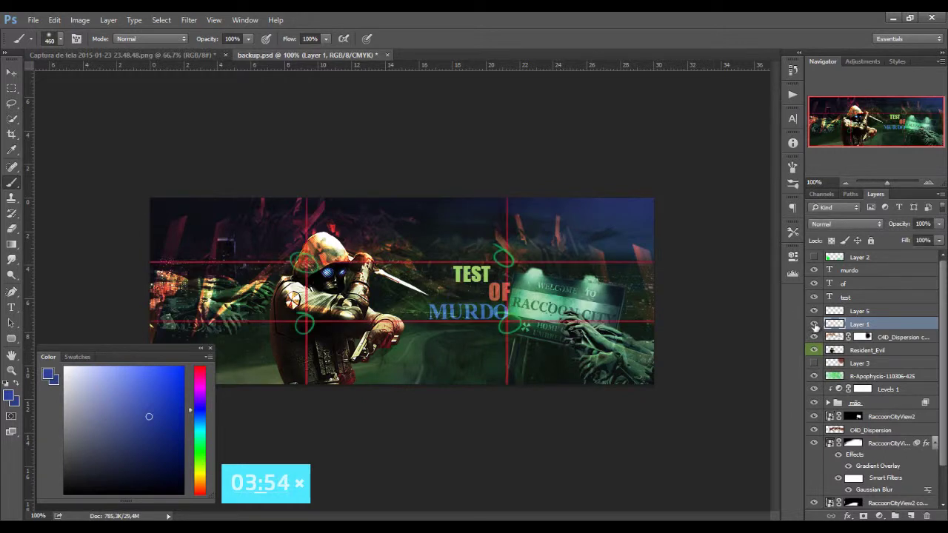
click(912, 516)
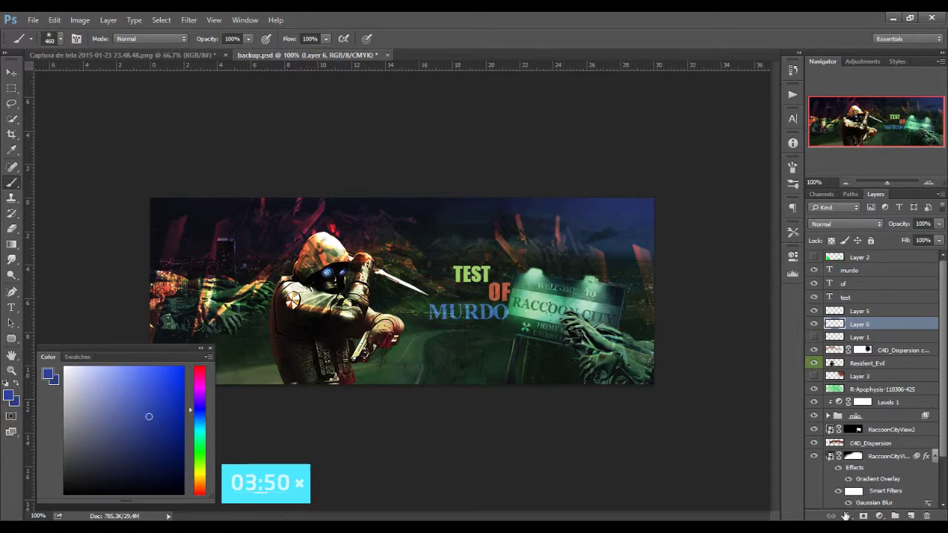
click(879, 517)
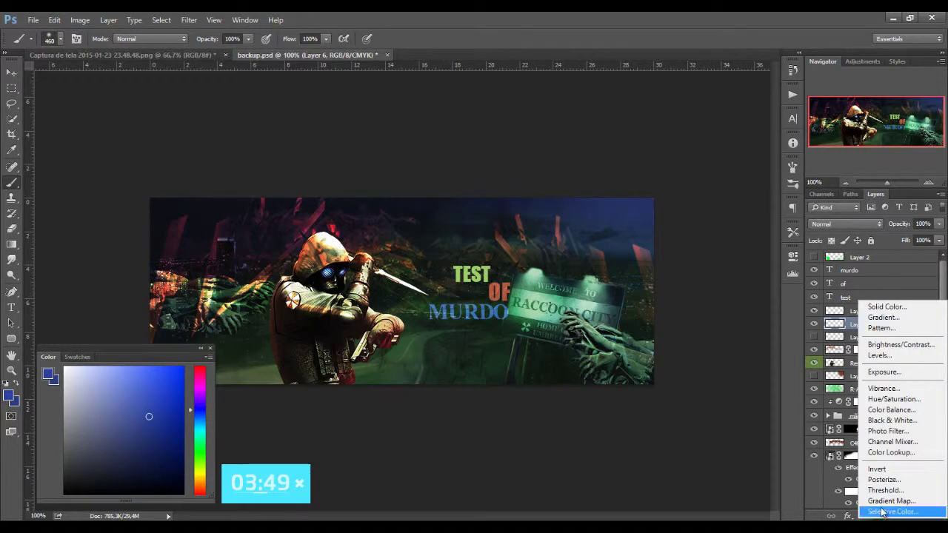
click(896, 317)
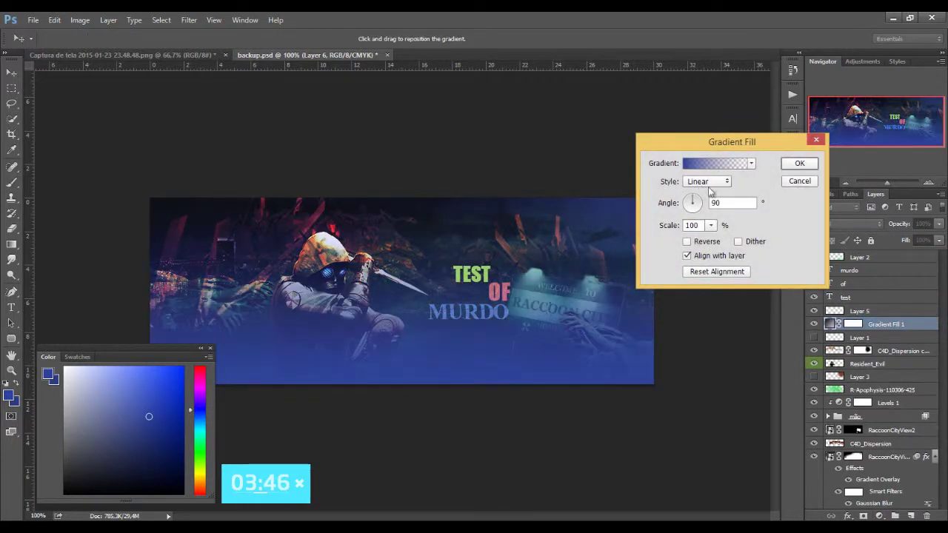
click(752, 164)
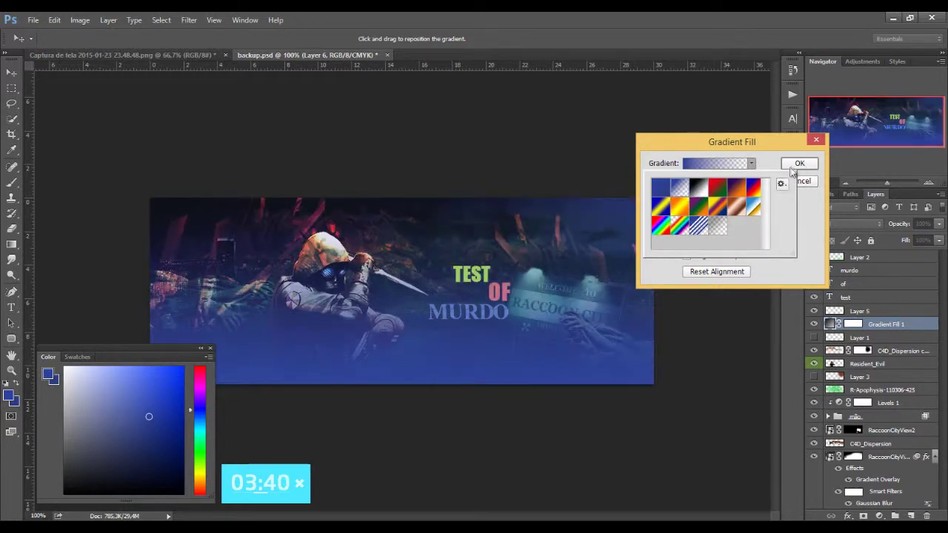
click(803, 163)
click(851, 225)
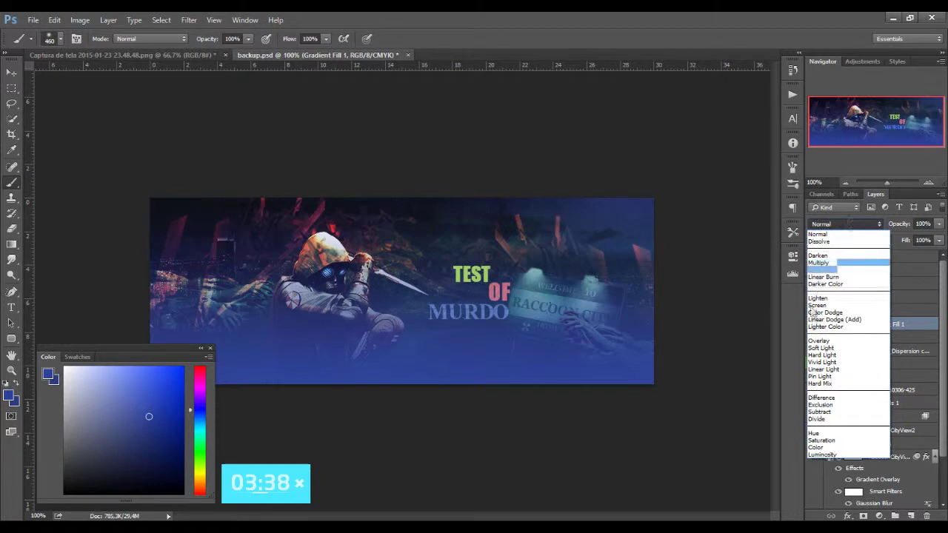
click(833, 340)
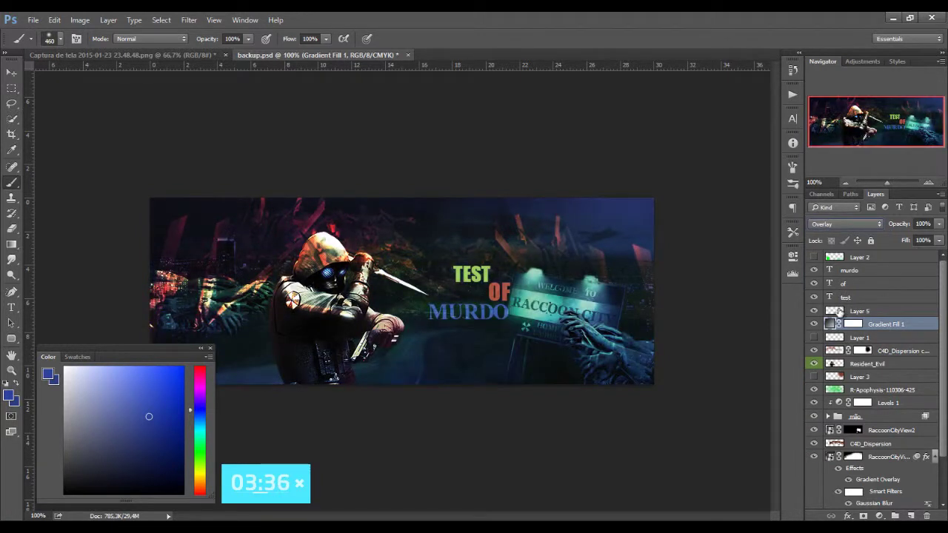
click(814, 324)
click(817, 327)
key(ctrl+j)
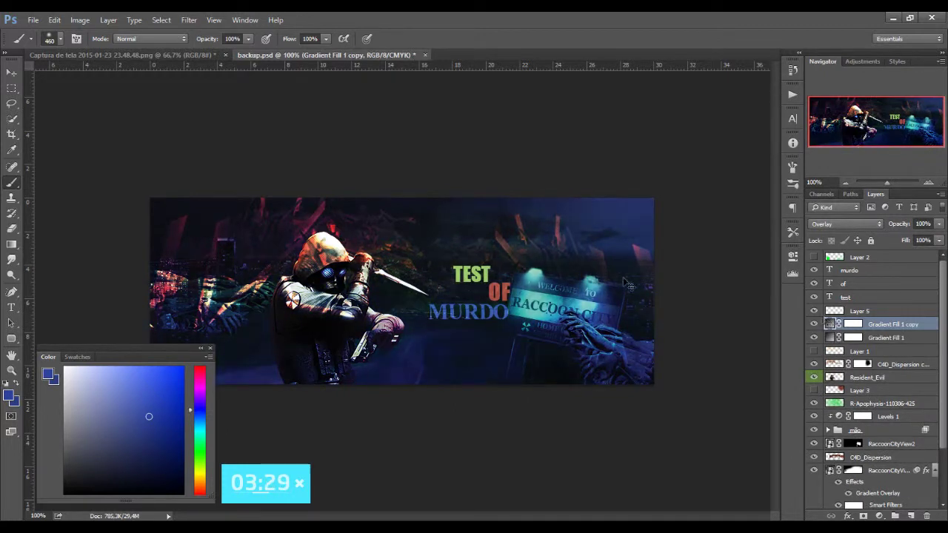
key(ctrl+t)
click(452, 215)
click(927, 516)
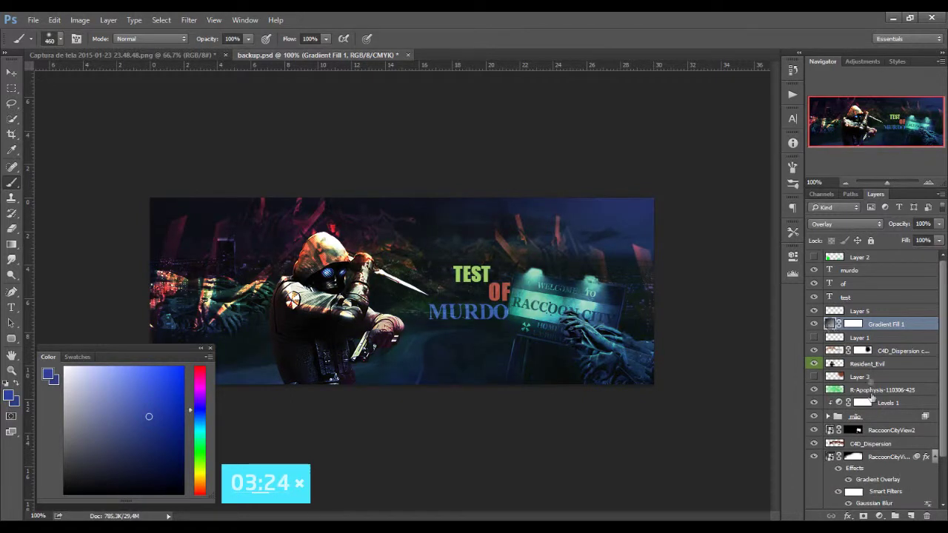
click(879, 516)
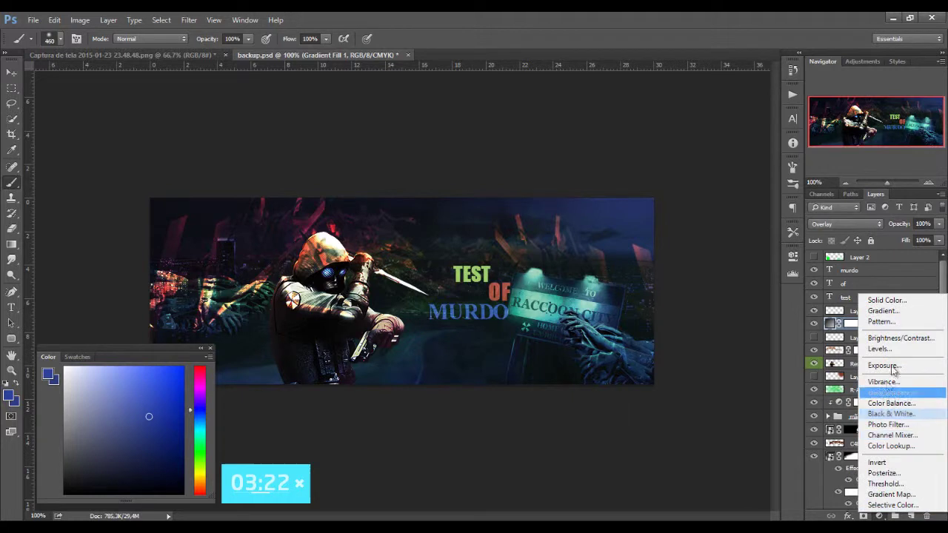
Step: Add a green Gradient Fill layer at a -139.4° angle
click(905, 311)
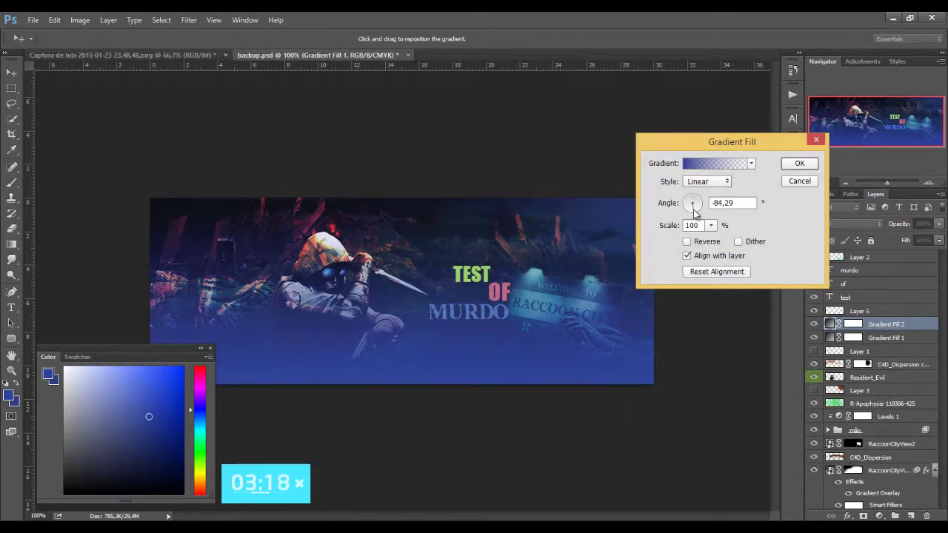
drag(694, 212, 693, 216)
click(712, 163)
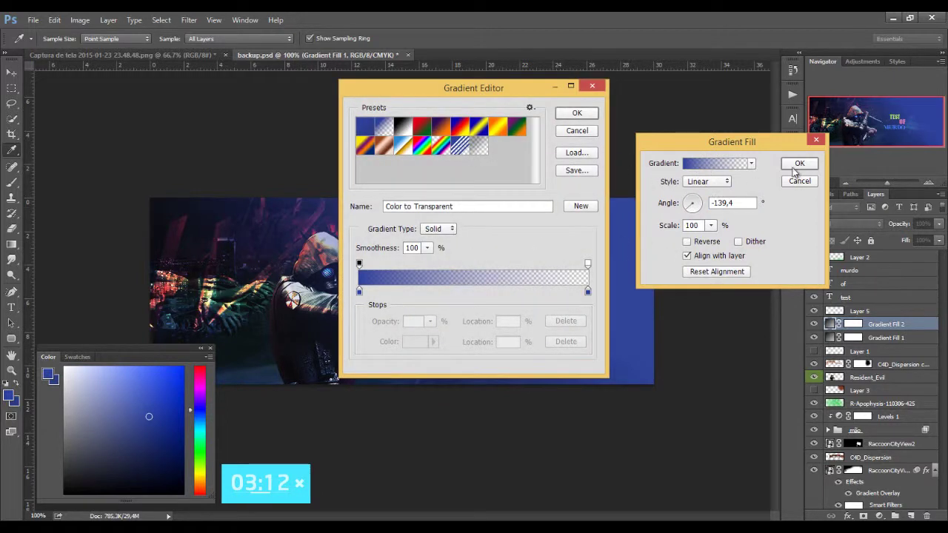
double_click(359, 291)
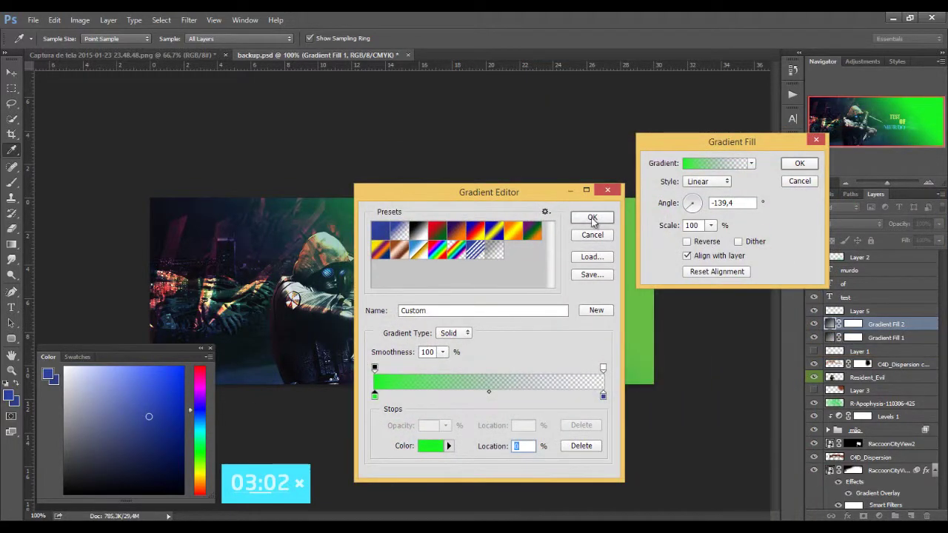
click(592, 217)
click(799, 164)
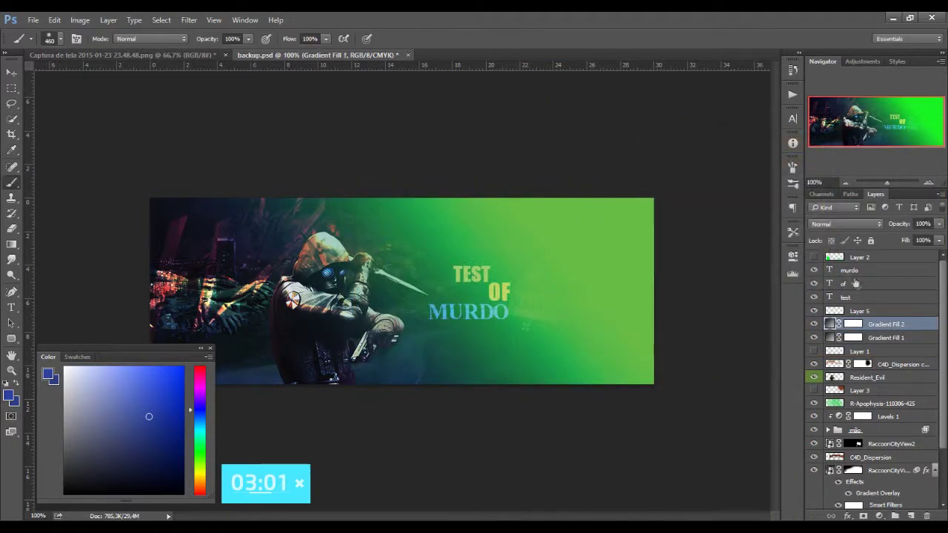
Step: Blend Gradient Fill 2 in Overlay mode at 35% opacity
click(845, 223)
click(818, 305)
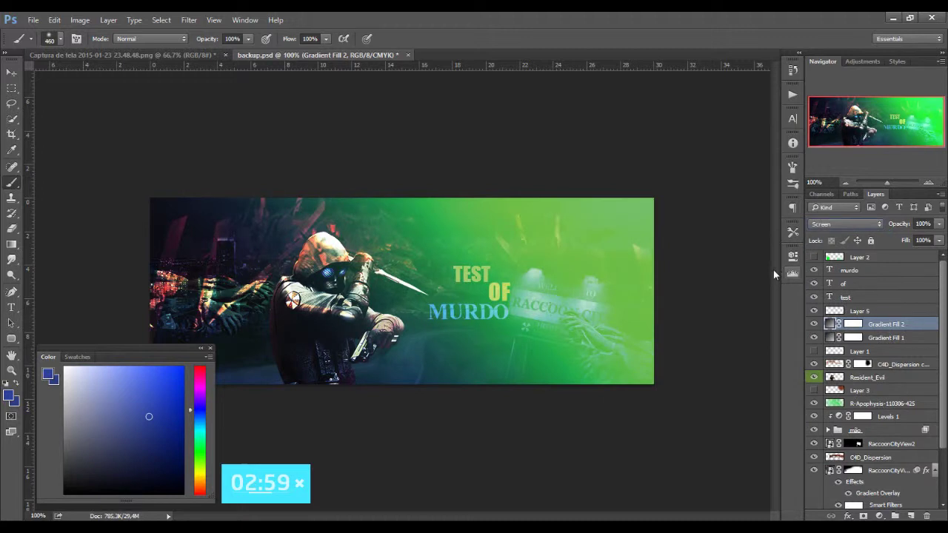
click(856, 225)
click(841, 338)
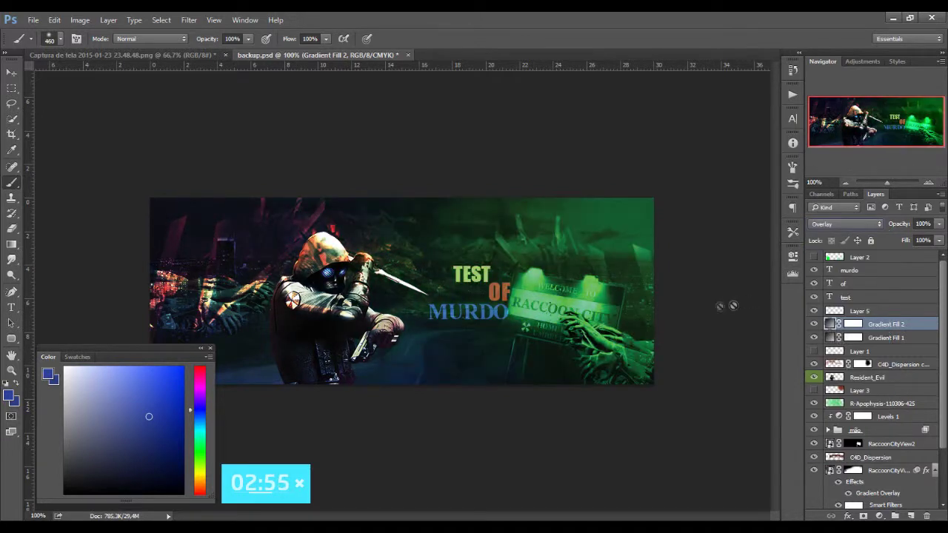
key(ctrl+t)
click(455, 215)
click(939, 224)
drag(892, 235, 900, 236)
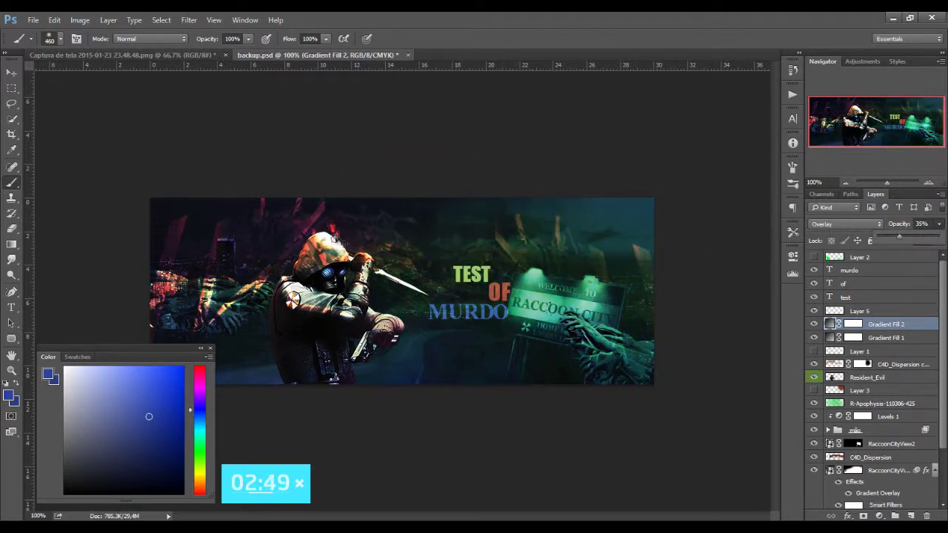
click(194, 55)
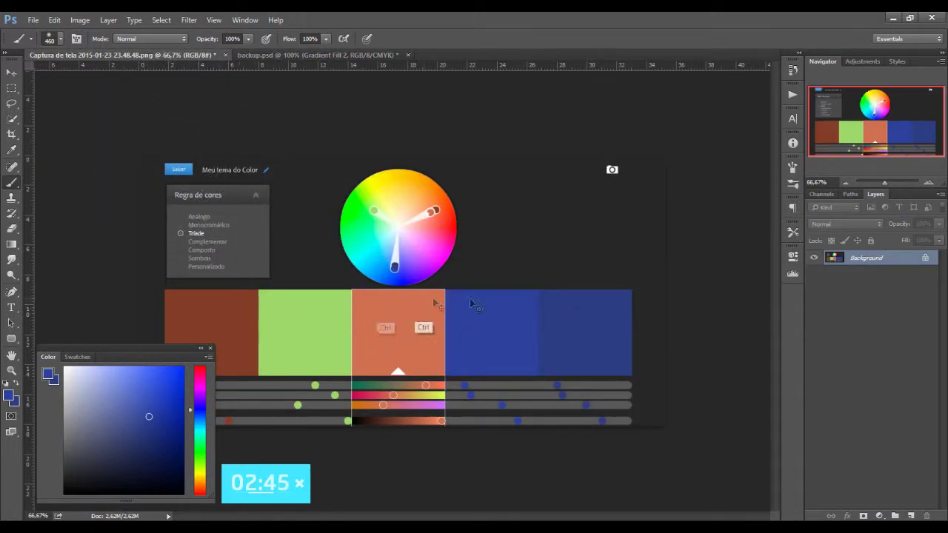
Step: Select Gradient Fill 1 and 2, group them with Ctrl+G, and toggle Group 1 to compare
key(ctrl+Tab)
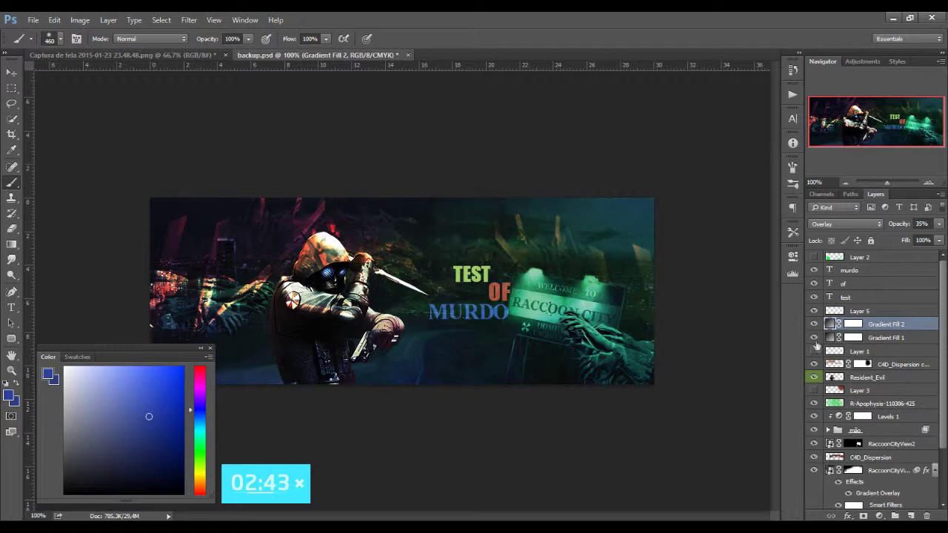
shift+click(886, 338)
key(ctrl+g)
click(815, 325)
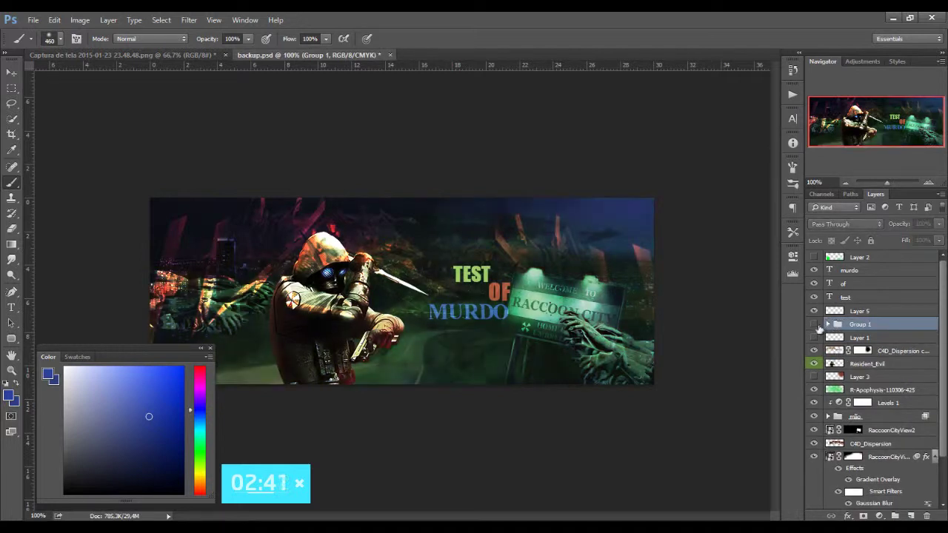
click(815, 326)
click(815, 326)
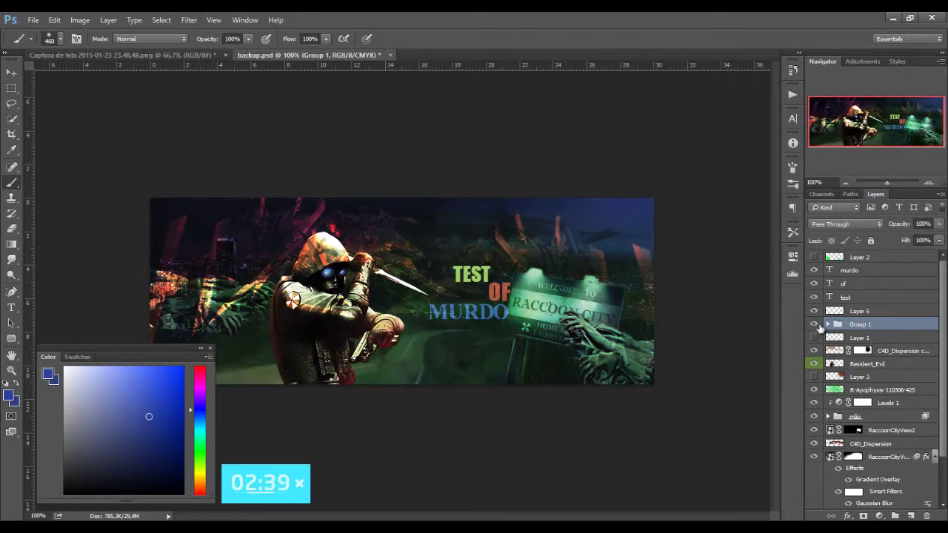
Step: Try a Channel Mixer adjustment (Red +107, Green +16, Blue -11), then delete it
click(879, 516)
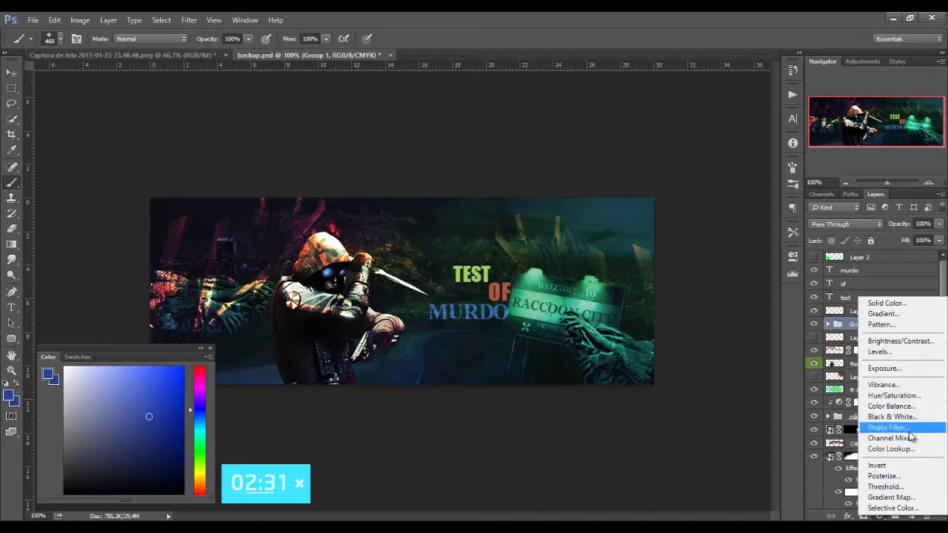
click(908, 438)
mouse_move(717, 333)
mouse_down()
mouse_move(650, 336)
mouse_move(734, 343)
mouse_move(682, 356)
mouse_move(671, 384)
mouse_up()
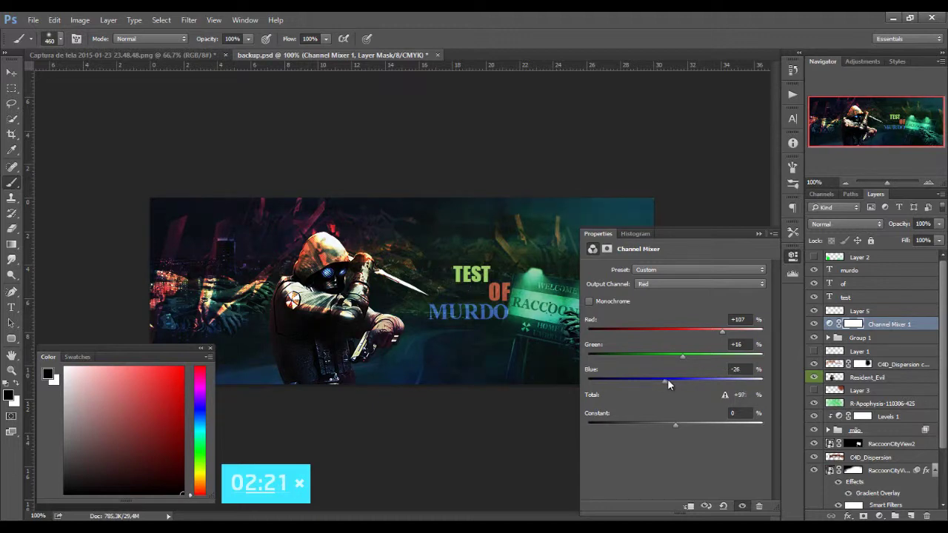
click(926, 517)
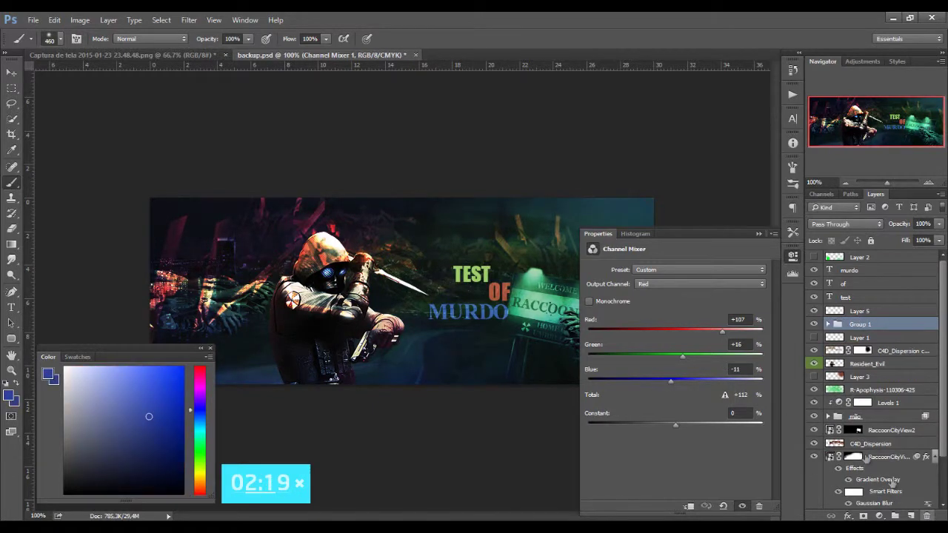
key(ctrl+Tab)
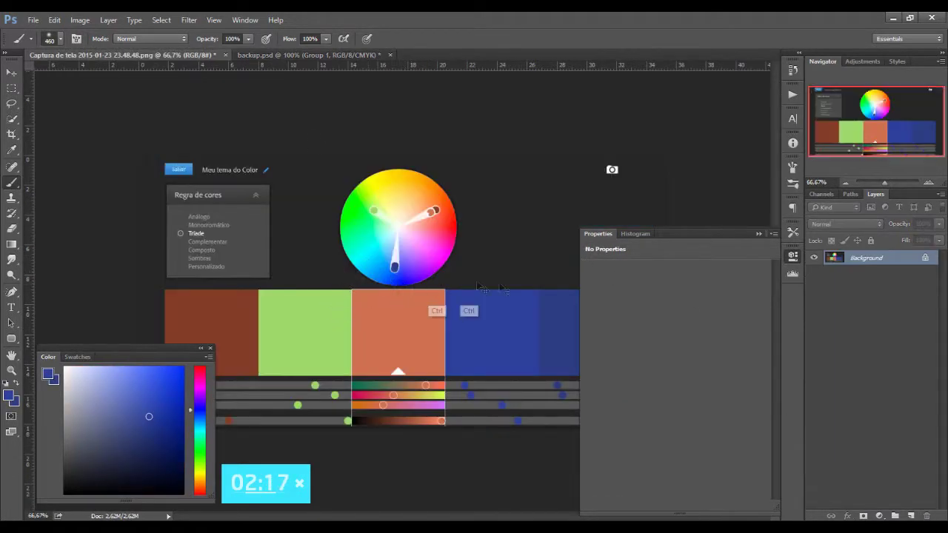
key(ctrl+Tab)
click(879, 517)
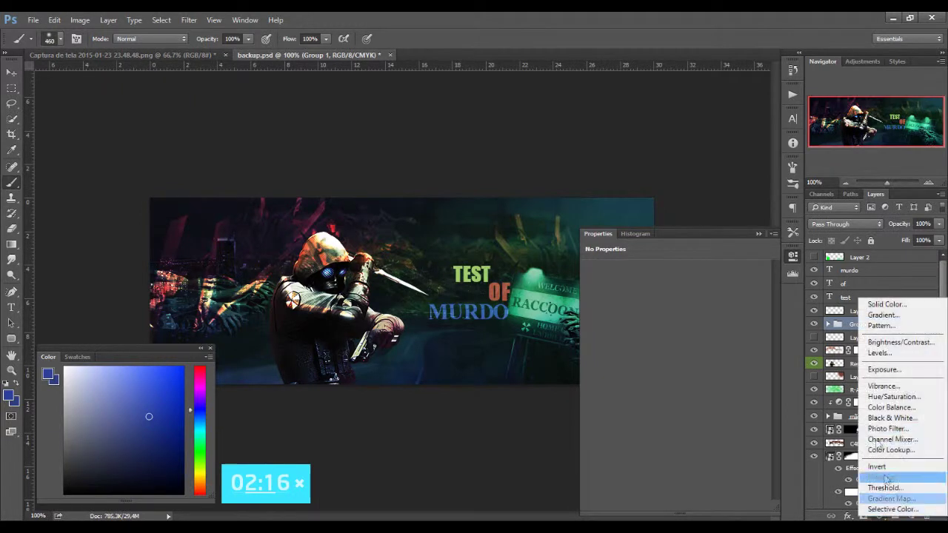
Step: Add a Hue/Saturation adjustment colorized blue at Hue 216, Saturation 65
click(900, 397)
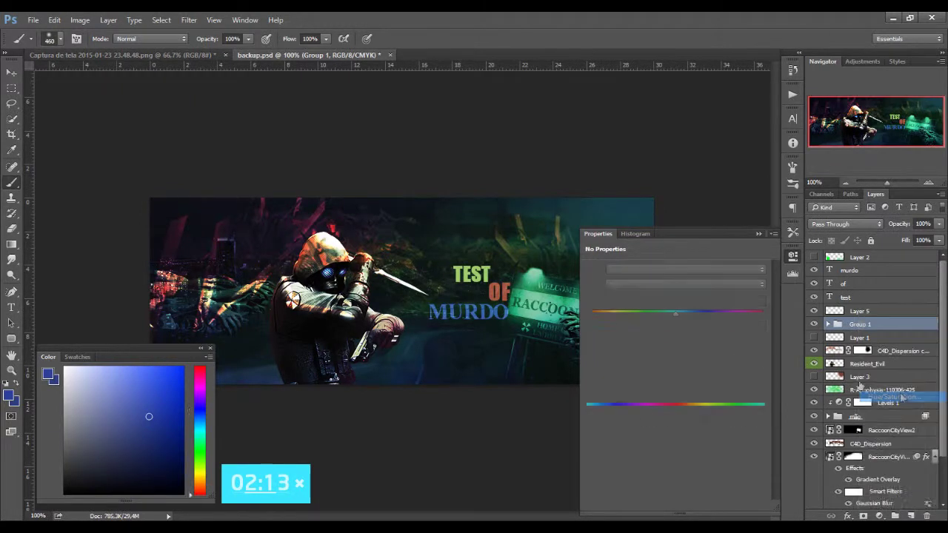
mouse_move(676, 338)
mouse_down()
mouse_move(617, 339)
mouse_move(670, 337)
mouse_up()
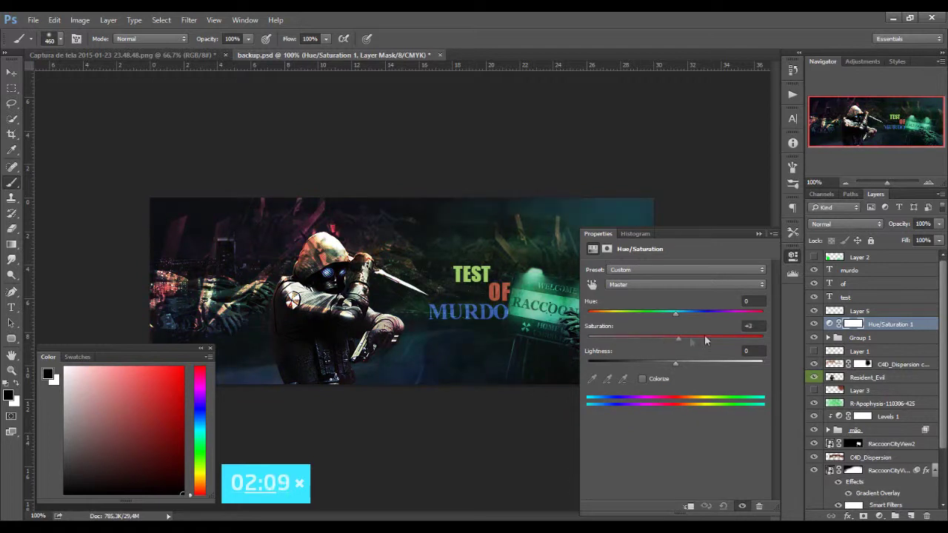
mouse_move(694, 332)
mouse_down()
mouse_move(649, 333)
mouse_move(660, 315)
mouse_up()
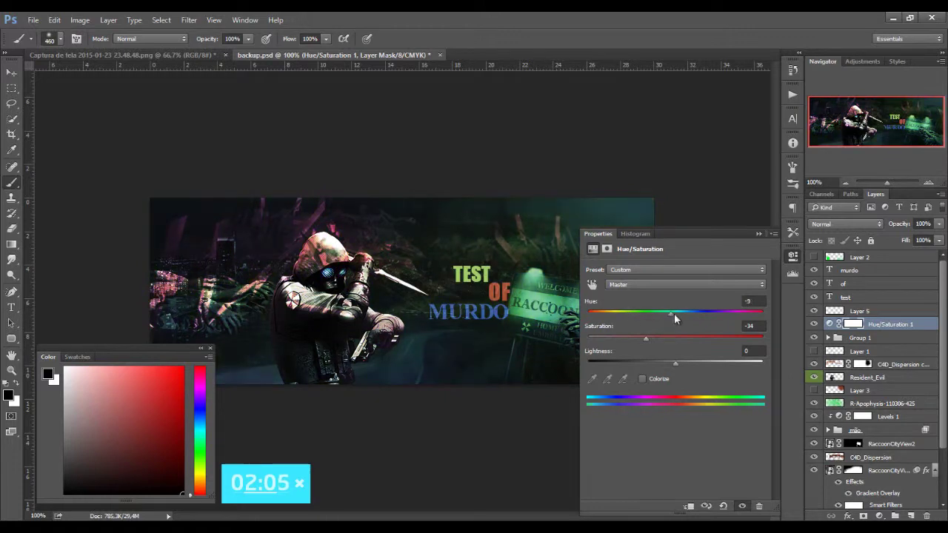
mouse_move(670, 360)
mouse_down()
mouse_move(716, 360)
mouse_move(644, 360)
mouse_move(674, 360)
mouse_up()
click(643, 379)
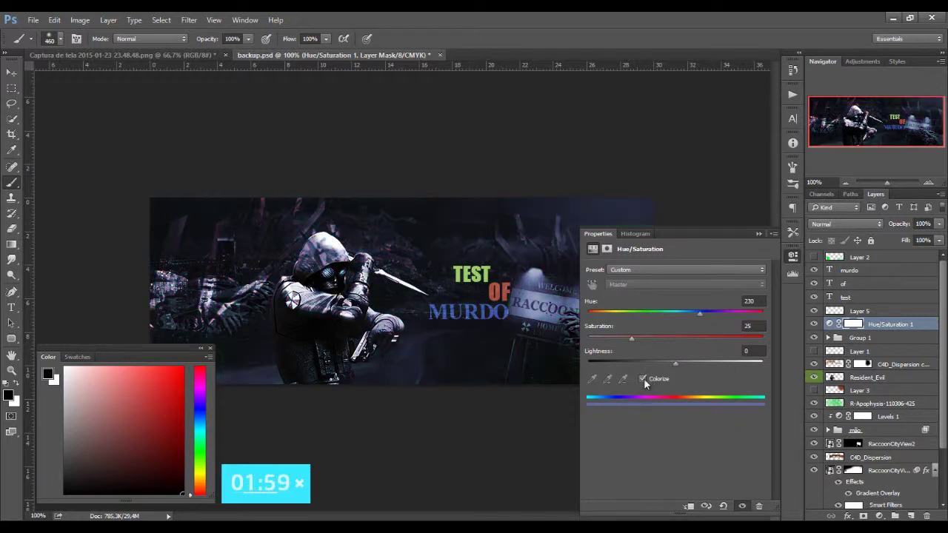
mouse_move(632, 339)
mouse_down()
mouse_move(700, 339)
mouse_move(655, 314)
mouse_move(603, 313)
mouse_move(726, 314)
mouse_move(669, 314)
mouse_move(695, 314)
mouse_move(701, 339)
mouse_up()
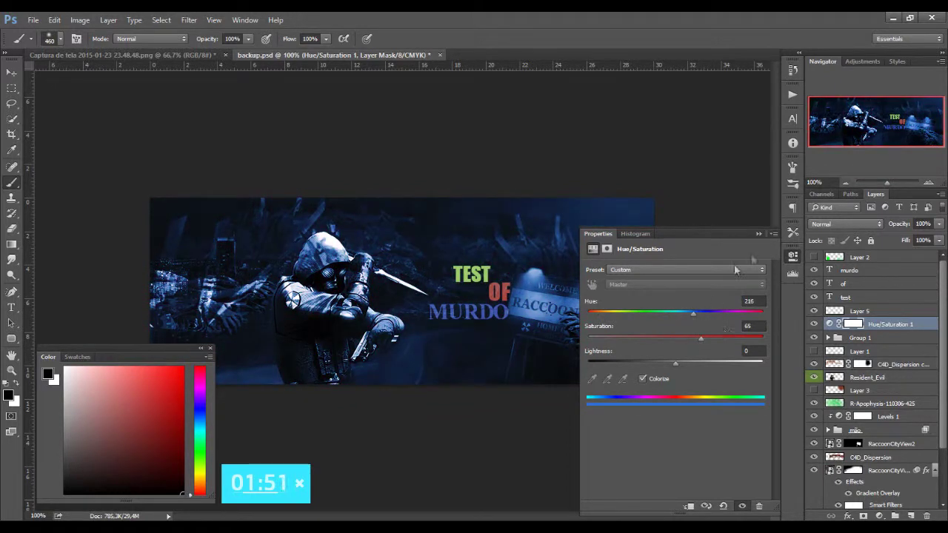
Step: Blend the Hue/Saturation layer in Overlay at 9% opacity
click(844, 223)
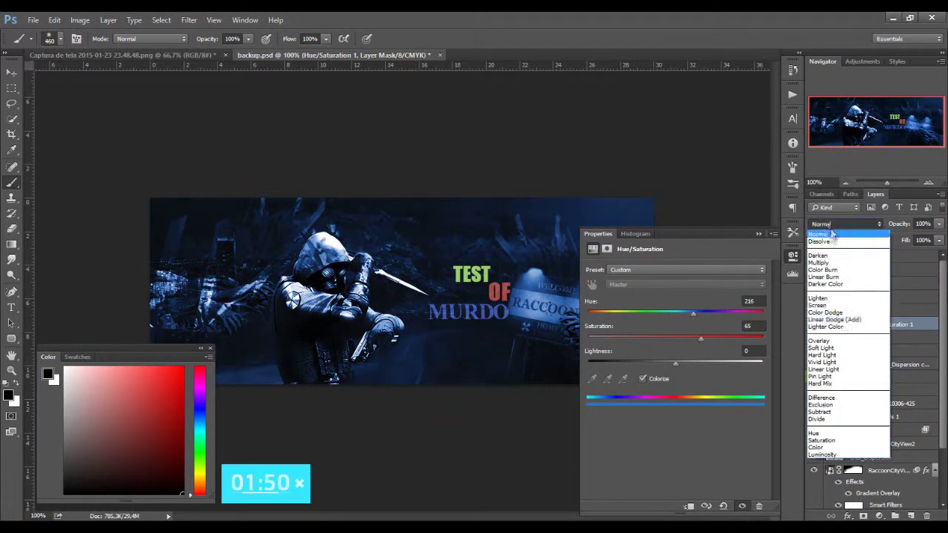
click(832, 332)
click(939, 225)
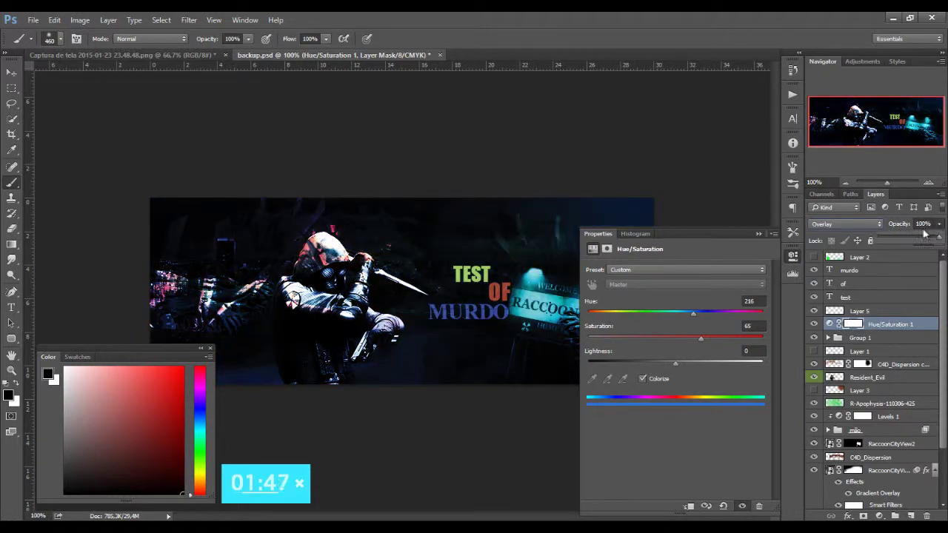
drag(890, 235, 883, 239)
click(614, 170)
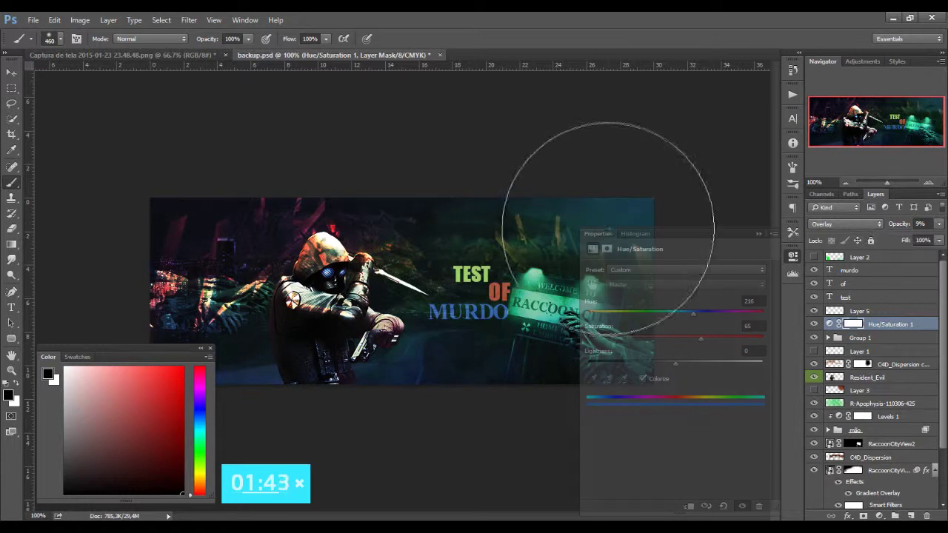
Step: Toggle Hue/Saturation 1 and Group 1 to compare, leaving Hue/Saturation hidden
click(816, 326)
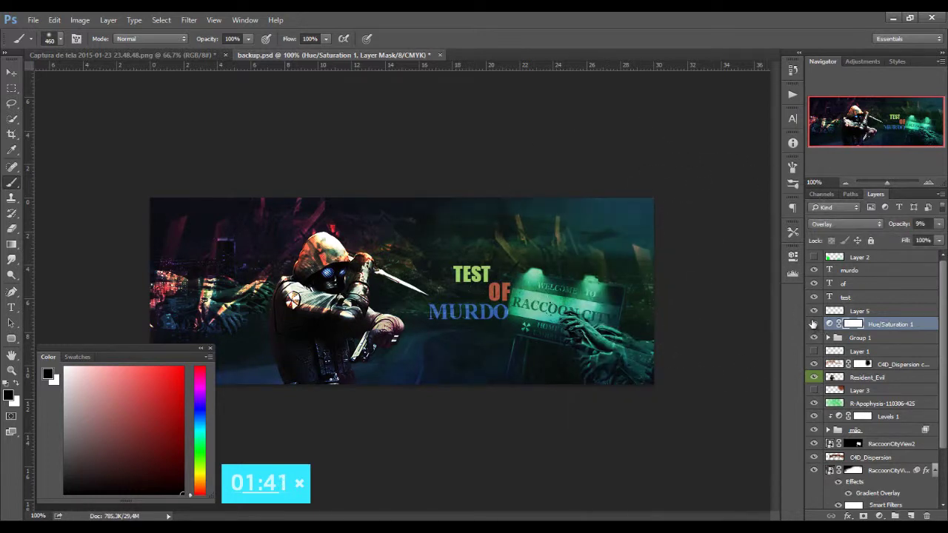
click(813, 339)
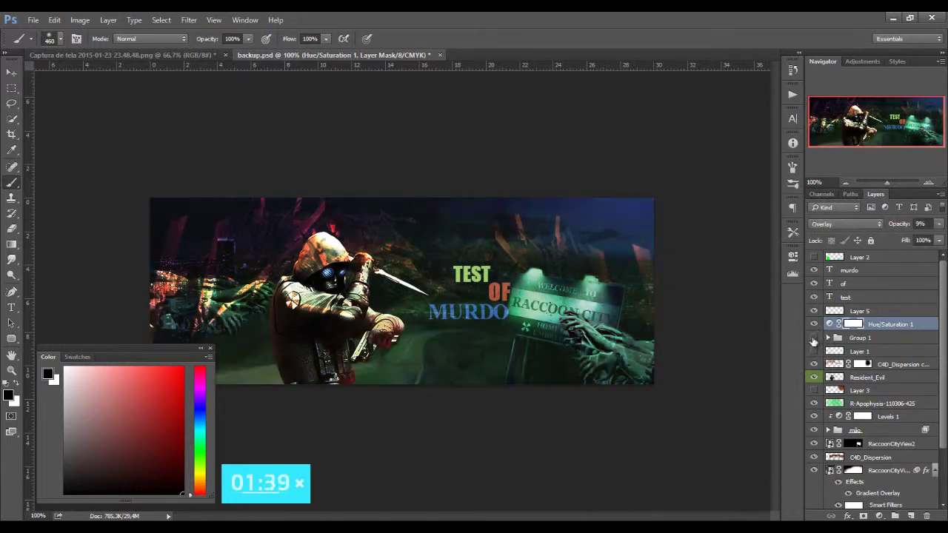
click(814, 325)
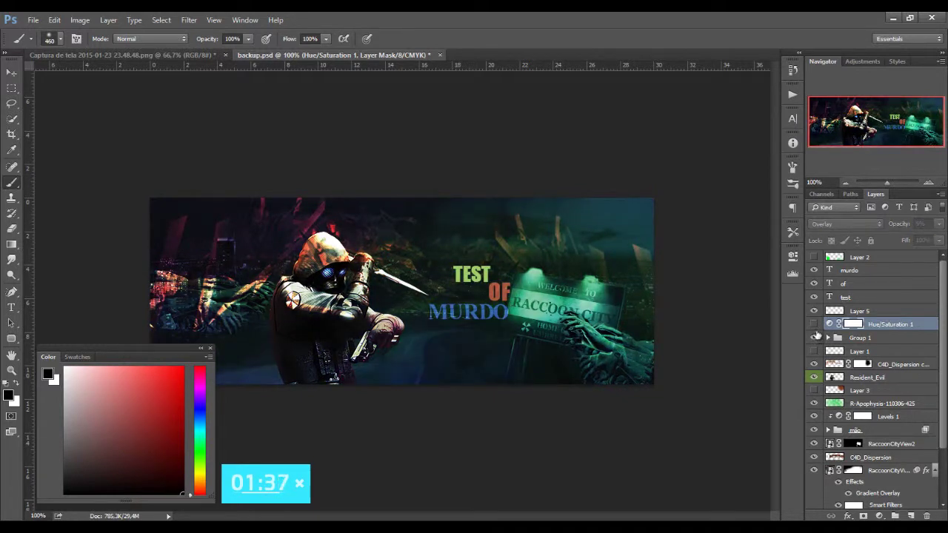
click(815, 326)
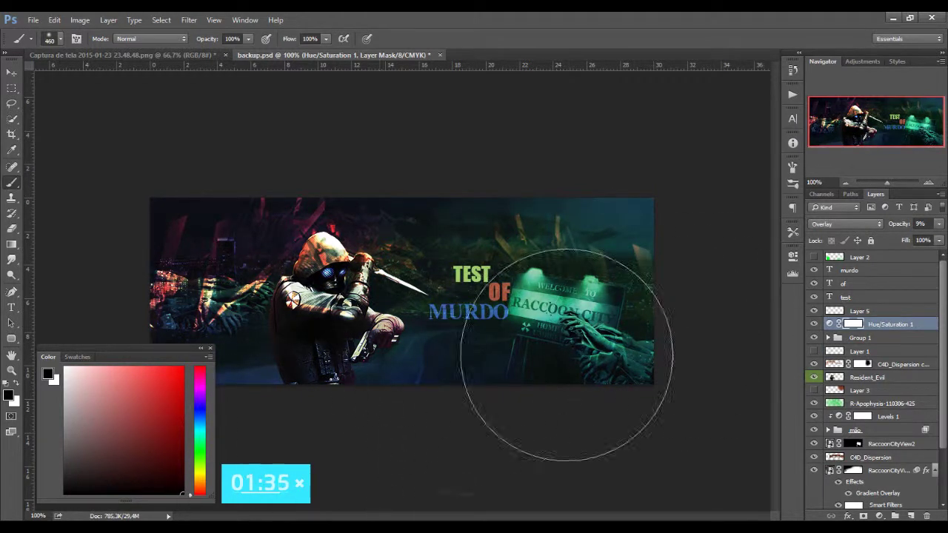
click(814, 326)
Step: Show Layer 2's green bars and type 'wwwww' in a new text box above the hooded figure
key(t)
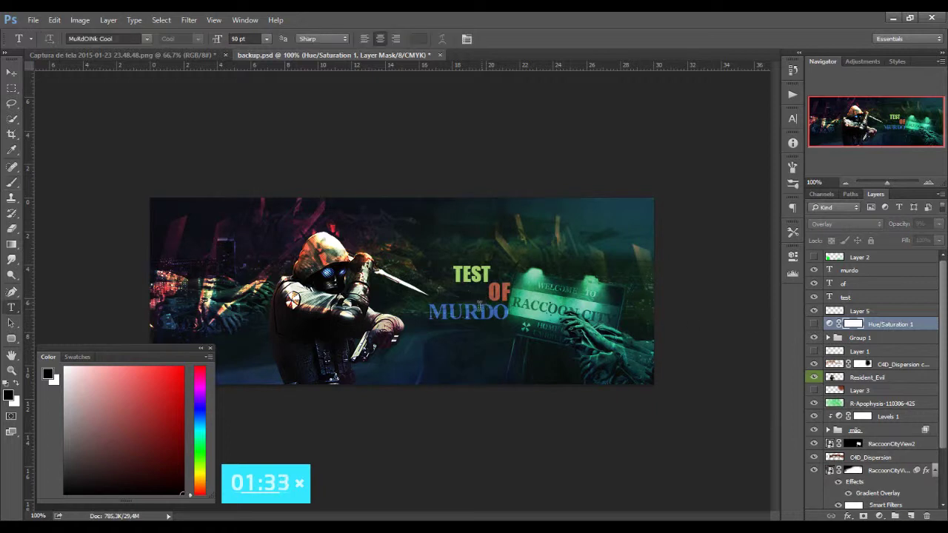
click(474, 311)
key(Escape)
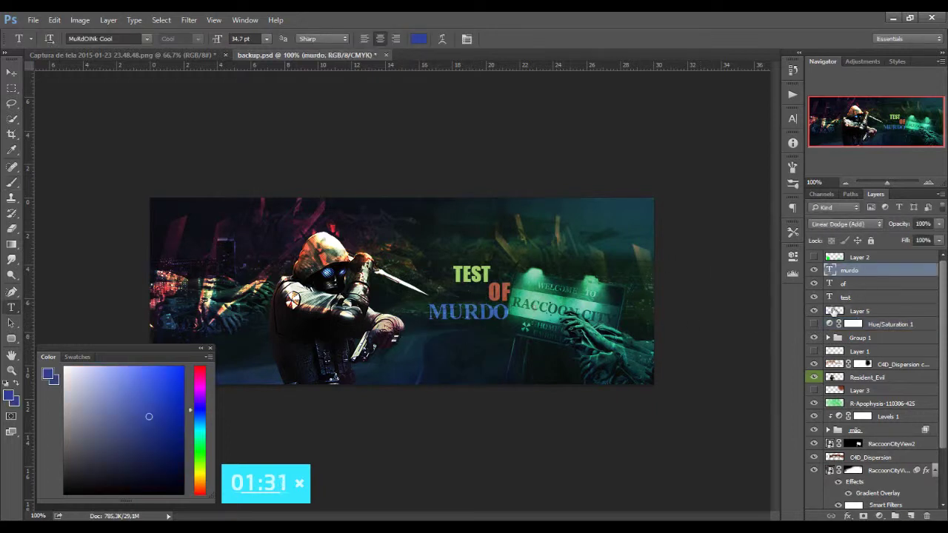
click(814, 258)
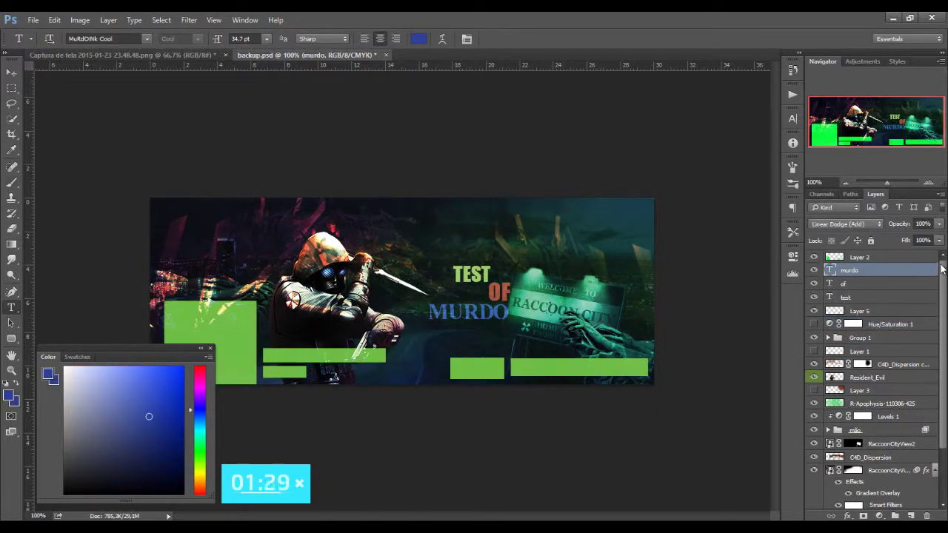
drag(428, 339, 598, 341)
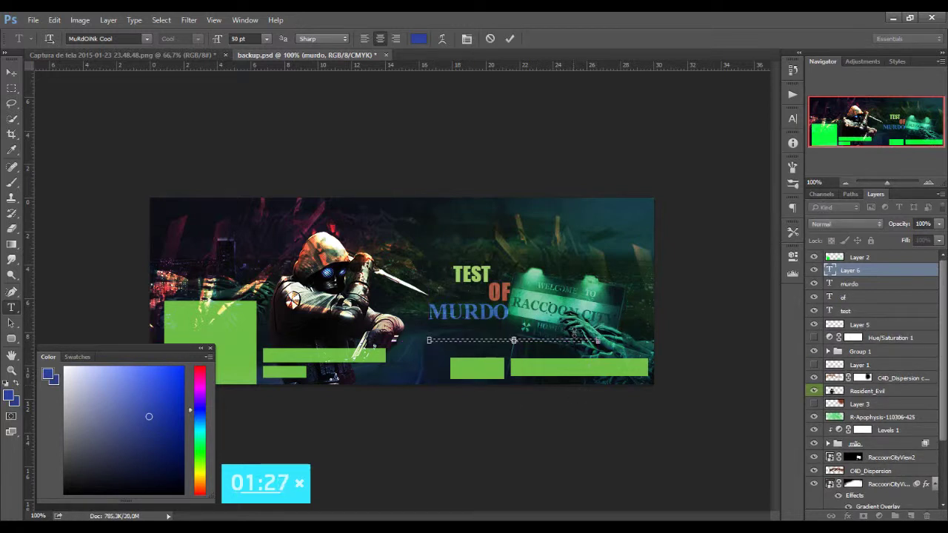
drag(513, 340, 514, 296)
text(wwwww)
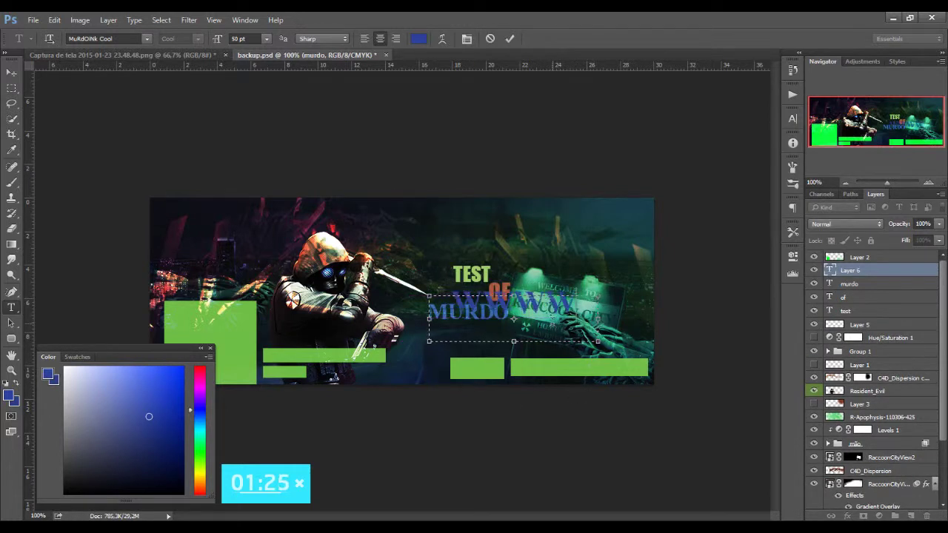
Step: Set the address text to 30 pt and move it up the banner
key(Tab)
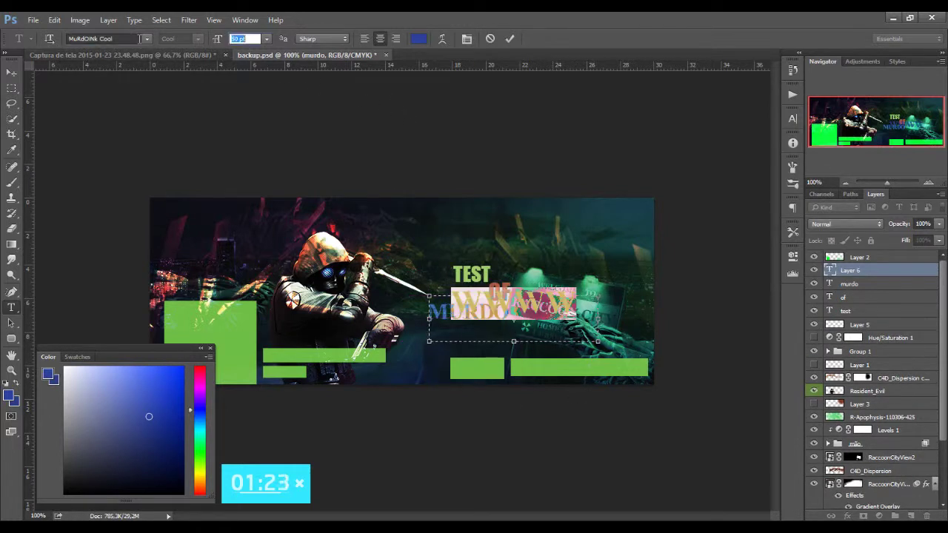
text(30)
key(Return)
key(ctrl+Return)
mouse_move(604, 220)
mouse_down()
mouse_move(532, 216)
mouse_move(488, 166)
mouse_up()
Step: Finish the address with 'e.br' and make it white Impact
click(405, 248)
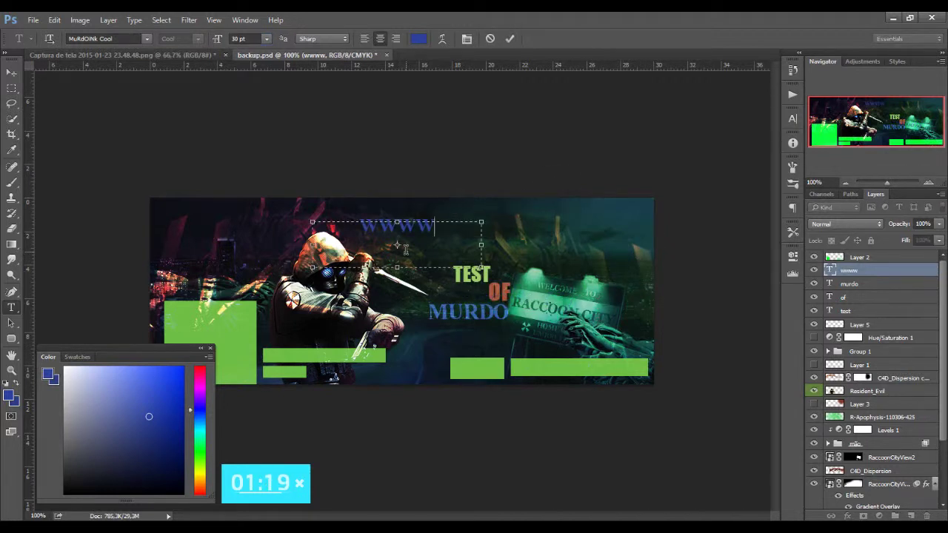
text(.e)
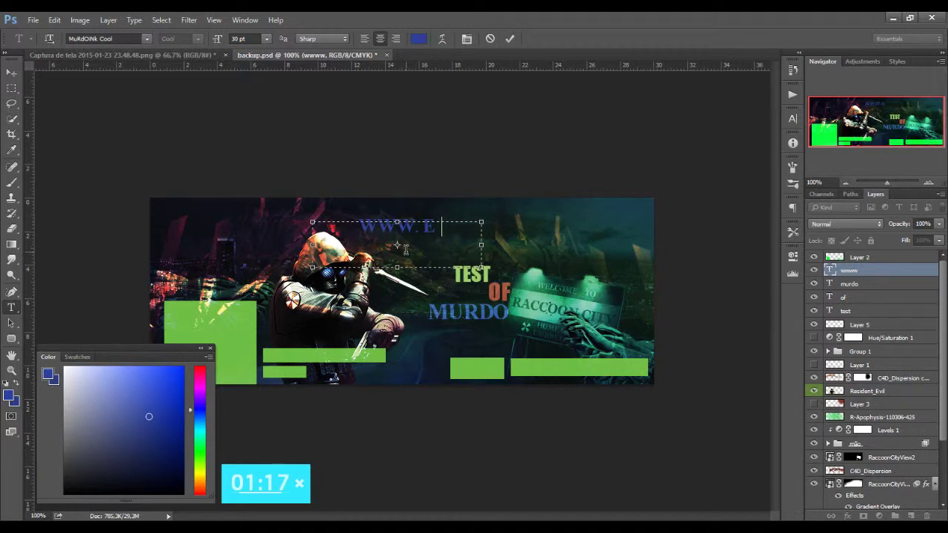
text(.br)
key(ctrl+a)
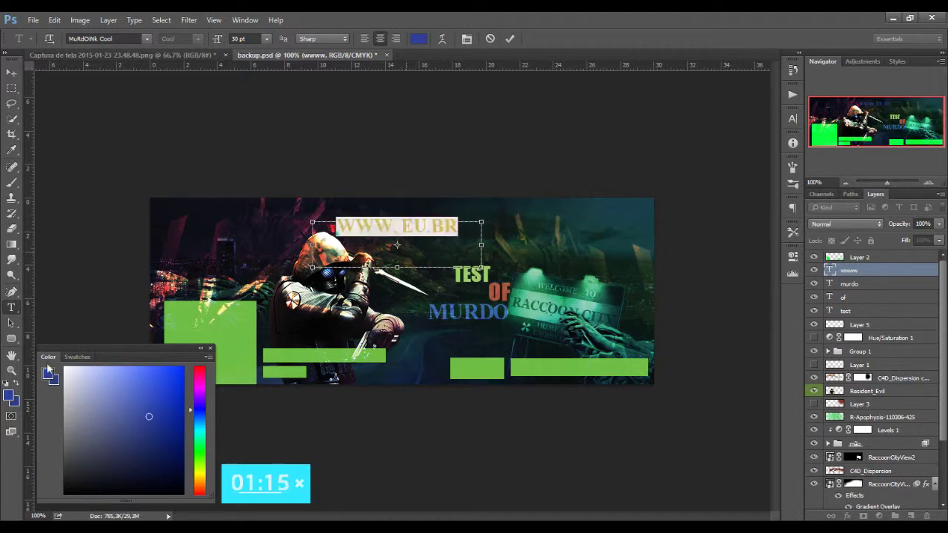
drag(76, 411, 72, 72)
click(94, 38)
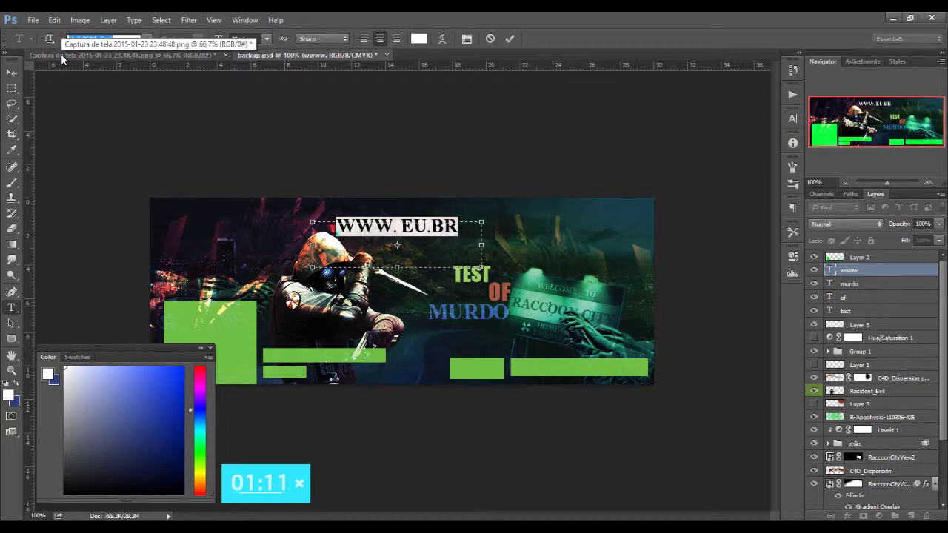
text(script)
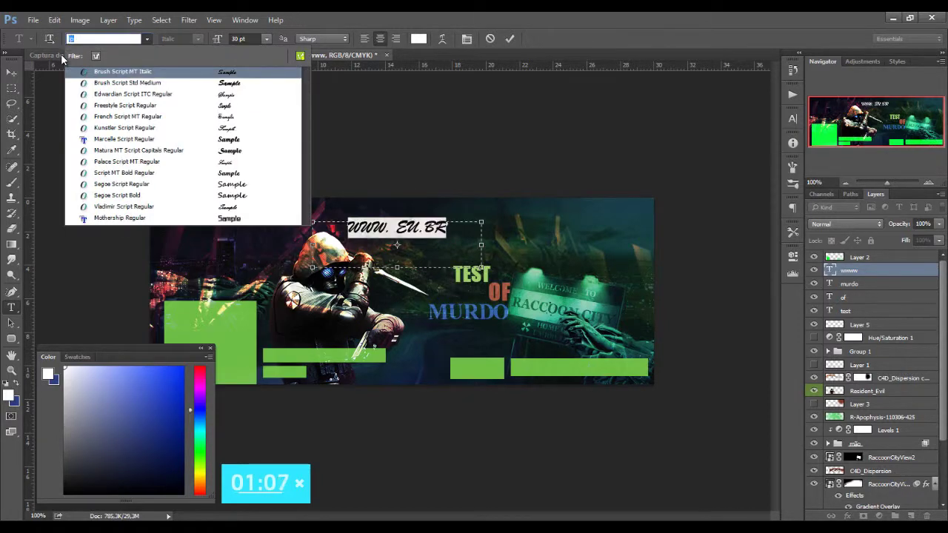
text(im)
key(Return)
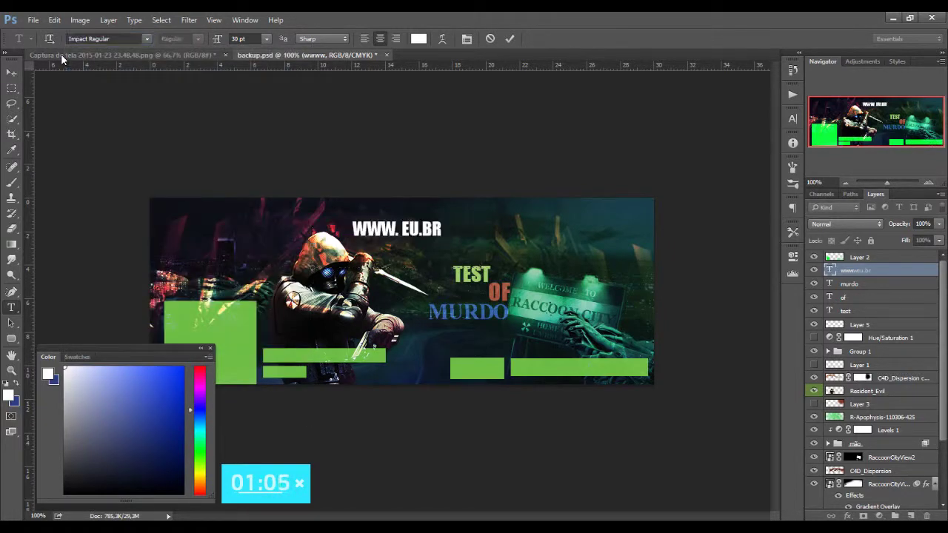
click(410, 226)
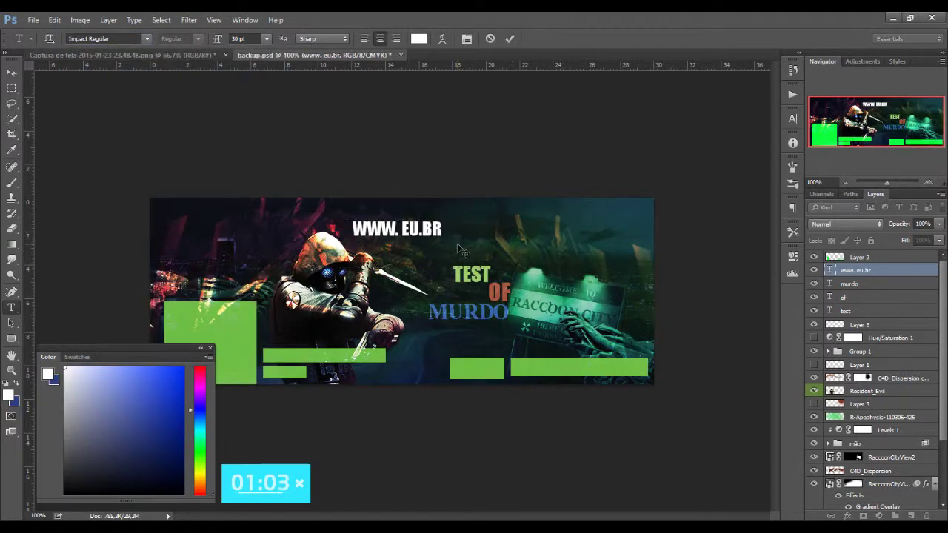
key(ctrl+t)
drag(483, 220, 444, 237)
drag(319, 222, 519, 197)
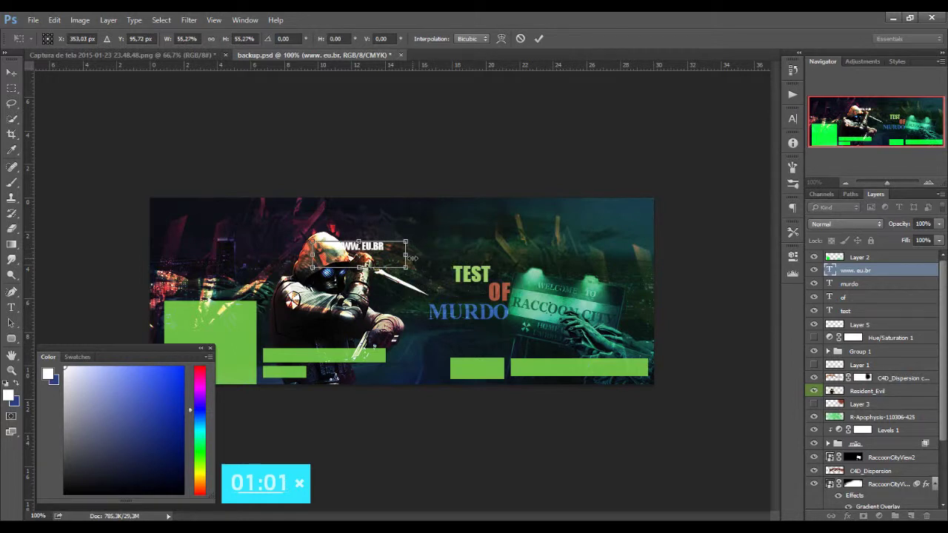
key(Return)
mouse_move(650, 193)
mouse_down()
mouse_move(686, 331)
mouse_move(655, 356)
mouse_up()
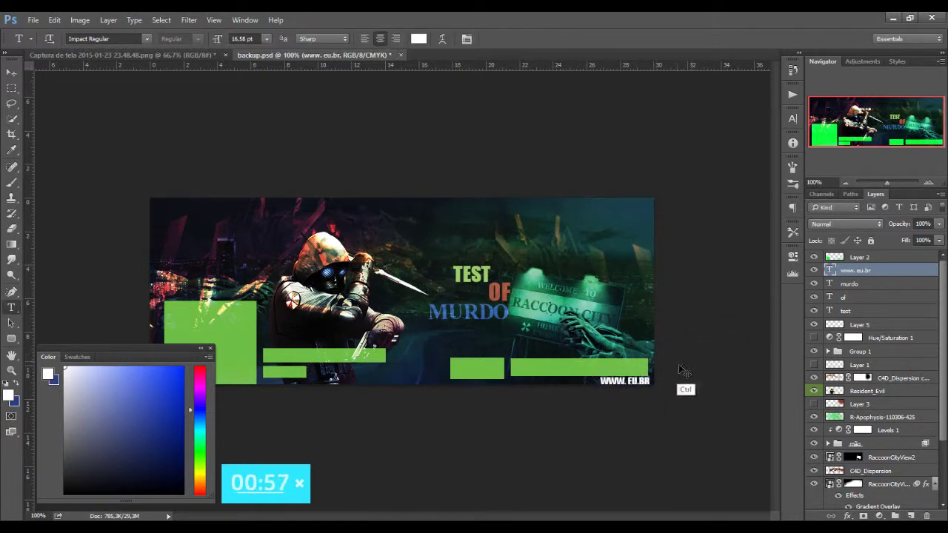
mouse_move(612, 387)
ctrl+mouse_down()
mouse_move(273, 264)
mouse_move(242, 313)
mouse_move(252, 310)
ctrl+mouse_up()
Step: Rotate and reposition the address, then show Layer 1's red guide lines
key(ctrl+t)
mouse_move(289, 338)
mouse_down()
mouse_move(287, 254)
mouse_move(284, 357)
mouse_up()
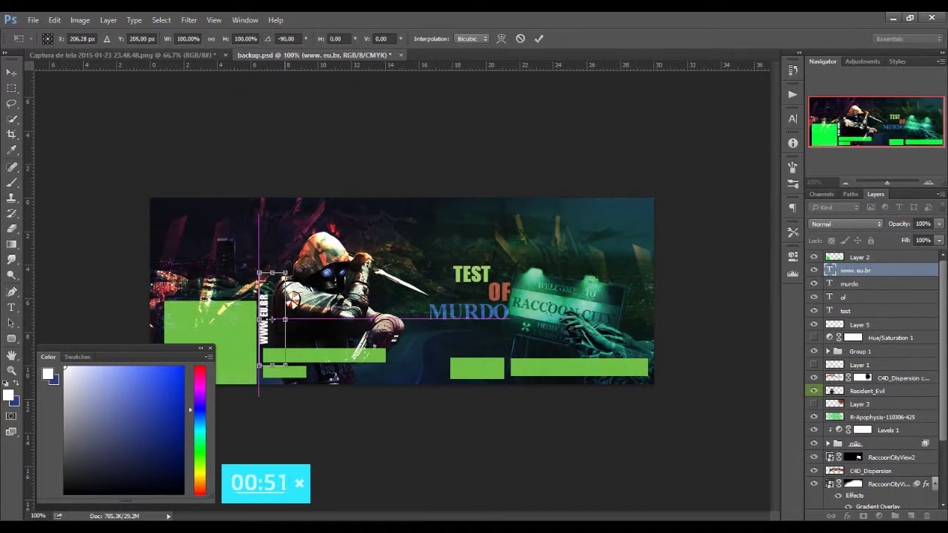
mouse_move(285, 365)
mouse_down()
mouse_move(635, 264)
mouse_move(690, 218)
mouse_up()
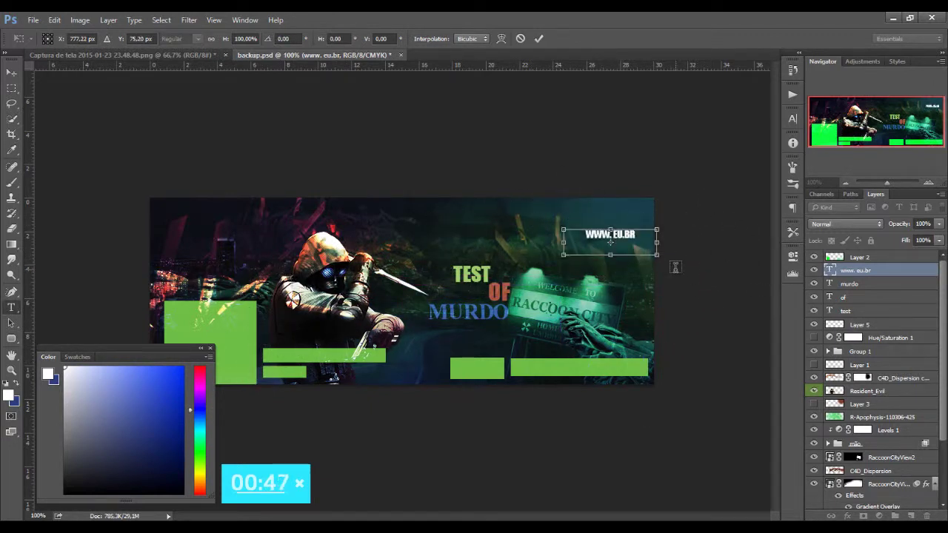
key(Return)
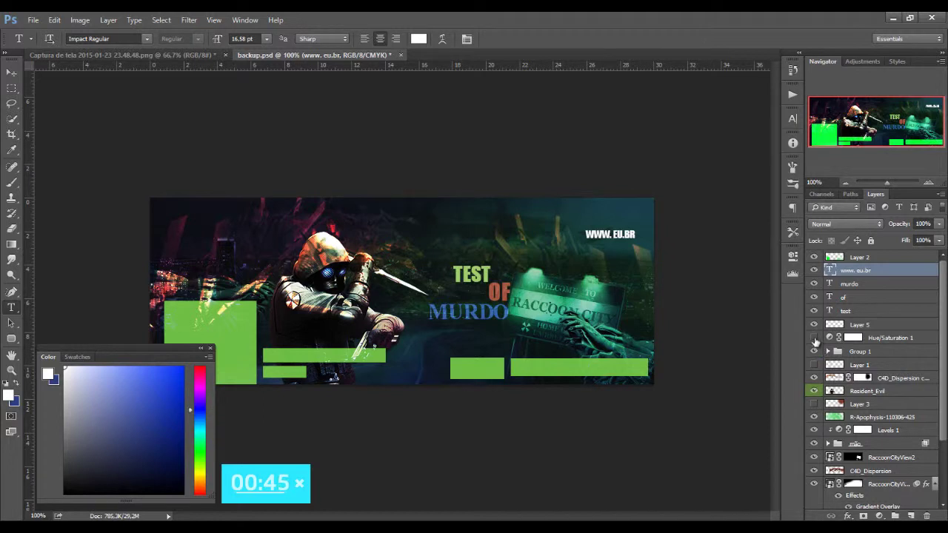
click(815, 365)
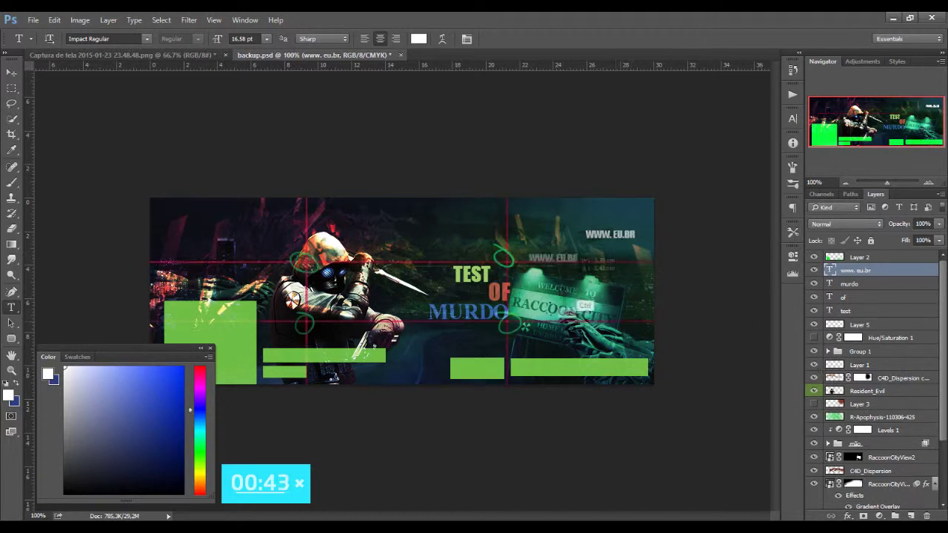
mouse_move(609, 234)
mouse_down()
mouse_move(445, 273)
mouse_move(424, 398)
mouse_move(439, 406)
mouse_up()
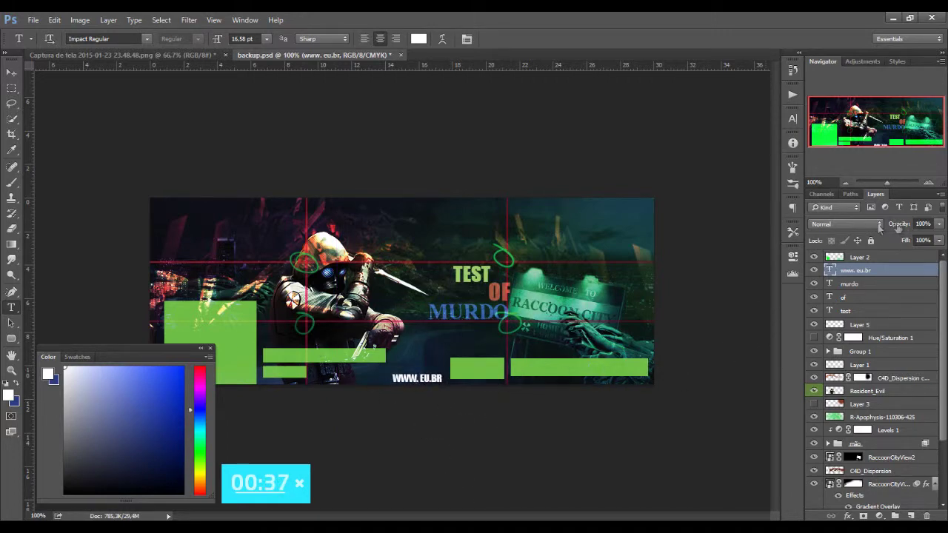
Step: Blend the address with Linear Dodge (Add), park it top-right, and select its text
click(880, 224)
click(837, 329)
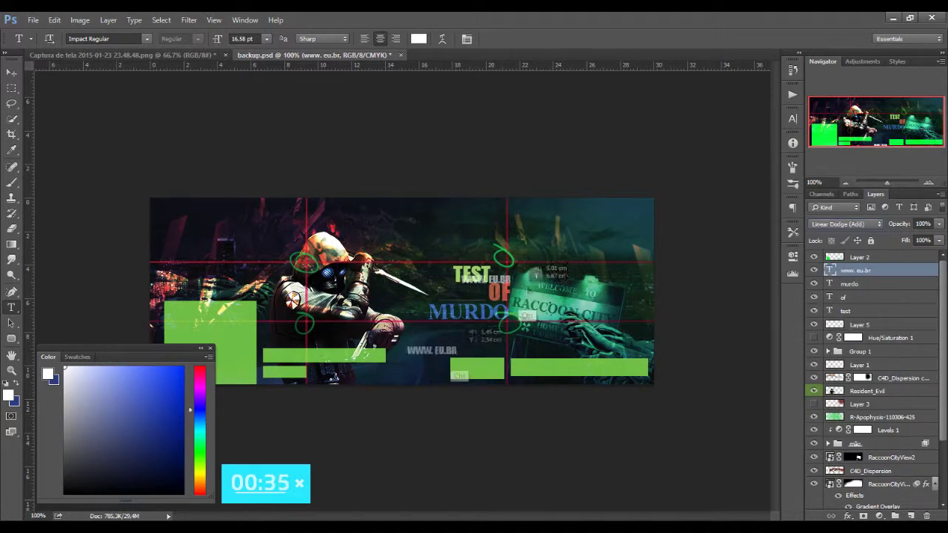
drag(523, 314, 639, 217)
click(577, 220)
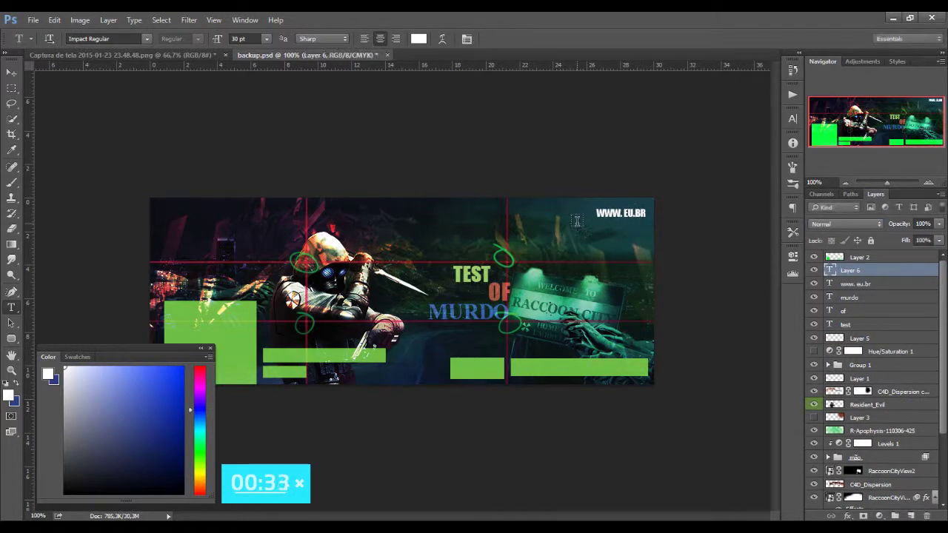
key(Escape)
click(615, 217)
key(ctrl+a)
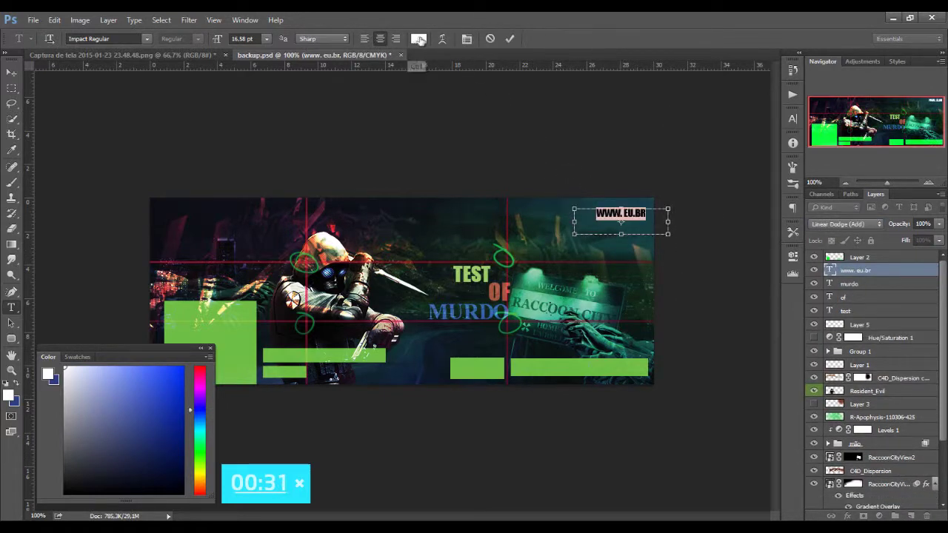
Step: Recolour the address text bright pink #ff006f
click(419, 40)
click(716, 260)
click(755, 171)
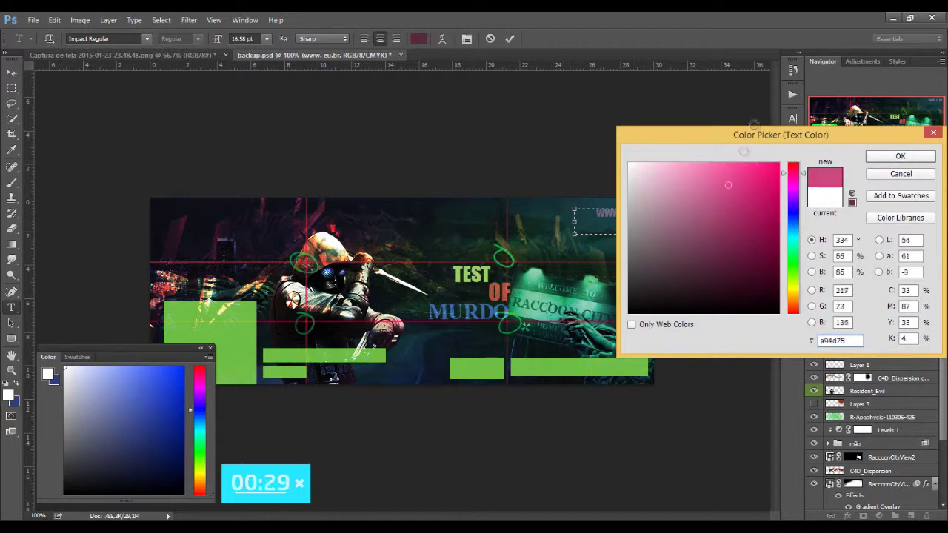
click(900, 157)
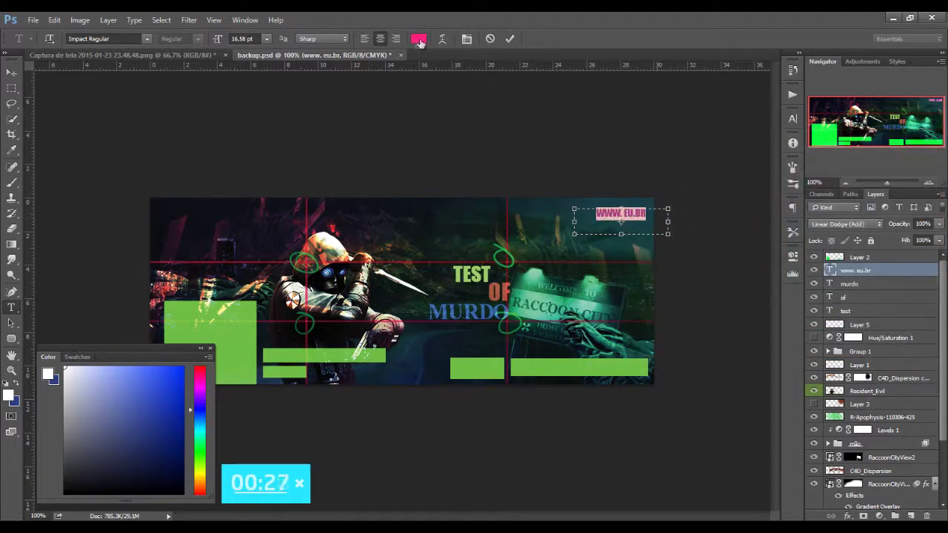
click(420, 40)
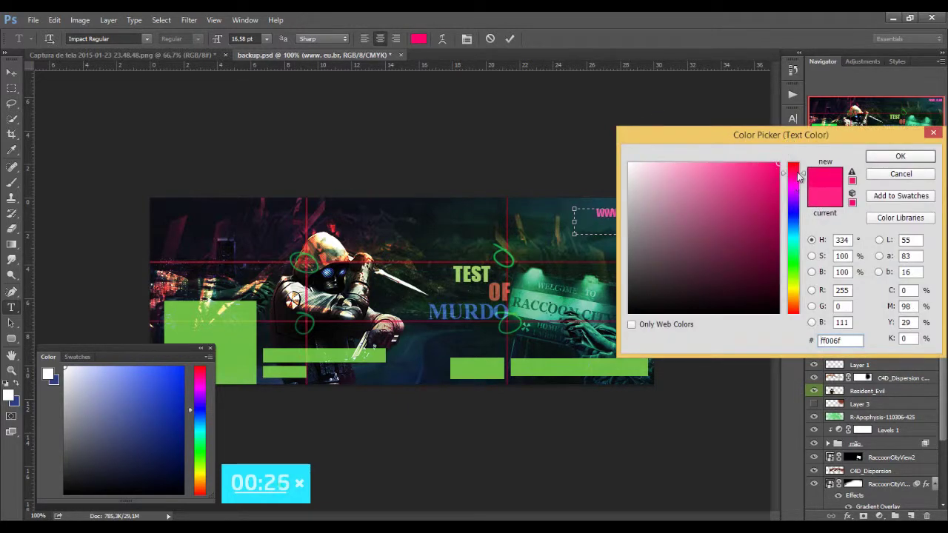
click(900, 161)
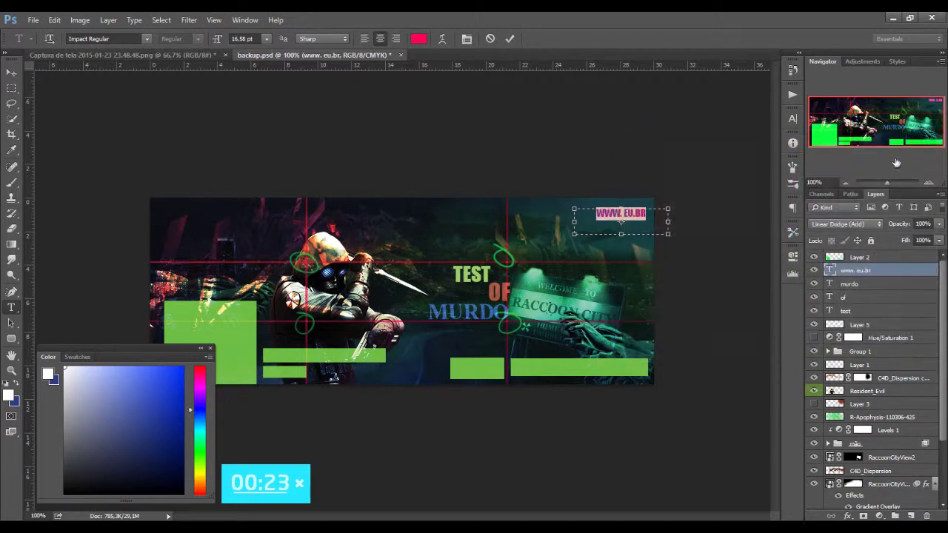
Step: Blend the pink address with Screen and move and resize it onto OF
mouse_move(622, 220)
mouse_down()
mouse_move(675, 317)
mouse_move(691, 313)
mouse_up()
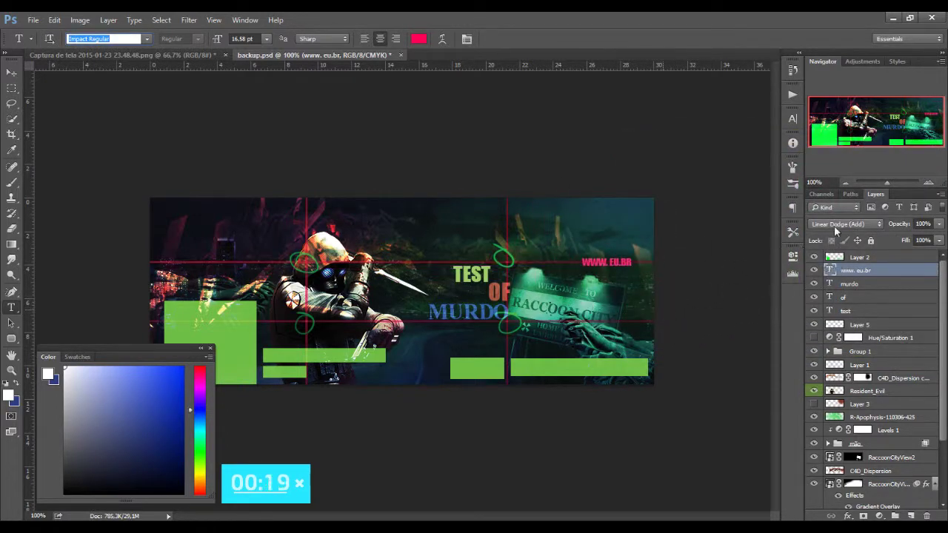
click(845, 224)
click(837, 303)
mouse_move(649, 297)
mouse_down()
mouse_move(530, 324)
mouse_move(433, 391)
mouse_up()
key(ctrl+t)
key(Return)
key(t)
Step: Step back to remove the address layer and hide the red guide lines
key(ctrl+t)
key(Escape)
key(Delete)
click(871, 352)
click(814, 351)
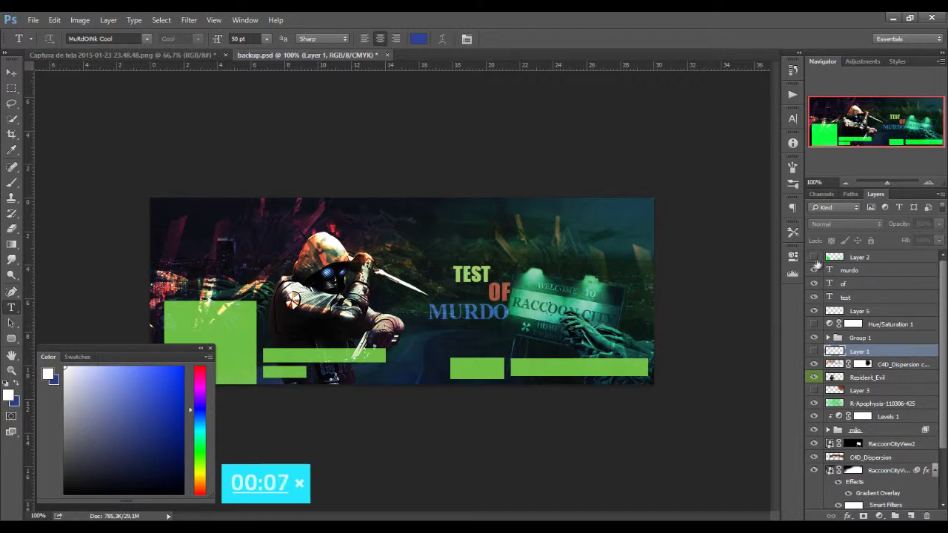
Step: Hide the green bars and stroke the whole canvas 5 px white inside on a new layer
click(814, 258)
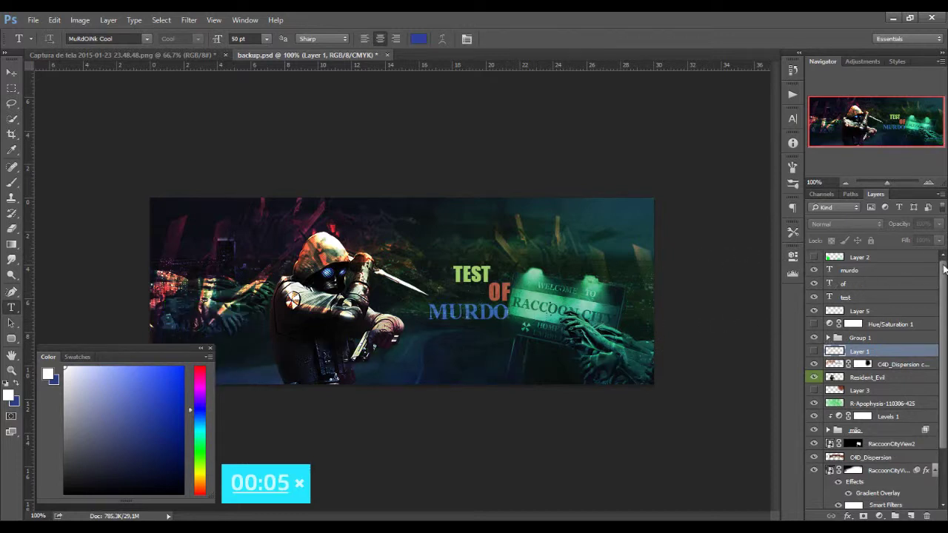
click(874, 271)
key(ctrl+shift+n)
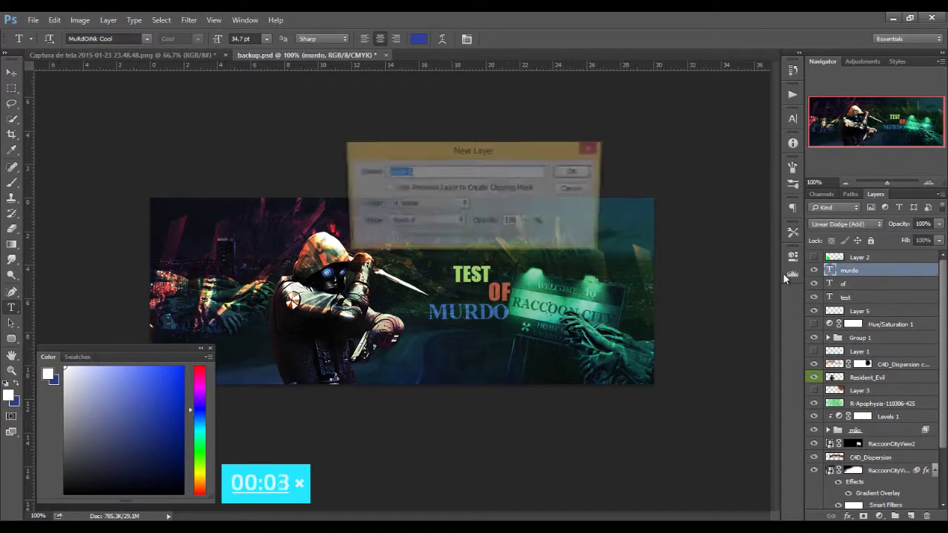
key(Return)
key(ctrl+a)
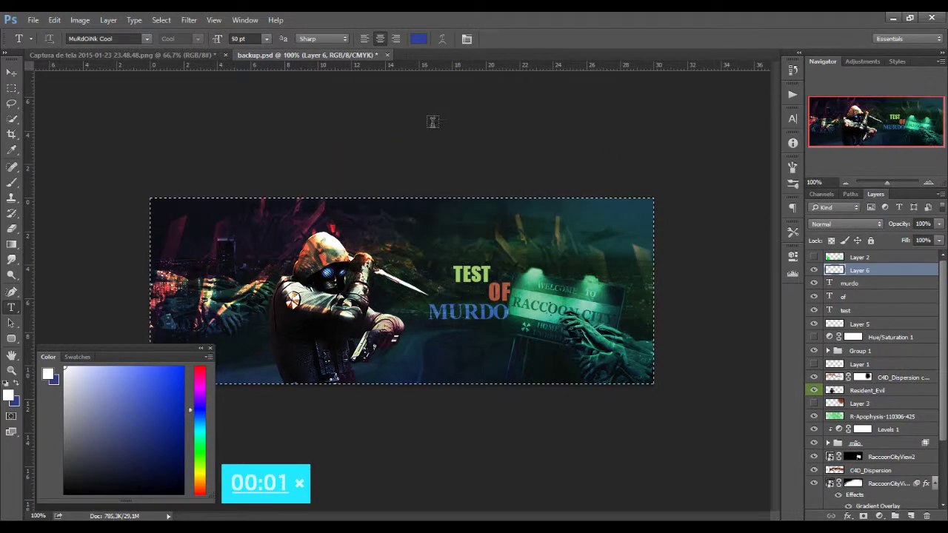
click(54, 20)
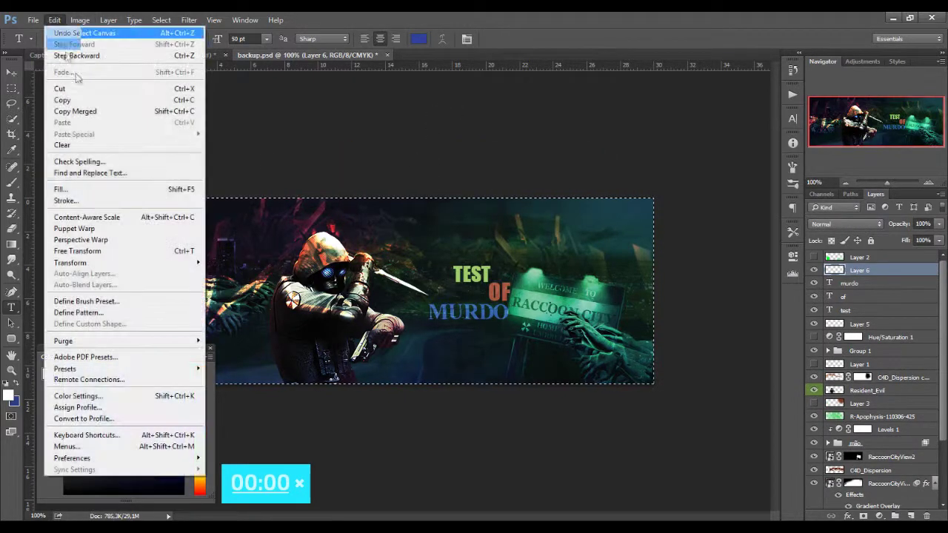
click(93, 202)
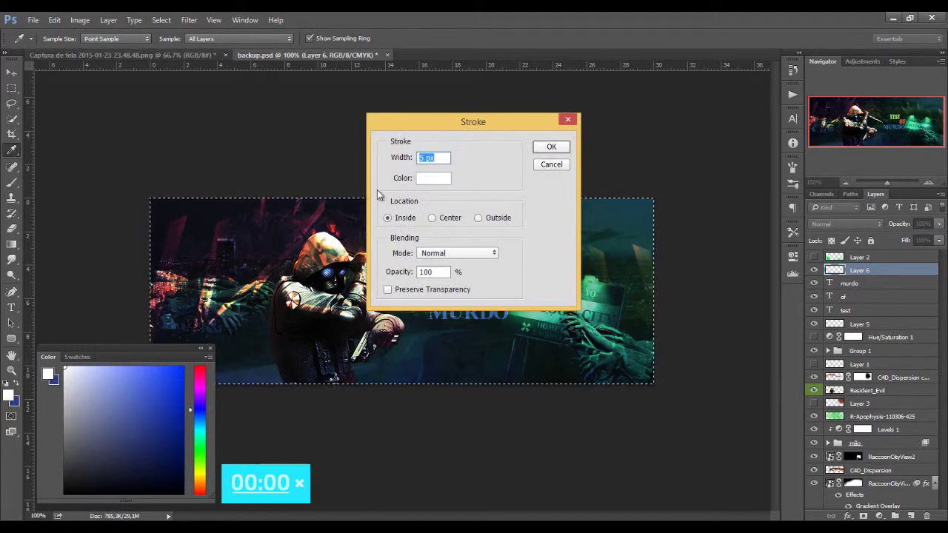
key(Return)
key(t)
key(ctrl+d)
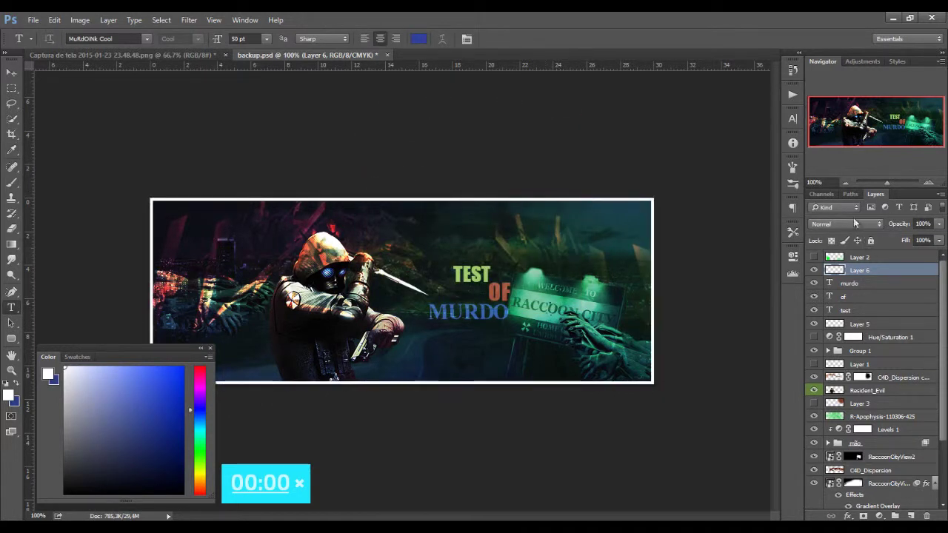
Step: Lower the stroke layer's opacity to 13%
click(856, 222)
key(Escape)
click(940, 225)
drag(893, 235, 886, 237)
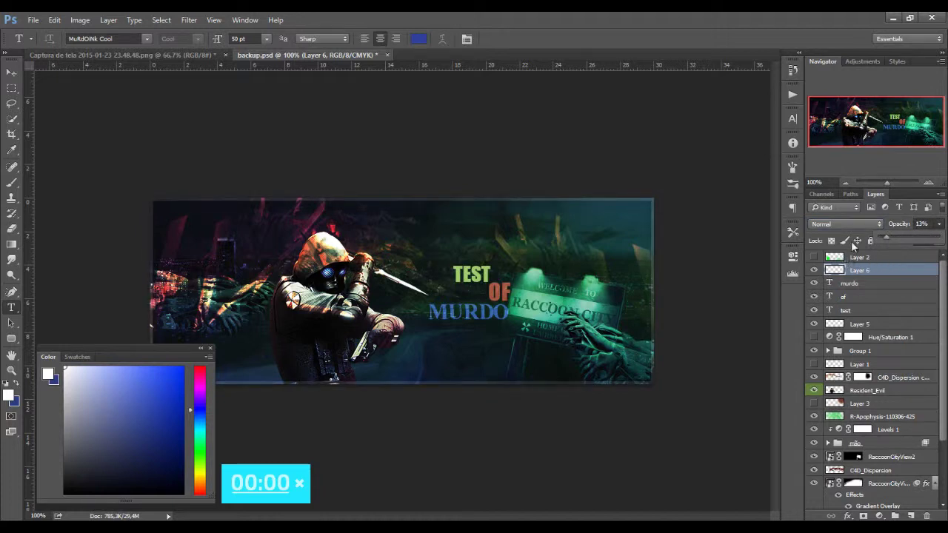
key(ctrl+u)
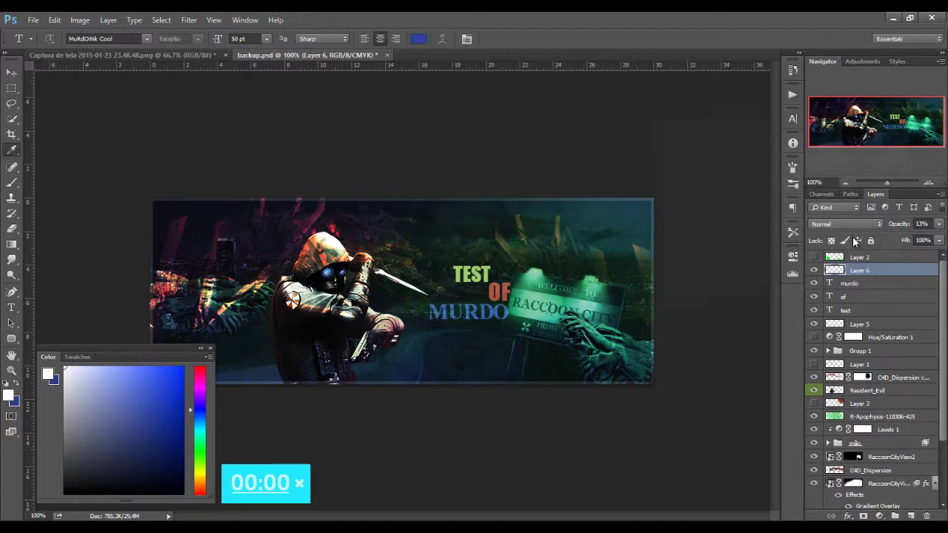
Step: Try a colorize tint on the border, cancel it, and raise the layer to 100% opacity
click(869, 258)
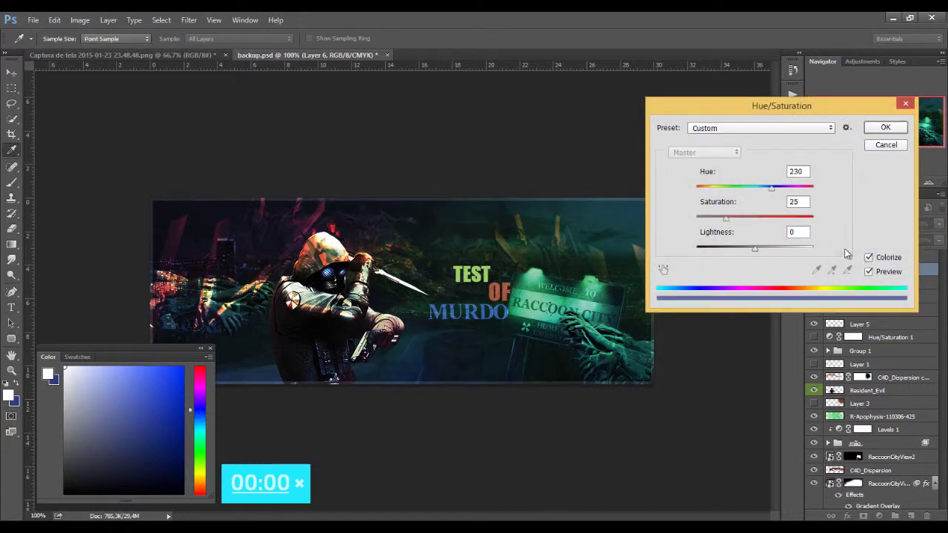
drag(746, 217, 788, 219)
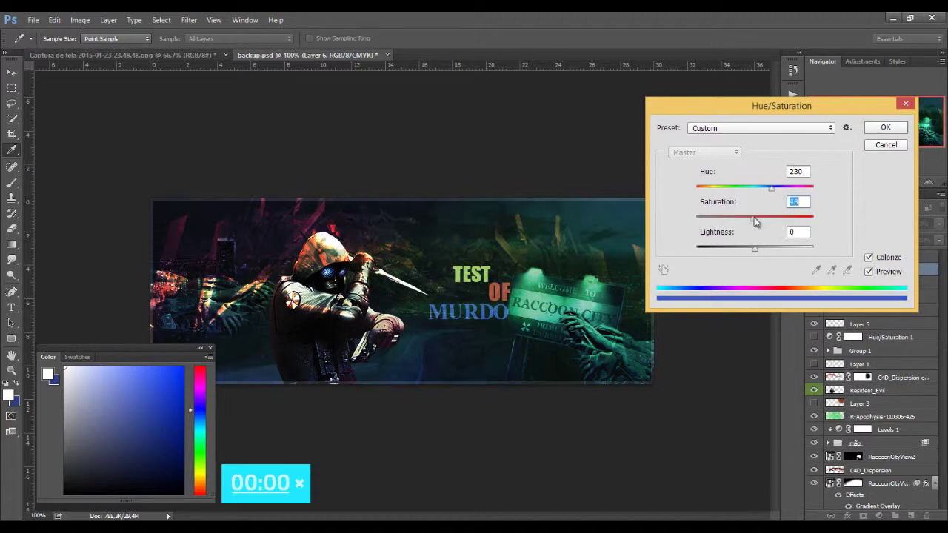
drag(755, 248, 797, 248)
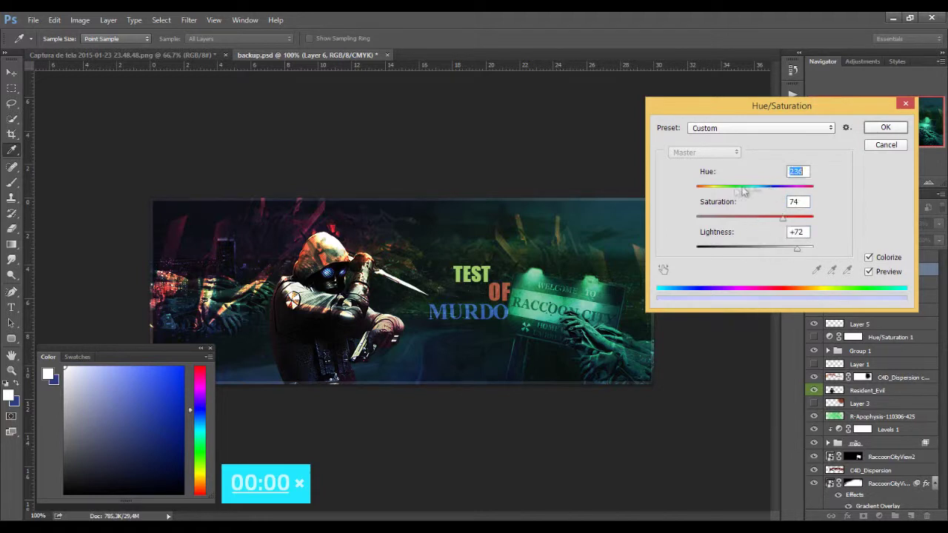
drag(773, 187, 697, 188)
click(886, 145)
click(938, 225)
drag(931, 237, 945, 238)
Step: Colorize the border deep blue with Hue 230, Saturation 75, Lightness -60
key(ctrl+u)
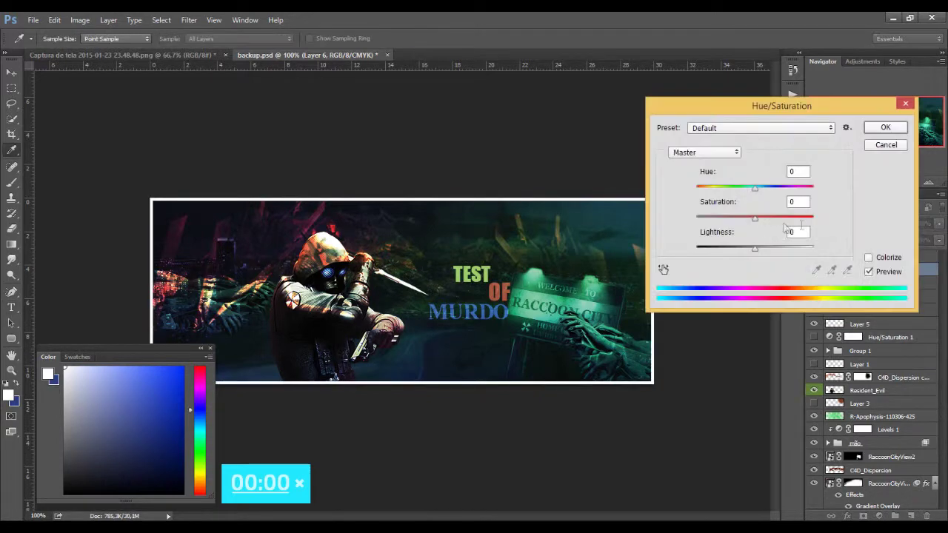
click(869, 258)
drag(767, 218, 786, 219)
drag(754, 247, 720, 247)
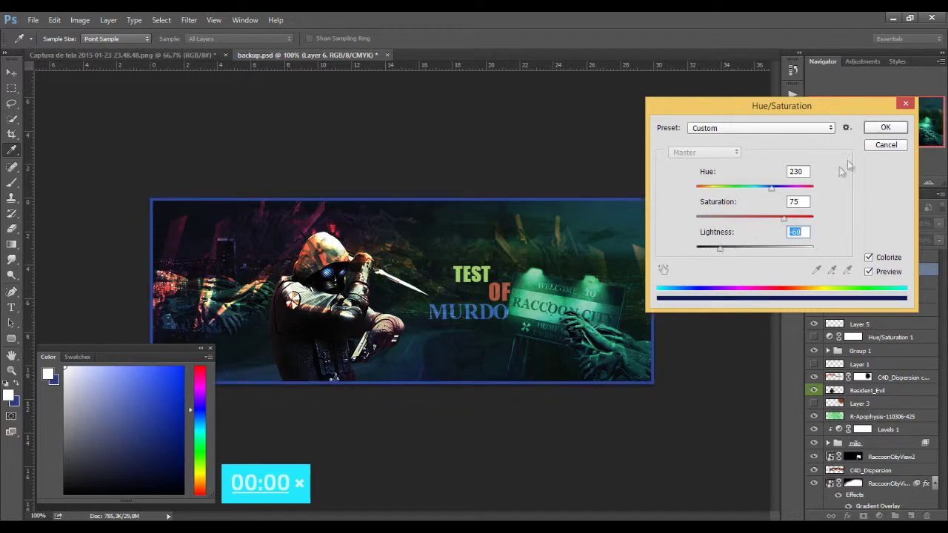
click(883, 128)
click(844, 224)
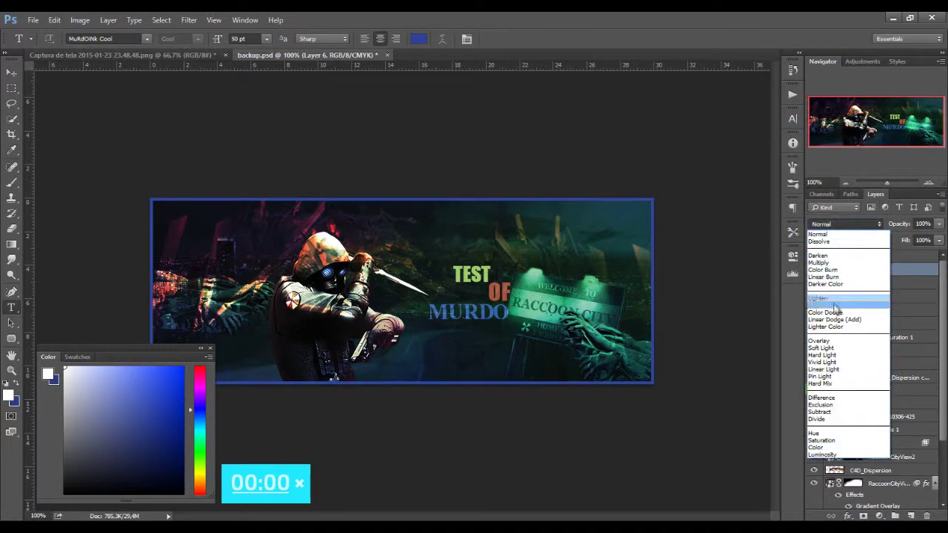
Step: Set the border to Color Dodge at 23%, duplicate it, and colorize the copy green (saturation 61)
click(838, 314)
drag(909, 228, 852, 228)
key(ctrl+j)
key(ctrl+t)
key(Return)
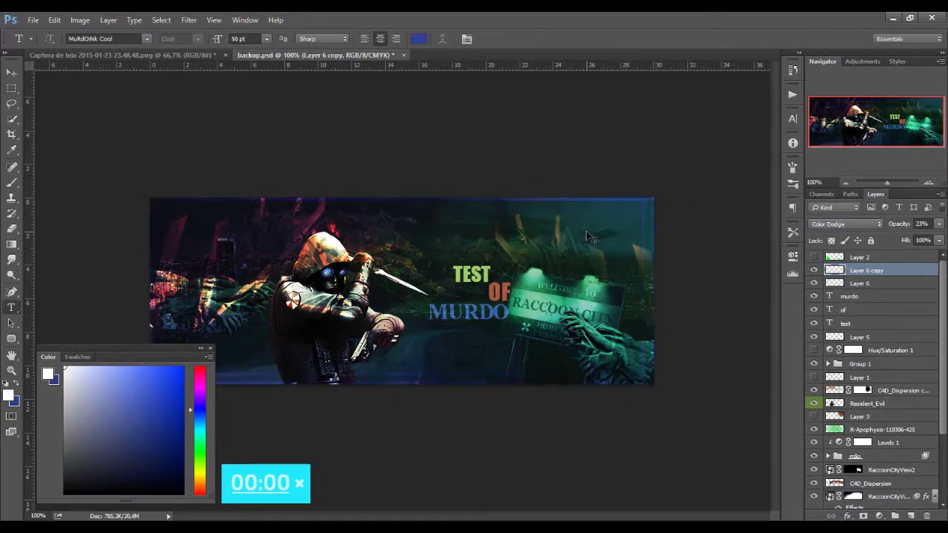
key(ctrl+plus)
drag(586, 236, 559, 255)
key(ctrl+minus)
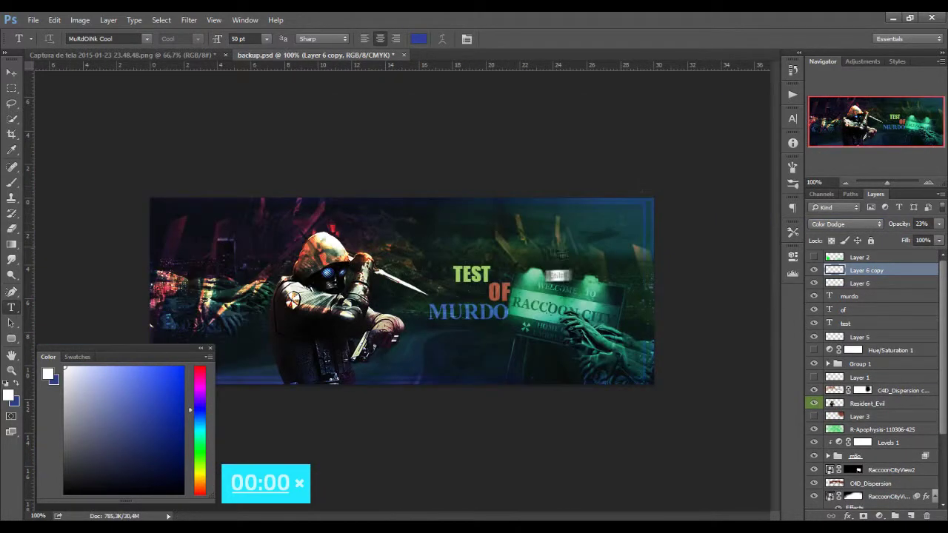
key(ctrl+u)
drag(740, 216, 767, 216)
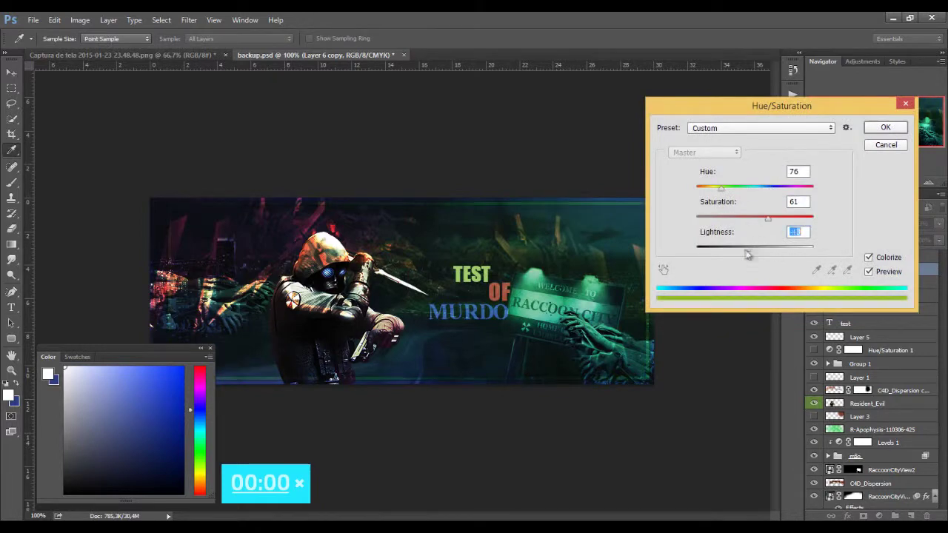
key(Return)
key(t)
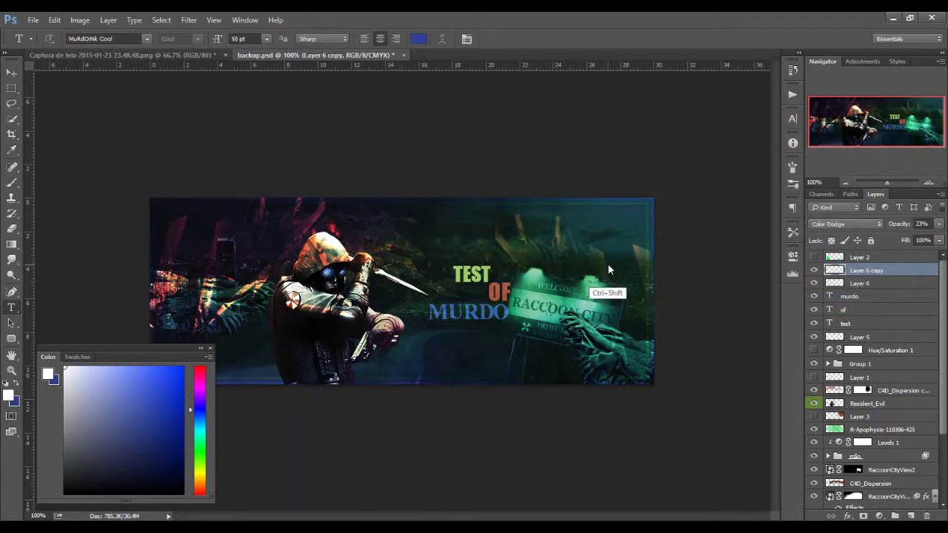
Step: Save the banner as backup.psd, replacing the existing file
key(ctrl+shift+s)
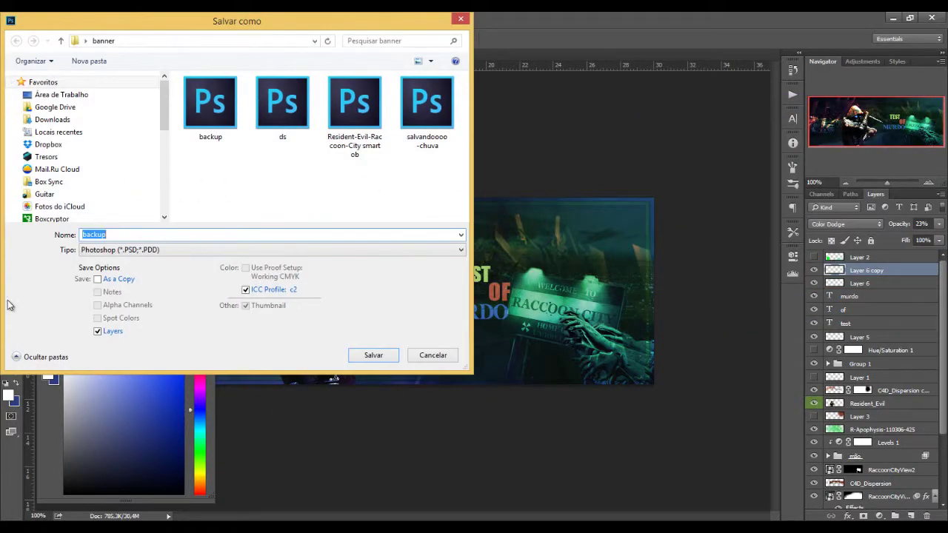
key(Return)
key(alt+s)
key(Return)
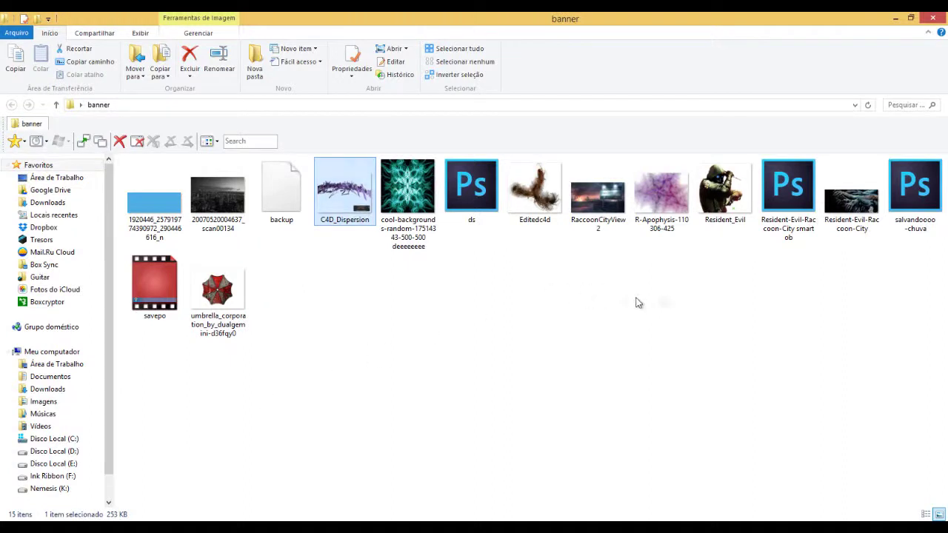
Step: Open the Resident-Evil-Raccoon-City, salvandoooo-chuva and ds files
click(778, 215)
click(914, 222)
ctrl+click(474, 185)
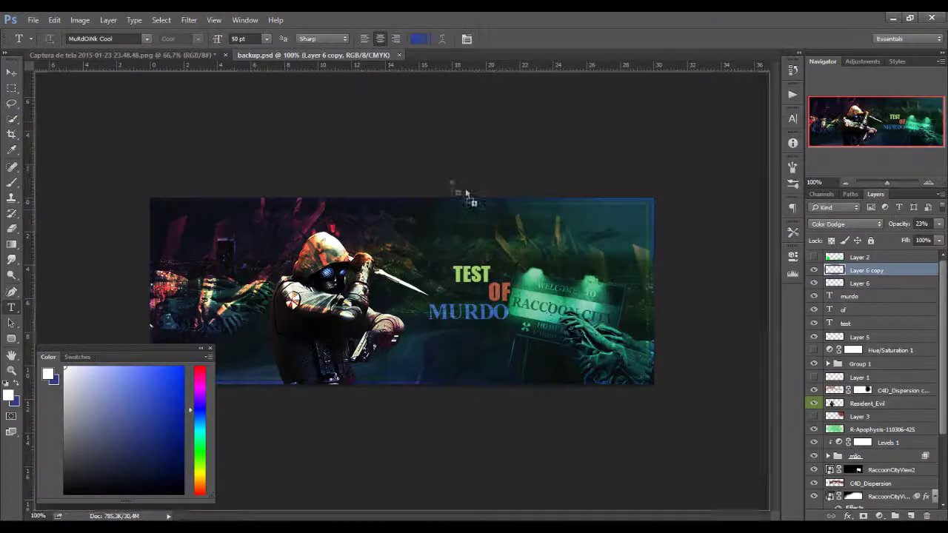
drag(474, 185, 418, 74)
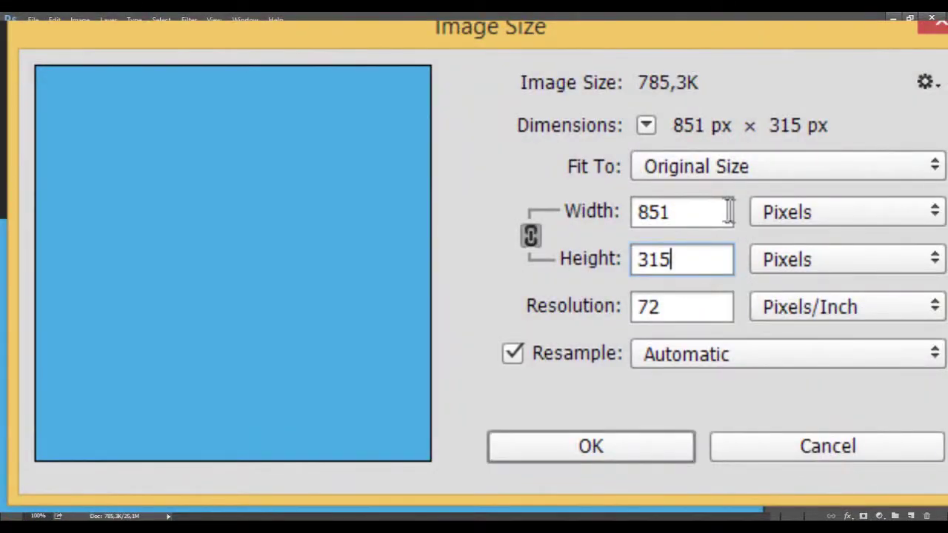
Step: Check the 851 px width, hide salvandoooo -chuva's pink-bar layer, and switch to the full-width colour-wheel screenshot
click(719, 212)
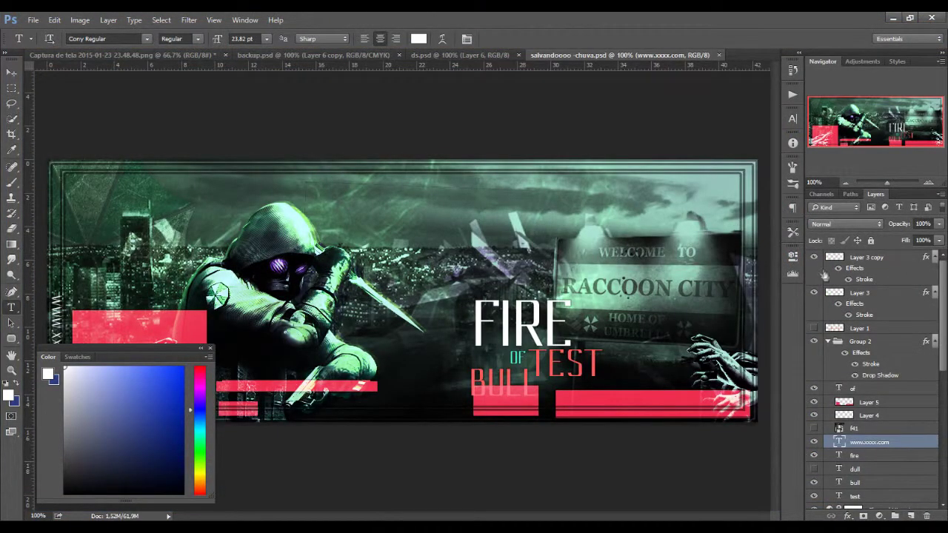
click(814, 294)
click(815, 401)
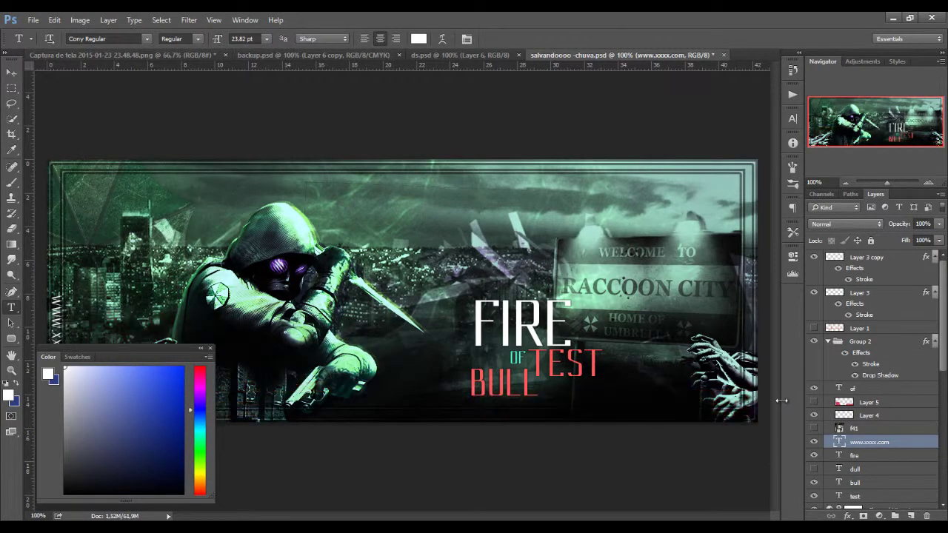
key(ctrl+minus)
key(ctrl+minus)
key(ctrl+plus)
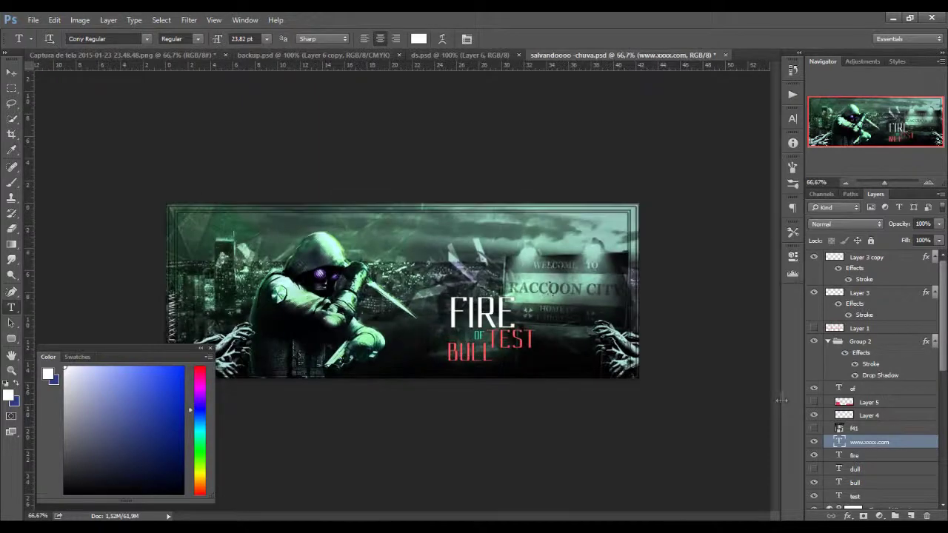
key(Tab)
key(ctrl+Tab)
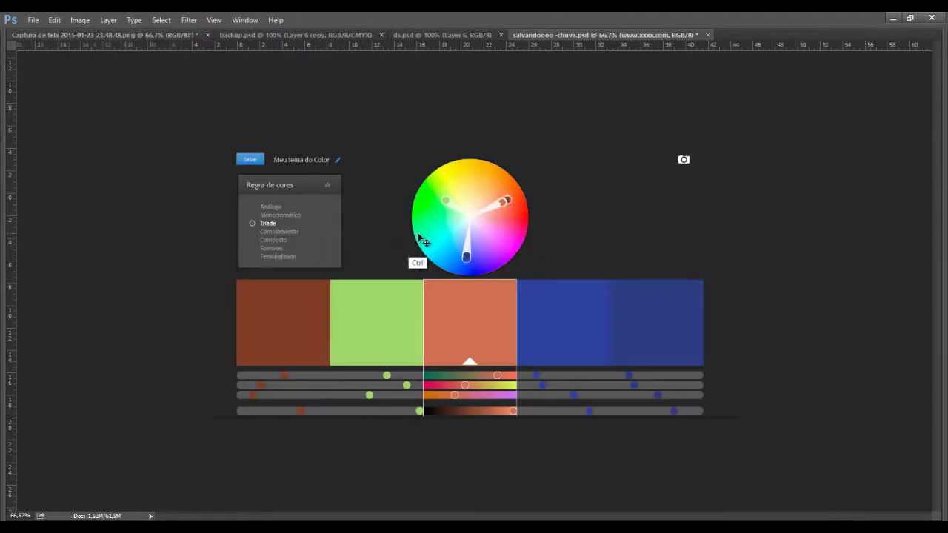
Step: Switch to salvandoooo -chuva.psd and add a white glyph text box in the sky above TEST
key(ctrl+Tab)
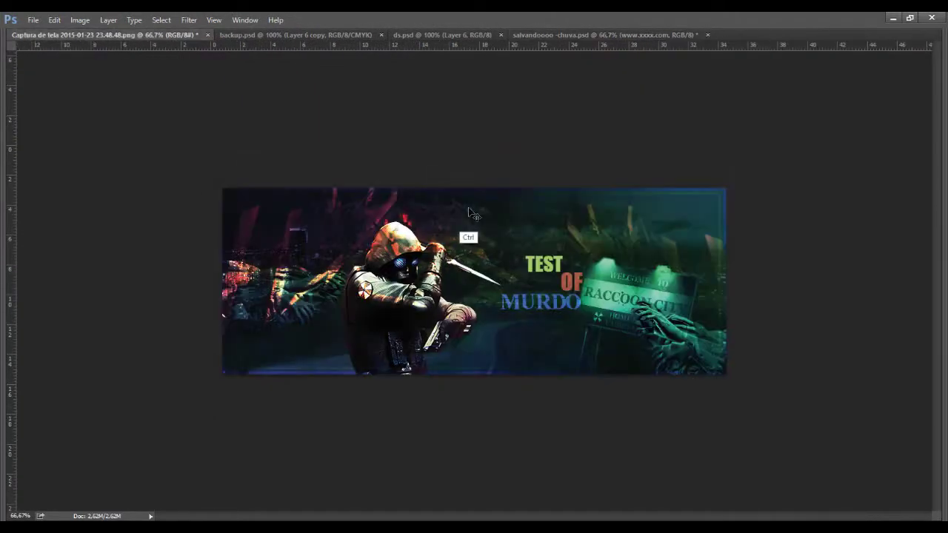
key(ctrl+Tab)
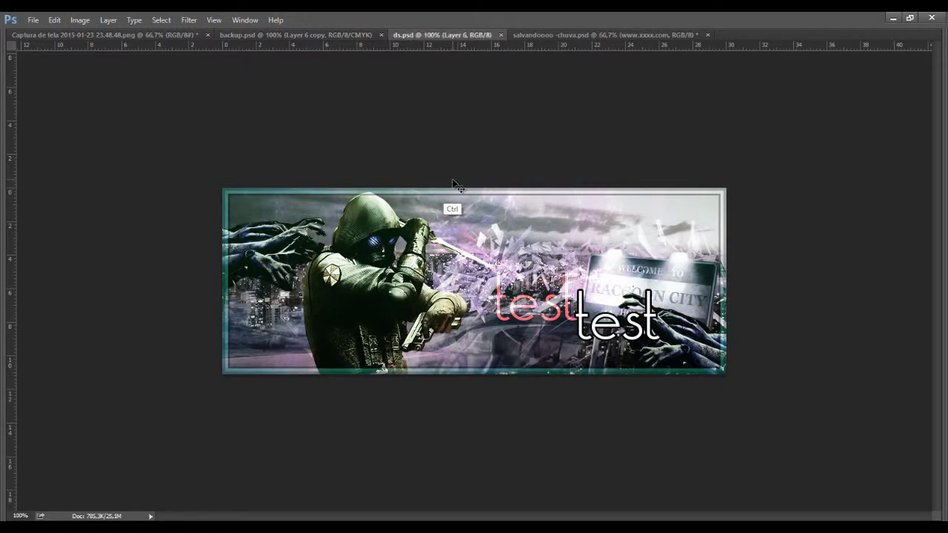
key(ctrl+Tab)
key(ctrl+Tab)
key(ctrl+Tab)
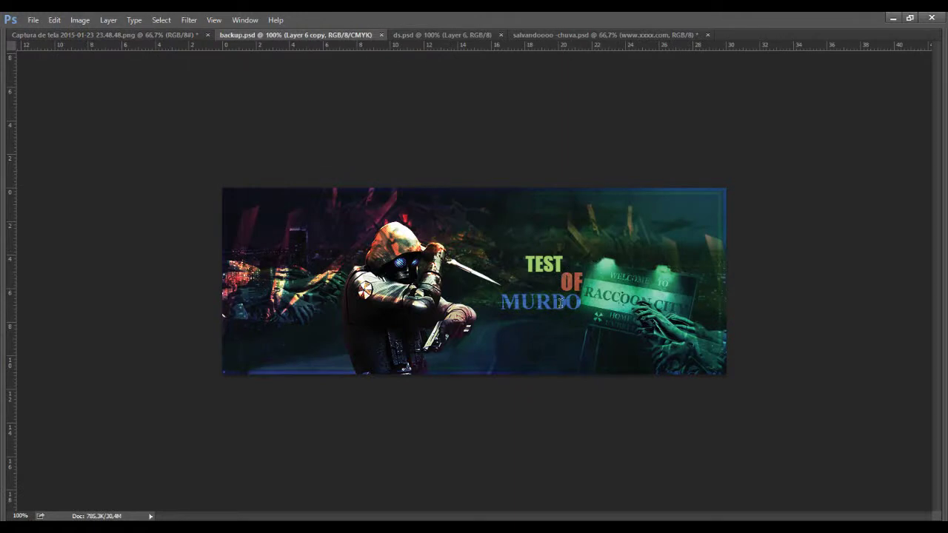
drag(437, 214, 562, 266)
key(ctrl+t)
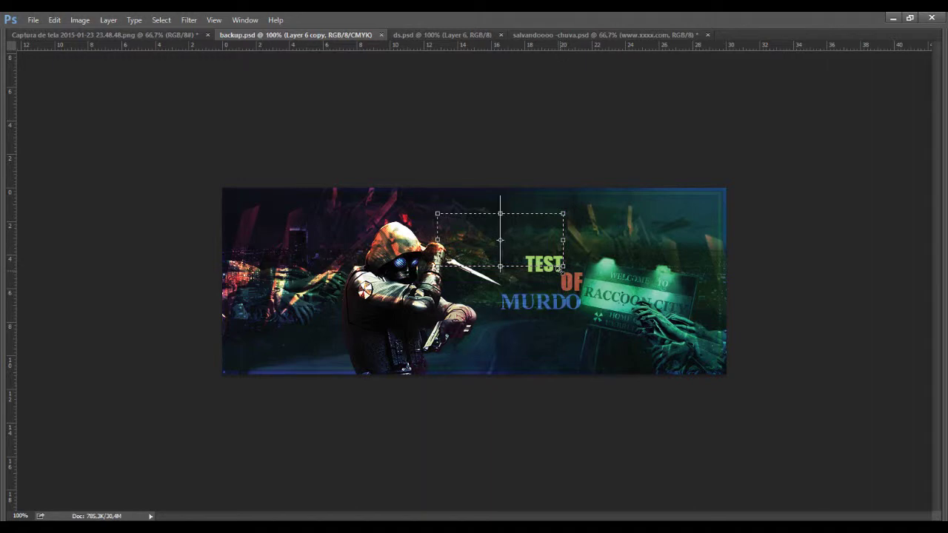
text(])
key(ctrl+Return)
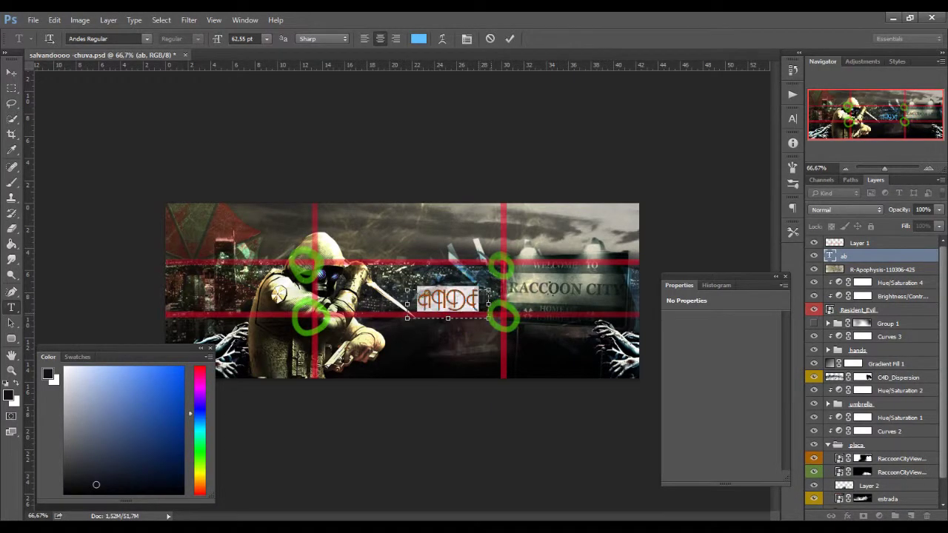
Step: Type 'aklapp' in Andes Regular as light-blue decorative glyphs across the banner centre
text(aklapp)
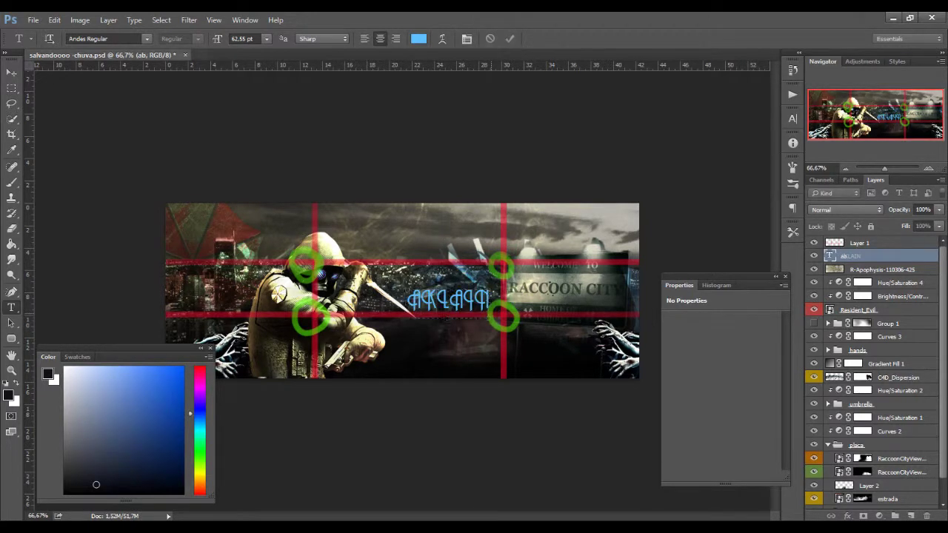